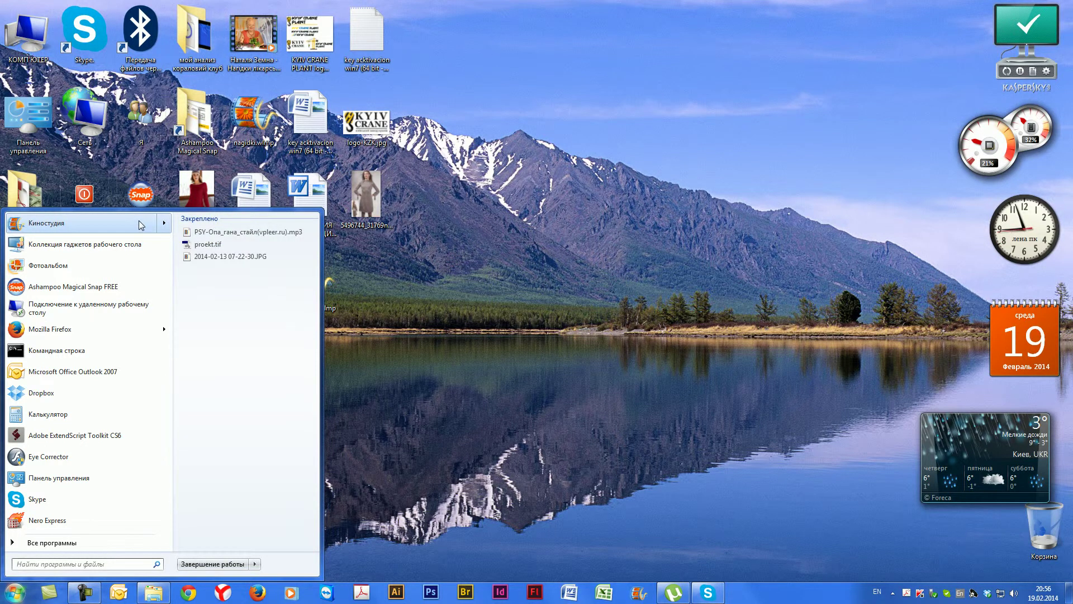
# Open Google Chrome and clear the page address
pyautogui.click(445, 176)
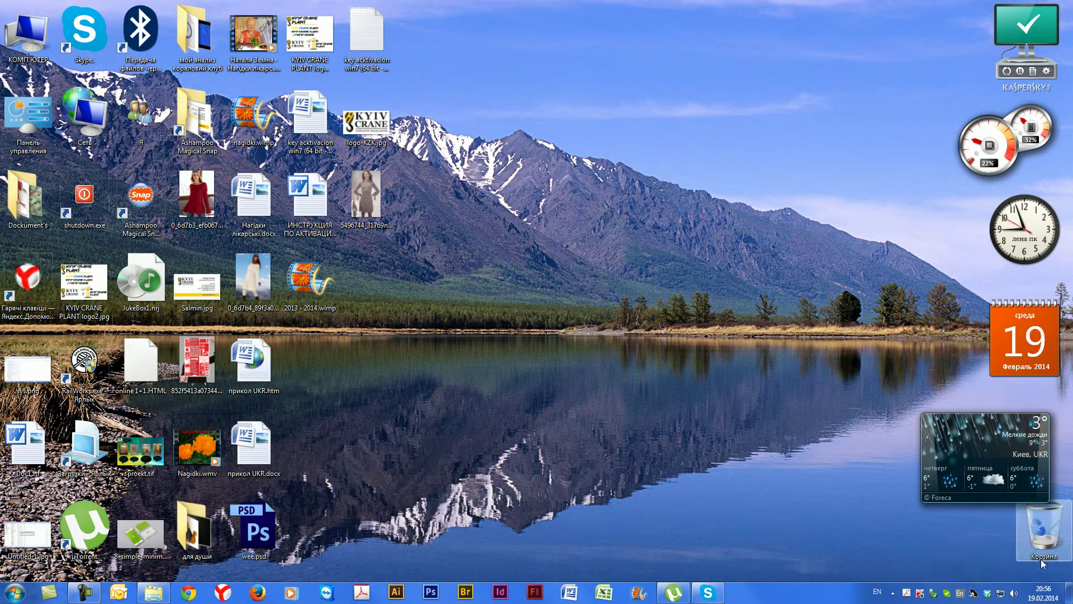
pyautogui.click(186, 592)
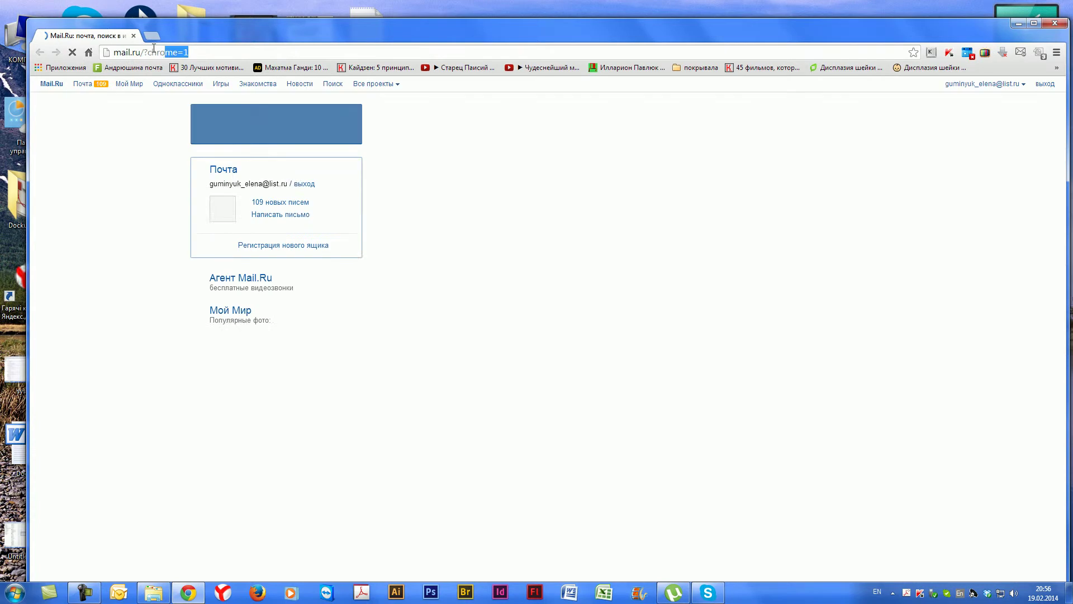
pyautogui.press('BackSpace')
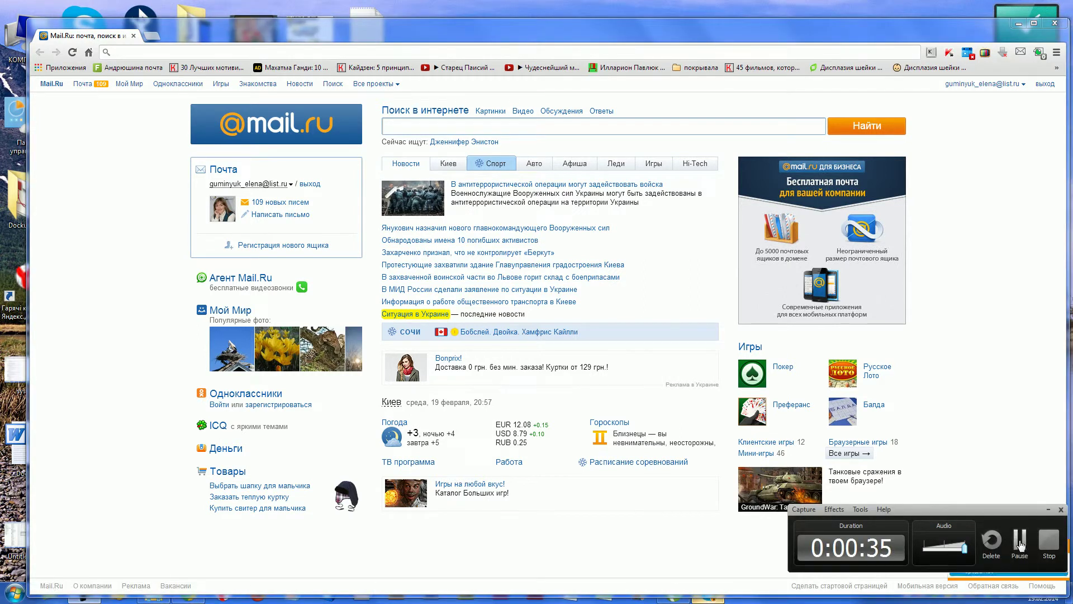
# Return to the desktop and move the foto folder to the free spot beneath the grey dress picture
pyautogui.press('super+d')
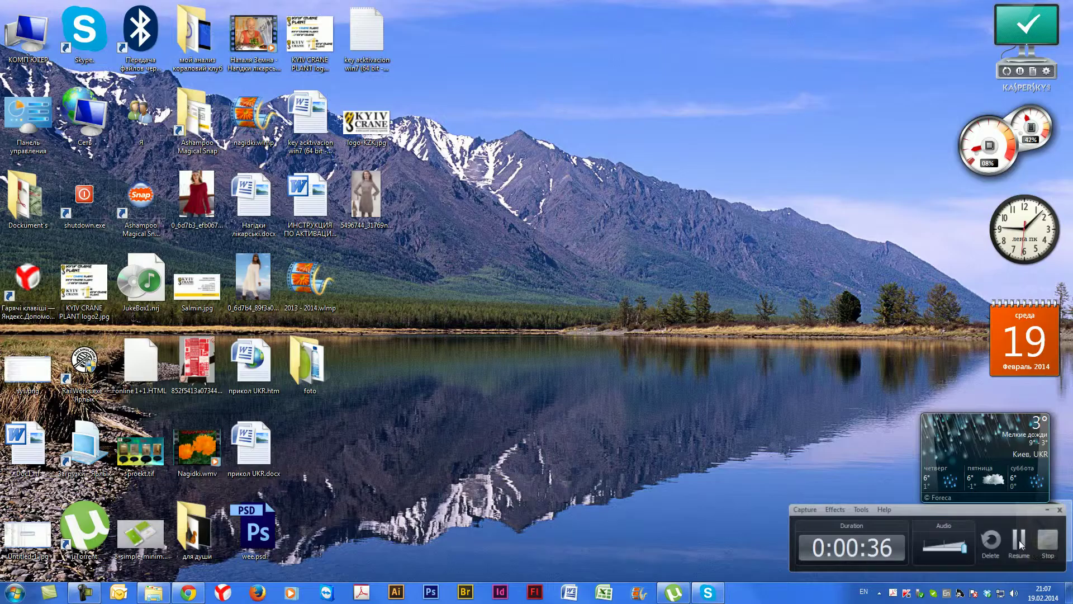
pyautogui.moveTo(308, 363); pyautogui.dragTo(372, 289)
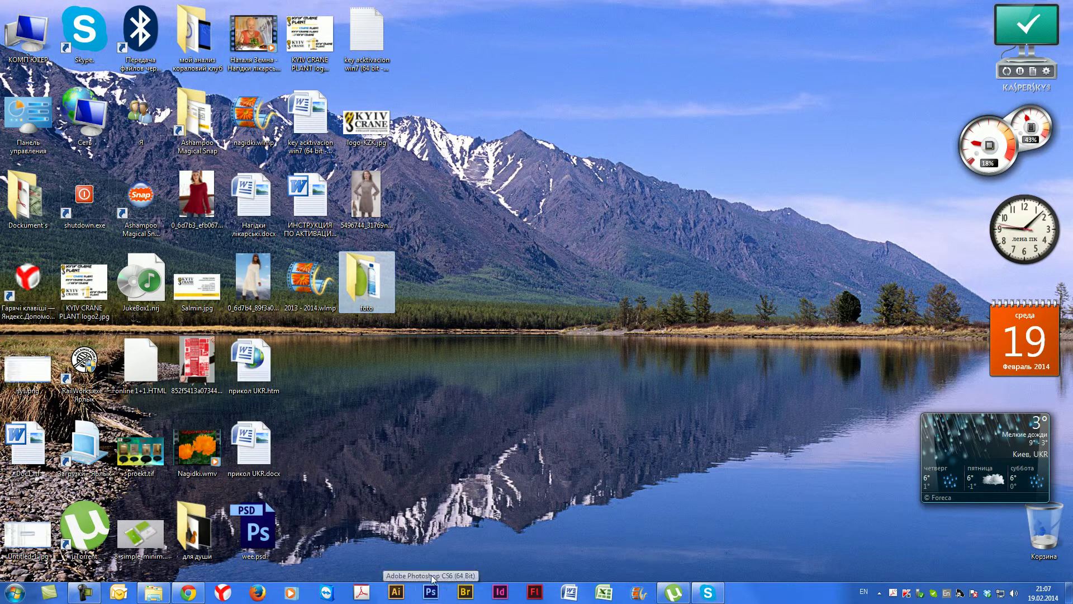
pyautogui.click(434, 593)
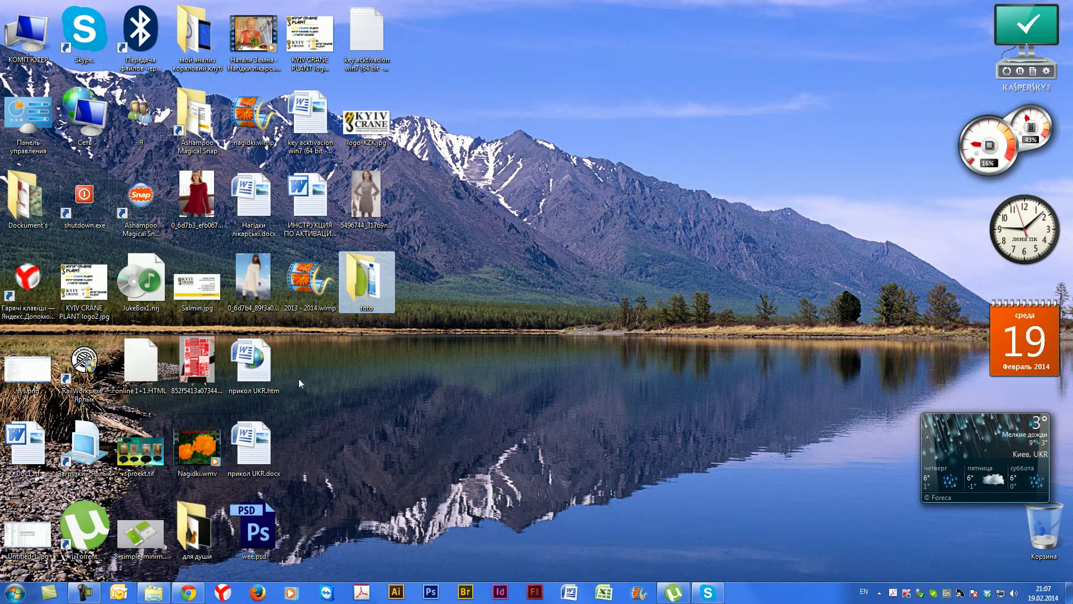
pyautogui.moveTo(263, 459)
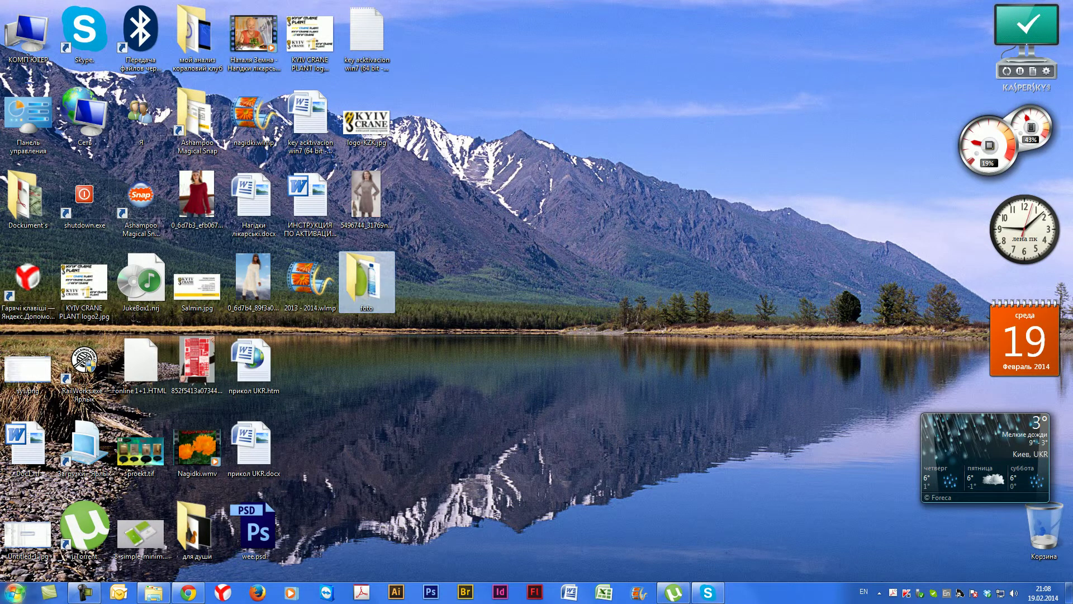
pyautogui.click(12, 594)
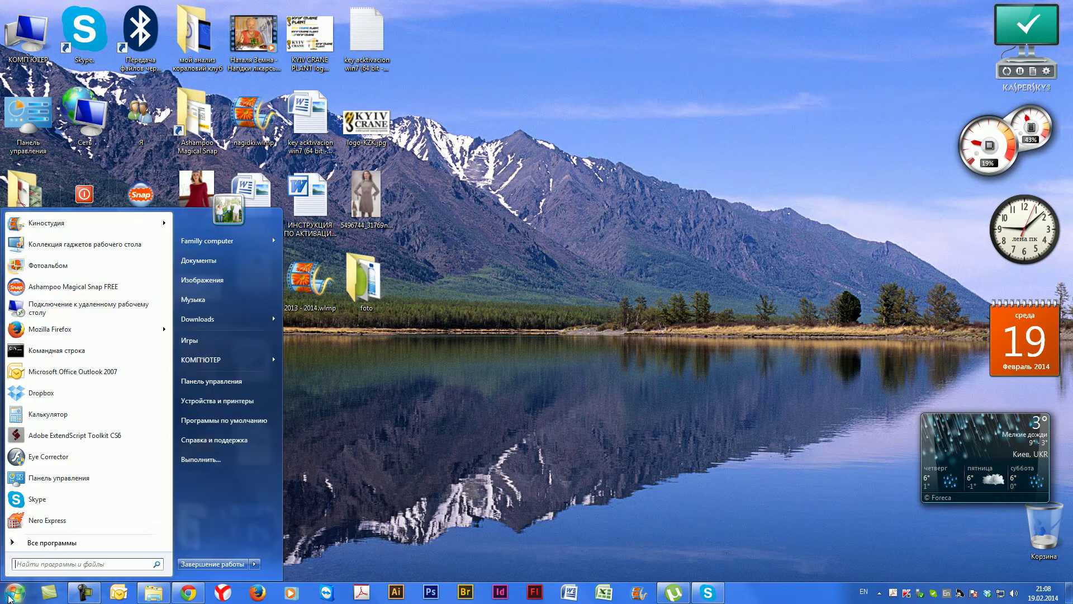
pyautogui.click(419, 434)
# Launch Adobe Photoshop CS6 and the Киностудия movie editor
pyautogui.click(425, 596)
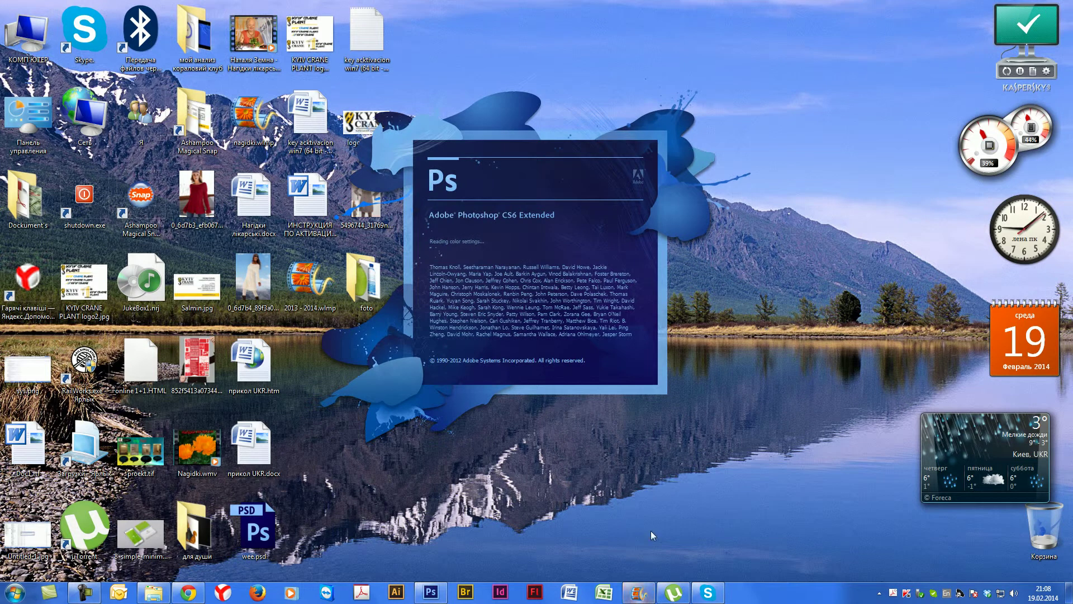
pyautogui.click(637, 586)
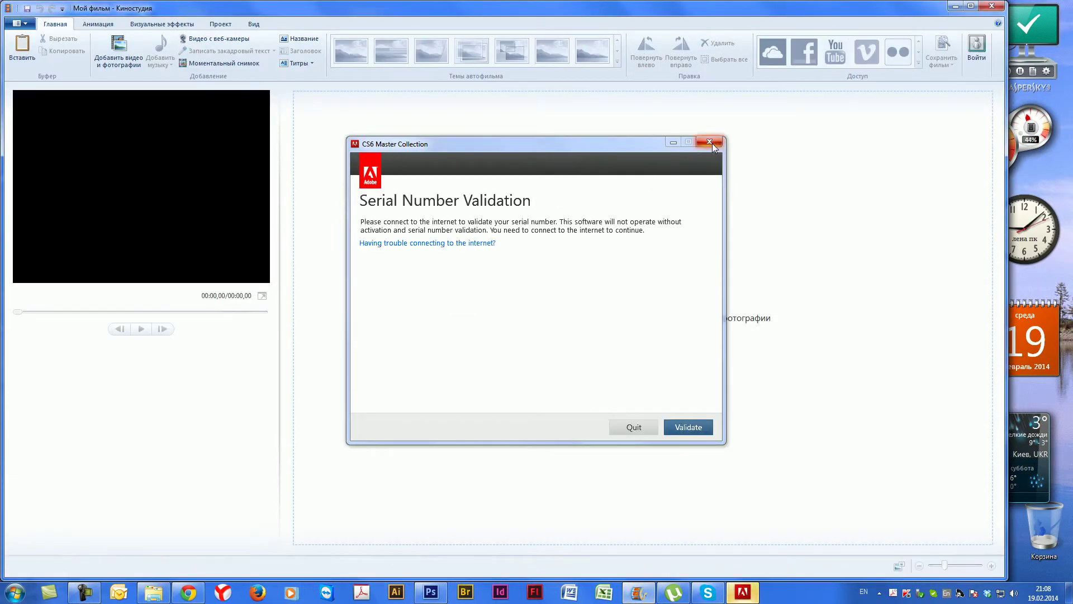
# Close the CS6 Master Collection serial number validation window and confirm quitting it
pyautogui.click(688, 427)
pyautogui.click(451, 153)
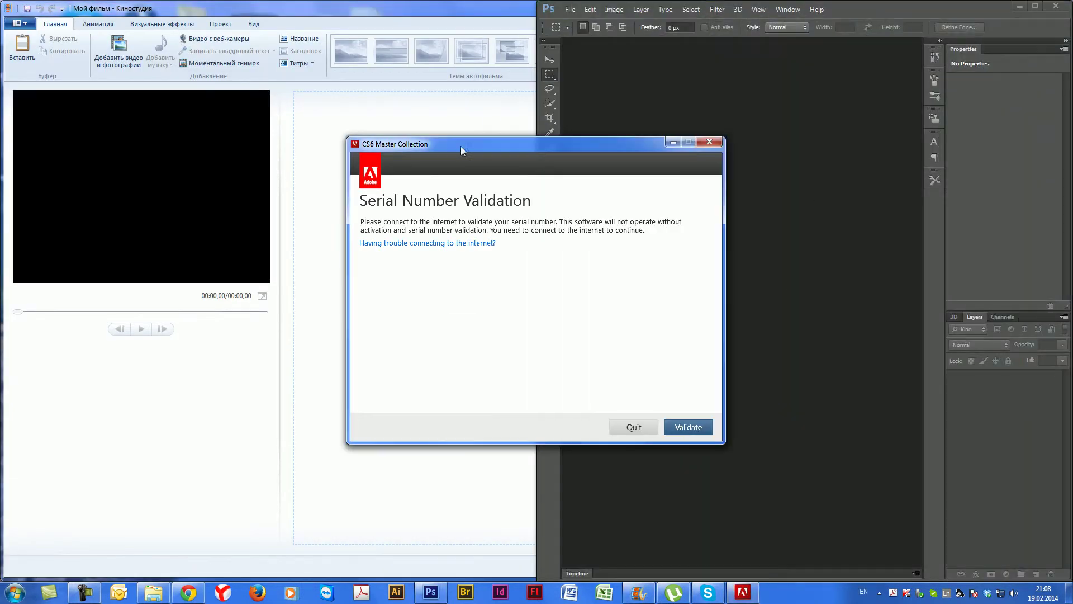
pyautogui.click(709, 143)
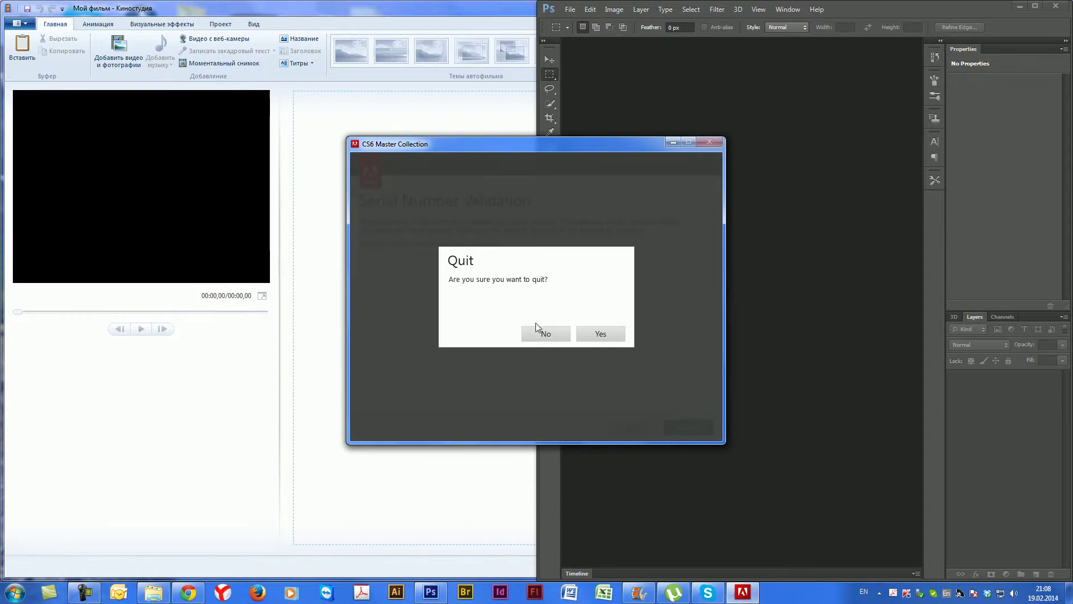
pyautogui.click(618, 335)
# Create a new Photoshop document named "1 sl", keeping the offered Custom preset settings
pyautogui.click(570, 12)
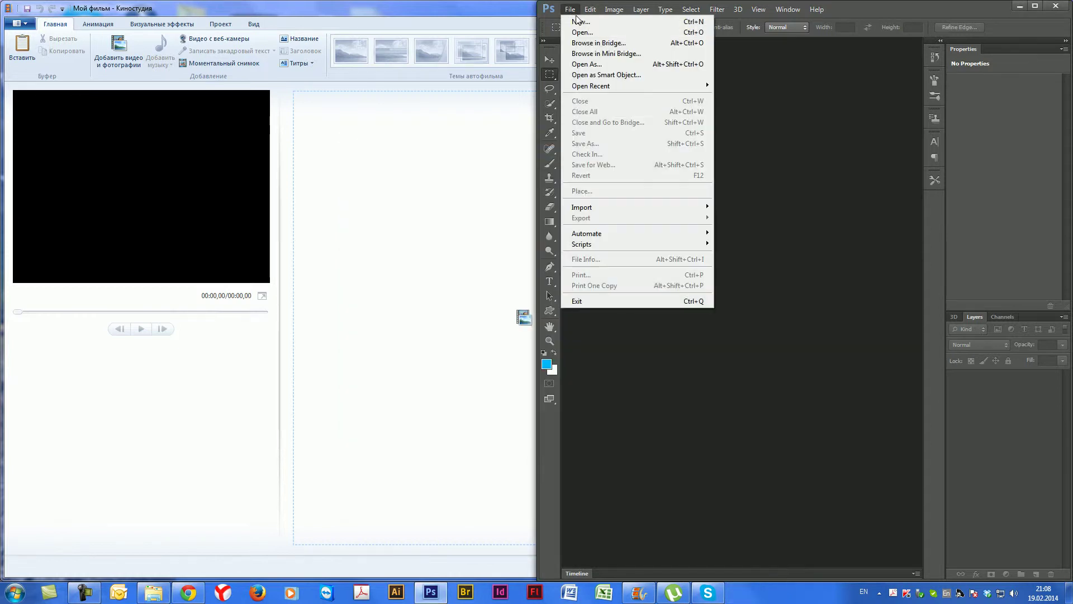
pyautogui.click(594, 24)
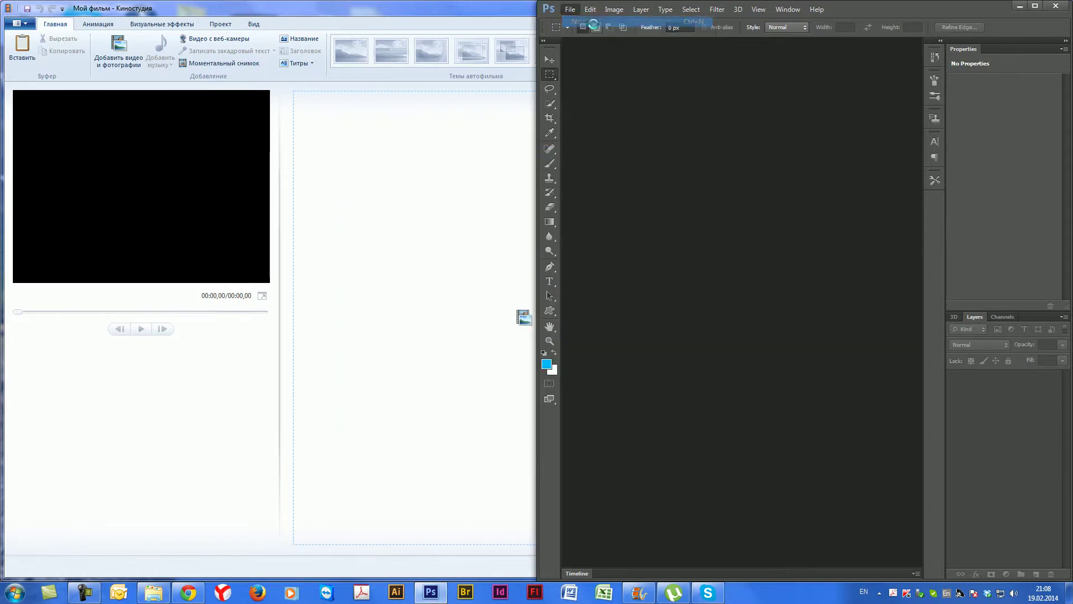
pyautogui.press('BackSpace')
pyautogui.write('1 sk')
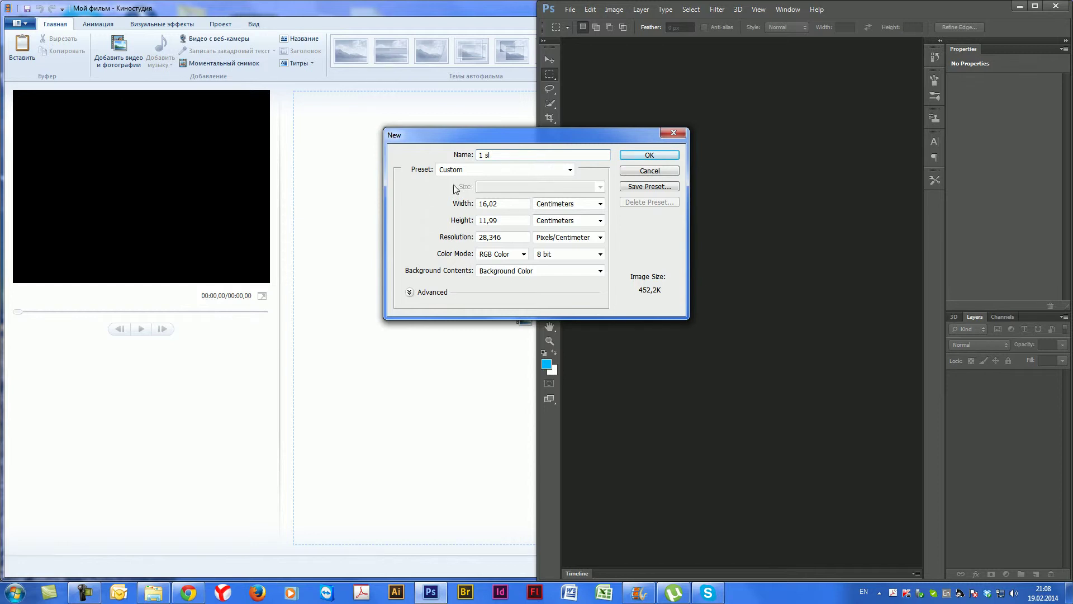
pyautogui.write('l')
pyautogui.click(641, 155)
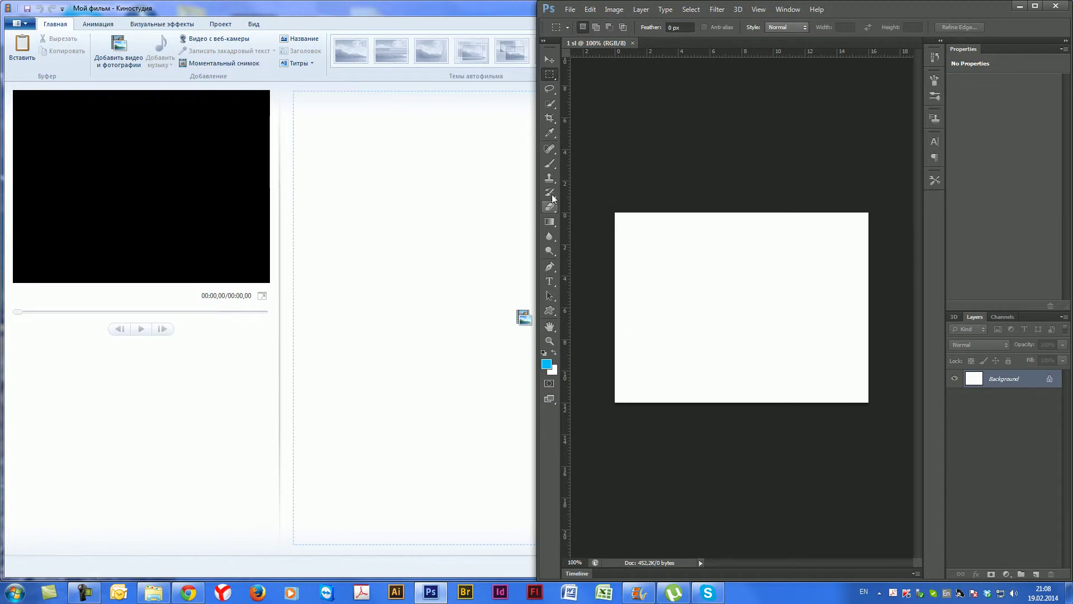
# Enlarge the canvas with the Crop tool to a portrait page about 19 by 29 cm and convert the Background into a regular layer
pyautogui.click(549, 118)
pyautogui.moveTo(617, 214); pyautogui.dragTo(593, 78)
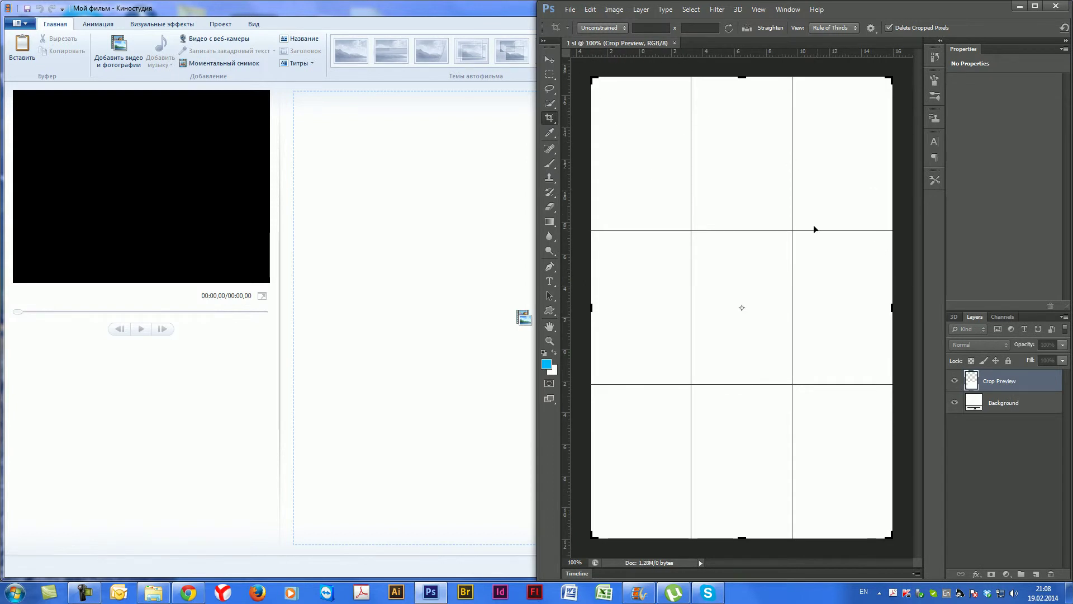
pyautogui.press('Return')
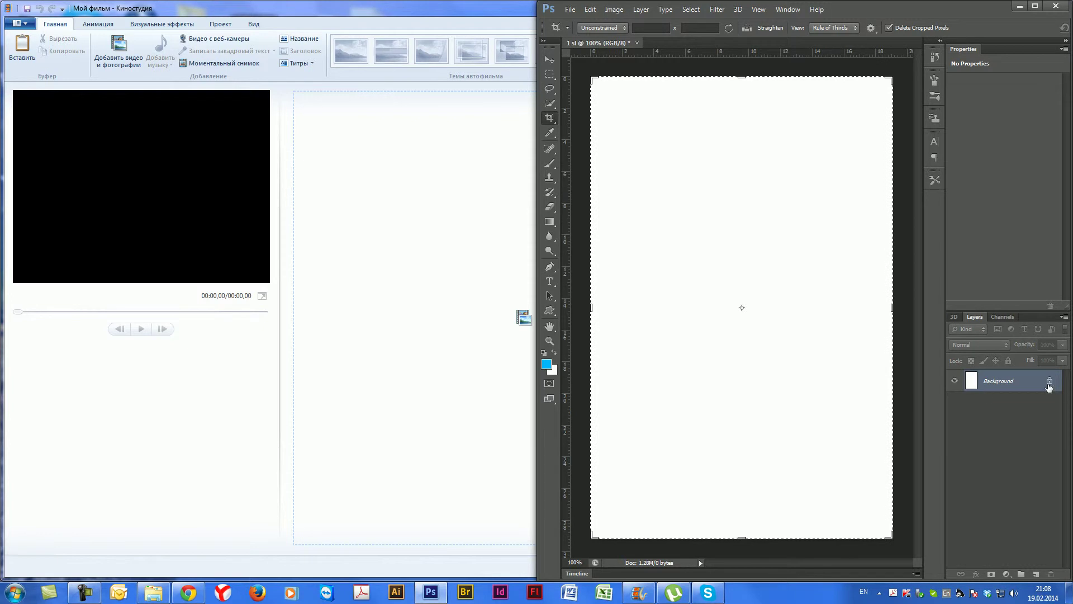
pyautogui.doubleClick(1048, 381)
pyautogui.click(621, 188)
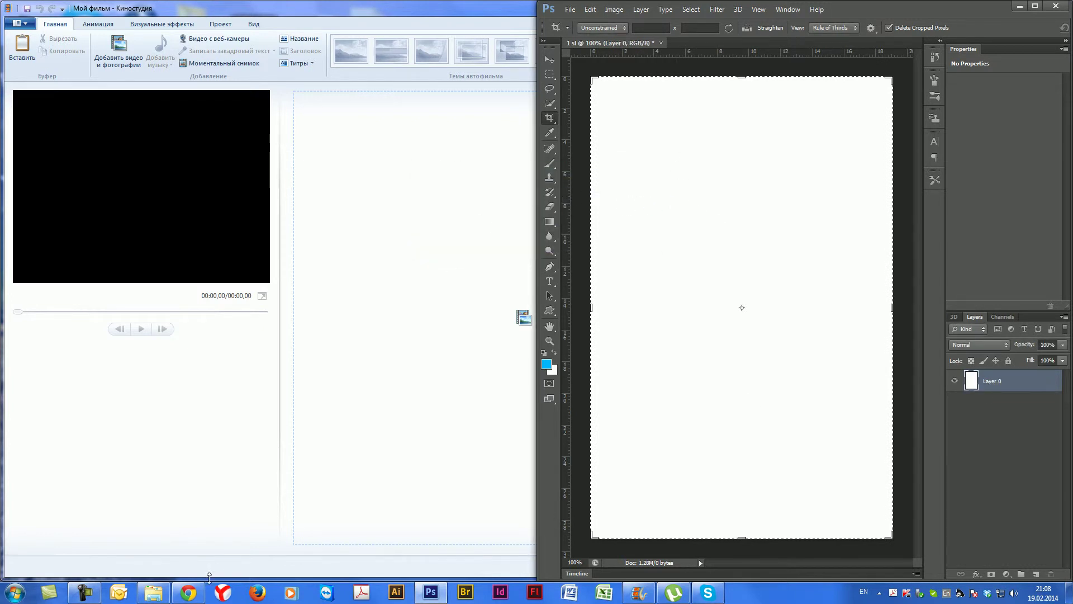
# Add the horizontal text "my lunch box" near the top of the page and position it around the middle of the width
pyautogui.click(549, 281)
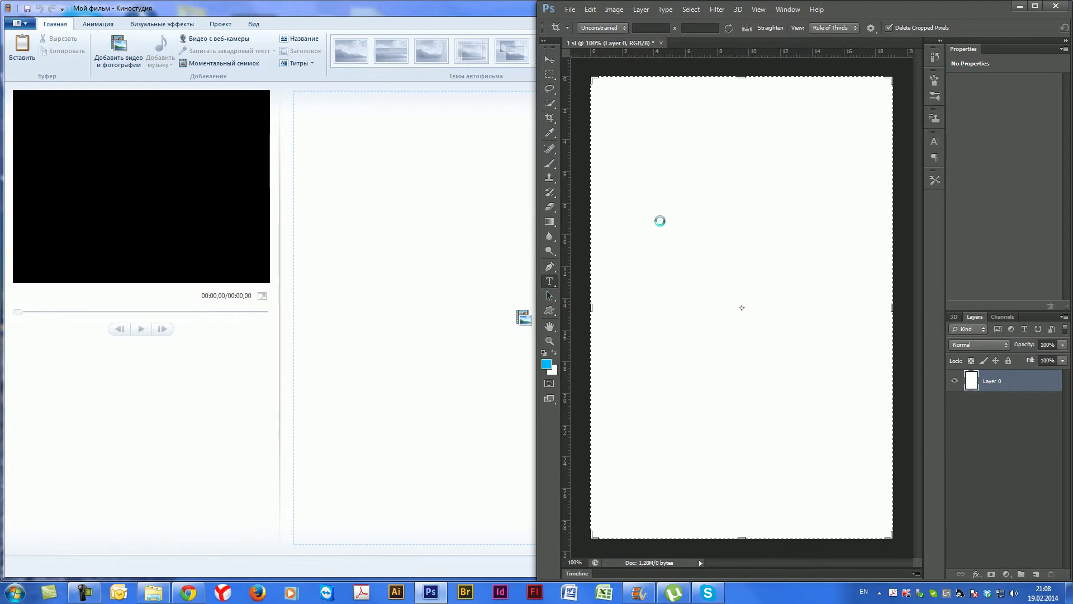
pyautogui.click(635, 94)
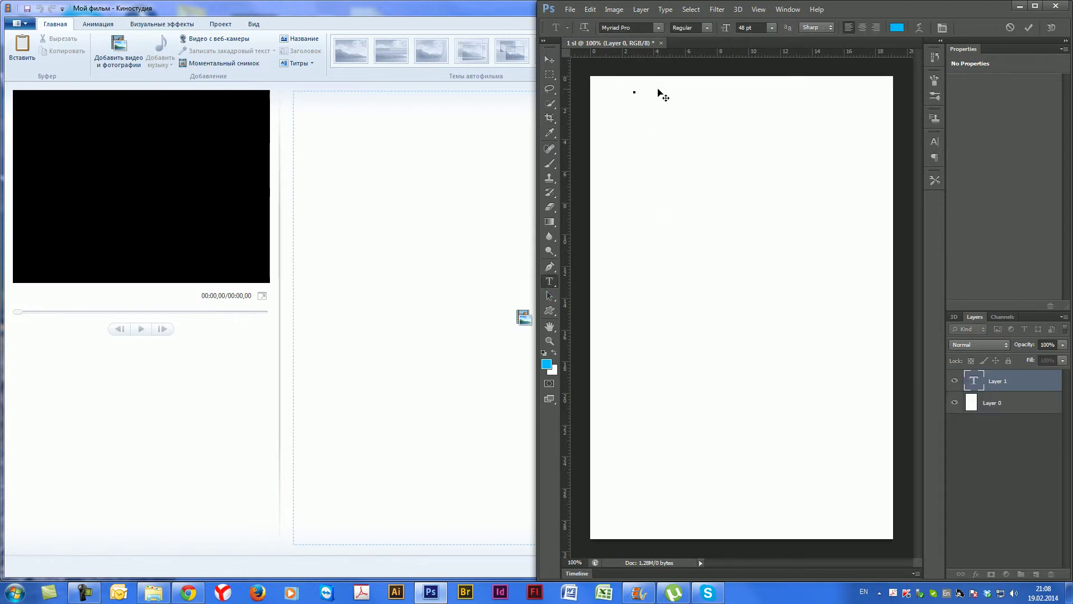
pyautogui.moveTo(640, 112); pyautogui.dragTo(637, 124)
pyautogui.write('my l')
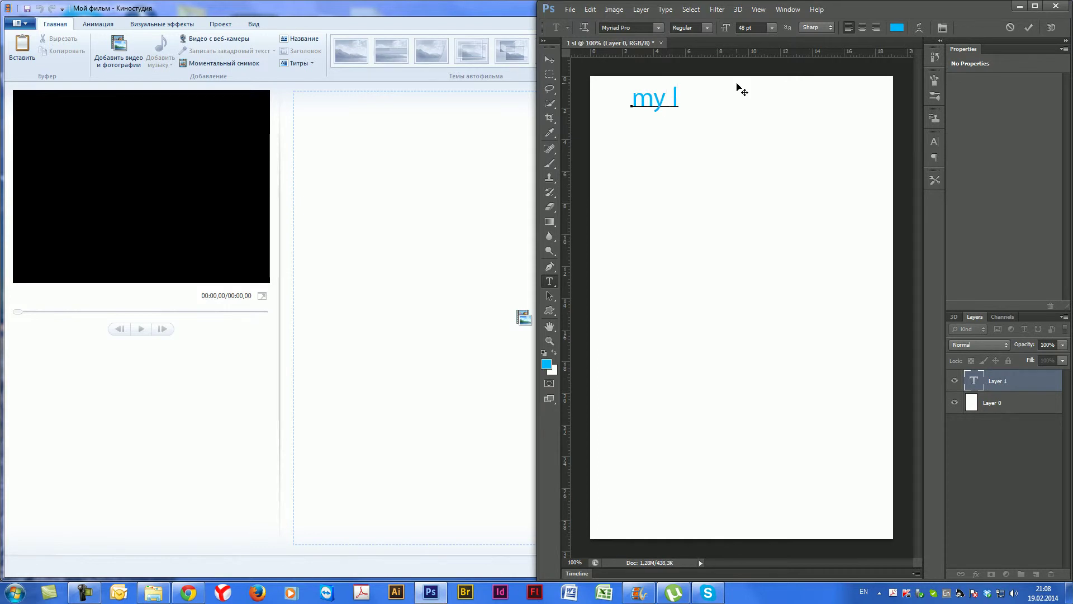
pyautogui.write('unc')
pyautogui.write('h bp')
pyautogui.press('BackSpace')
pyautogui.write('ox')
pyautogui.moveTo(693, 136); pyautogui.dragTo(702, 149)
# Colour the word "my" in the title red (fa0101)
pyautogui.moveTo(664, 107); pyautogui.dragTo(699, 108)
pyautogui.click(890, 28)
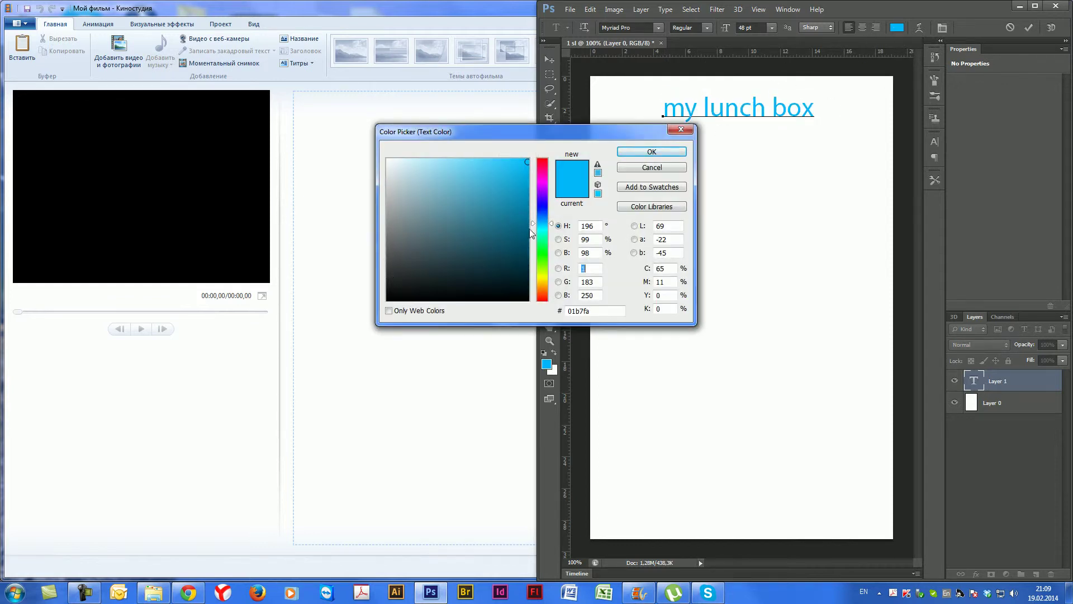
pyautogui.moveTo(541, 225); pyautogui.dragTo(541, 159)
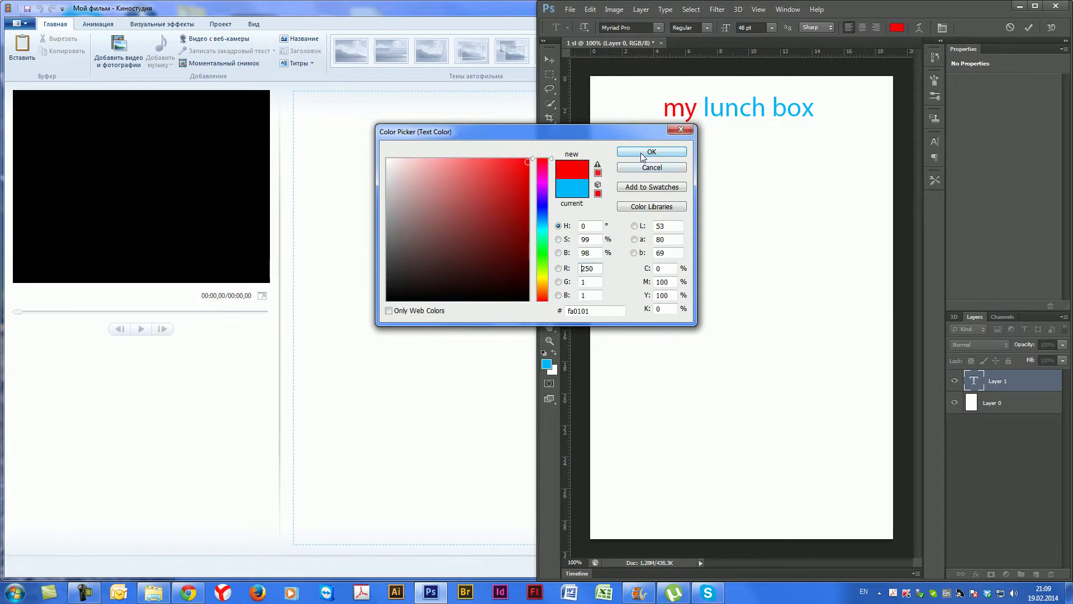
pyautogui.click(651, 152)
# Colour the word "lunch" in the title green (01fa07)
pyautogui.moveTo(706, 107)
pyautogui.mouseDown()
pyautogui.moveTo(785, 106)
pyautogui.moveTo(702, 106)
pyautogui.mouseUp()
pyautogui.click(767, 103)
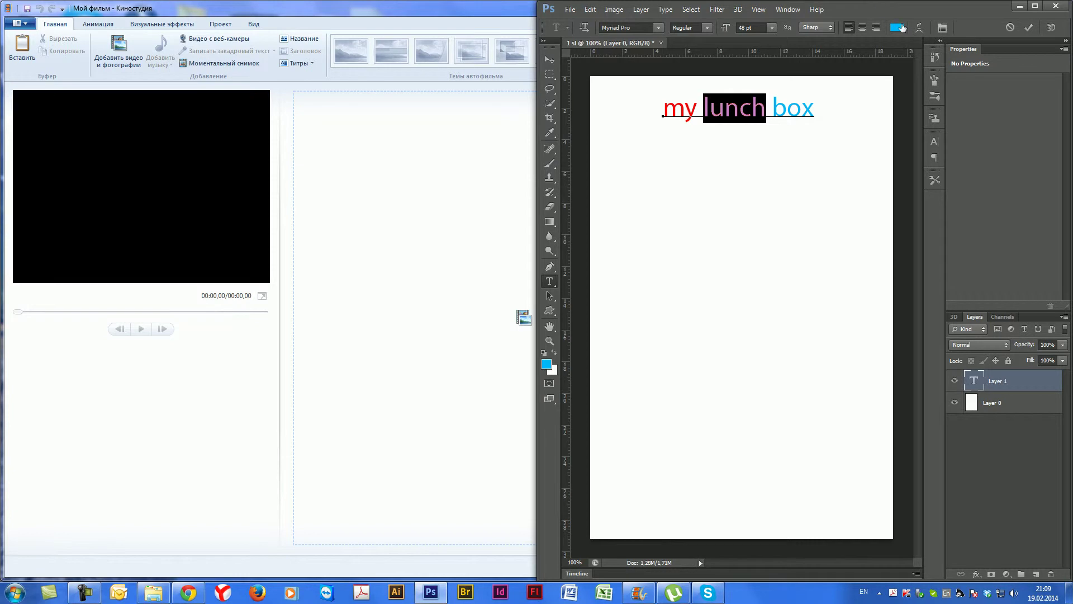
pyautogui.click(901, 28)
pyautogui.moveTo(545, 216); pyautogui.dragTo(535, 252)
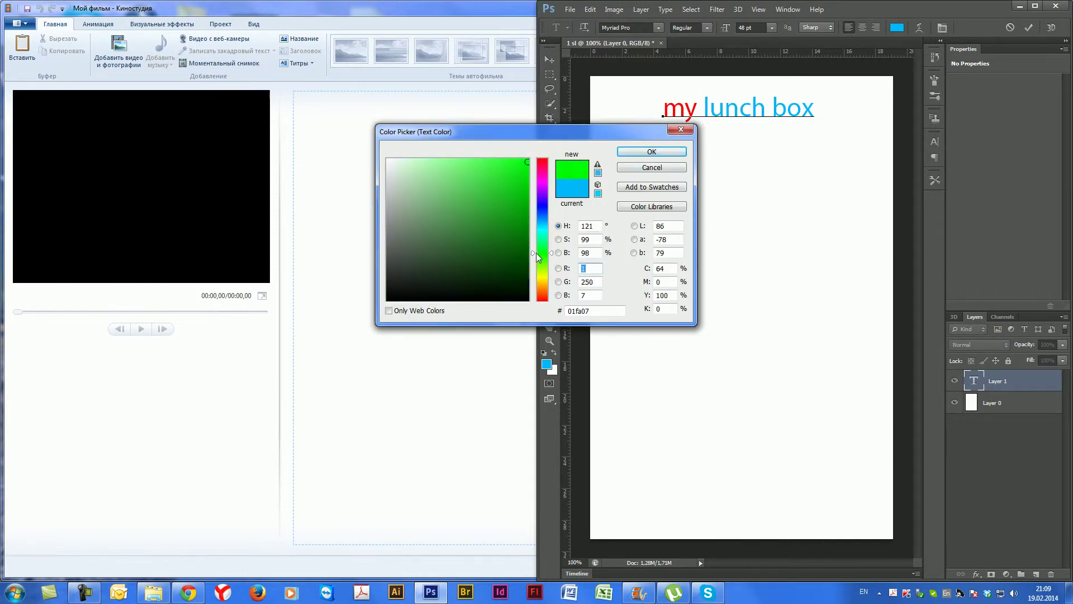
pyautogui.click(644, 153)
# Set the whole title to 60 pt, recentre it near the top of the page and commit the text
pyautogui.moveTo(818, 106); pyautogui.dragTo(631, 108)
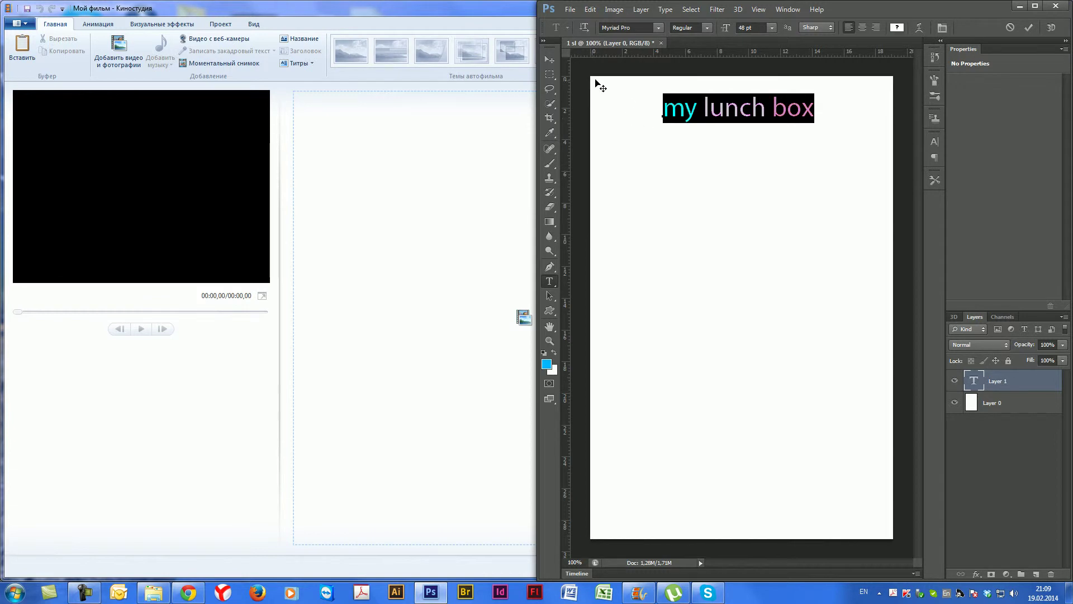
pyautogui.click(770, 28)
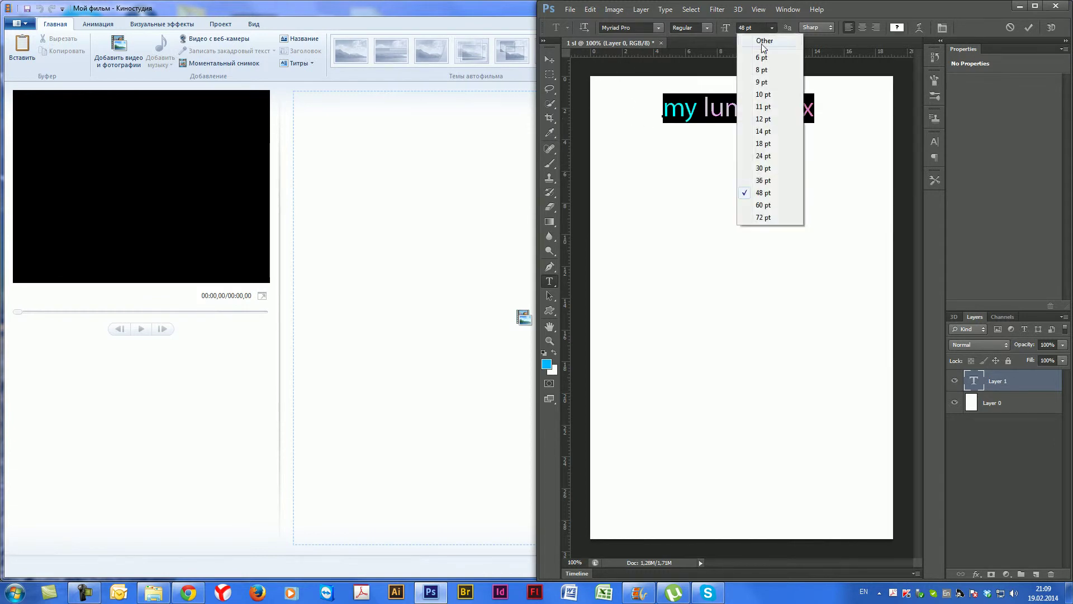
pyautogui.click(761, 205)
pyautogui.moveTo(752, 174); pyautogui.dragTo(726, 156)
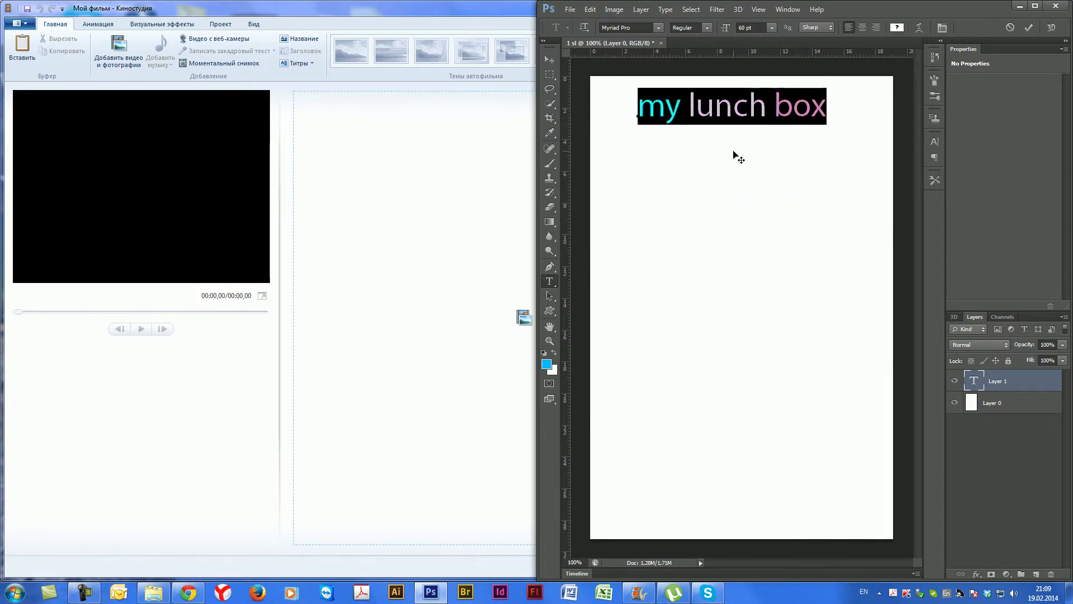
pyautogui.click(825, 102)
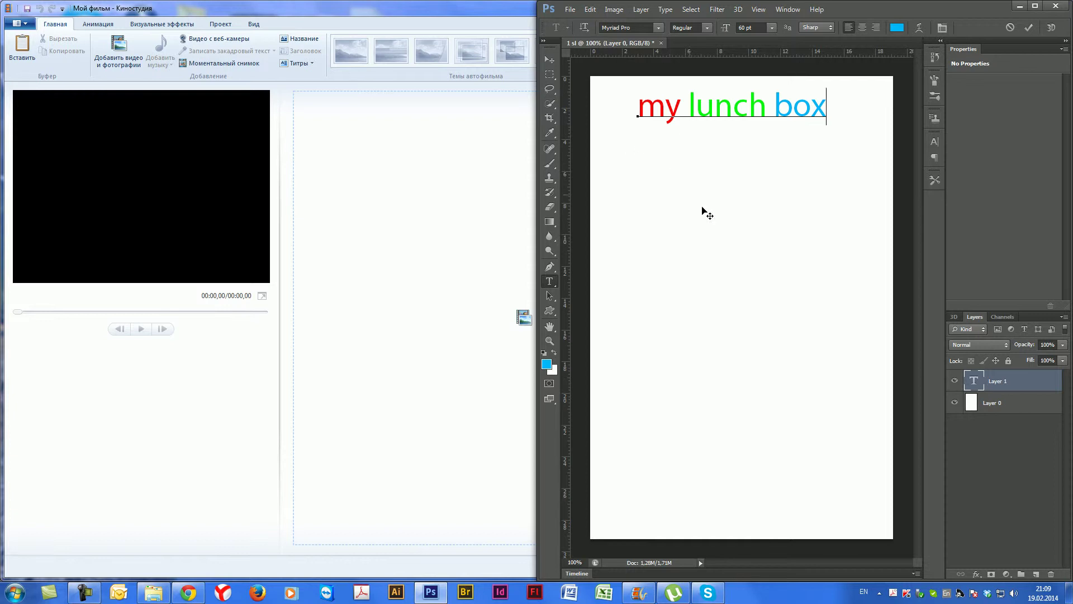
pyautogui.press('Return')
pyautogui.click(1029, 28)
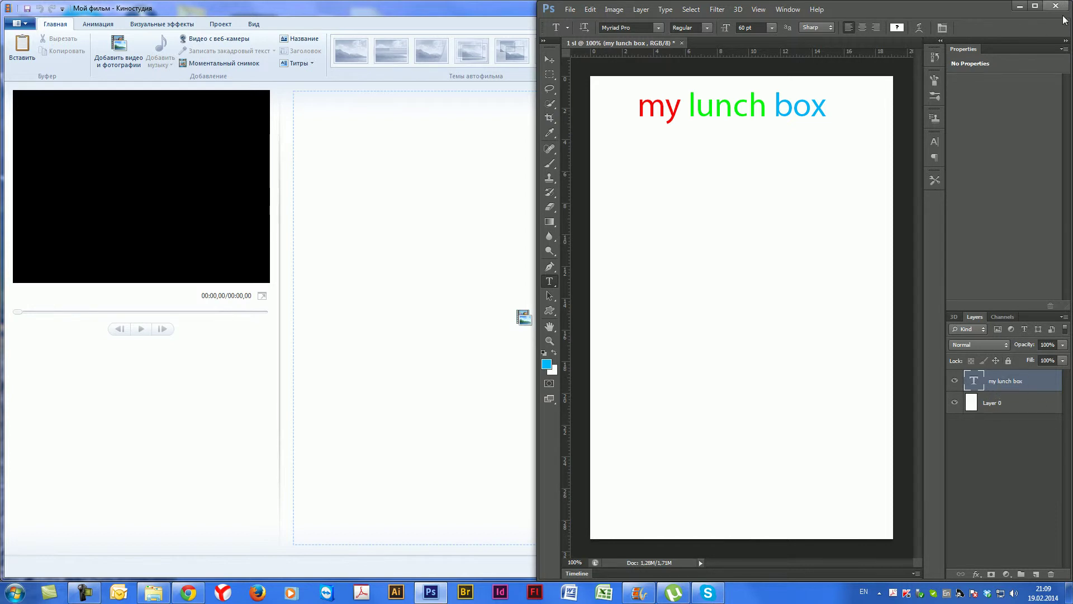
# Minimize Photoshop and switch to Киностудия with its window maximized
pyautogui.click(1020, 6)
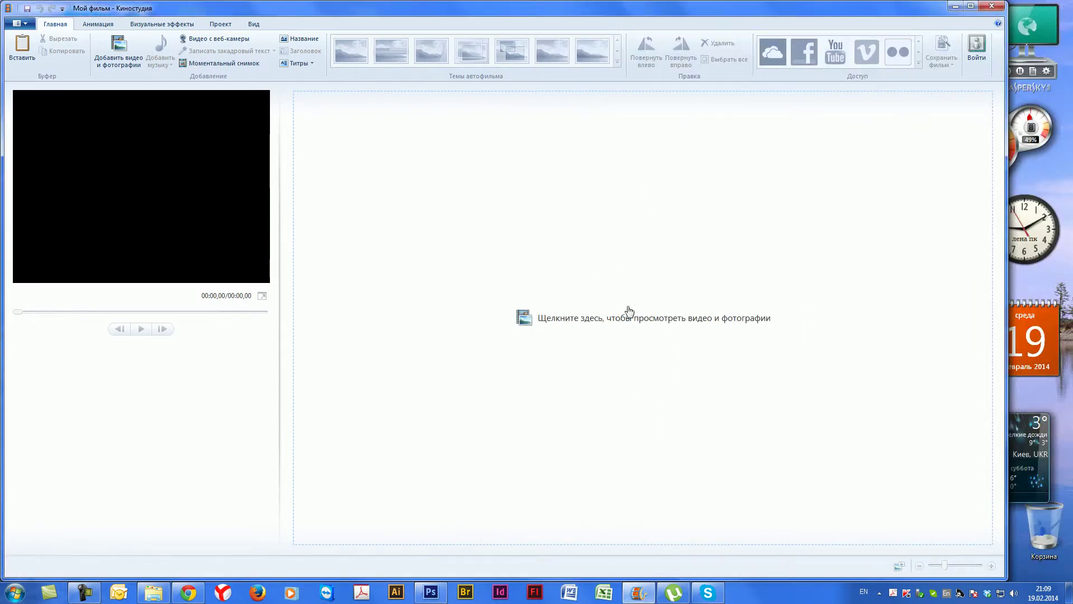
pyautogui.click(972, 7)
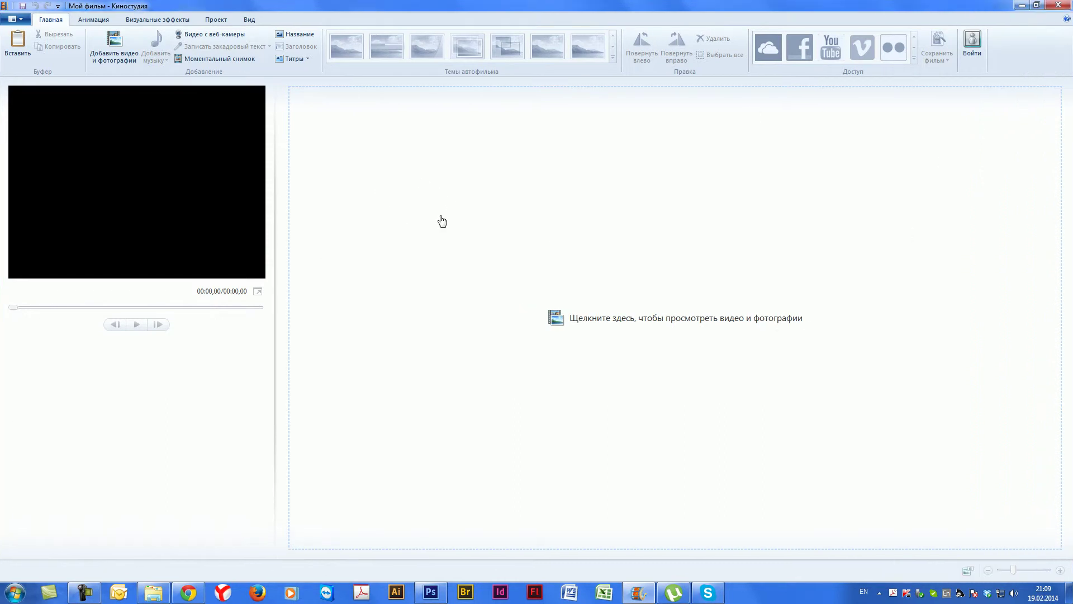
pyautogui.click(1022, 6)
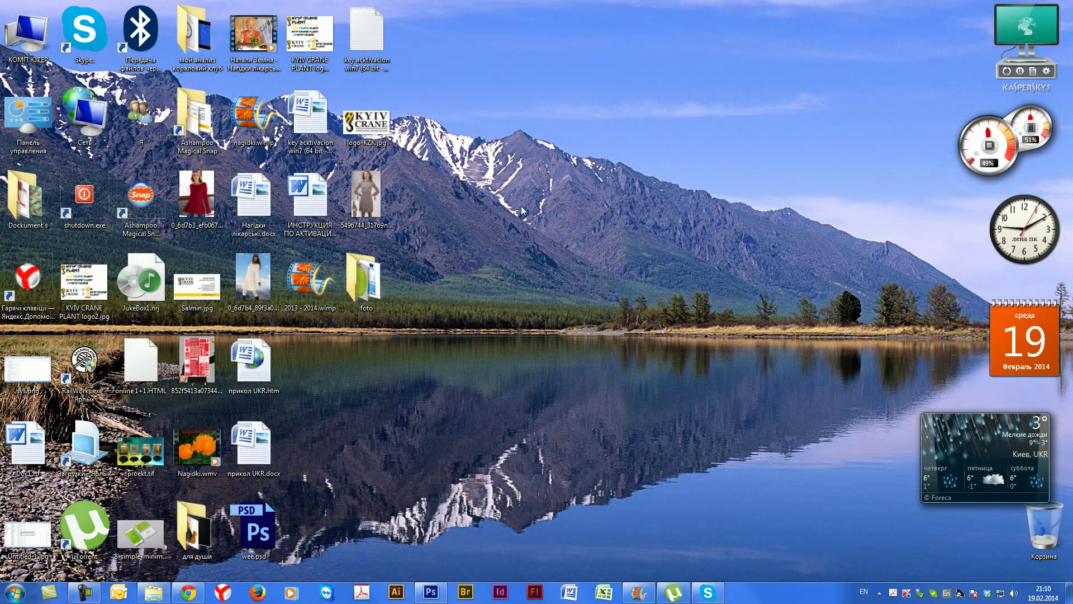
pyautogui.click(639, 593)
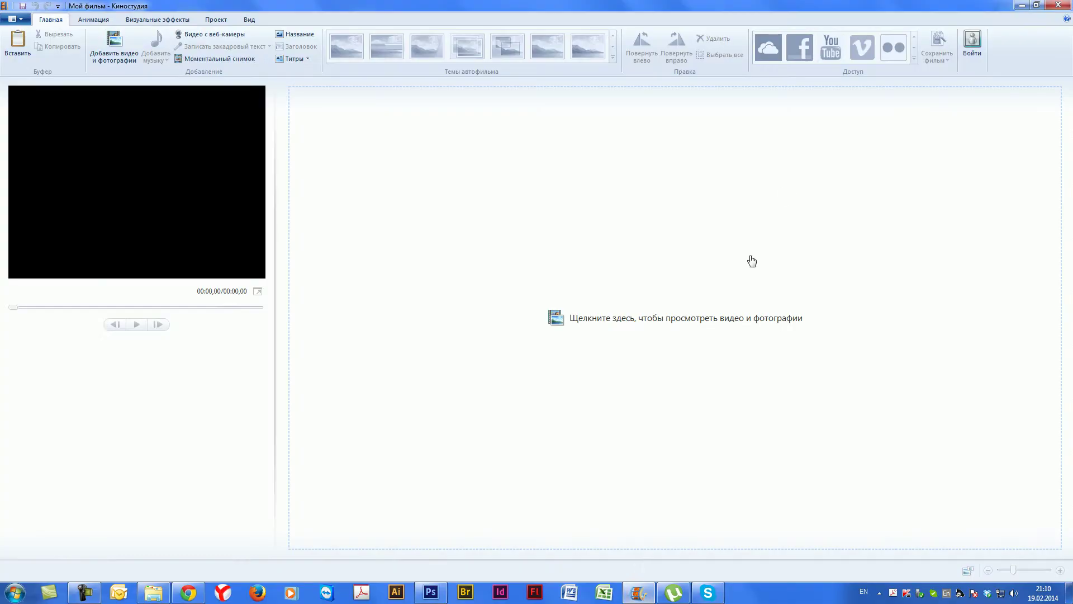
# Minimize Киностудия, open the foto folder on the desktop and place lunch box.jpg into the Photoshop title slide
pyautogui.click(1022, 5)
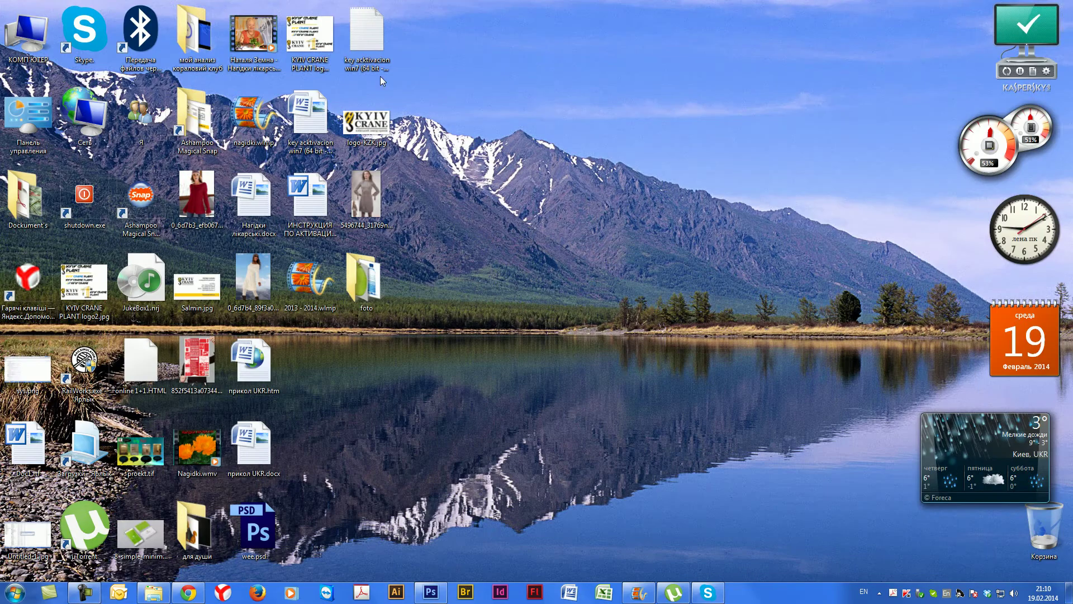
pyautogui.doubleClick(369, 288)
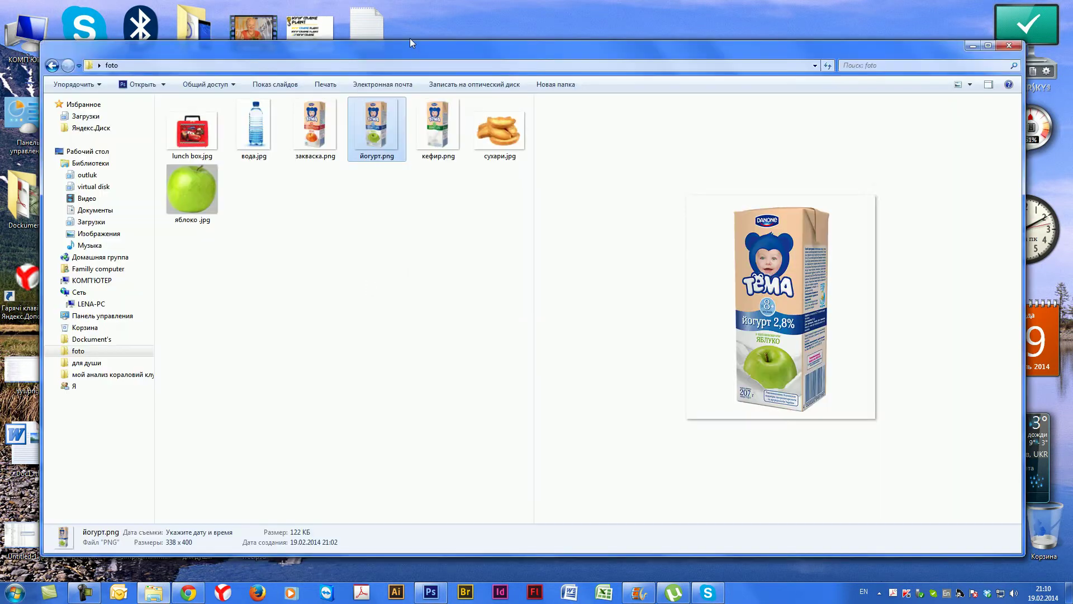
pyautogui.click(187, 137)
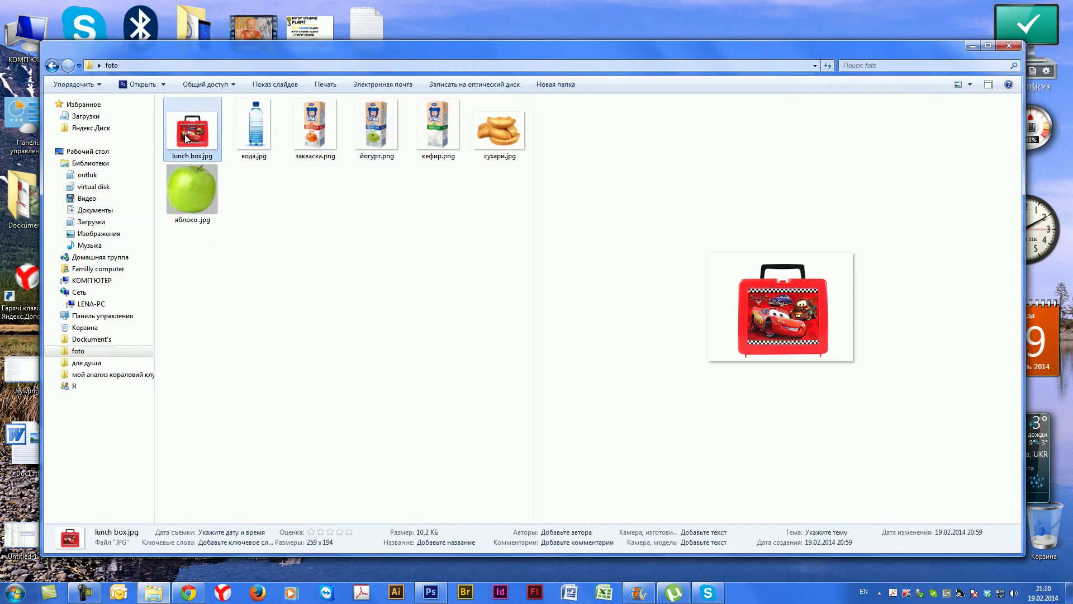
pyautogui.moveTo(190, 125); pyautogui.dragTo(689, 332)
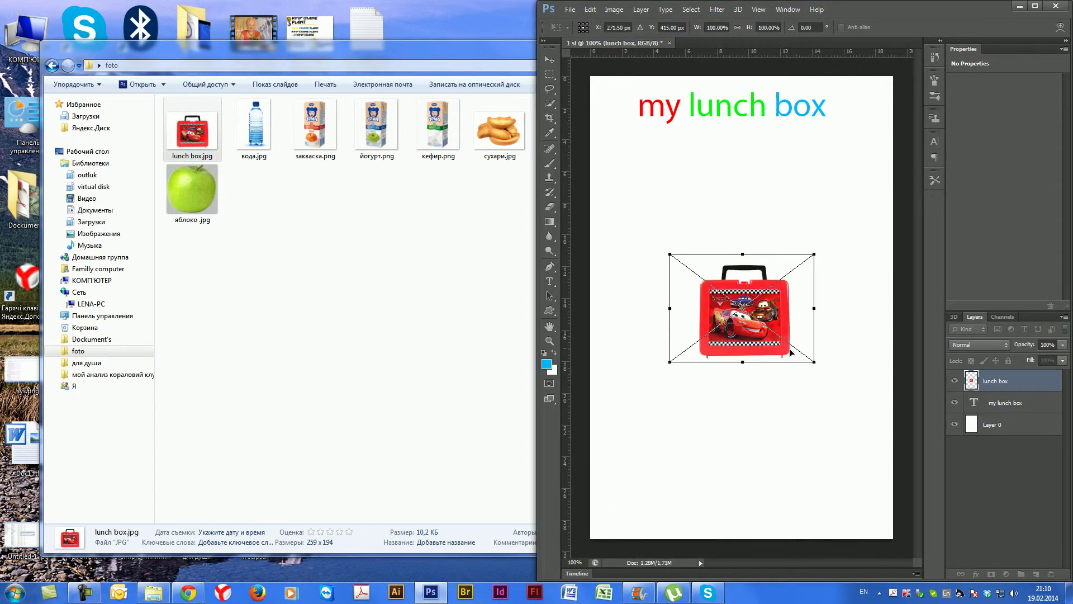
# Move the placed lunch box picture to just below the title's left half, commit it and activate the Type tool
pyautogui.moveTo(773, 295); pyautogui.dragTo(694, 171)
pyautogui.moveTo(675, 197); pyautogui.dragTo(677, 203)
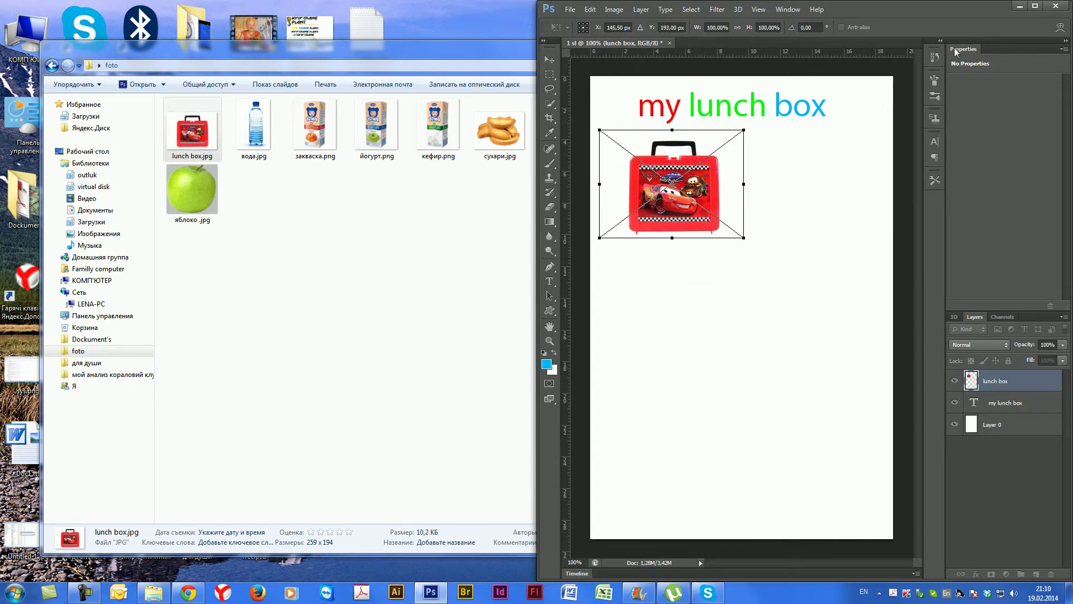
pyautogui.press('Return')
pyautogui.press('t')
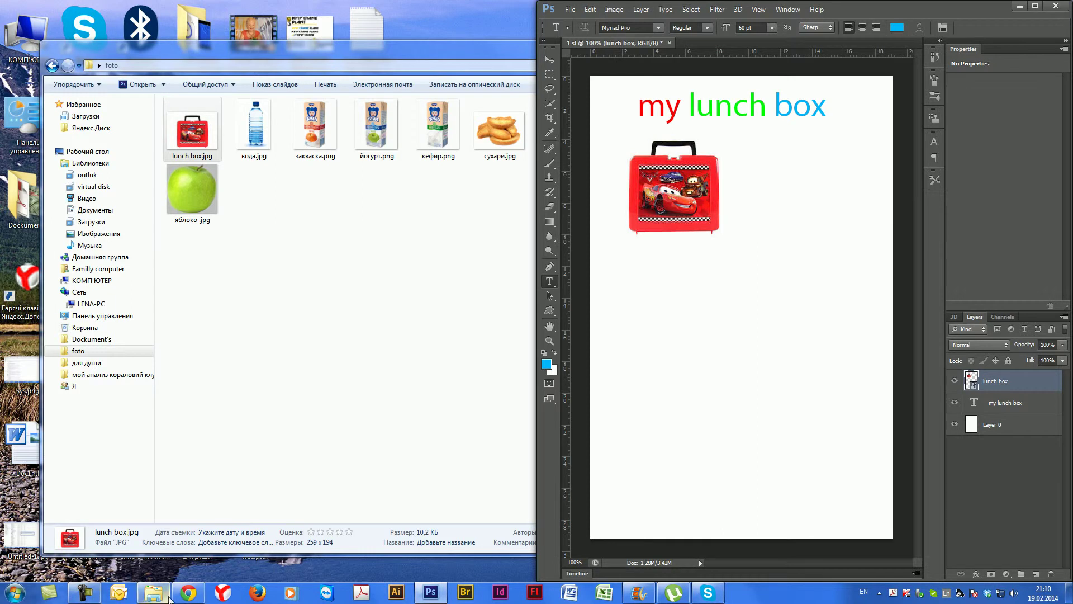
# Switch to Chrome, find Google Translate in a new tab and set it to translate from Ukrainian to English
pyautogui.click(189, 592)
pyautogui.click(151, 36)
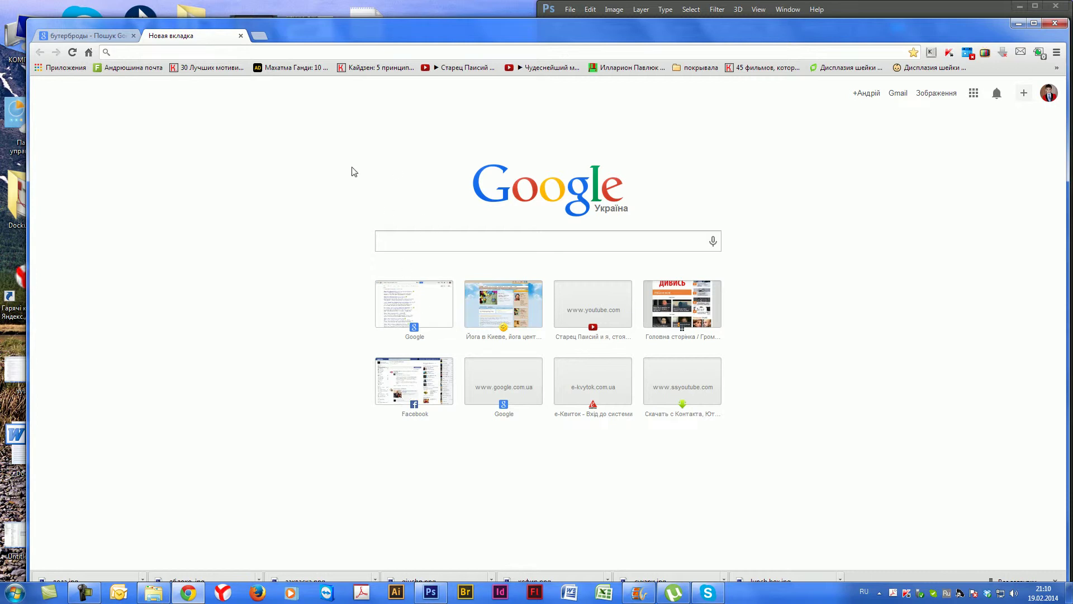
pyautogui.click(431, 291)
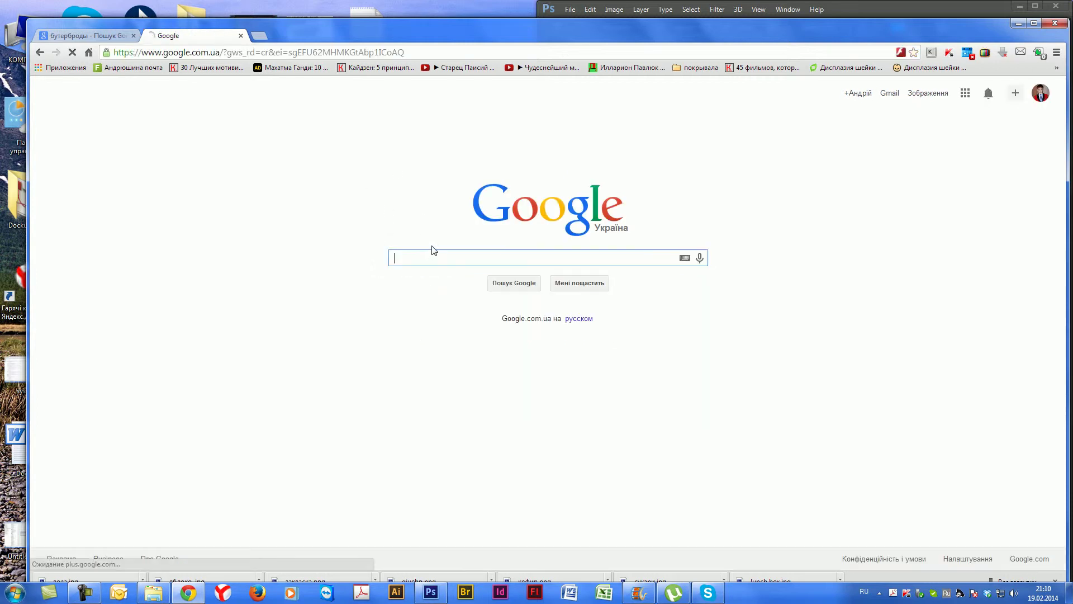
pyautogui.write('пере')
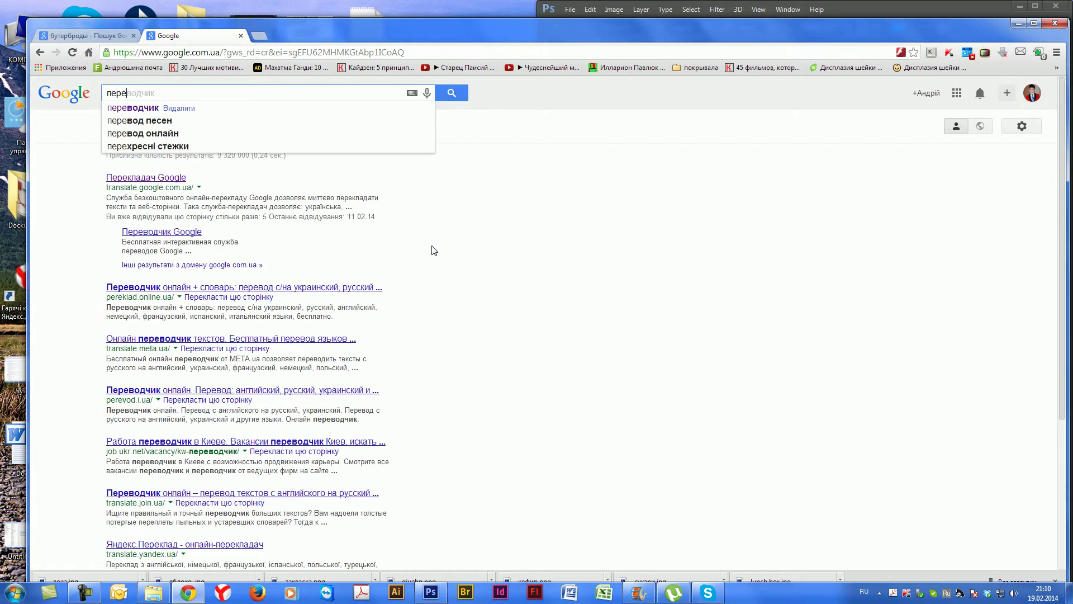
pyautogui.click(150, 177)
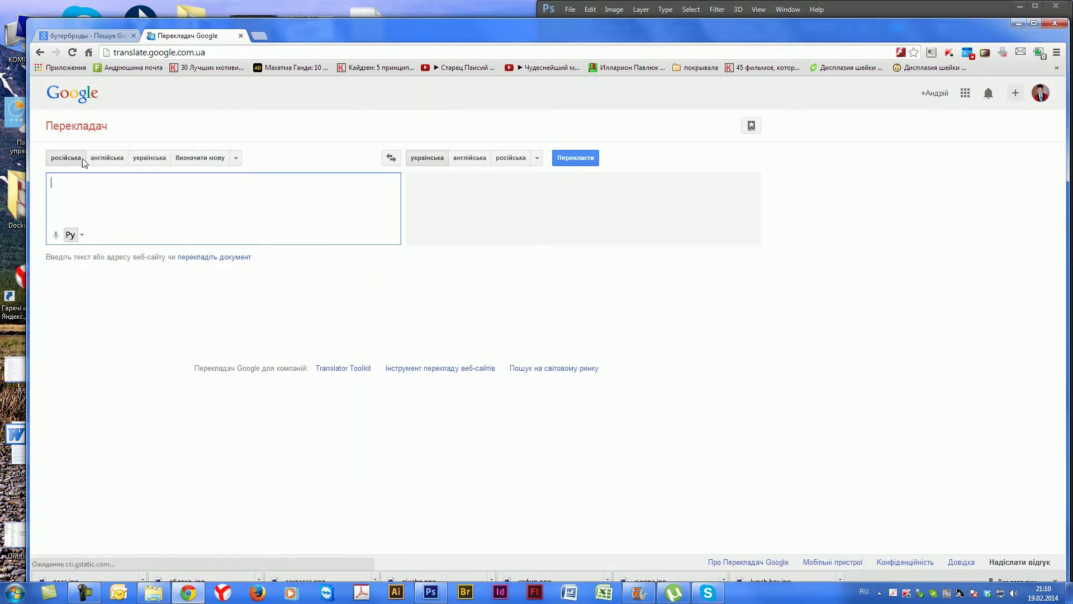
pyautogui.click(149, 158)
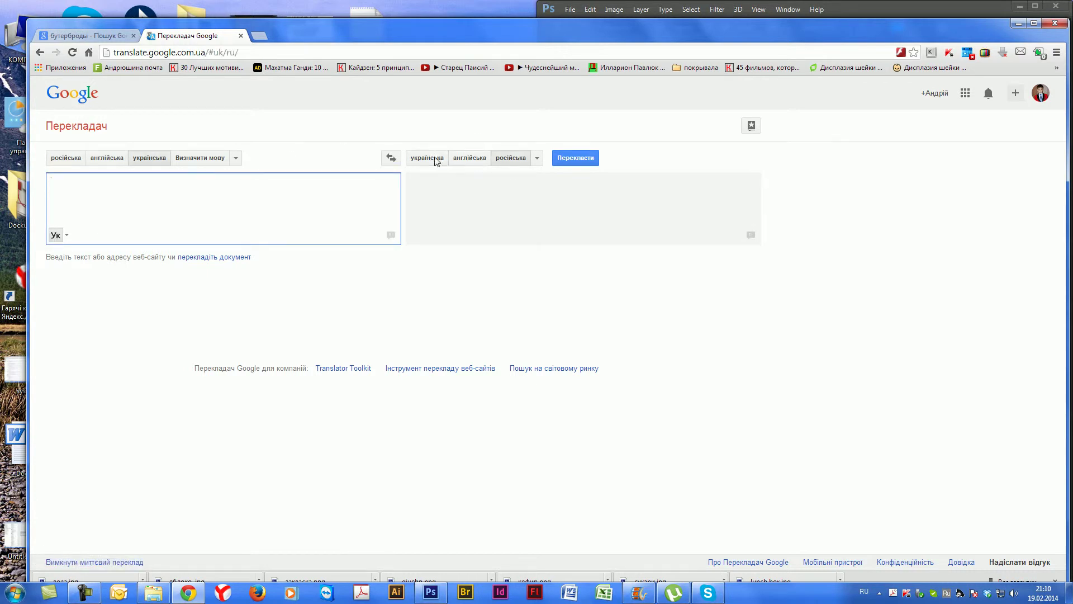
pyautogui.click(462, 162)
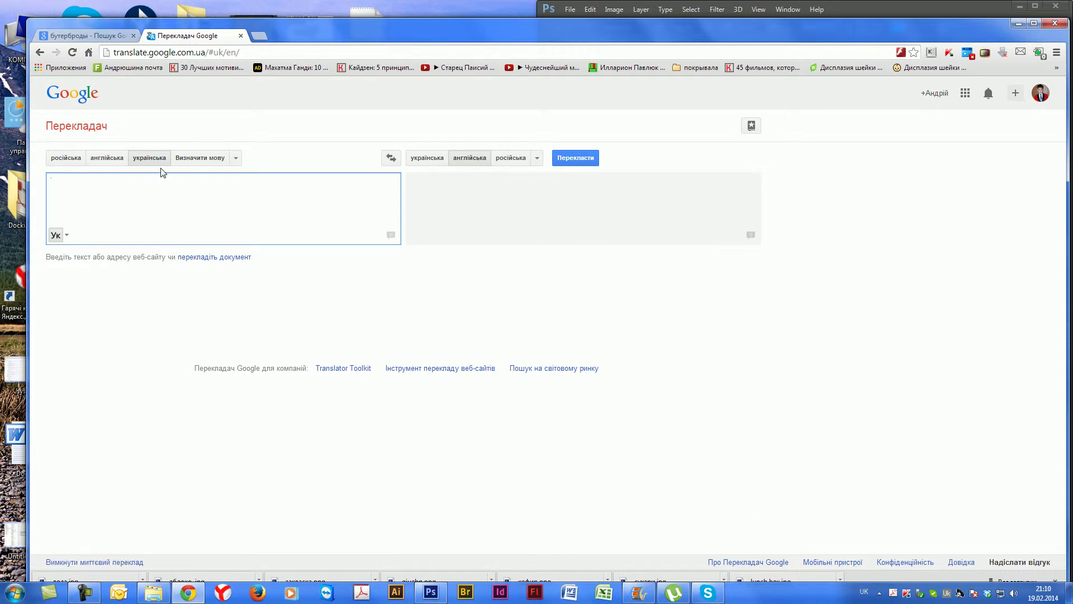
# Enter "це моя бутербродни" as the Ukrainian text to translate
pyautogui.write('це мо')
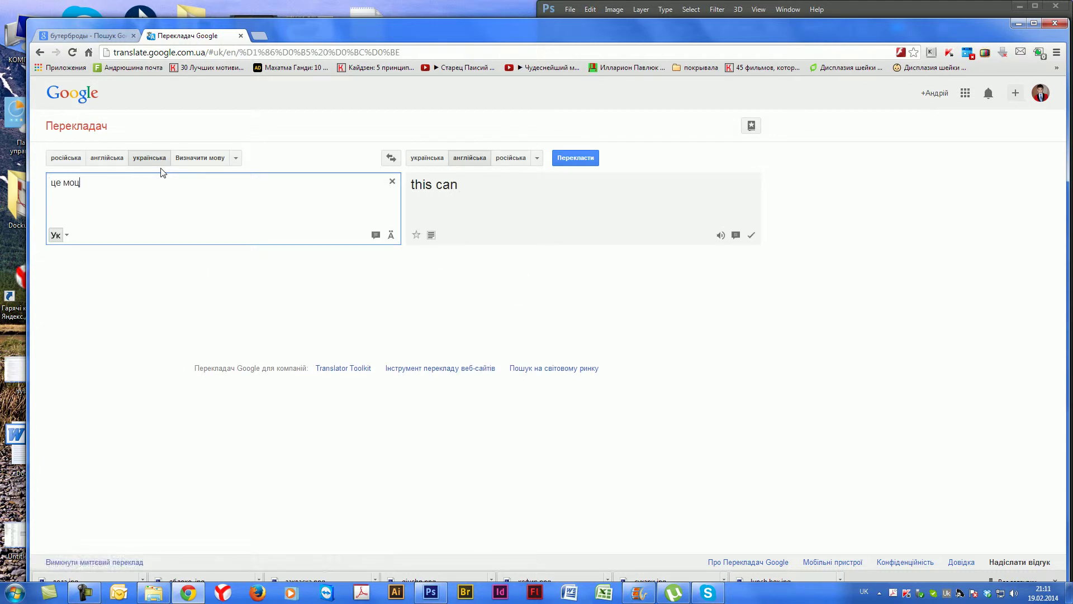
pyautogui.write('я бу')
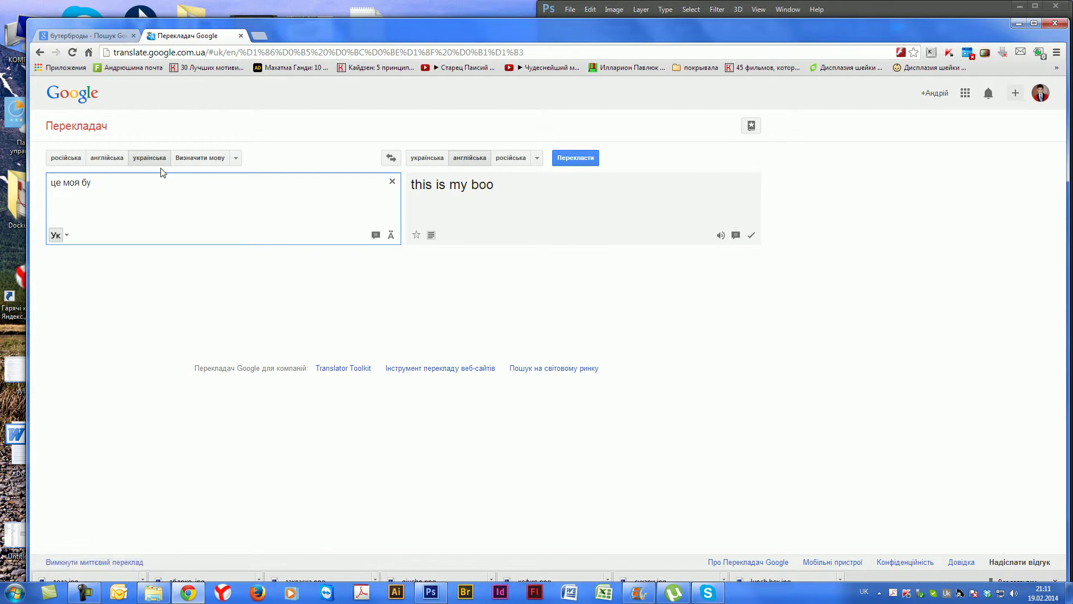
pyautogui.write('тербро')
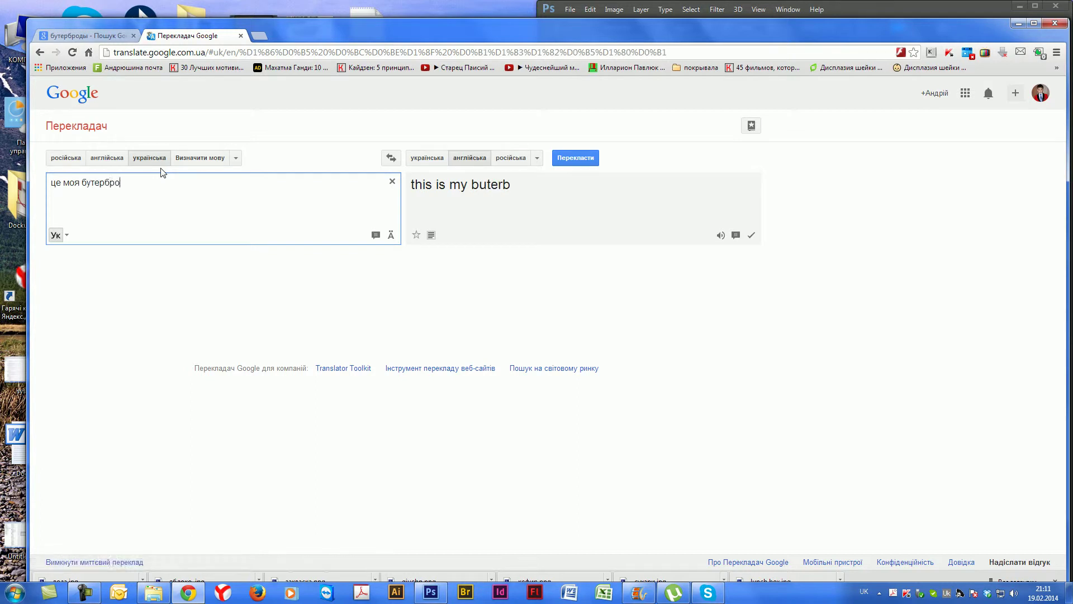
pyautogui.write('дни')
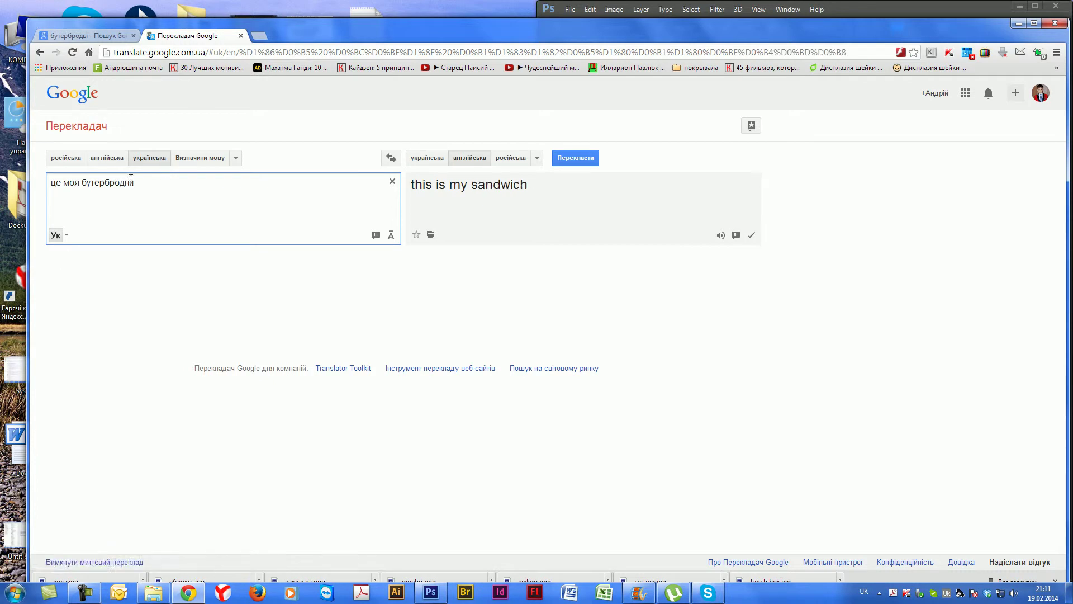
pyautogui.click(84, 593)
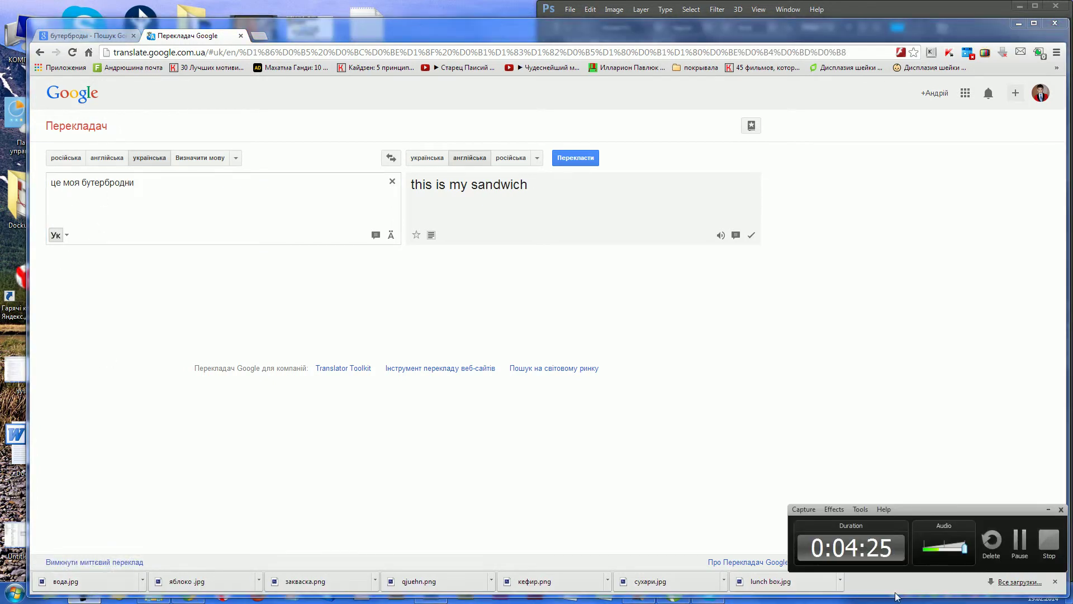
pyautogui.click(1015, 545)
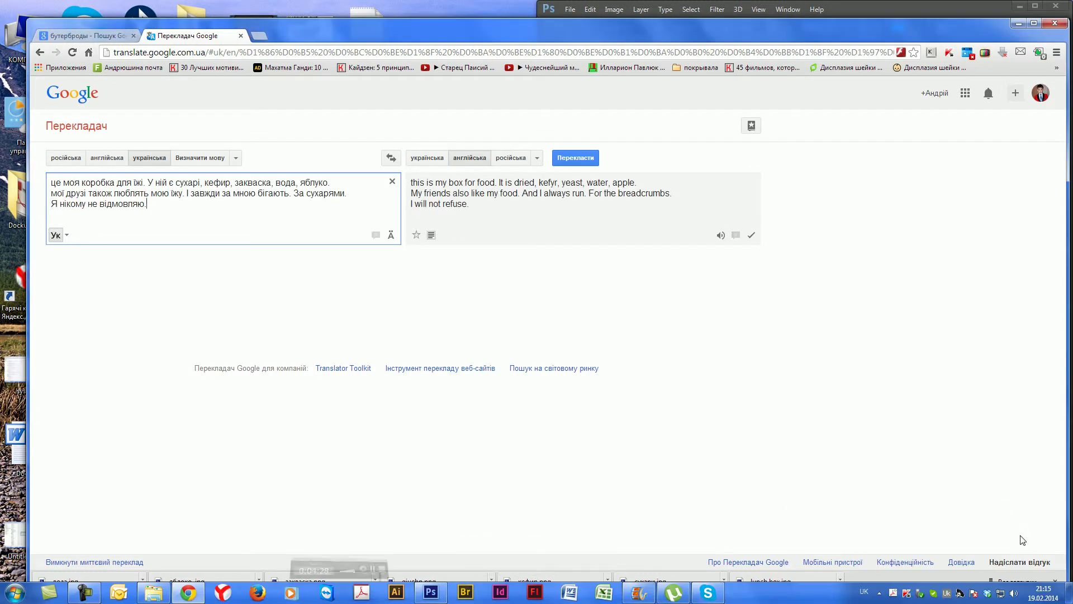
# Copy the whole English translation and paste it as new text beside the lunch box picture in Photoshop
pyautogui.moveTo(411, 181); pyautogui.dragTo(634, 224)
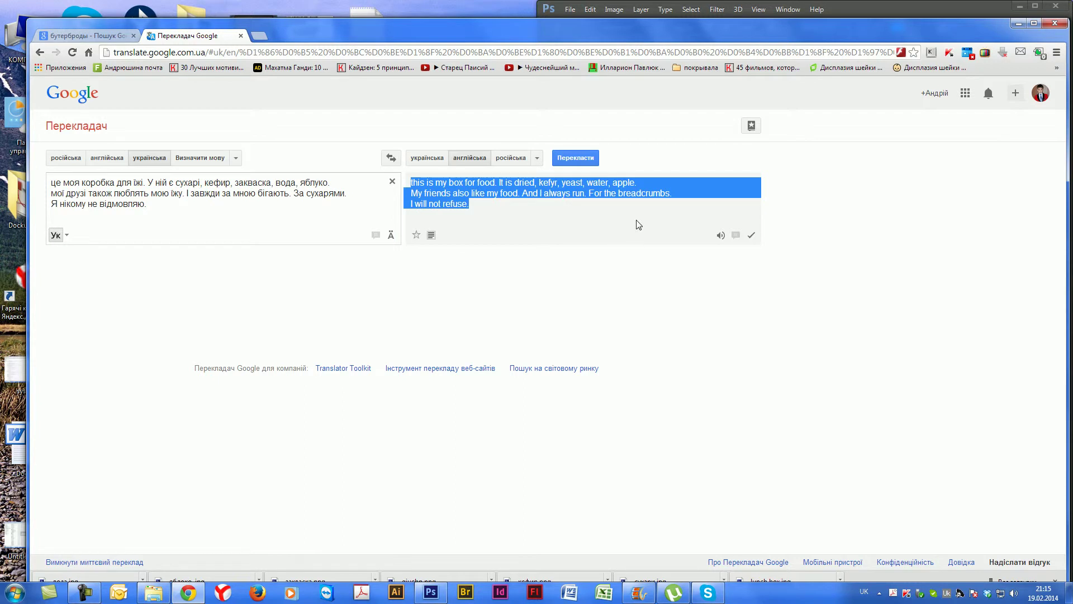
pyautogui.click(1019, 23)
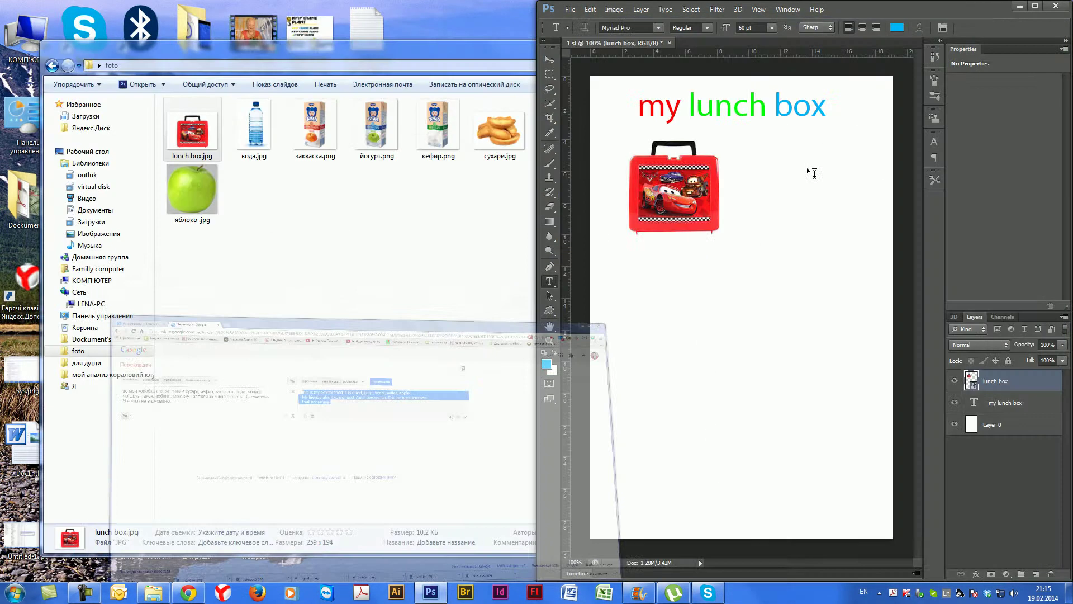
pyautogui.click(741, 161)
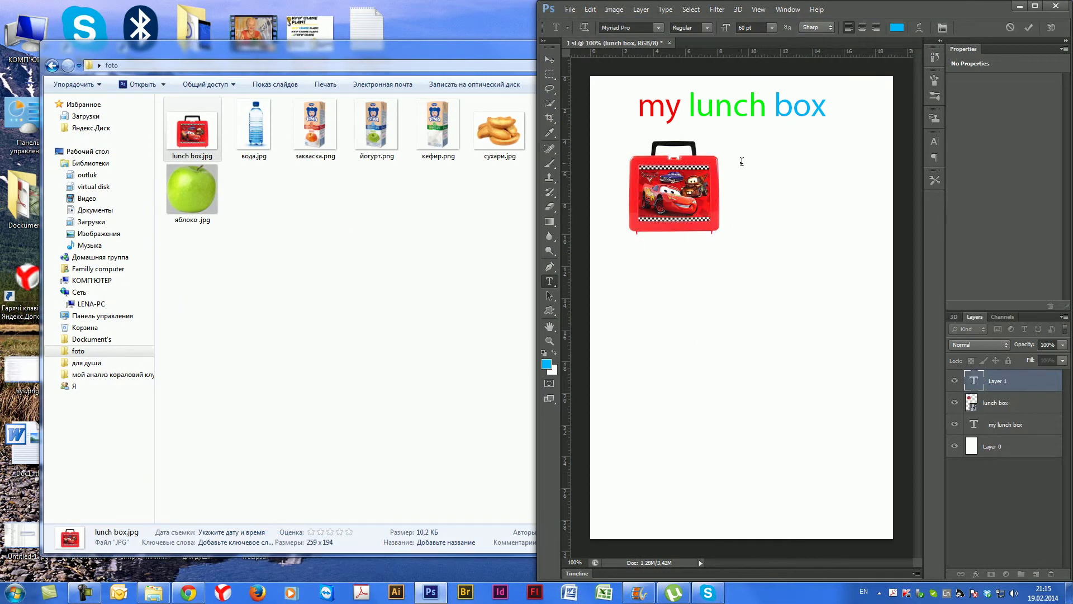
pyautogui.hotkey('ctrl', 'v')
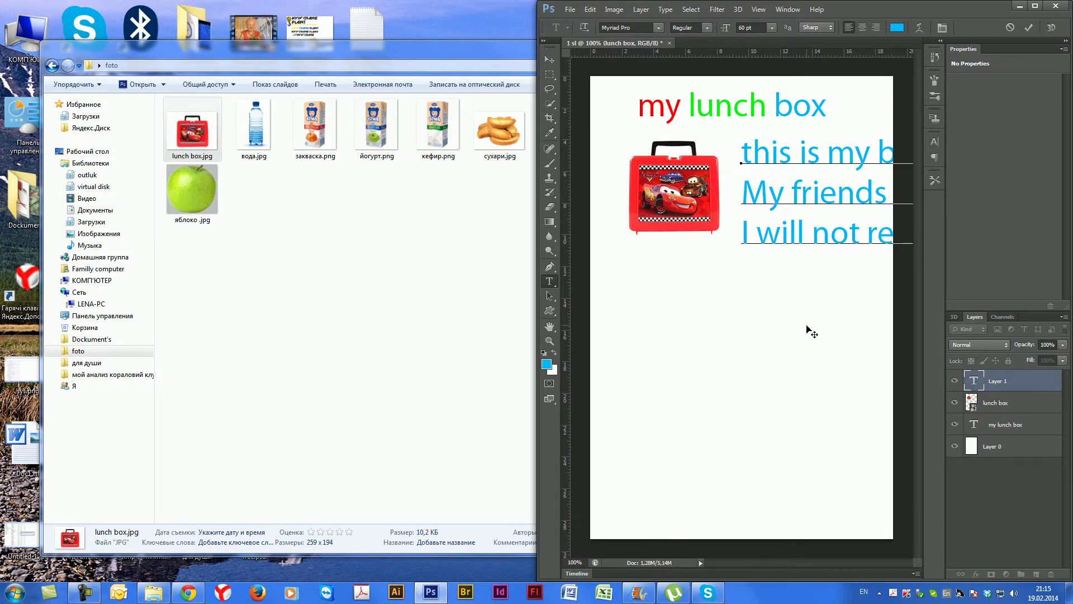
# Try the pasted text at 18 pt, reposition it near the lunch box picture and set its size to 30 pt
pyautogui.moveTo(809, 282); pyautogui.dragTo(697, 390)
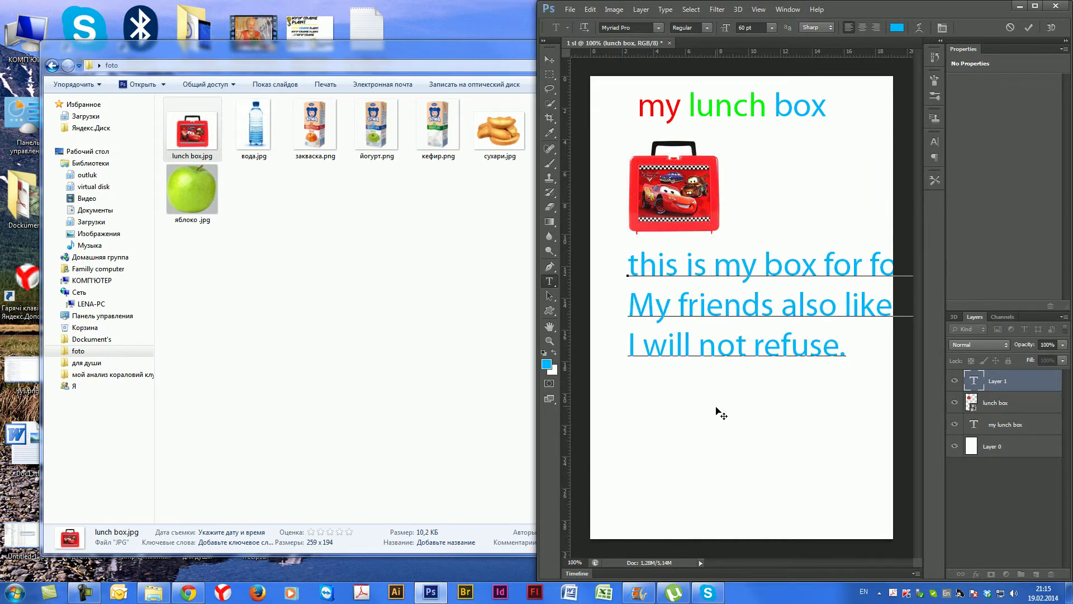
pyautogui.hotkey('ctrl', 'a')
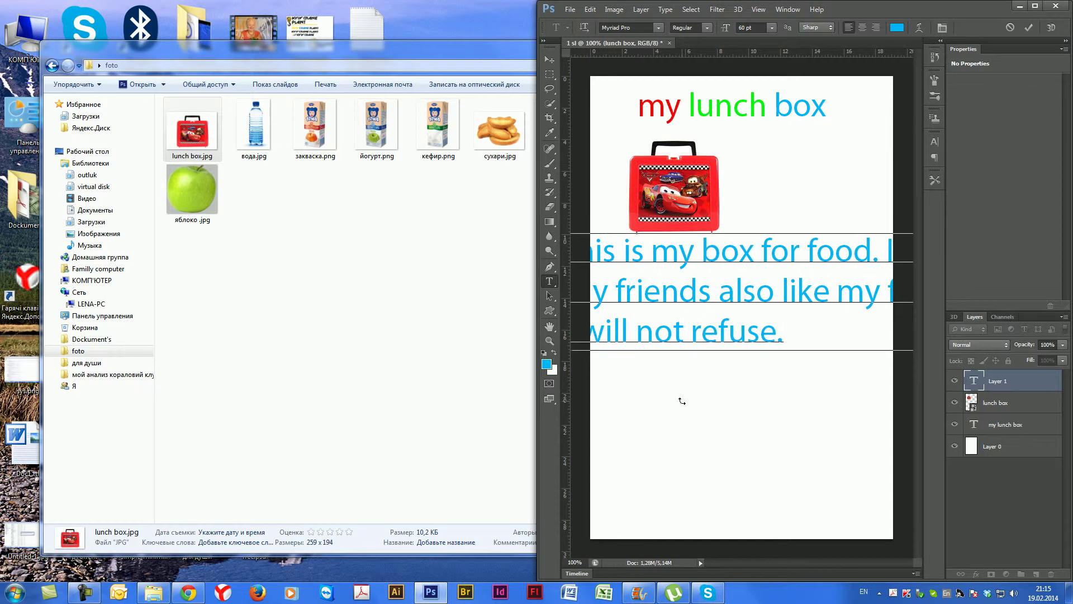
pyautogui.click(771, 28)
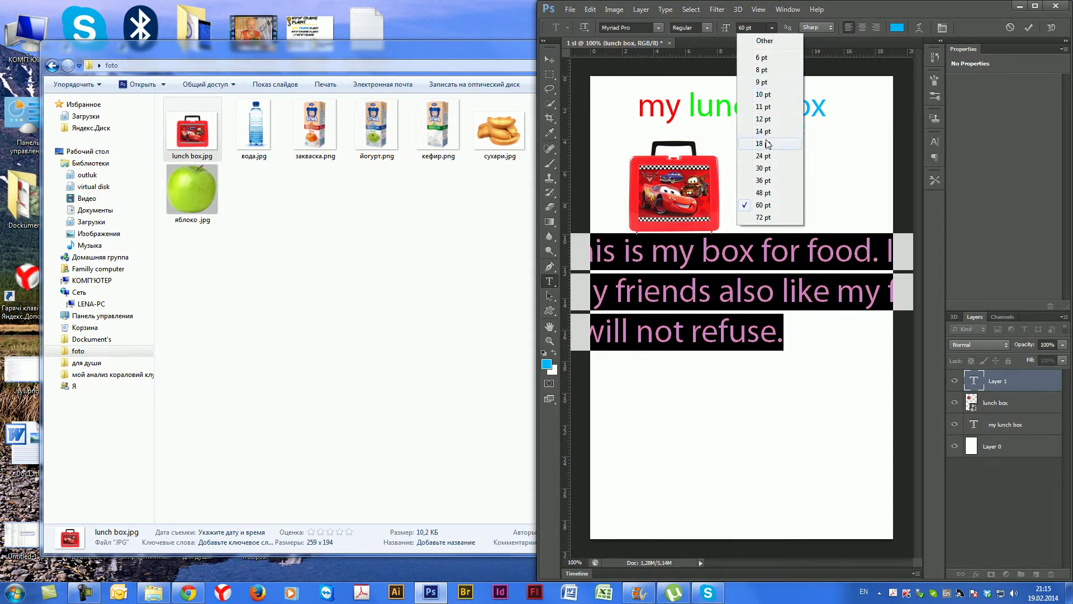
pyautogui.click(763, 144)
pyautogui.moveTo(738, 295); pyautogui.dragTo(847, 195)
pyautogui.click(772, 28)
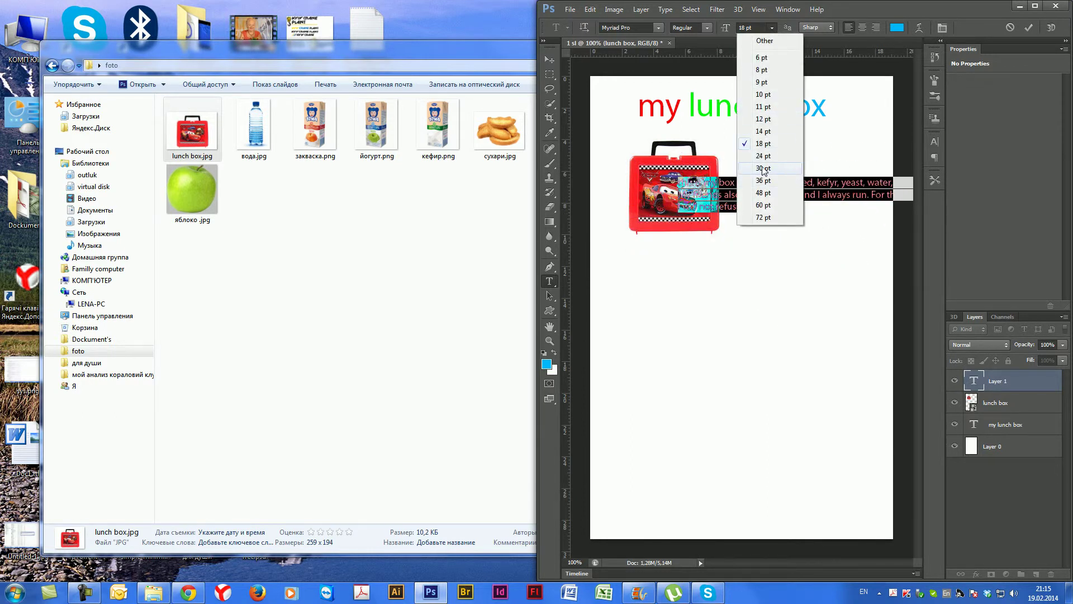
pyautogui.click(763, 168)
# Add line breaks before "It is dried" and "always run" and move the text below the lunch box picture
pyautogui.click(841, 182)
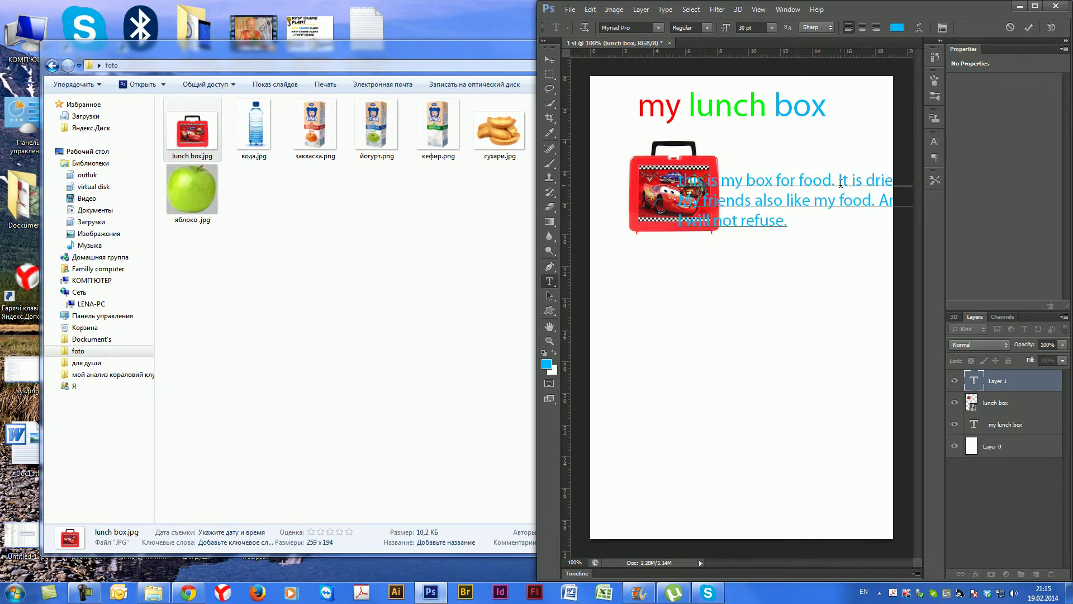
pyautogui.press('Return')
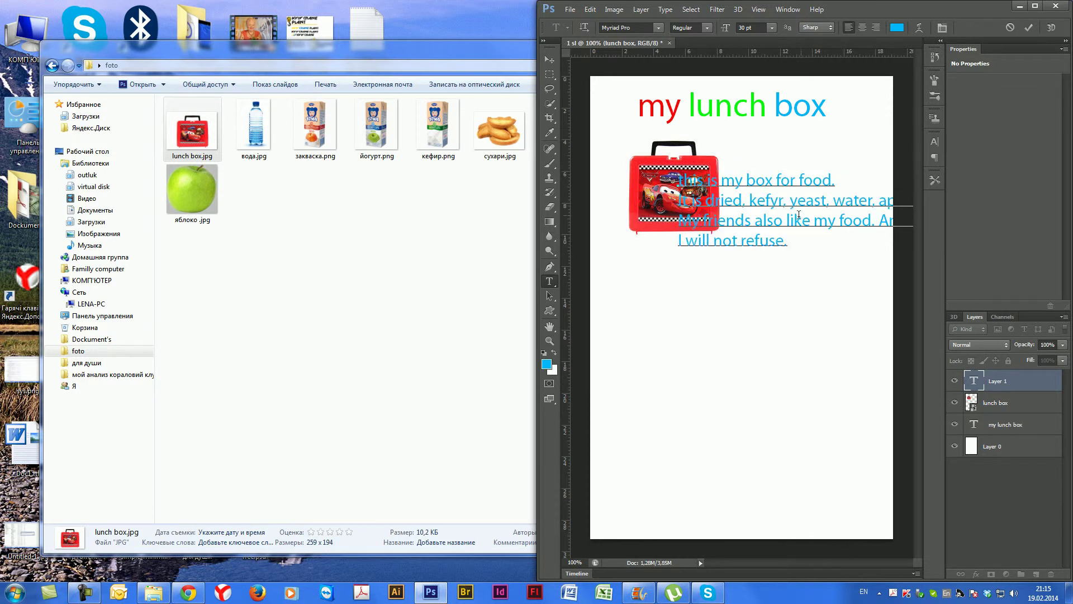
pyautogui.moveTo(713, 338); pyautogui.dragTo(711, 315)
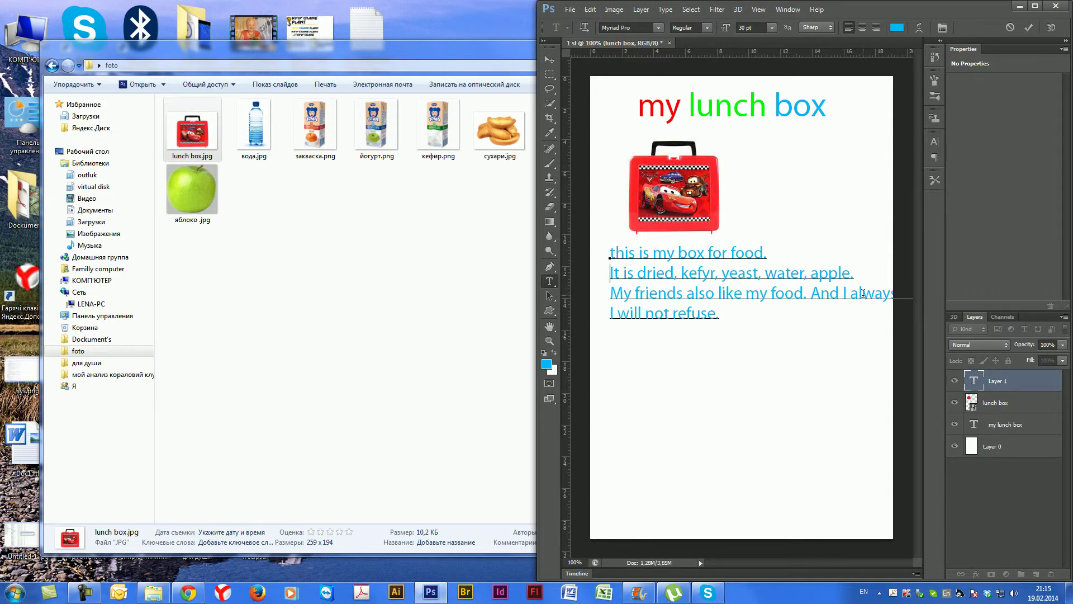
pyautogui.press('Return')
# Move the text beside the lunch box picture and break its lines before "water", inside "friends" and before "And I"
pyautogui.hotkey('ctrl', 'Return')
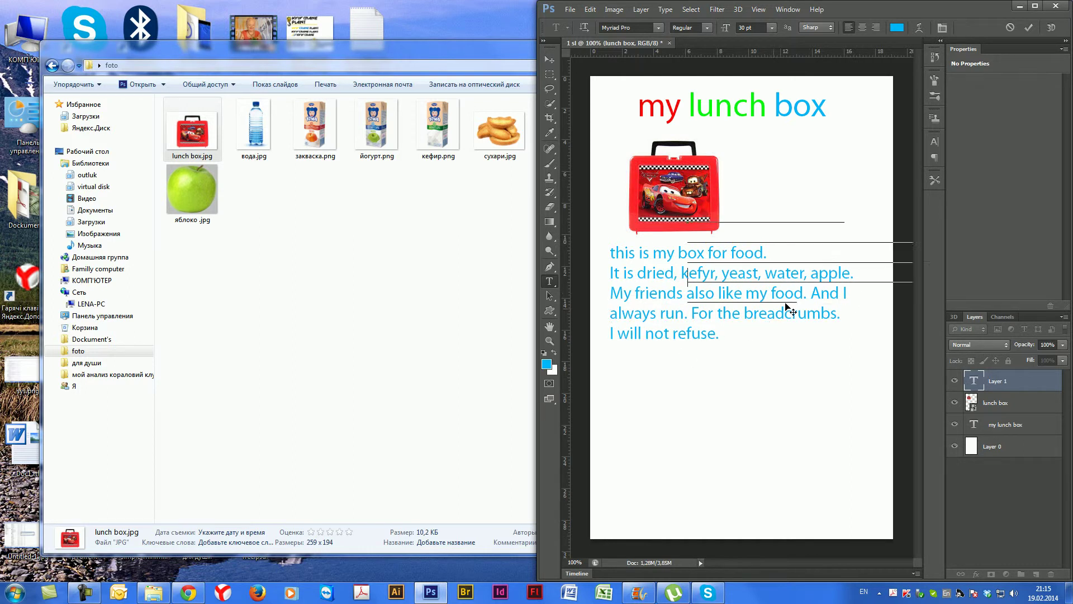
pyautogui.hotkey('ctrl', 'z')
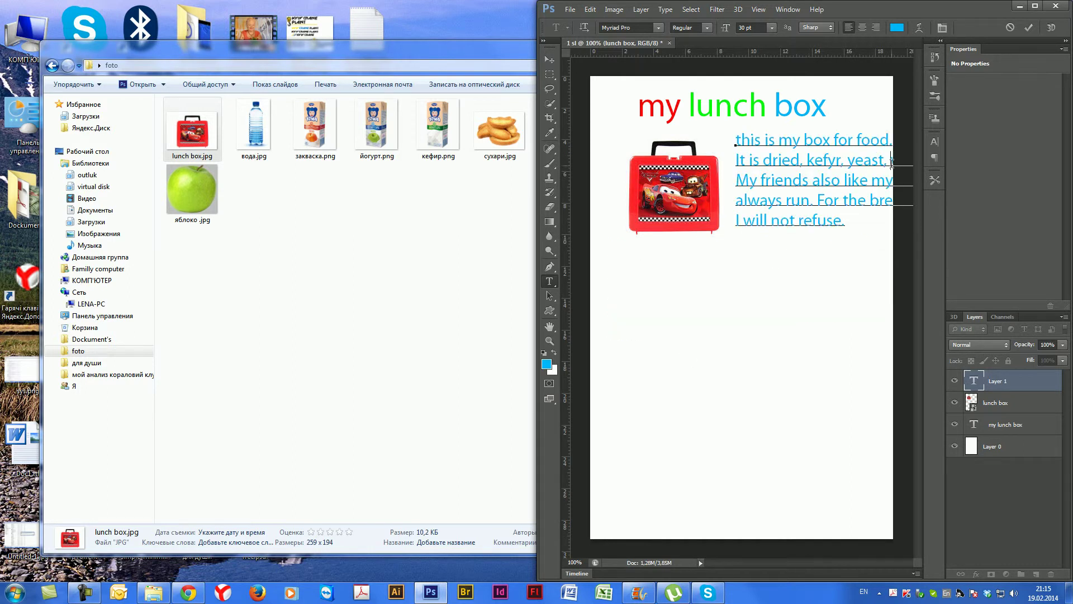
pyautogui.press('Return')
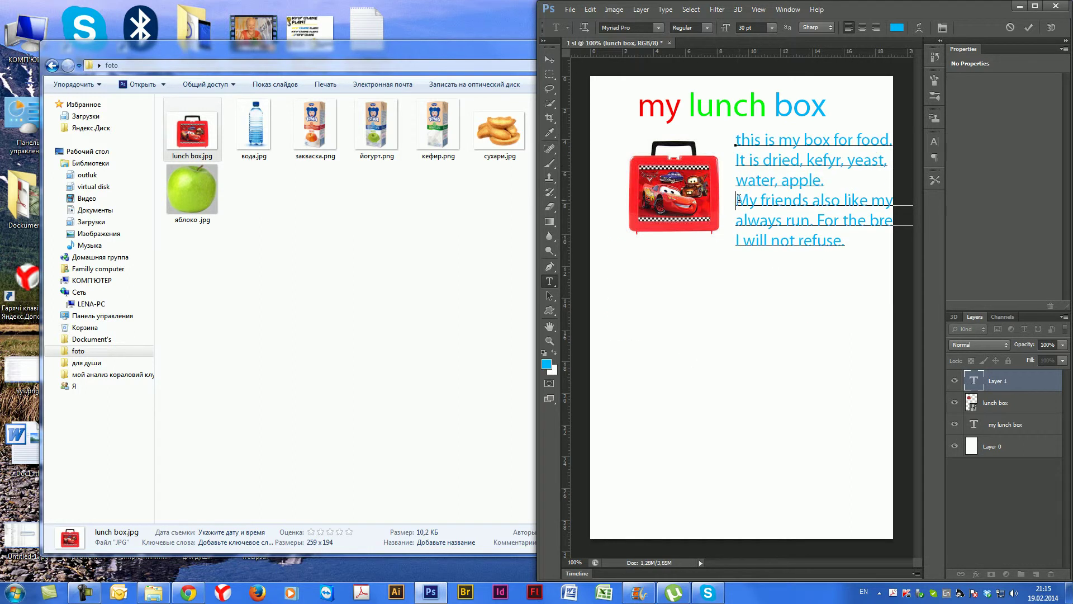
pyautogui.press('Delete')
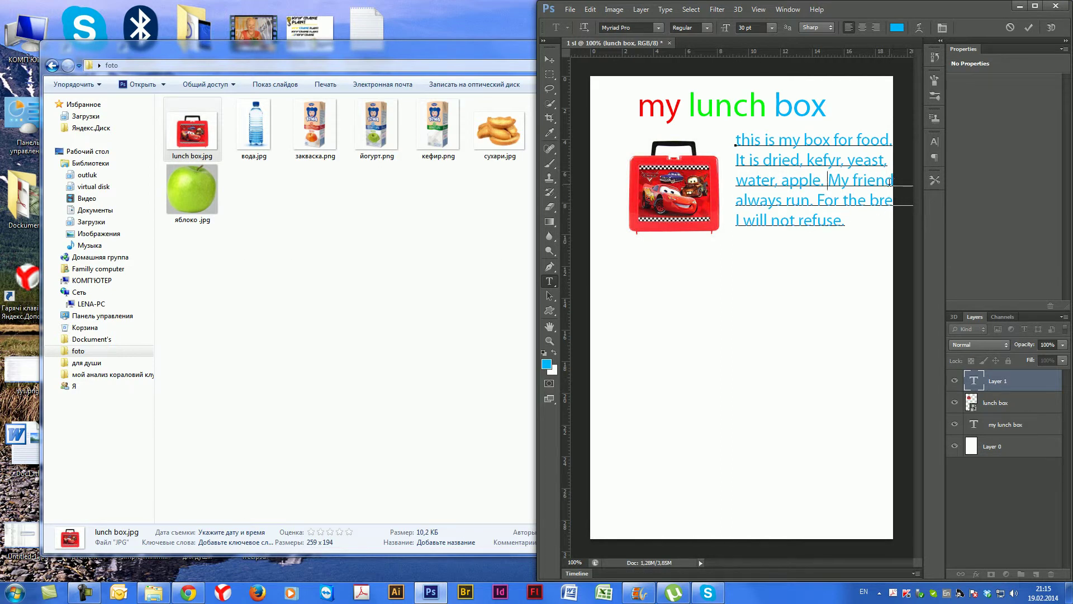
pyautogui.press('Return')
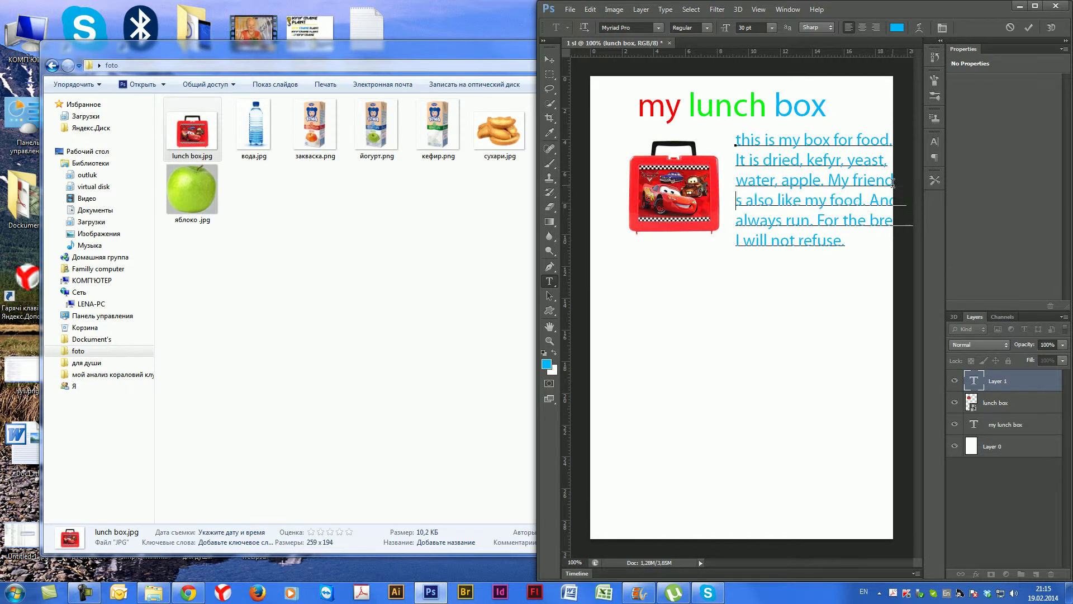
pyautogui.press('Return')
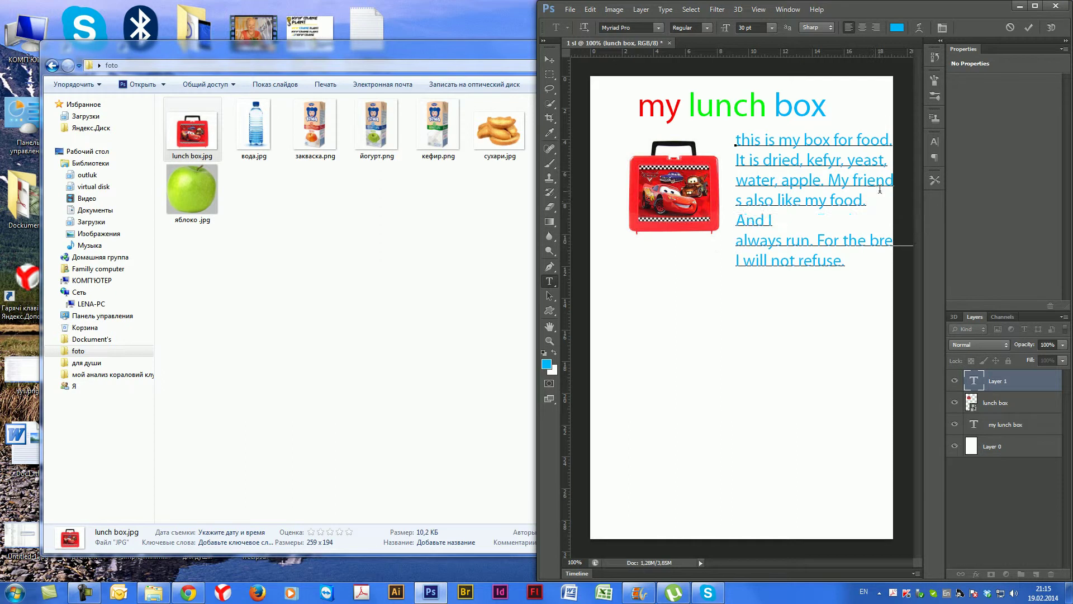
# Shift the text slightly towards the lunch box and rewrap its ending with line breaks before "breadcrumbs" and "refuse"
pyautogui.moveTo(855, 292); pyautogui.dragTo(846, 289)
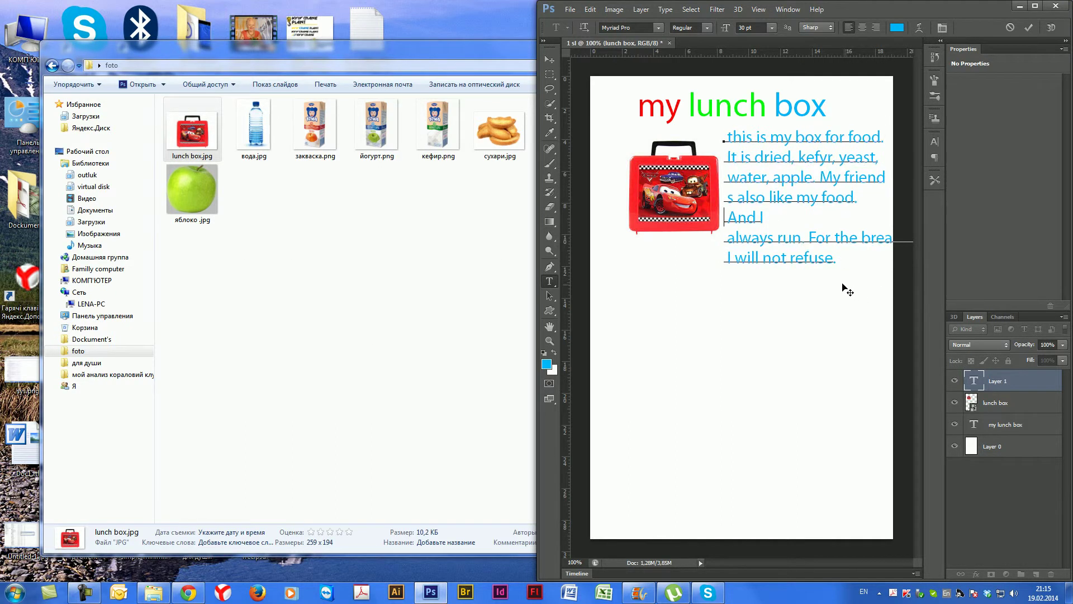
pyautogui.click(858, 236)
pyautogui.press('Return')
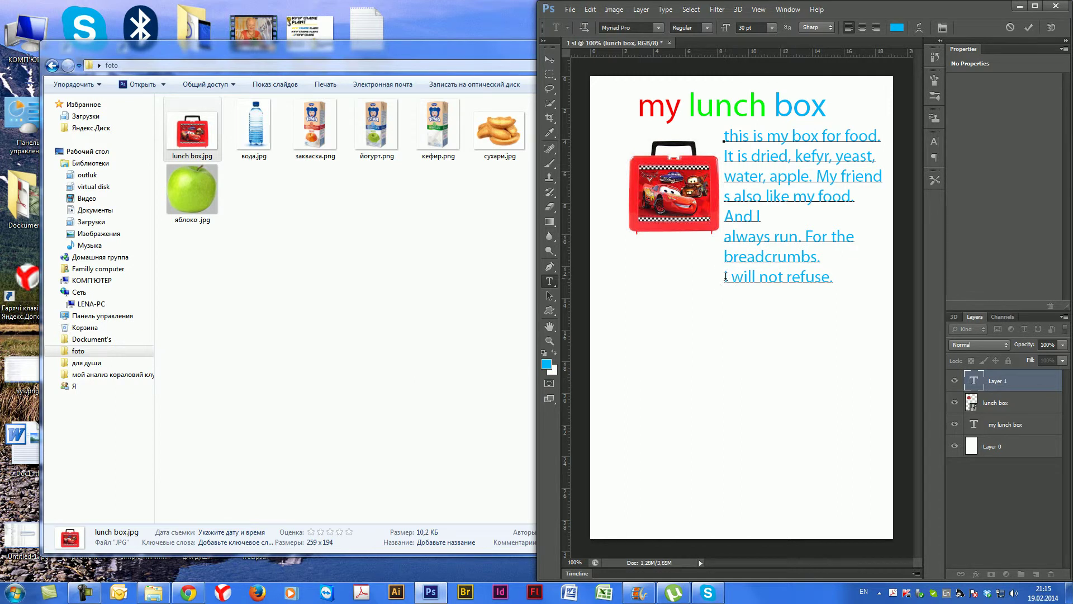
pyautogui.press('Delete')
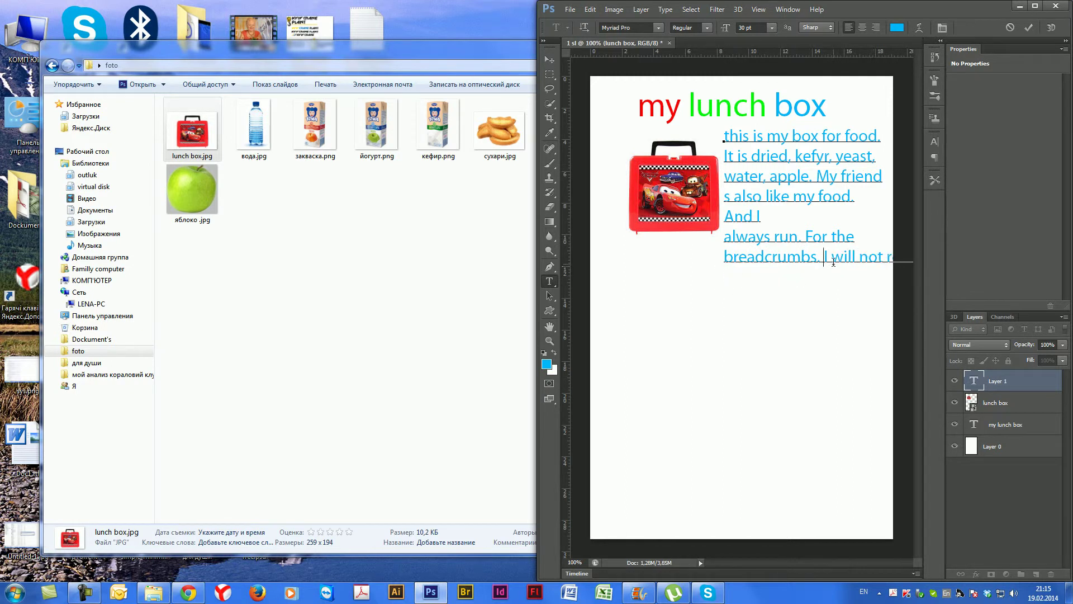
pyautogui.click(885, 259)
pyautogui.press('Return')
# Set the whole text block to 24 pt and move it slightly away from the lunch box picture
pyautogui.moveTo(730, 135); pyautogui.dragTo(842, 269)
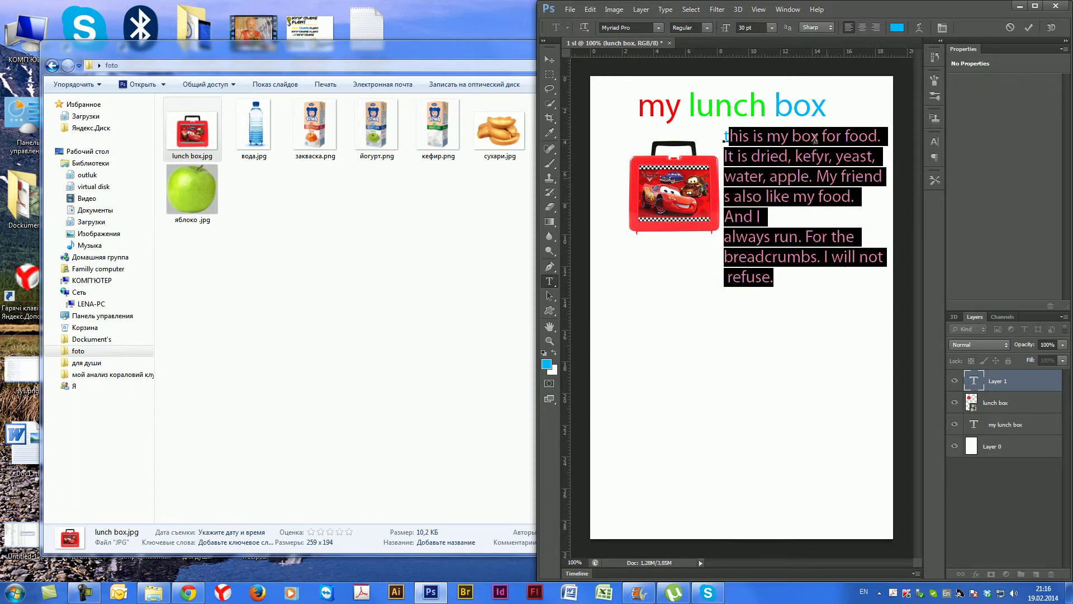
pyautogui.hotkey('ctrl', 'a')
pyautogui.click(772, 27)
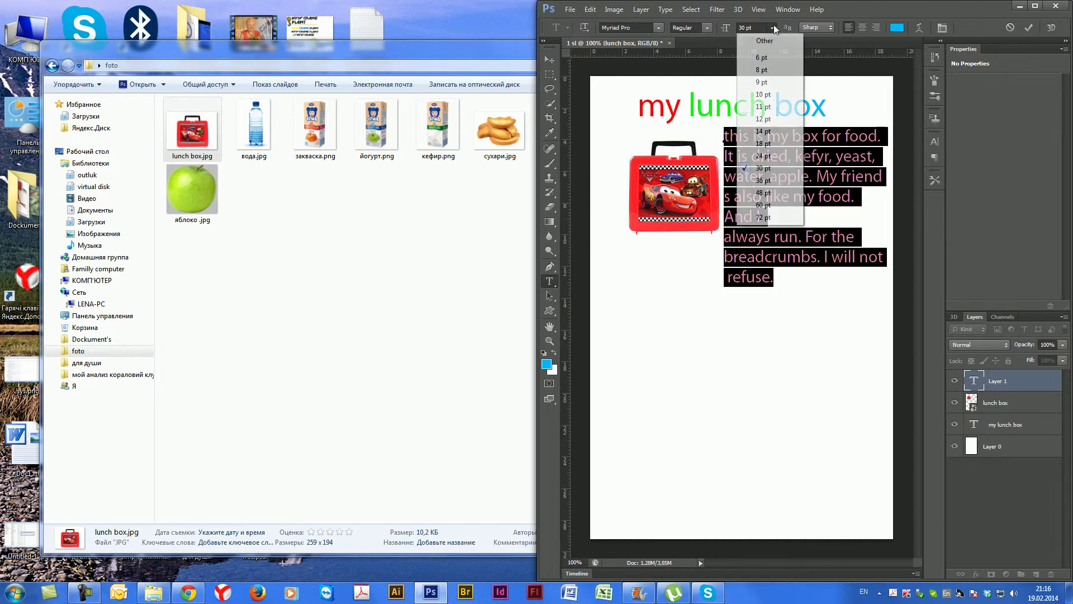
pyautogui.click(764, 156)
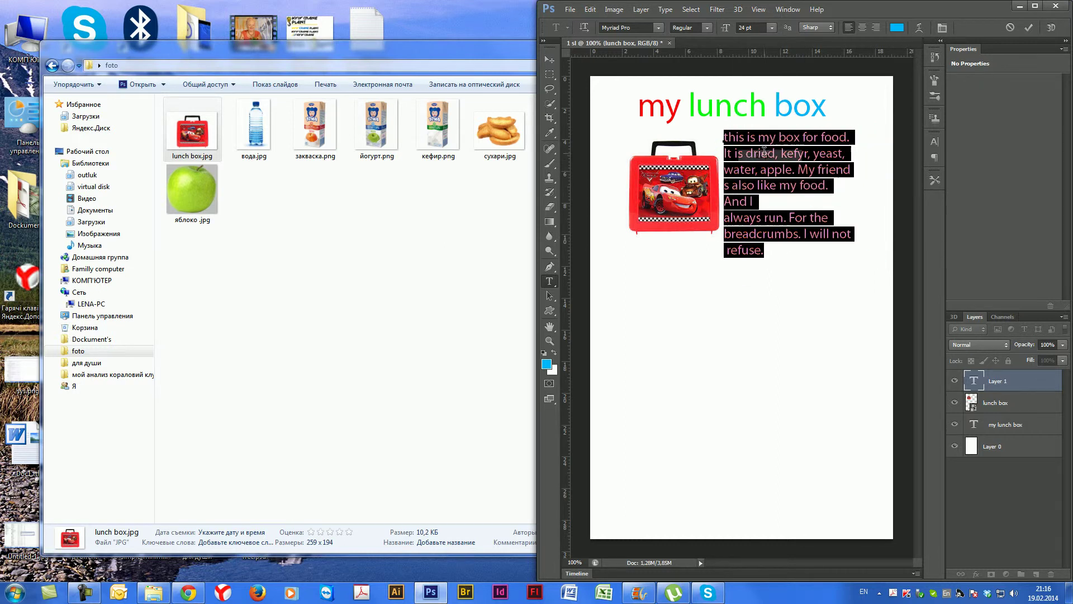
pyautogui.moveTo(792, 286); pyautogui.dragTo(805, 289)
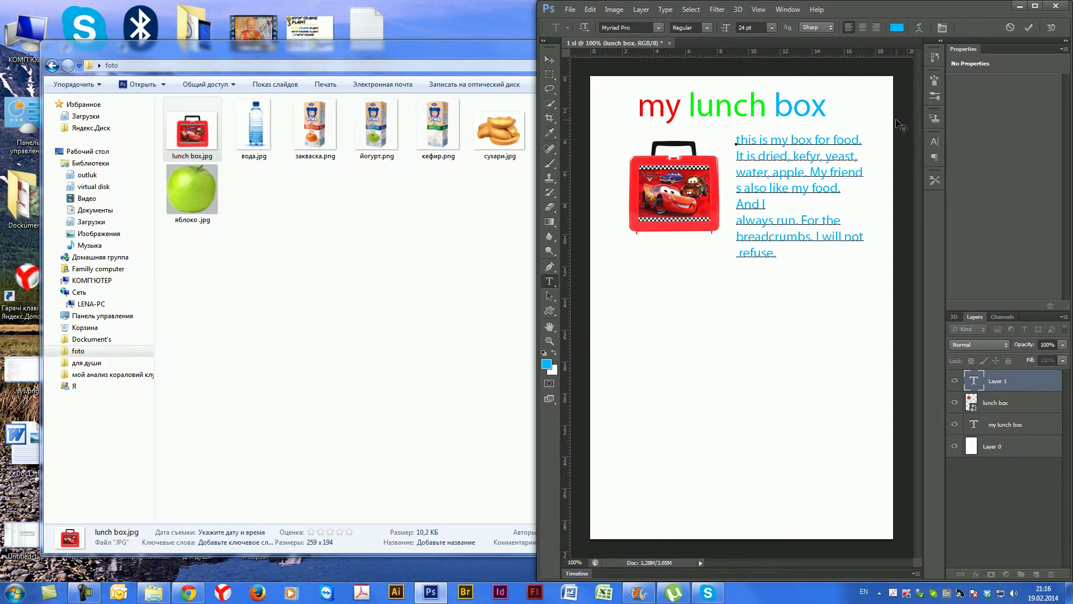
pyautogui.moveTo(749, 145); pyautogui.dragTo(865, 297)
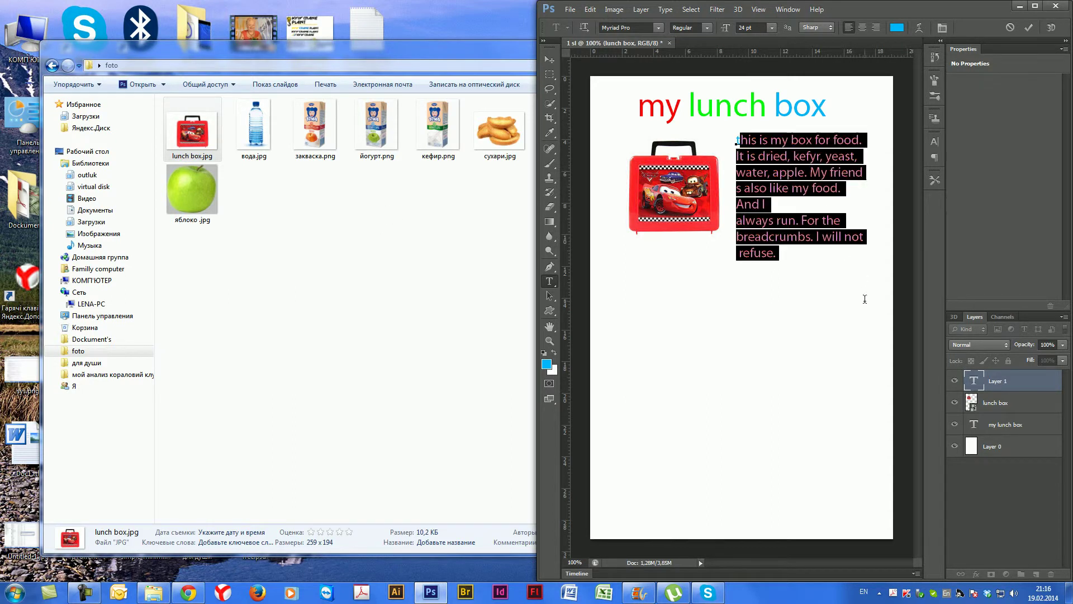
pyautogui.click(738, 141)
pyautogui.moveTo(737, 140); pyautogui.dragTo(831, 287)
pyautogui.click(898, 27)
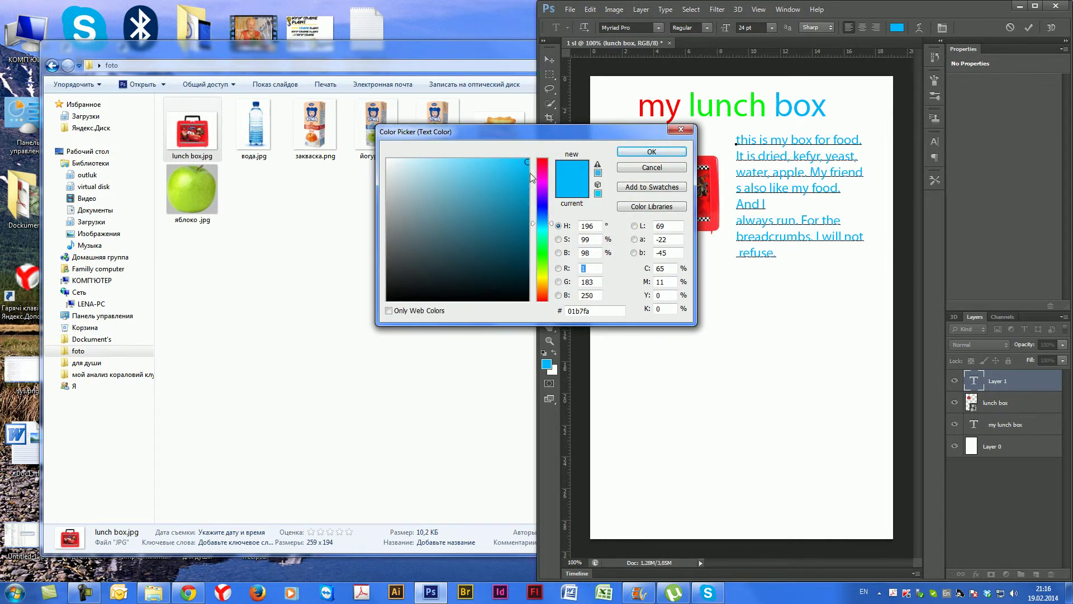
pyautogui.click(651, 166)
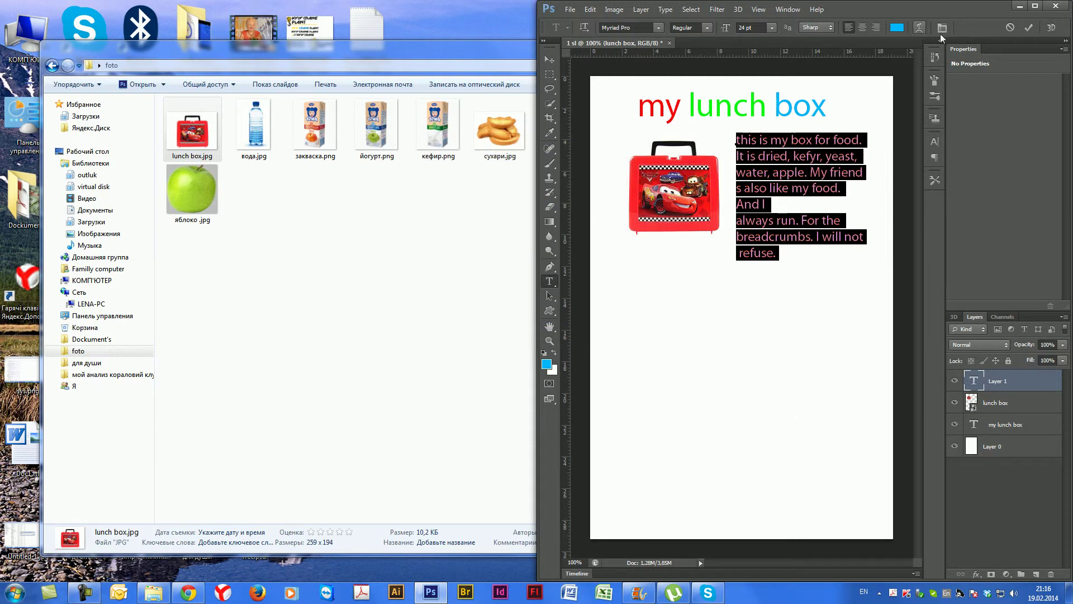
# Commit the text and select every picture in the foto folder except lunch box.jpg
pyautogui.click(1029, 28)
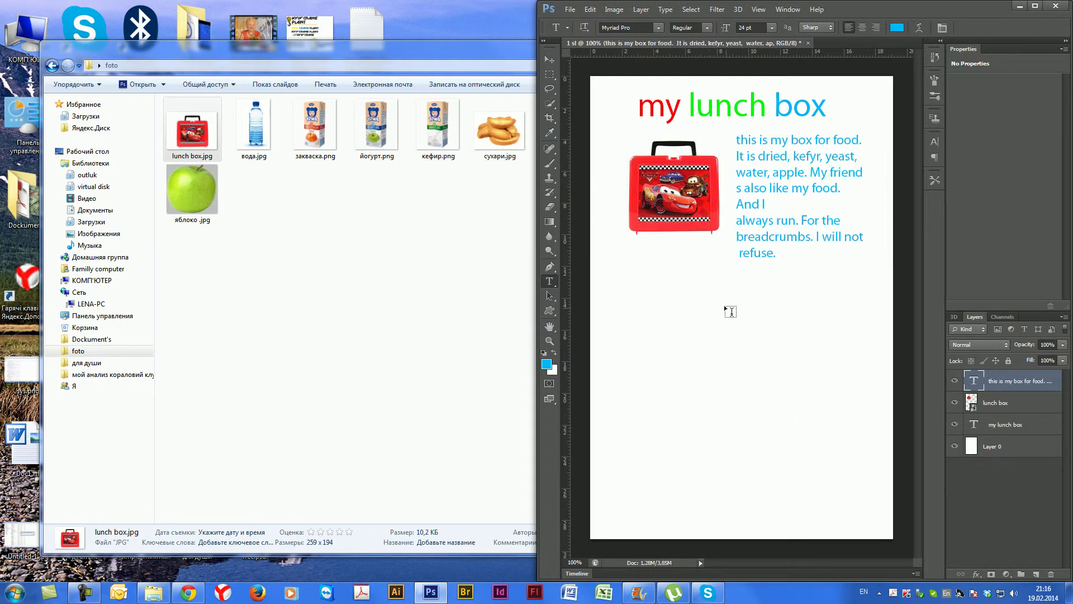
pyautogui.click(212, 157)
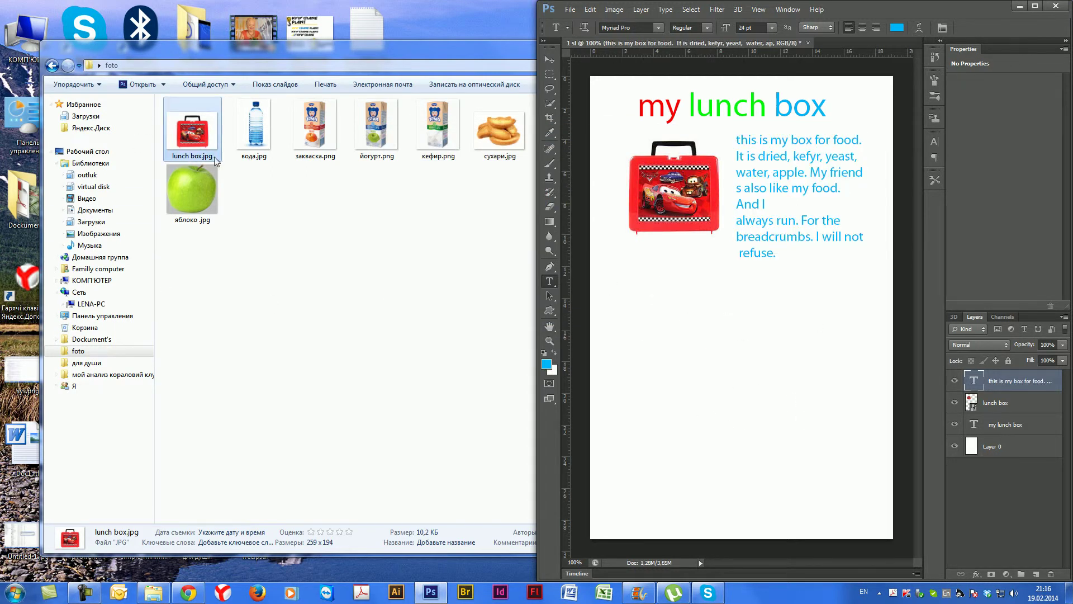
pyautogui.press('Right')
pyautogui.hotkey('ctrl', 'a')
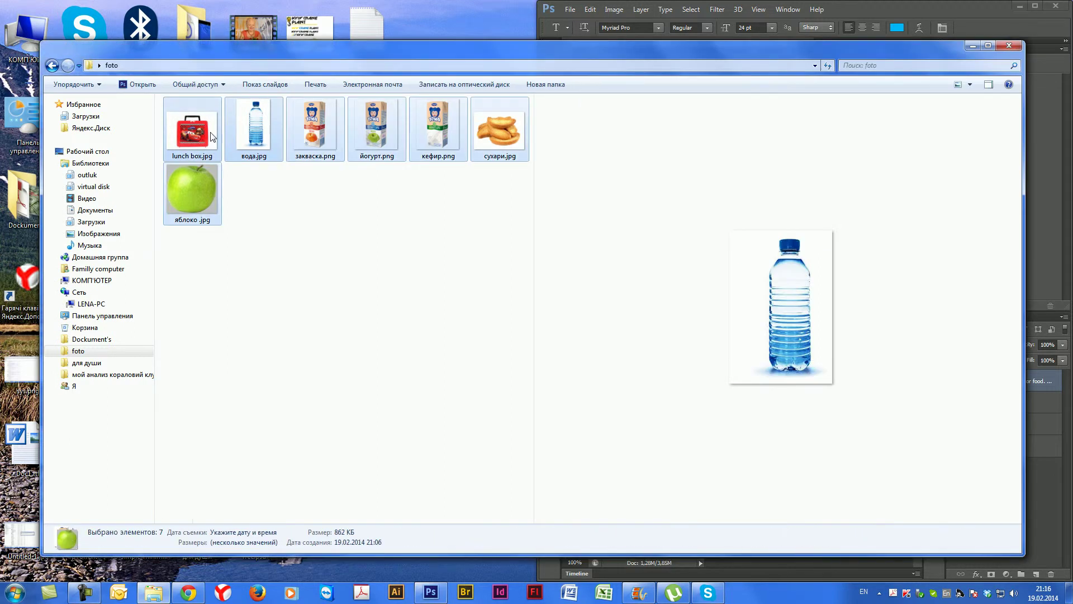
pyautogui.keyDown('ctrl'); pyautogui.click(211, 137); pyautogui.keyUp('ctrl')
# Switch back to Photoshop and arrange the foto folder window side by side with it
pyautogui.moveTo(241, 140); pyautogui.dragTo(436, 592)
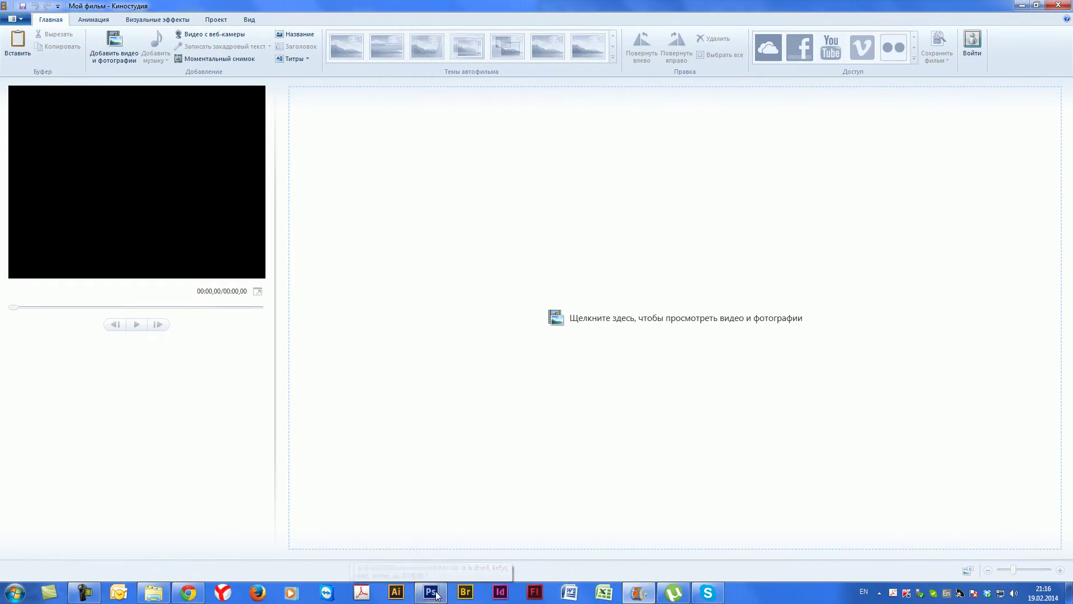
pyautogui.click(436, 594)
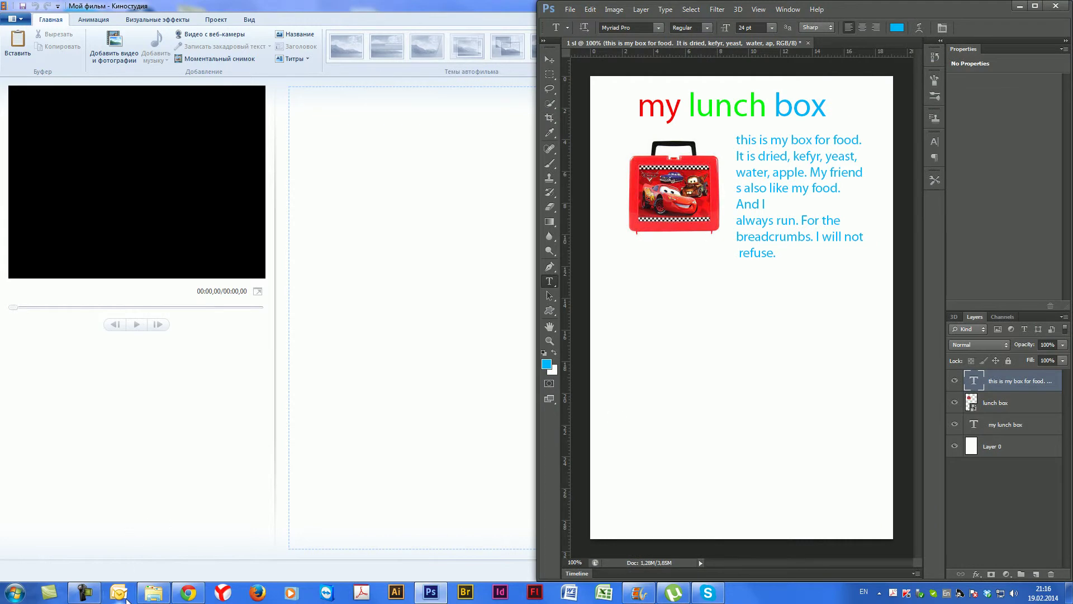
pyautogui.click(158, 595)
pyautogui.moveTo(603, 55); pyautogui.dragTo(1, 60)
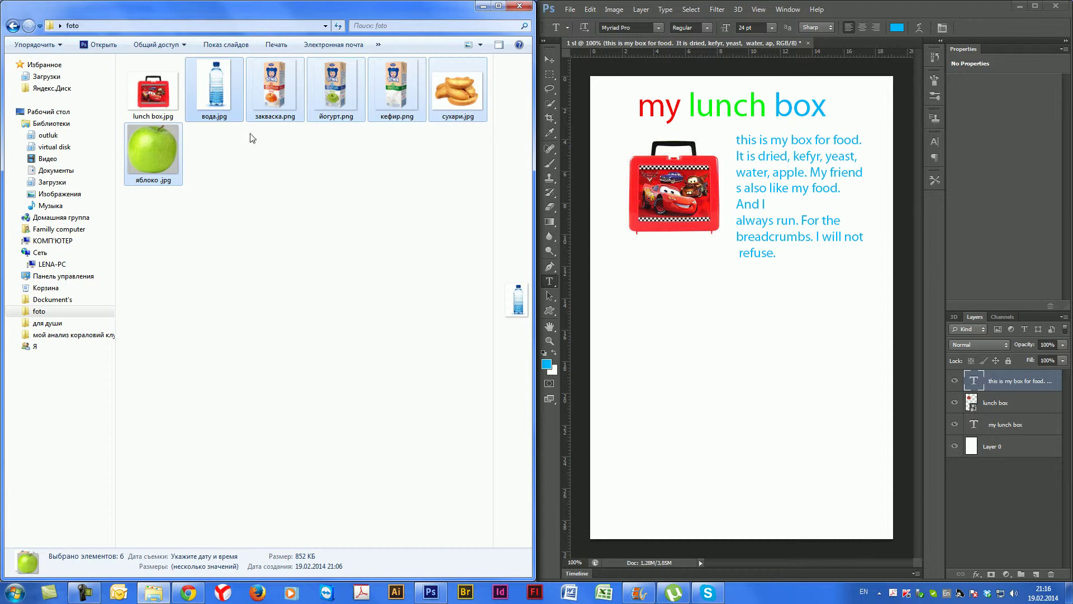
# Place the six selected pictures into the slide and fit the вода bottle below the lunch box at about 38% width and 54% height
pyautogui.moveTo(218, 100); pyautogui.dragTo(682, 312)
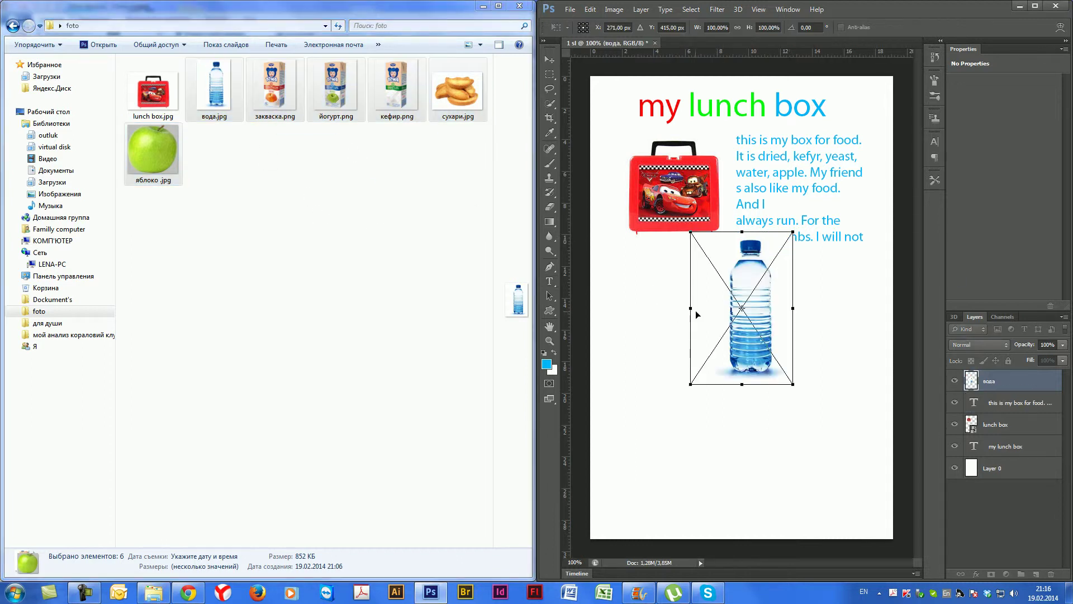
pyautogui.moveTo(742, 258); pyautogui.dragTo(673, 265)
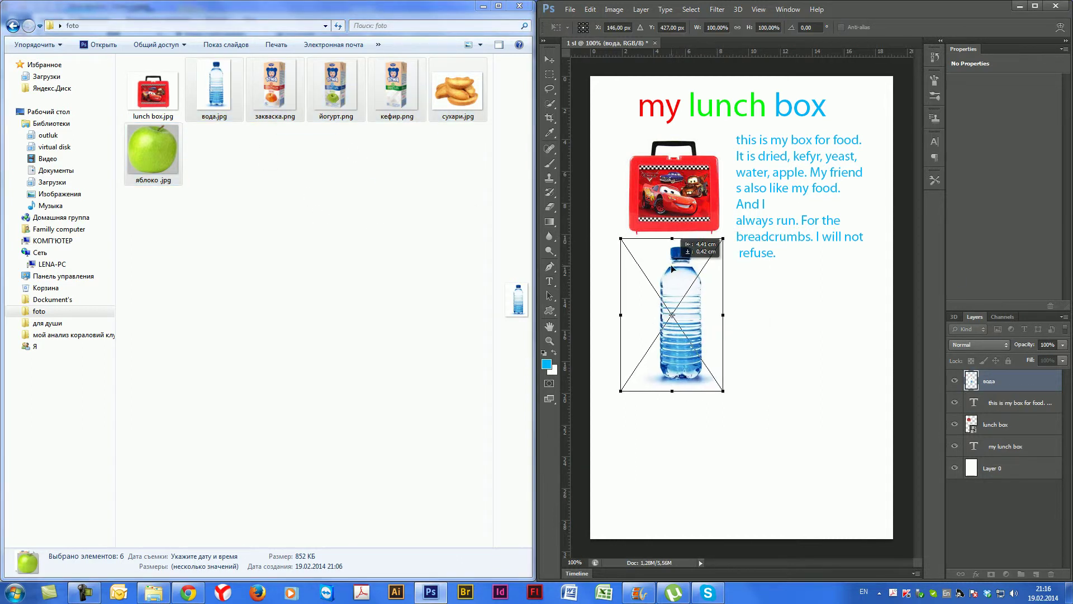
pyautogui.moveTo(725, 393); pyautogui.dragTo(663, 323)
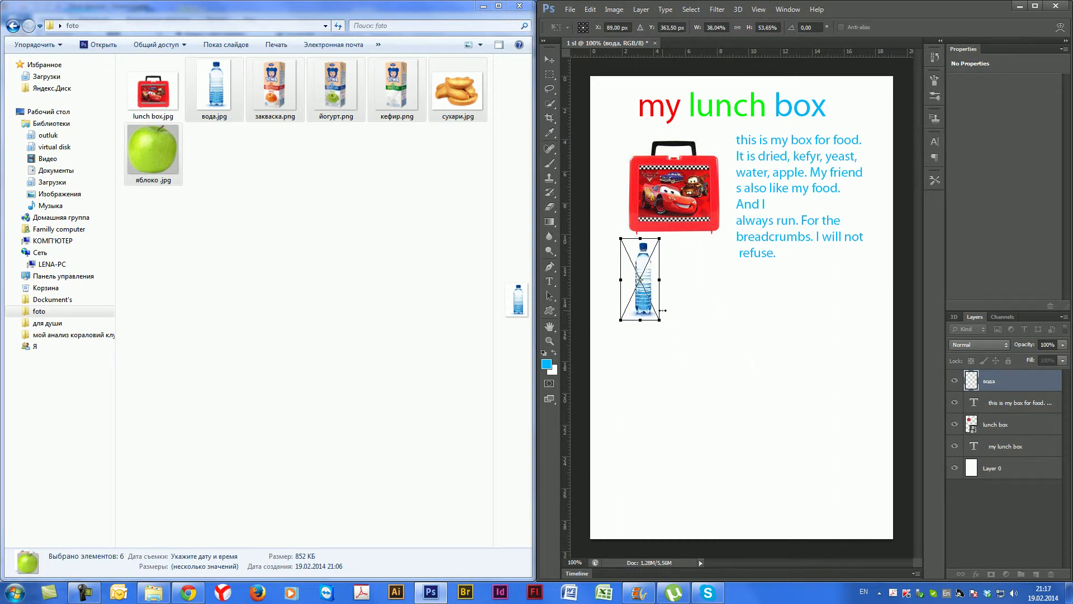
pyautogui.press('Return')
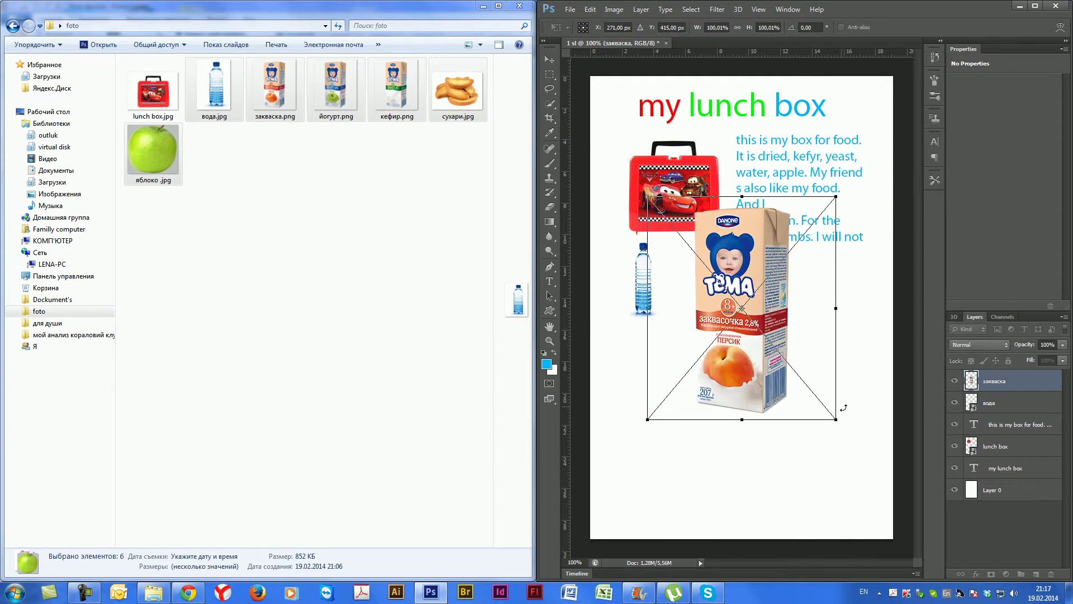
# Scale the закваска carton to about 36% width and 34% height and place it beside the water bottle
pyautogui.moveTo(839, 423); pyautogui.dragTo(732, 307)
pyautogui.moveTo(686, 266); pyautogui.dragTo(687, 308)
pyautogui.moveTo(732, 351); pyautogui.dragTo(725, 323)
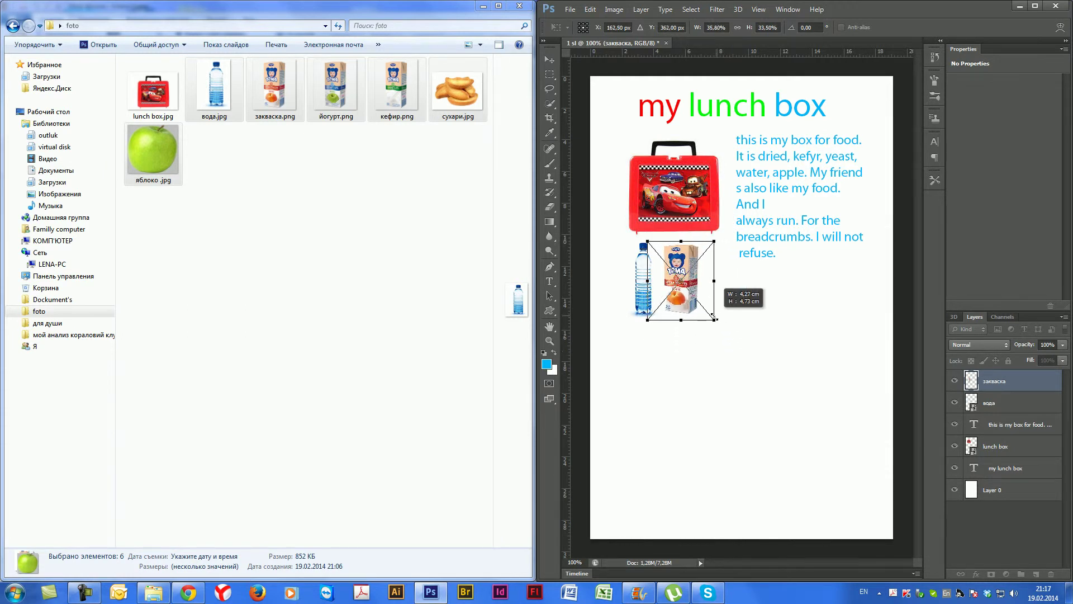
pyautogui.press('Return')
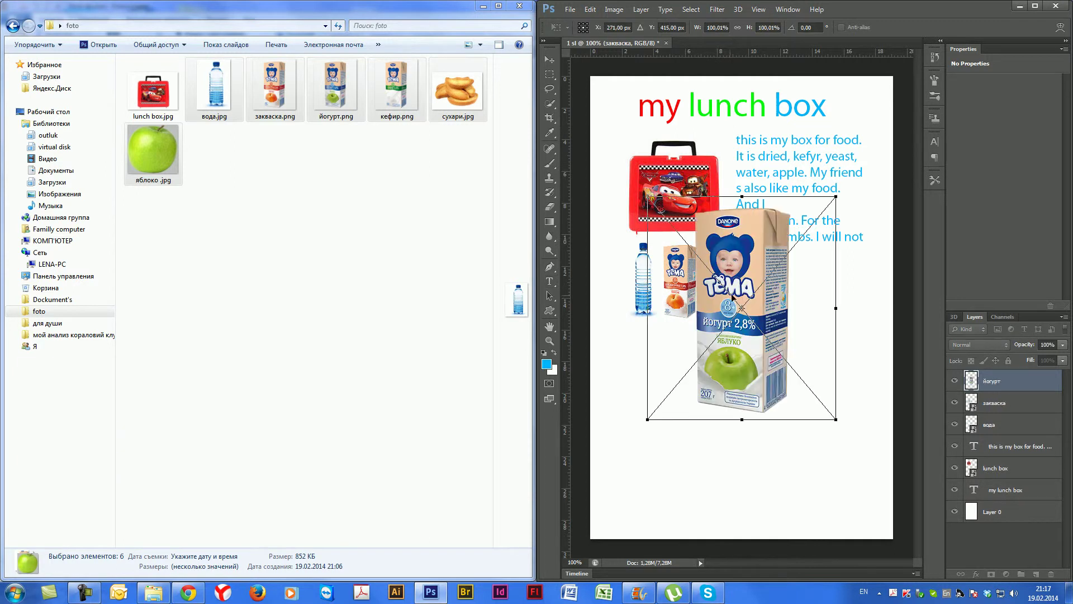
# Scale the йогурт carton to about 31% width and 35% height and place it below the water bottle
pyautogui.moveTo(833, 417); pyautogui.dragTo(722, 290)
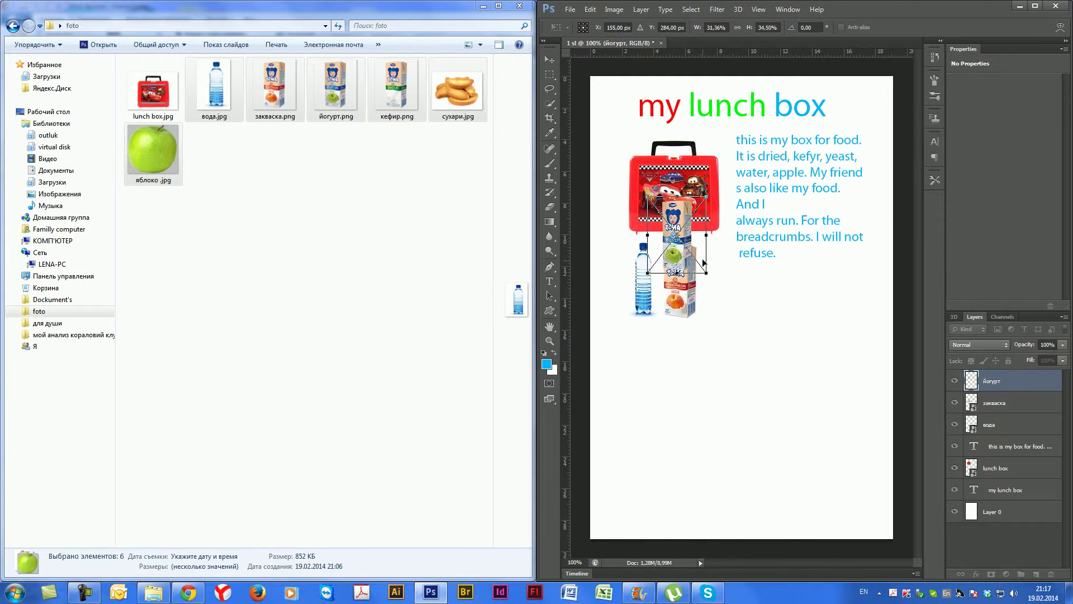
pyautogui.moveTo(676, 309); pyautogui.dragTo(658, 373)
pyautogui.moveTo(658, 377); pyautogui.dragTo(658, 377)
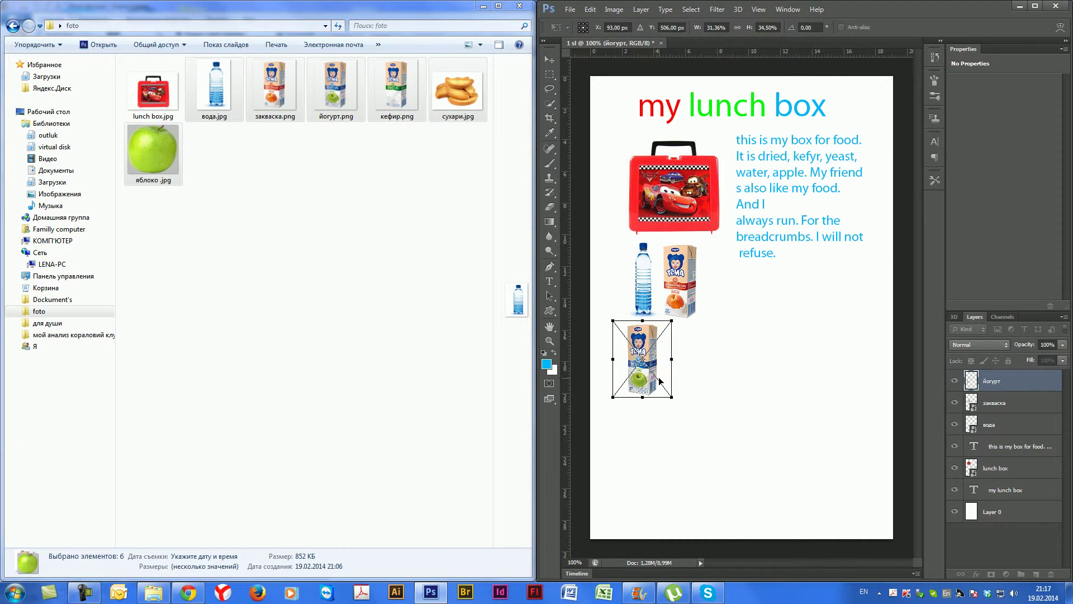
pyautogui.press('Return')
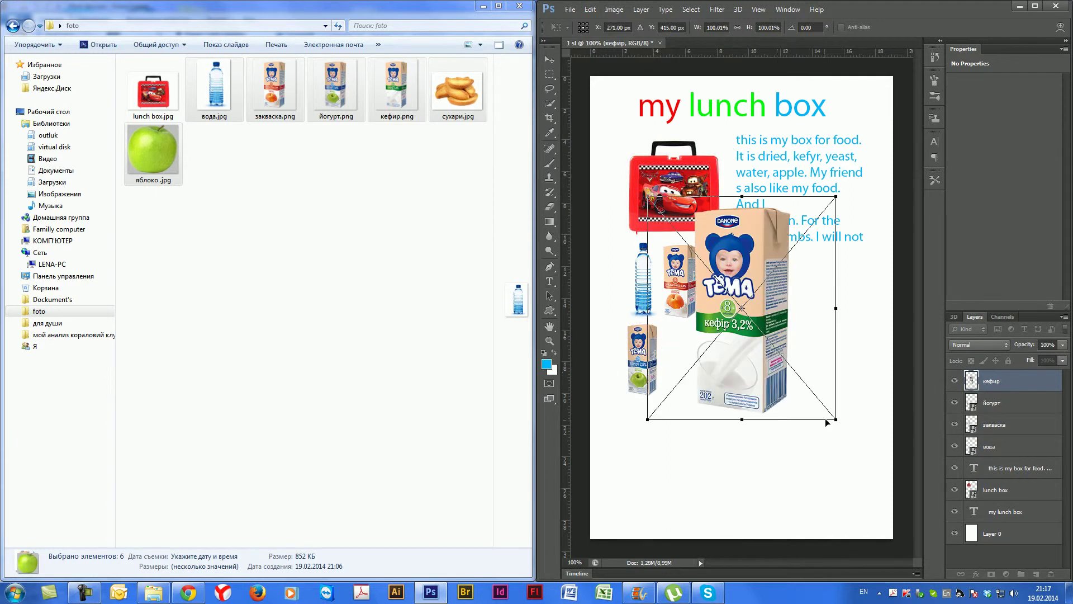
# Shrink the кефир carton to match the others and place it beside the йогурт carton, below закваска
pyautogui.moveTo(835, 420); pyautogui.dragTo(708, 387)
pyautogui.moveTo(725, 314); pyautogui.dragTo(714, 320)
pyautogui.moveTo(721, 406); pyautogui.dragTo(710, 403)
pyautogui.press('Return')
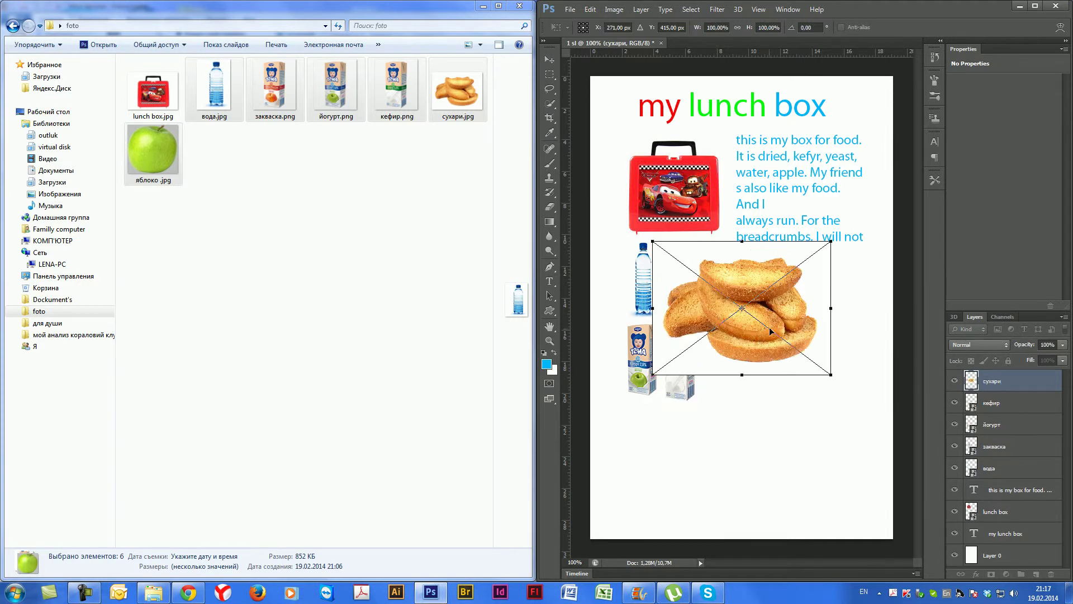
# Scale the сухари picture to about 58% width and 51% height and place it beside the закваска carton, below the text
pyautogui.moveTo(834, 376); pyautogui.dragTo(756, 309)
pyautogui.moveTo(722, 276); pyautogui.dragTo(775, 312)
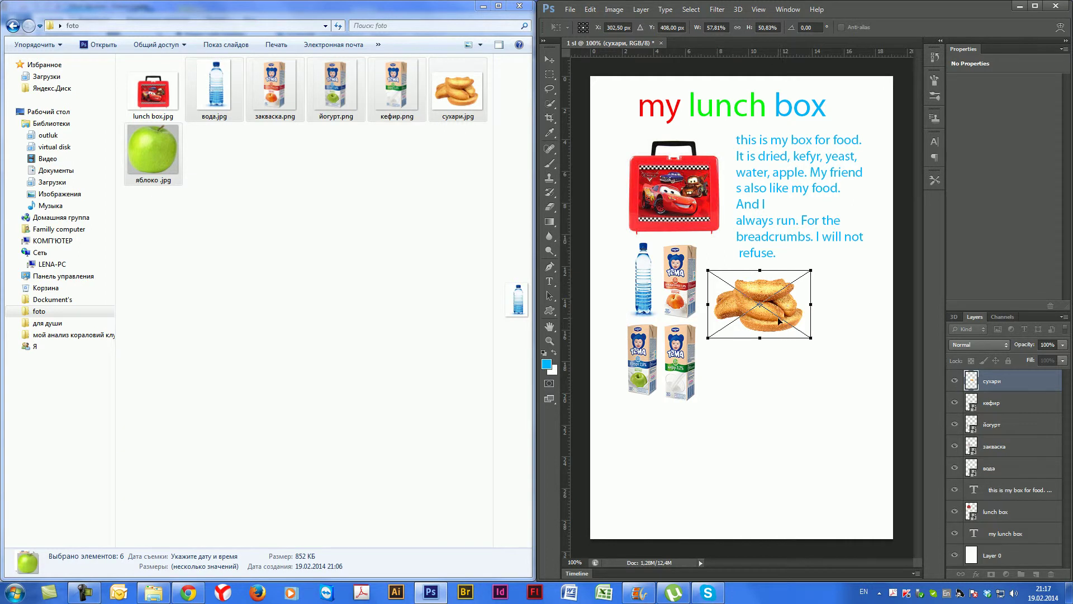
pyautogui.press('Return')
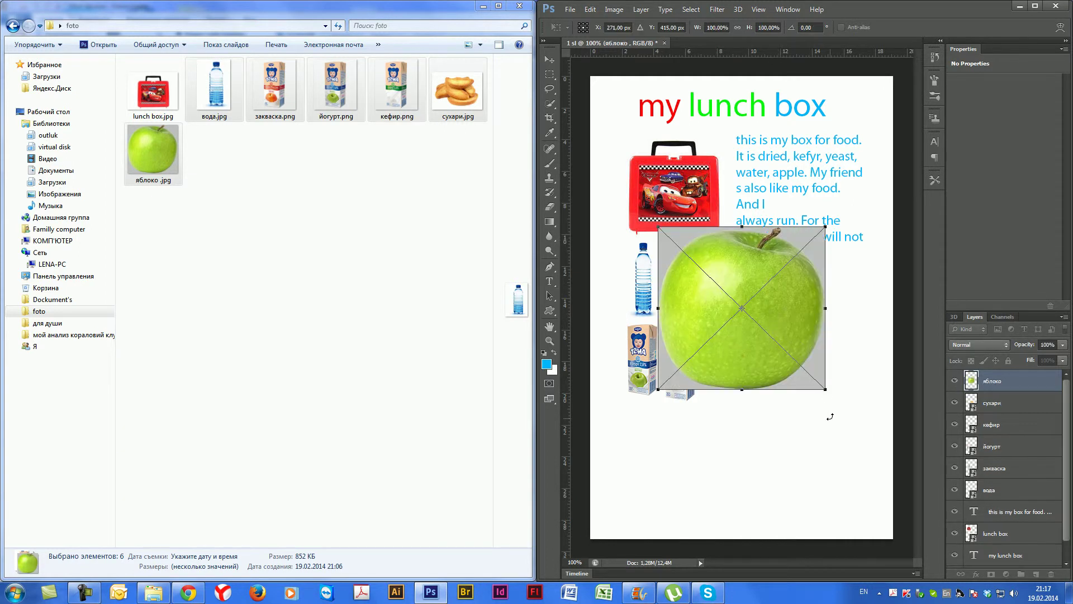
# Shrink the яблоко picture and place it below the сухари picture, beside the кефир carton
pyautogui.moveTo(824, 390); pyautogui.dragTo(751, 366)
pyautogui.press('Return')
pyautogui.press('t')
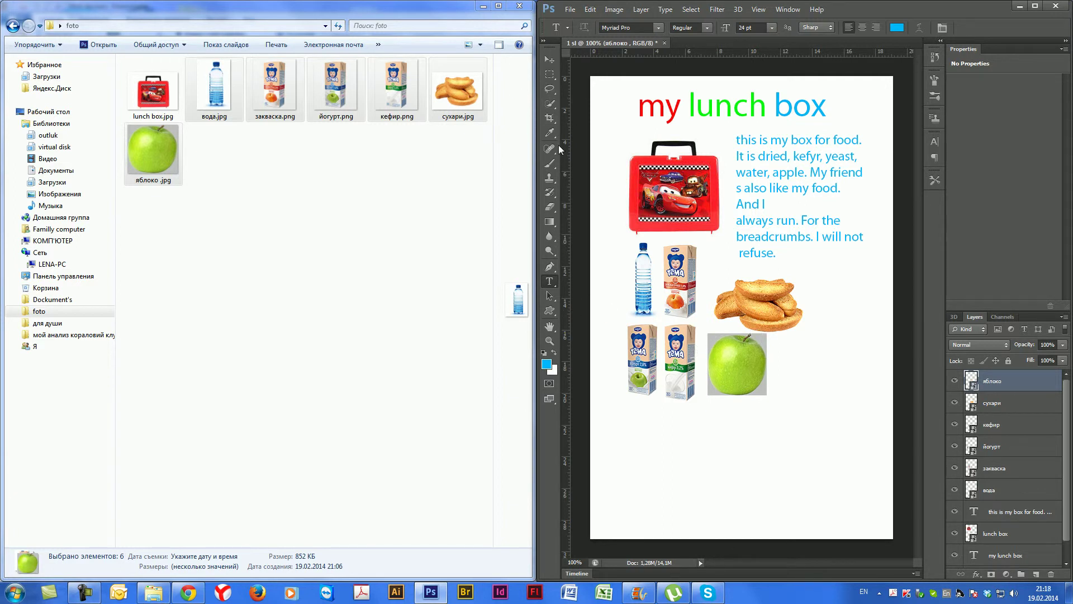
# Rasterize the яблоко layer and remove the grey background around the apple using the Magic Wand and clearing the selection
pyautogui.click(550, 103)
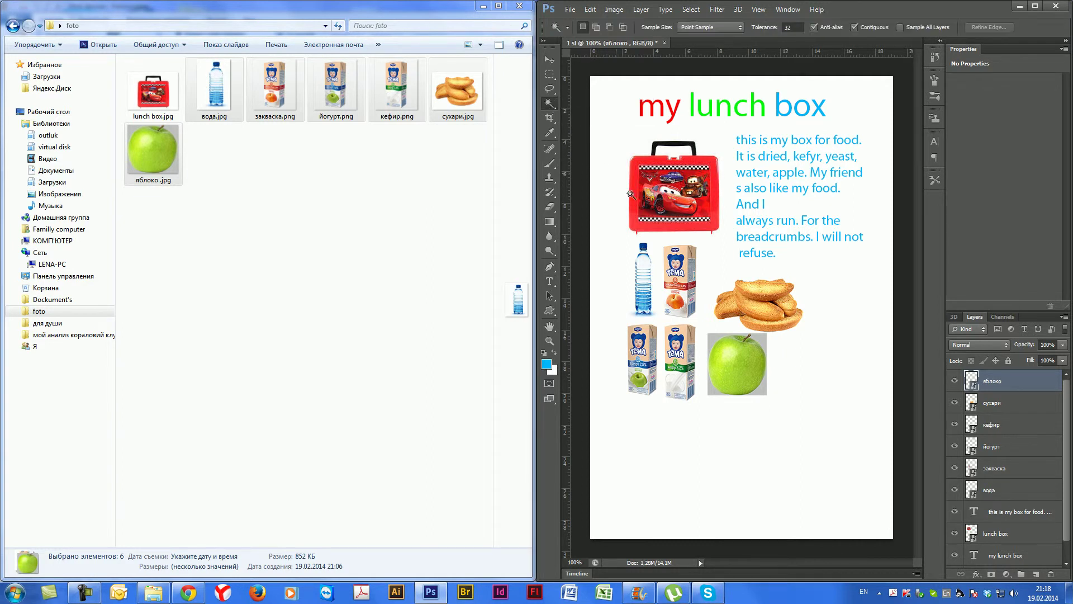
pyautogui.click(763, 337)
pyautogui.press('Delete')
pyautogui.click(806, 224)
pyautogui.doubleClick(989, 381)
pyautogui.click(1027, 382)
pyautogui.rightClick(1027, 382)
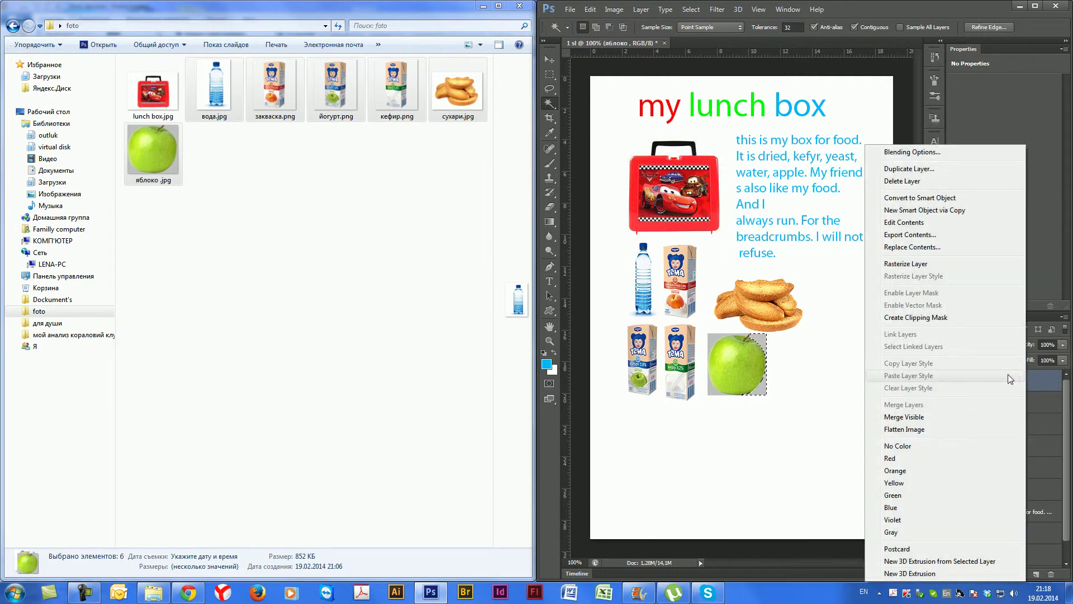
pyautogui.click(923, 258)
pyautogui.press('Delete')
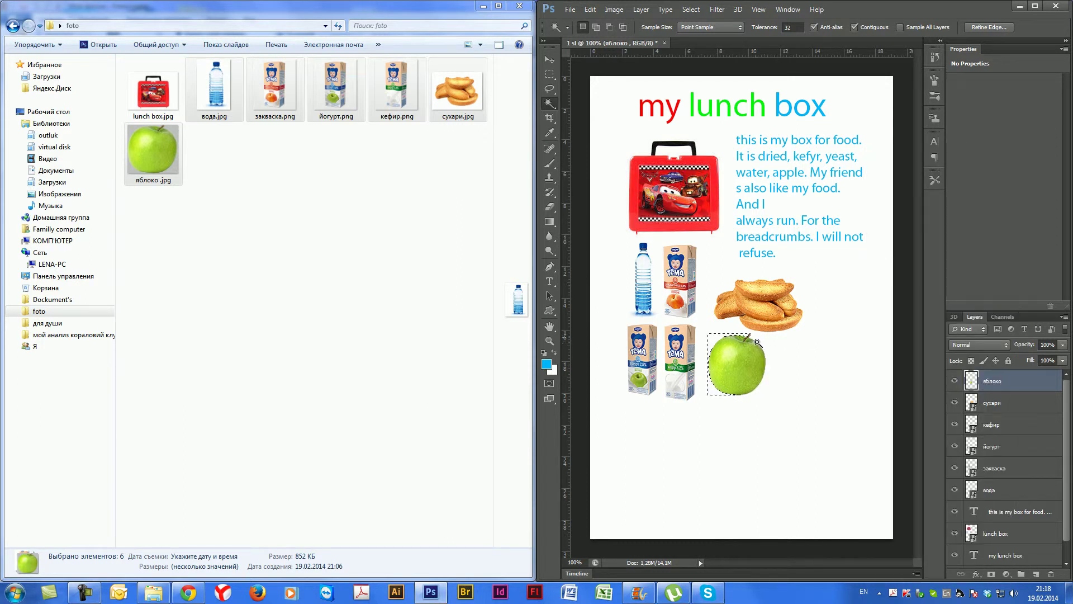
pyautogui.press('shift')
pyautogui.press('d')
pyautogui.hotkey('ctrl', 'd')
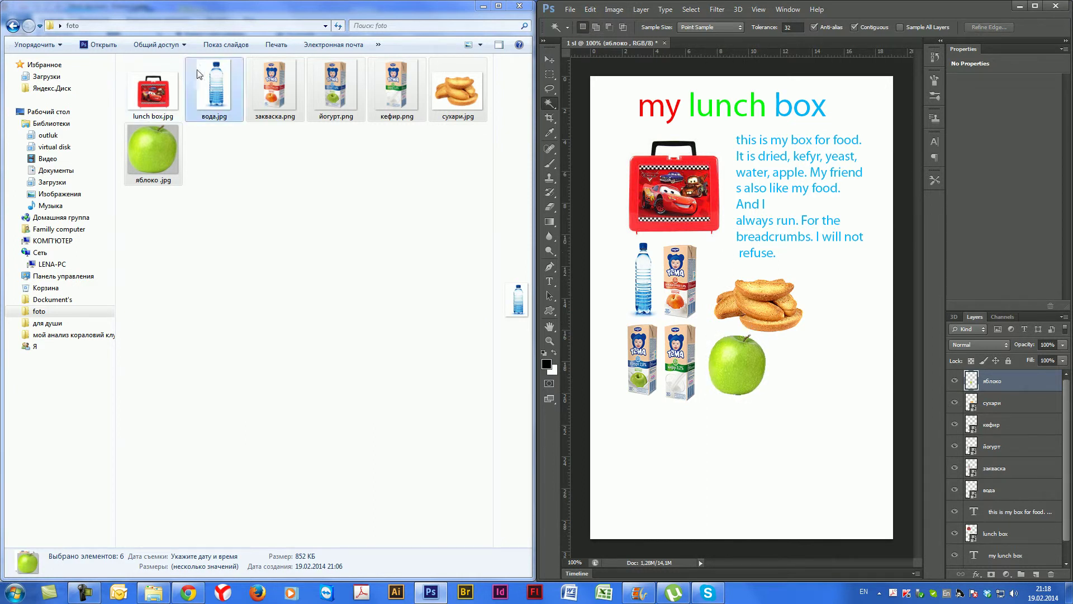
# Move the сухари picture slightly up and closer to the закваска carton
pyautogui.click(549, 60)
pyautogui.moveTo(756, 313); pyautogui.dragTo(746, 304)
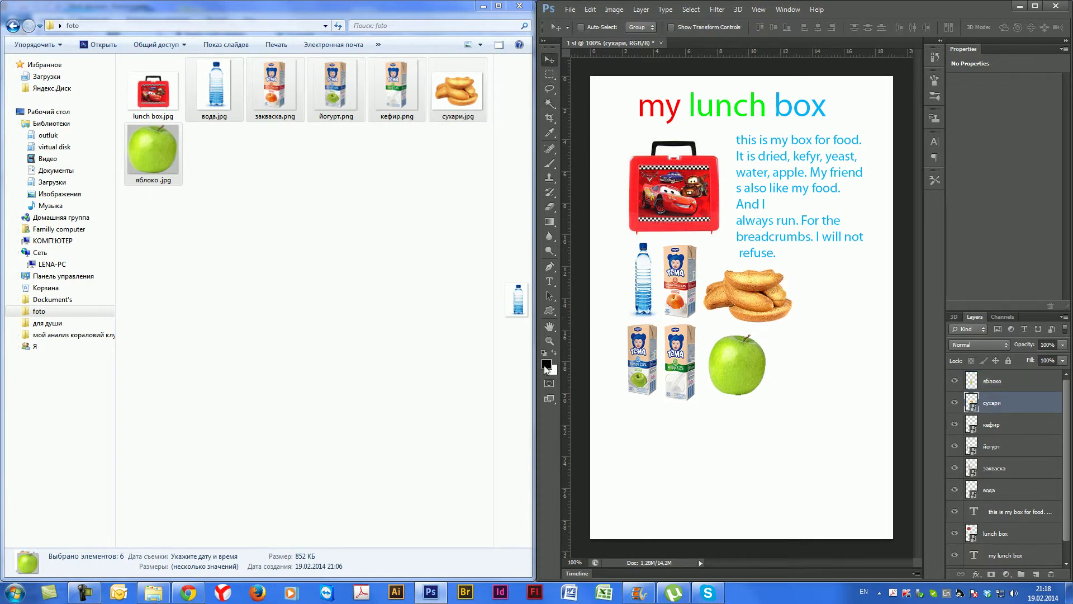
# Draw a black rectangle about 320 px wide, reduce its height to about 93%, and place it over the lower food pictures
pyautogui.moveTo(556, 312); pyautogui.dragTo(584, 312)
pyautogui.moveTo(620, 240); pyautogui.dragTo(799, 415)
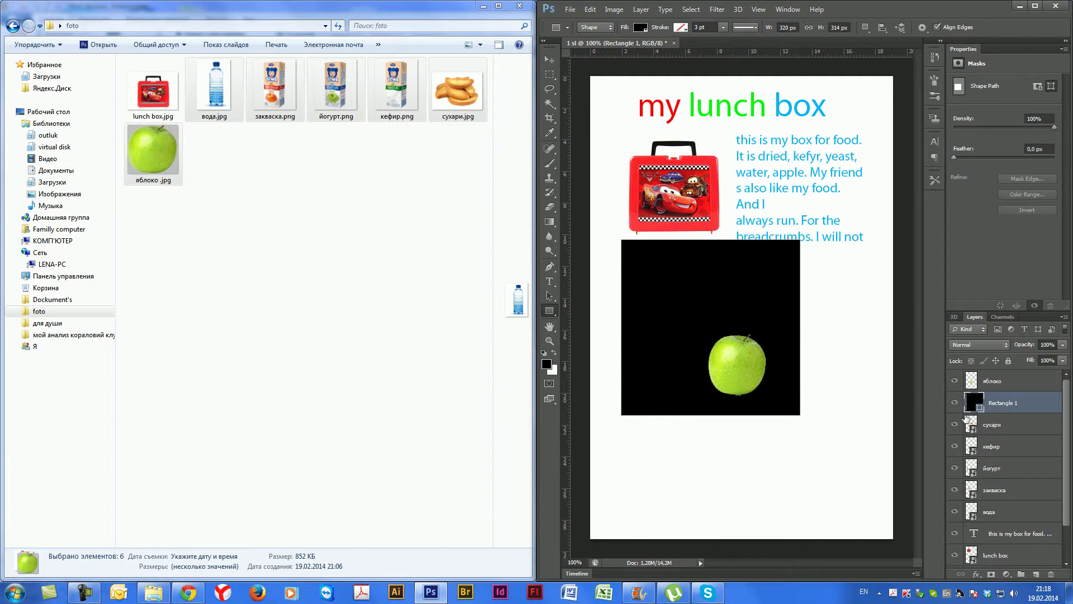
pyautogui.hotkey('ctrl', 't')
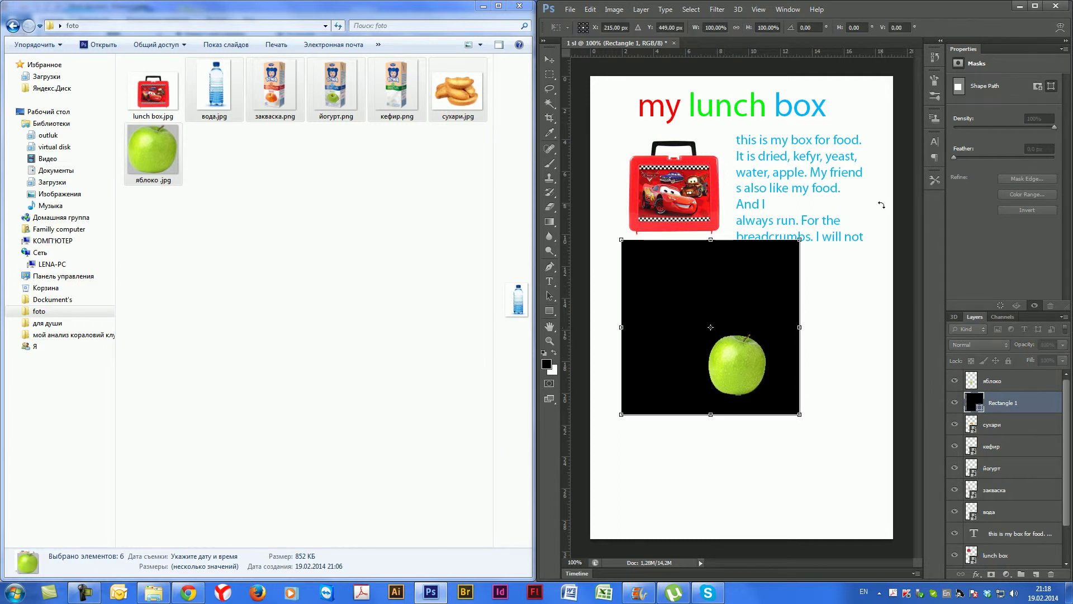
pyautogui.moveTo(712, 239); pyautogui.dragTo(712, 252)
pyautogui.moveTo(757, 293); pyautogui.dragTo(729, 380)
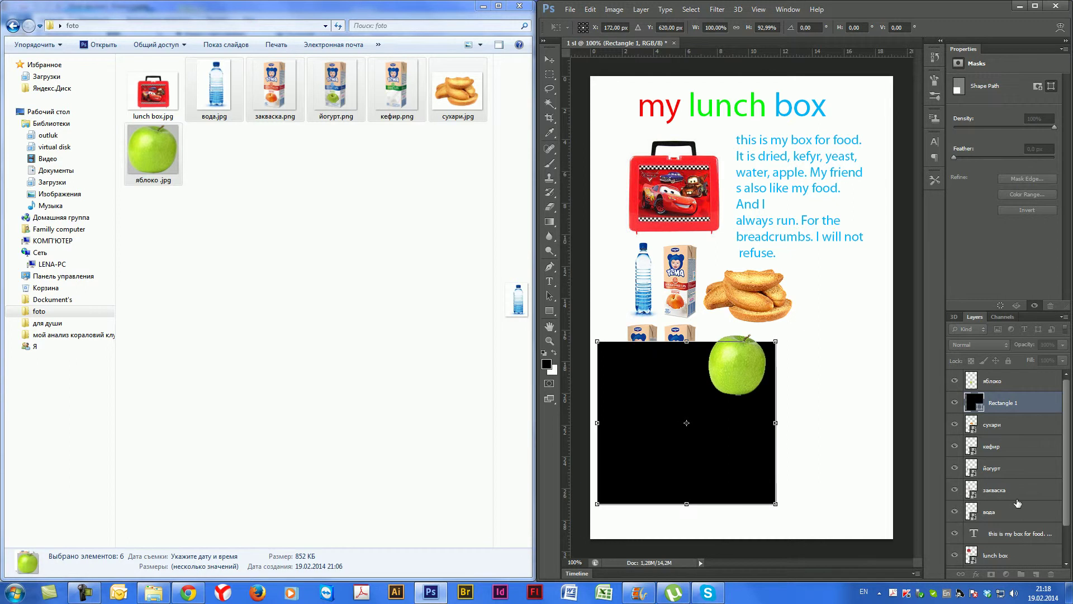
pyautogui.press('Return')
# Stack the black rectangle's layer directly below the text layer and shift the rectangle up behind the two lower cartons and the apple
pyautogui.moveTo(1023, 403); pyautogui.dragTo(1018, 550)
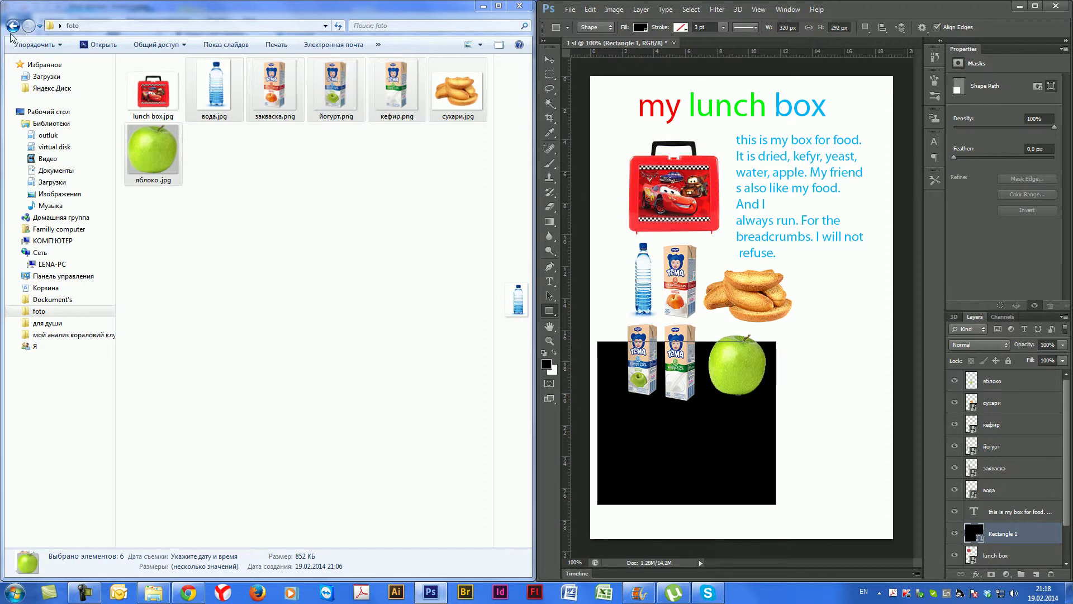
pyautogui.click(549, 64)
pyautogui.moveTo(636, 378); pyautogui.dragTo(637, 342)
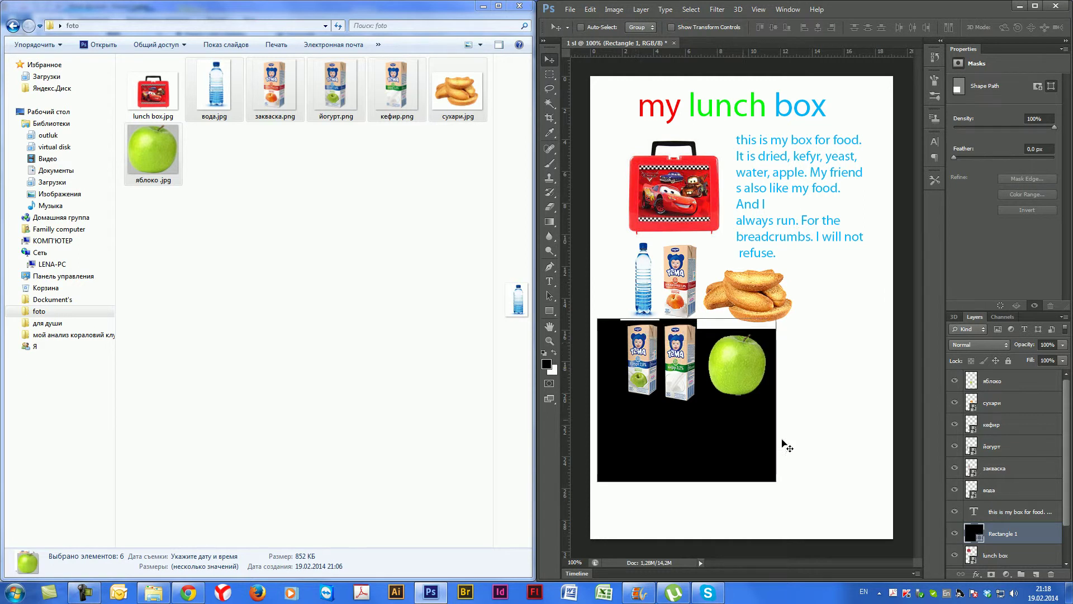
# Link the кефир, йогурт and яблоко layers with the black rectangle, shifting the two cartons and rectangle slightly down
pyautogui.keyDown('ctrl'); pyautogui.click(994, 425); pyautogui.keyUp('ctrl')
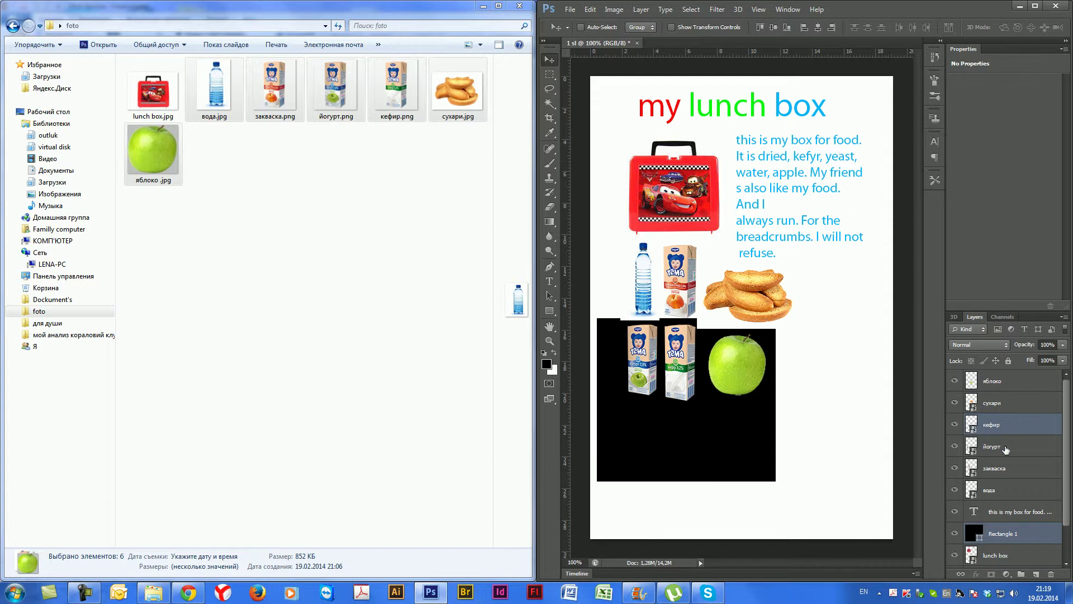
pyautogui.keyDown('ctrl'); pyautogui.click(1000, 448); pyautogui.keyUp('ctrl')
pyautogui.click(960, 573)
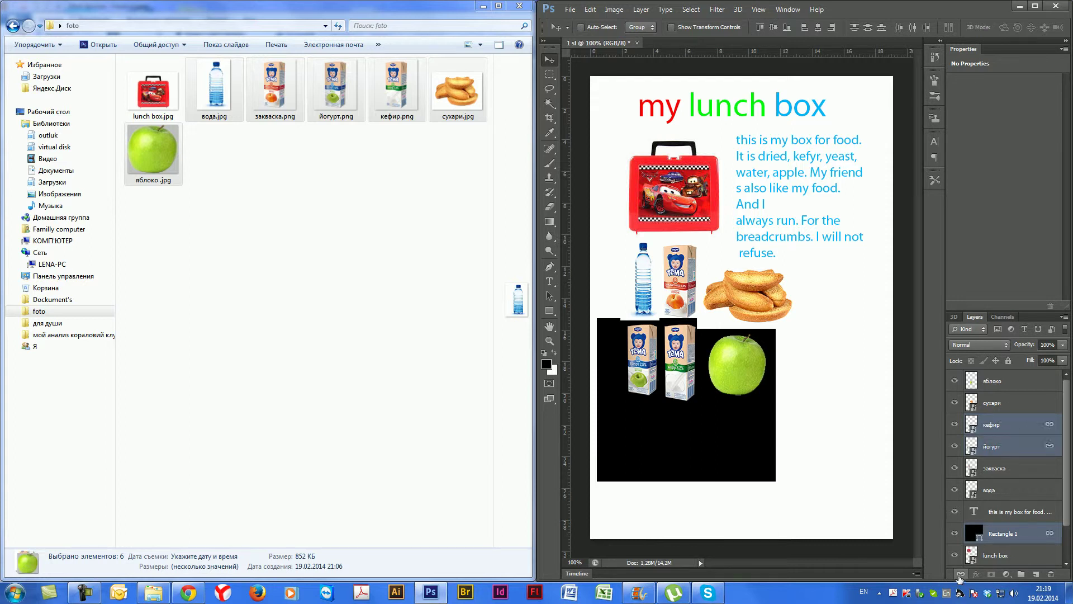
pyautogui.moveTo(687, 279)
pyautogui.mouseDown()
pyautogui.moveTo(676, 305)
pyautogui.moveTo(683, 288)
pyautogui.mouseUp()
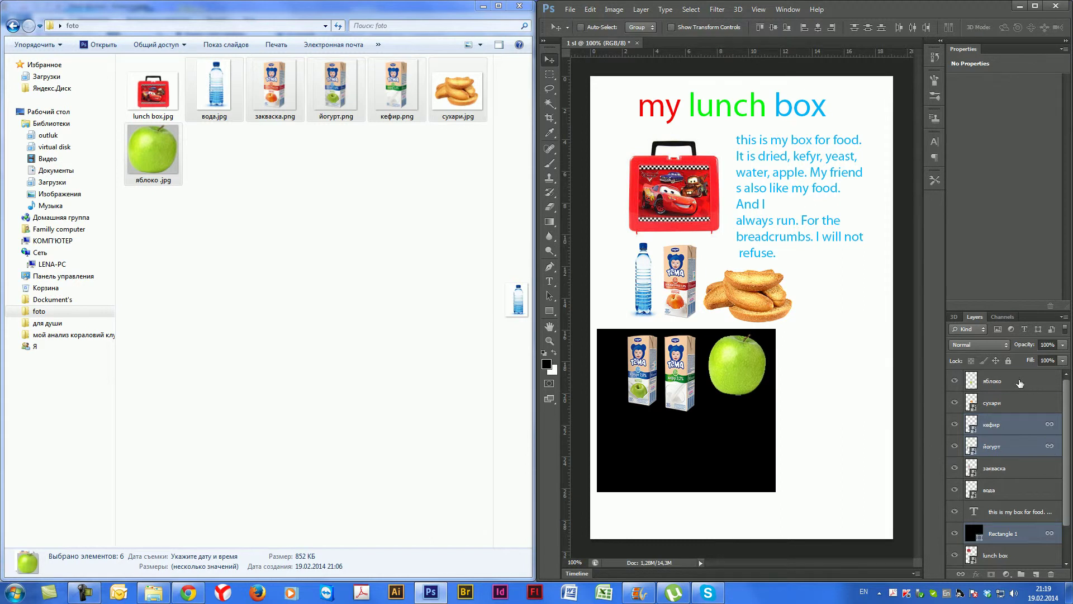
pyautogui.keyDown('ctrl'); pyautogui.click(1020, 383); pyautogui.keyUp('ctrl')
pyautogui.click(961, 573)
# Place the закваска carton and the water bottle side by side on the black rectangle, linking the закваска layer to it
pyautogui.moveTo(685, 277); pyautogui.dragTo(635, 457)
pyautogui.keyDown('ctrl'); pyautogui.click(678, 284); pyautogui.keyUp('ctrl')
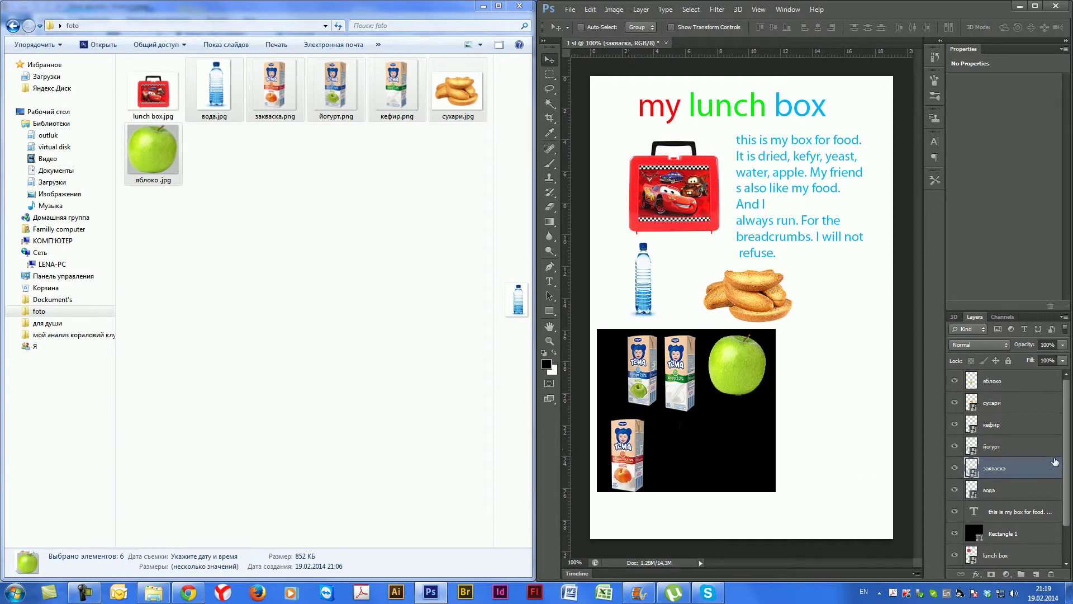
pyautogui.keyDown('ctrl'); pyautogui.click(1006, 538); pyautogui.keyUp('ctrl')
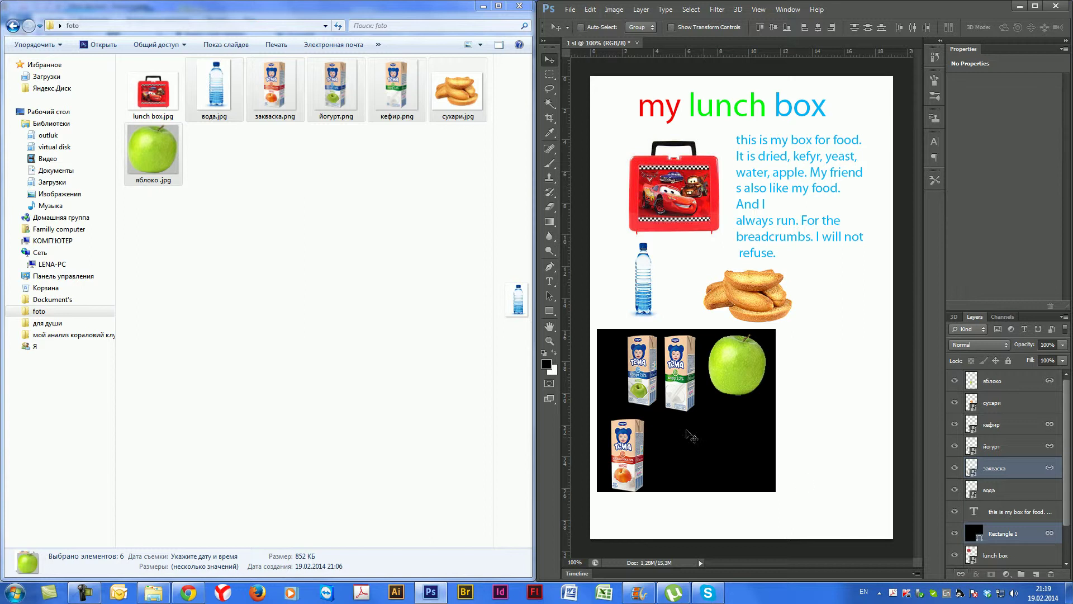
pyautogui.moveTo(642, 284); pyautogui.dragTo(672, 452)
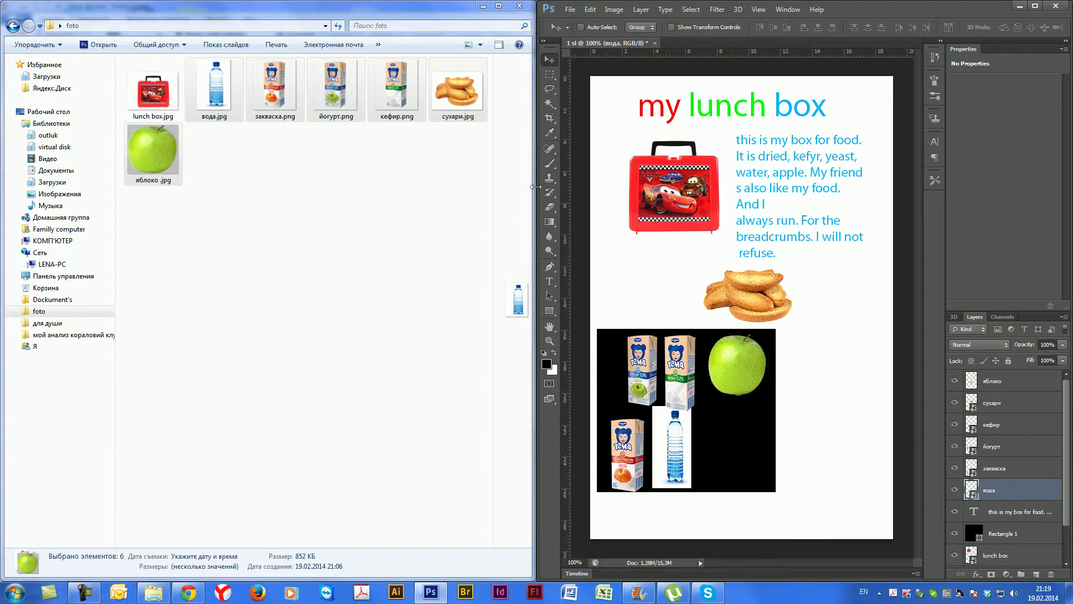
# Try to remove the water bottle's white background with the Magic Wand, then revert to the history state before rasterizing
pyautogui.click(549, 103)
pyautogui.click(669, 417)
pyautogui.press('Delete')
pyautogui.click(806, 224)
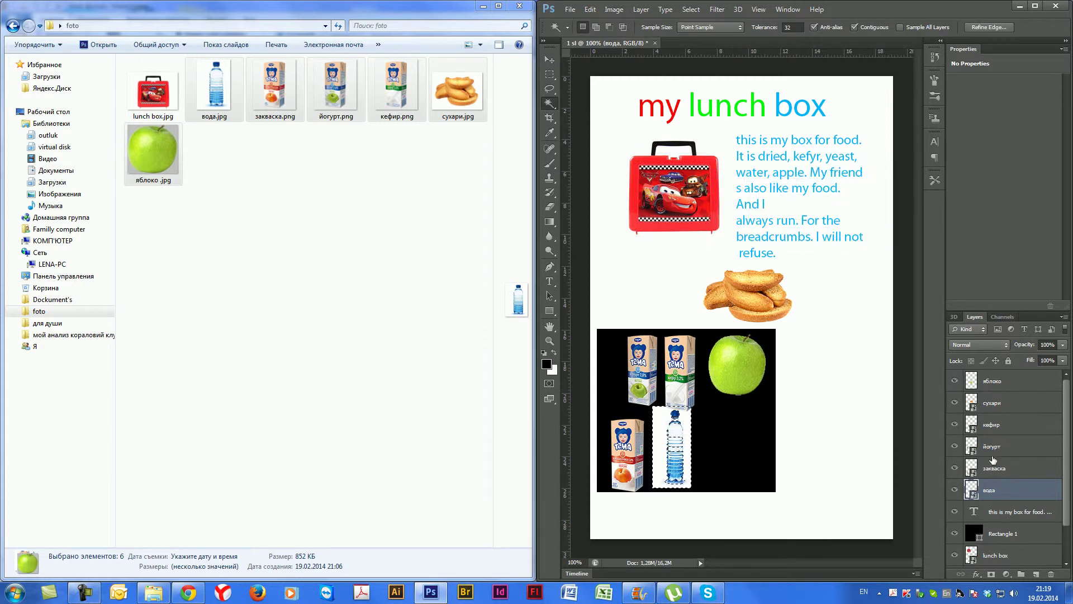
pyautogui.rightClick(984, 486)
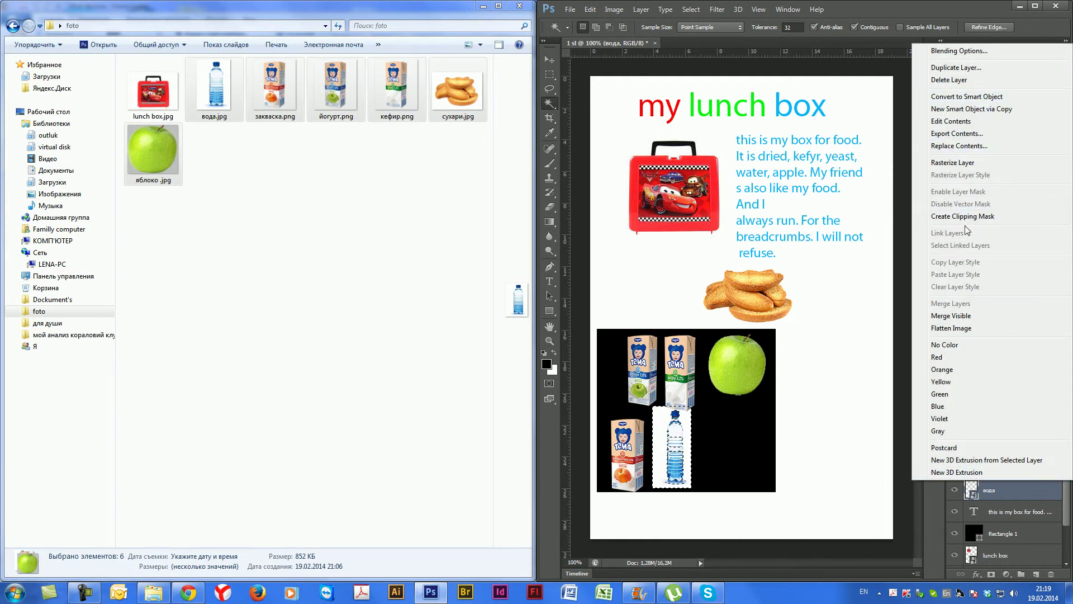
pyautogui.click(950, 162)
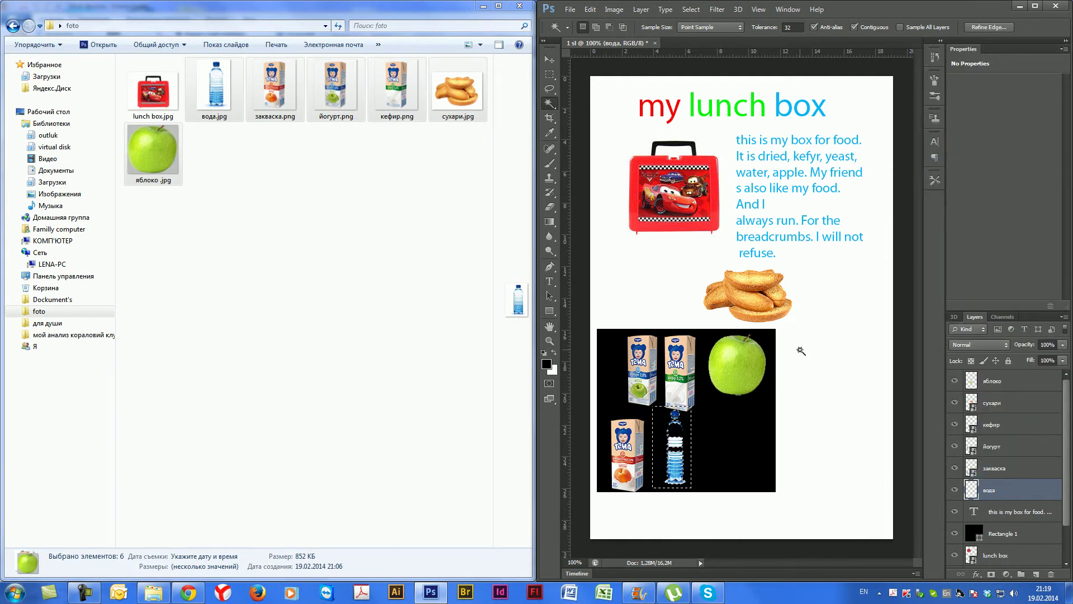
pyautogui.hotkey('ctrl', 'd')
pyautogui.hotkey('ctrl', 'shift', 'd')
pyautogui.click(935, 59)
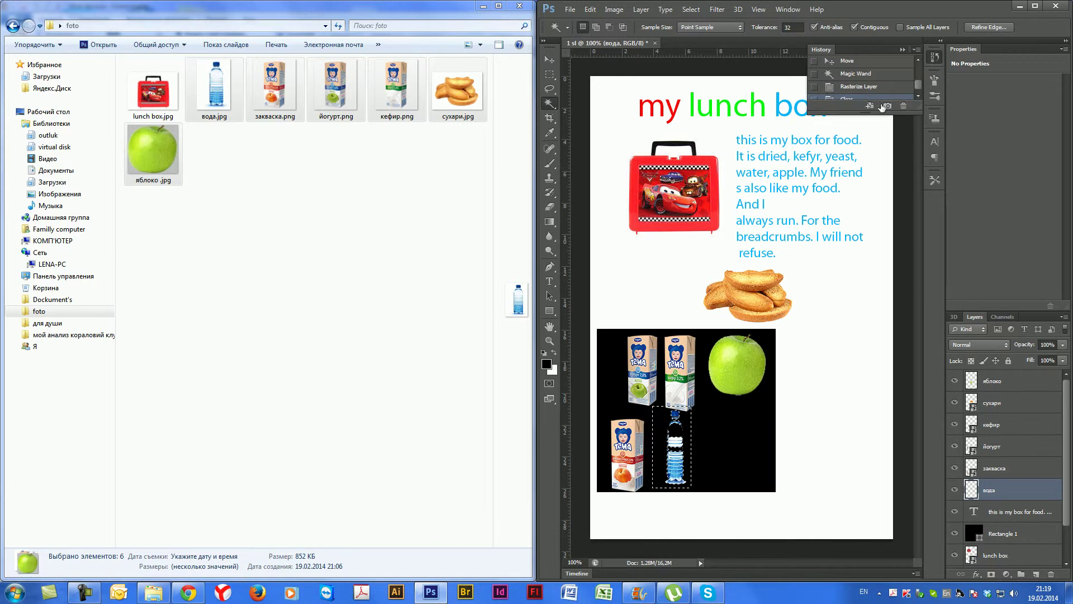
pyautogui.click(857, 75)
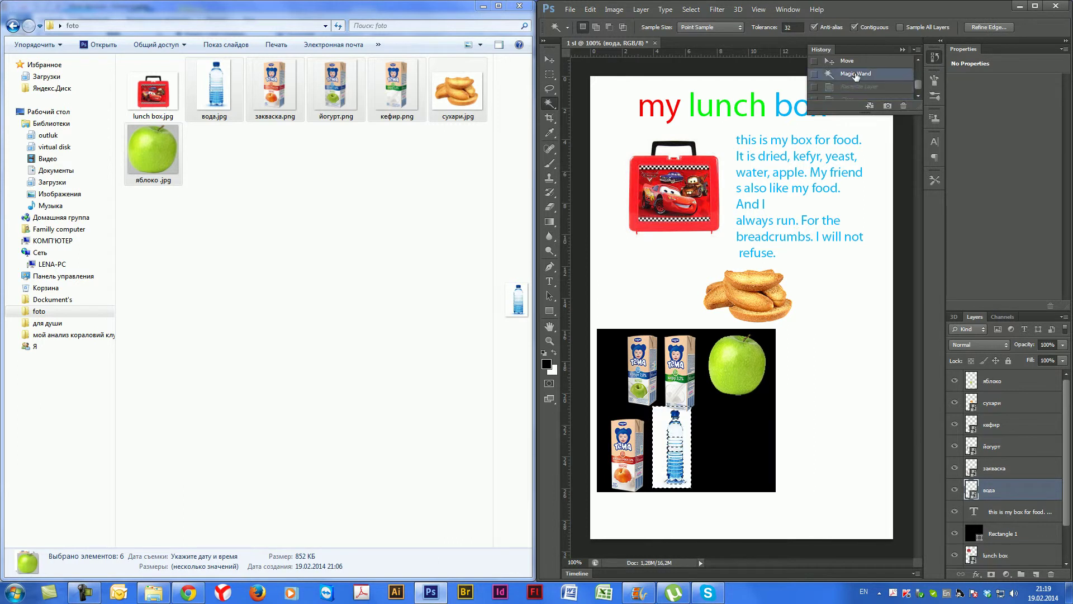
# Try to clear the white area beside the water bottle using the Quick Selection tool
pyautogui.rightClick(550, 104)
pyautogui.click(583, 102)
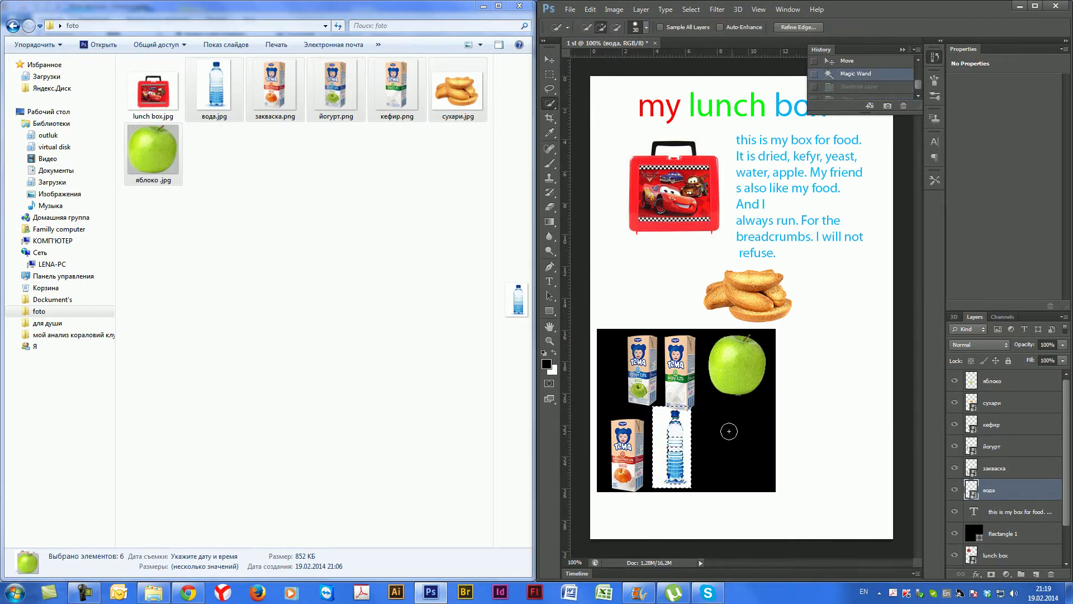
pyautogui.hotkey('ctrl', 'd')
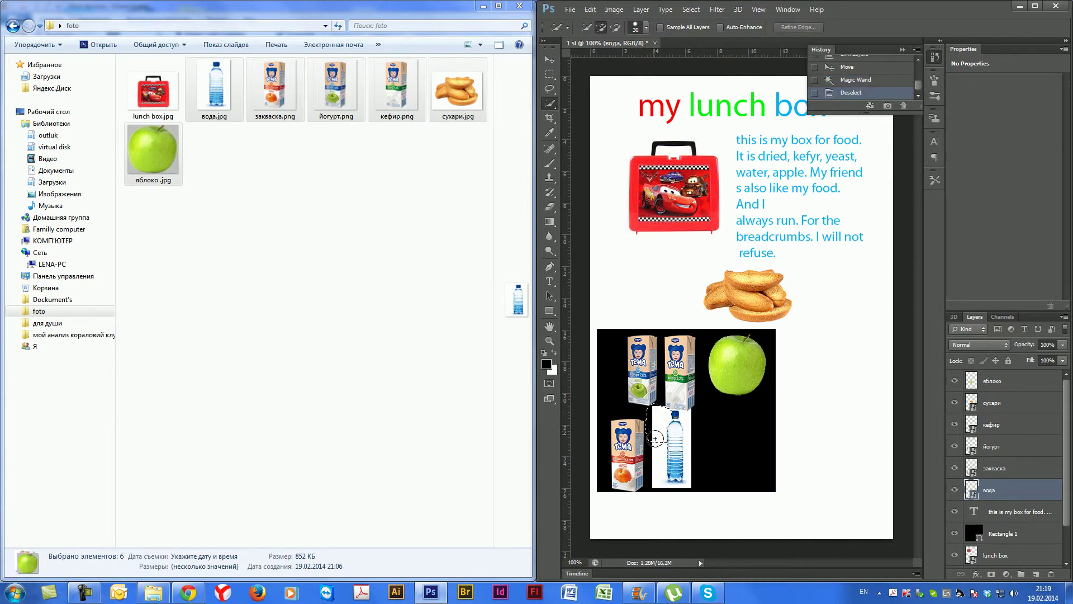
pyautogui.moveTo(656, 481); pyautogui.dragTo(656, 478)
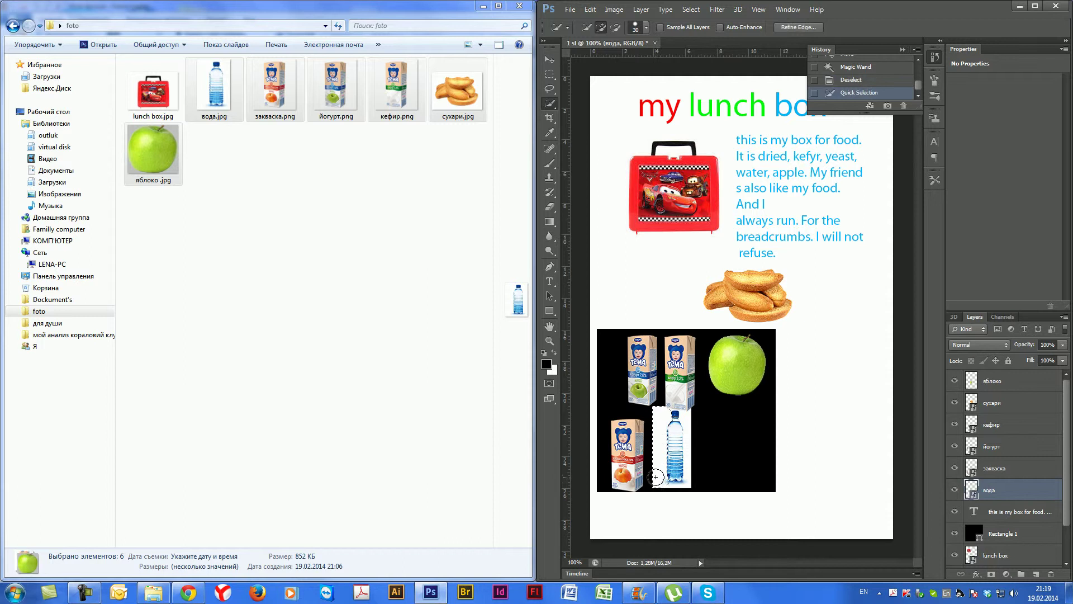
pyautogui.press('Delete')
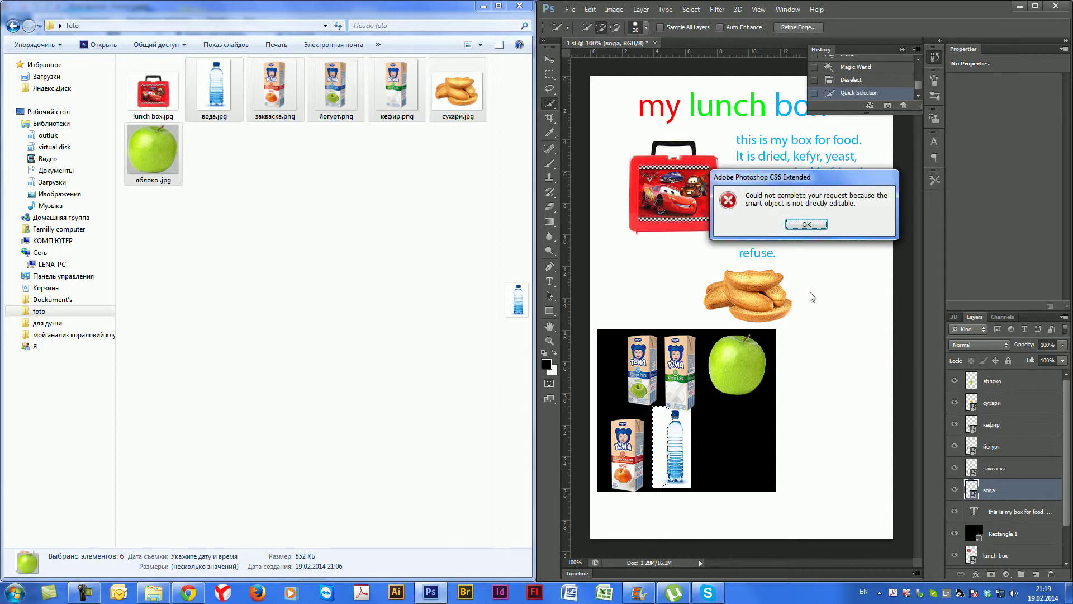
pyautogui.click(803, 224)
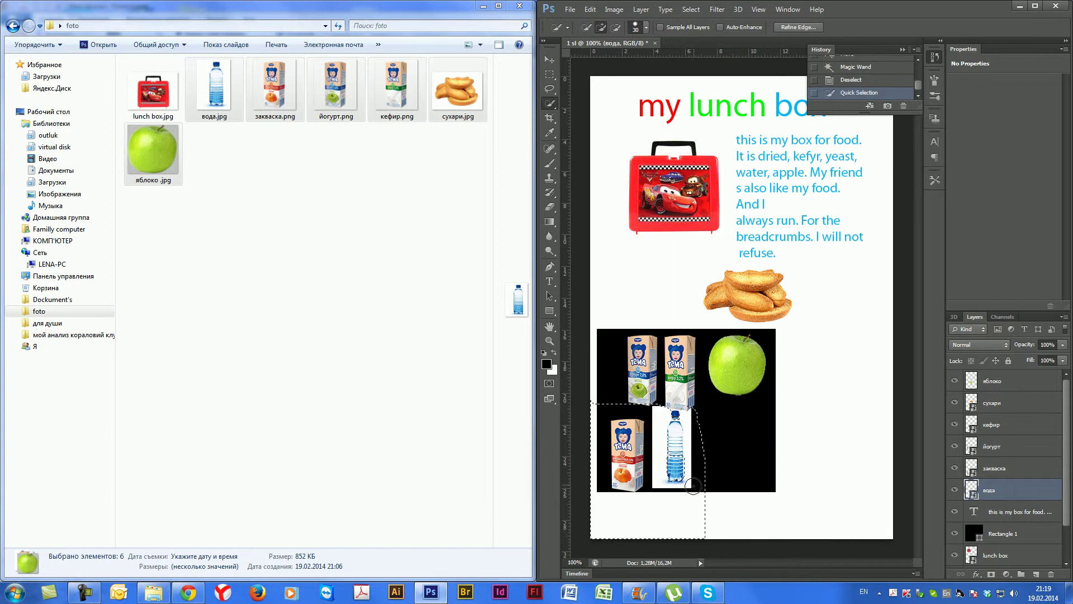
# Adjust the quick selection on the water bottle, rasterize the вода layer, and undo a trial clearing of the selection
pyautogui.keyDown('alt'); pyautogui.click(685, 414); pyautogui.keyUp('alt')
pyautogui.rightClick(1038, 495)
pyautogui.click(950, 174)
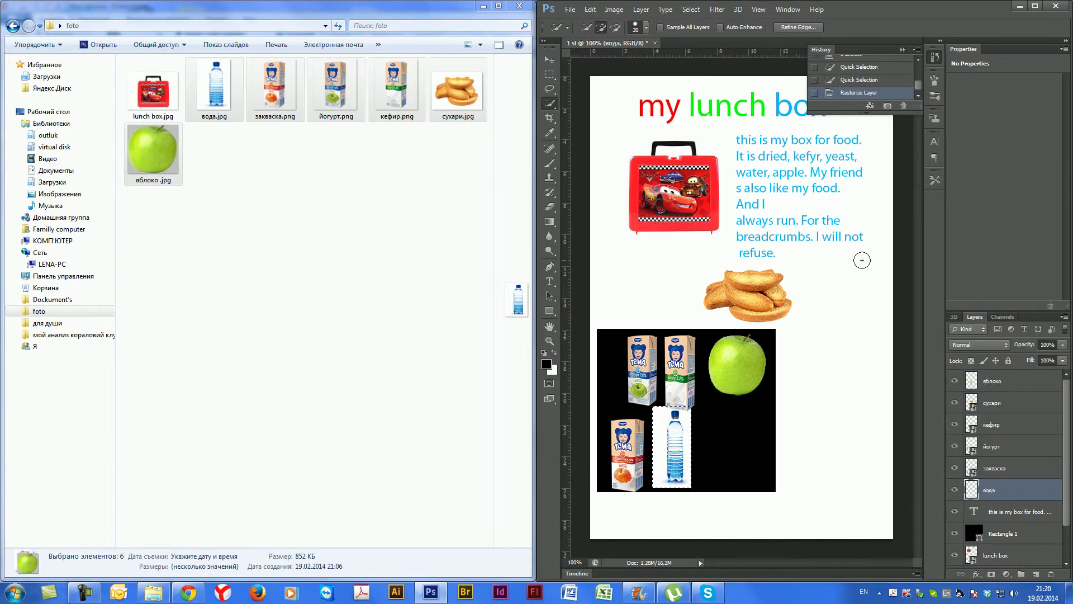
pyautogui.press('Delete')
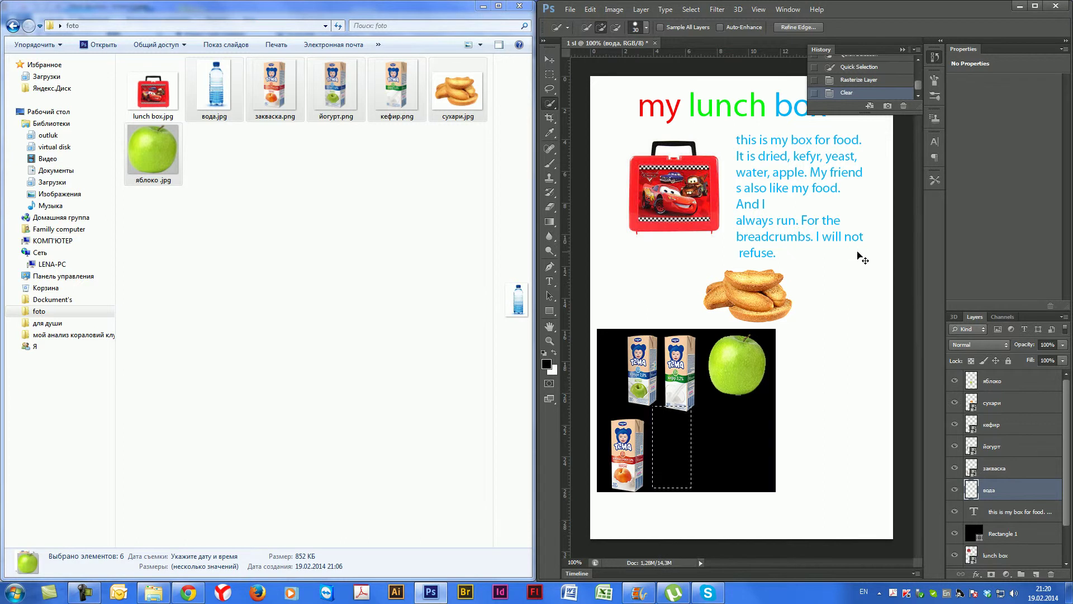
pyautogui.hotkey('ctrl', 'z')
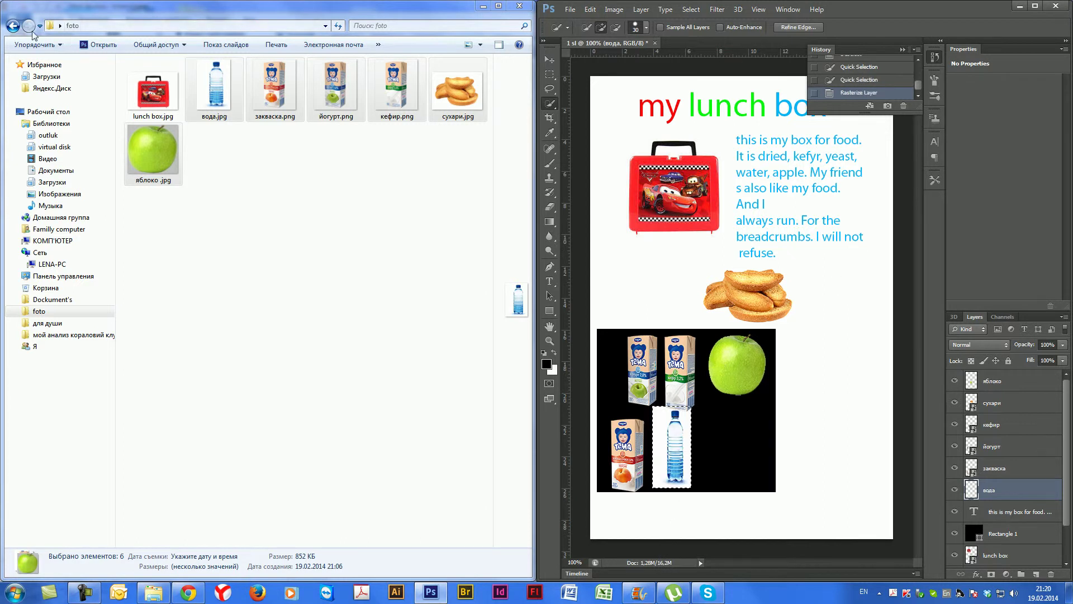
# Move the water bottle below the apple on the black rectangle and deselect it
pyautogui.click(550, 59)
pyautogui.moveTo(683, 423); pyautogui.dragTo(743, 426)
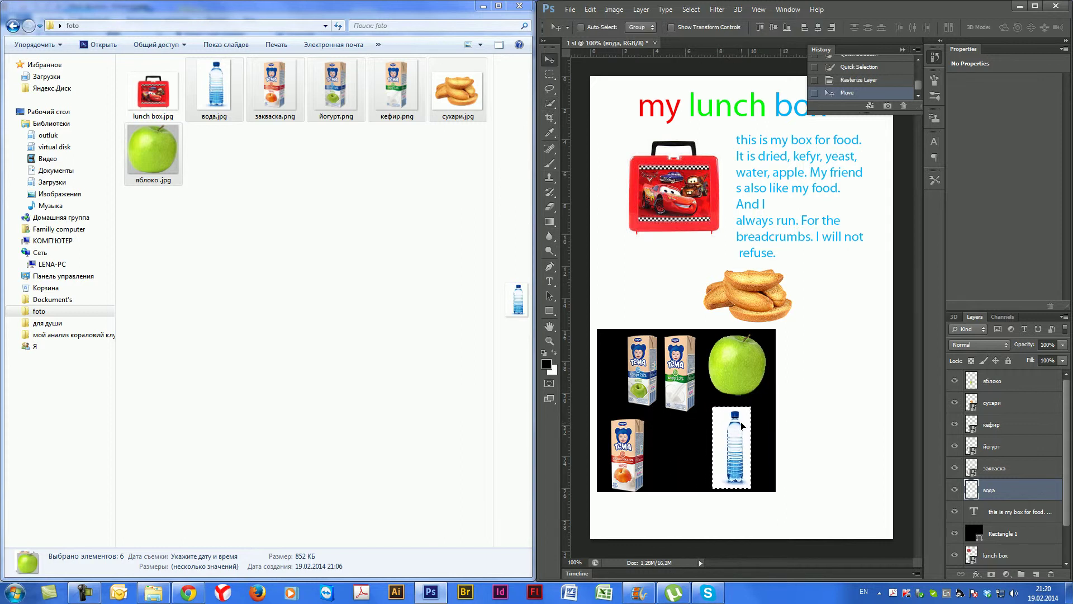
pyautogui.hotkey('ctrl', 'd')
# Move the сухари picture directly below the lunch box and rasterize its layer
pyautogui.moveTo(728, 289); pyautogui.dragTo(680, 273)
pyautogui.rightClick(988, 416)
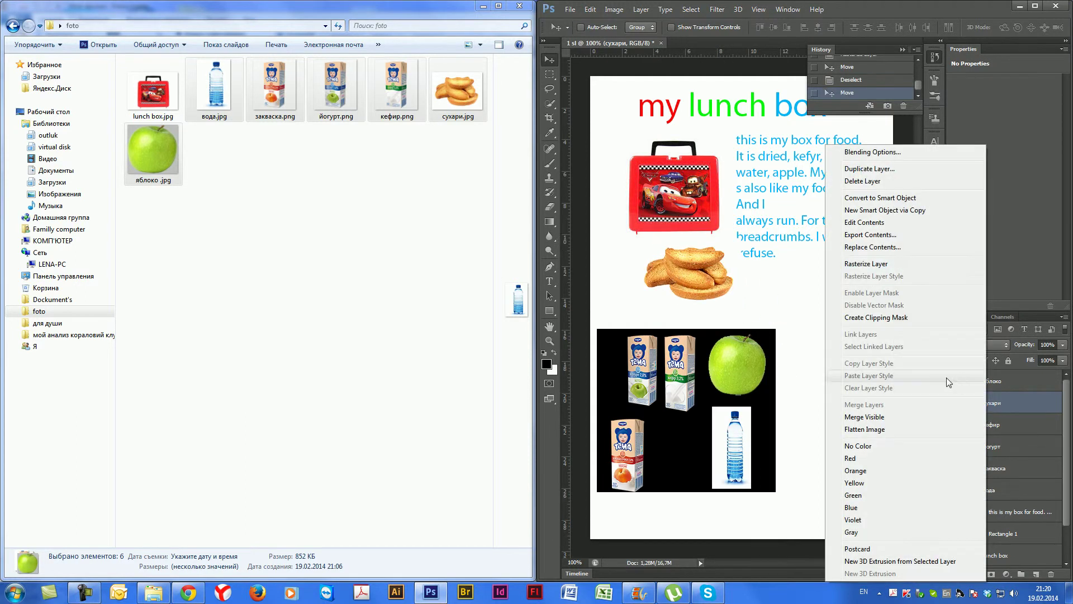
pyautogui.click(861, 263)
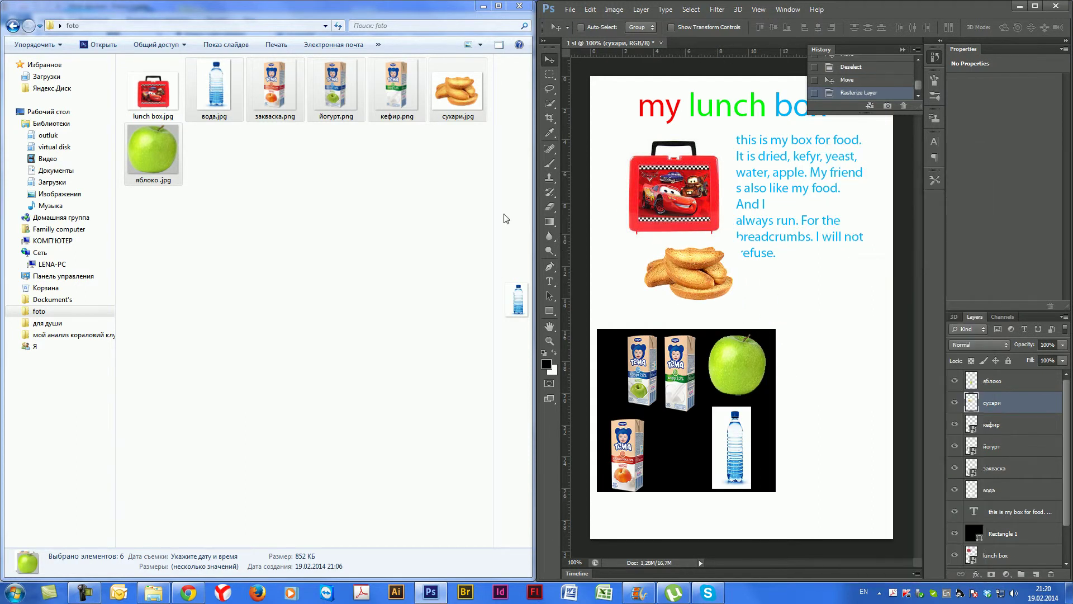
# Select the white background around the сухари with the Magic Wand and clear it
pyautogui.click(555, 109)
pyautogui.click(586, 104)
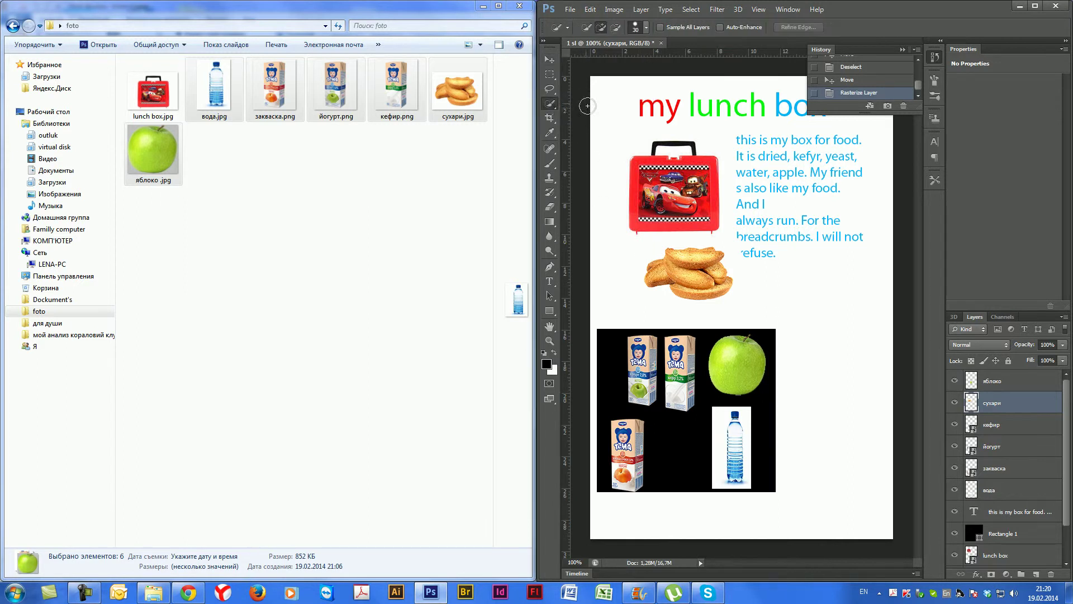
pyautogui.click(551, 105)
pyautogui.click(596, 115)
pyautogui.click(652, 249)
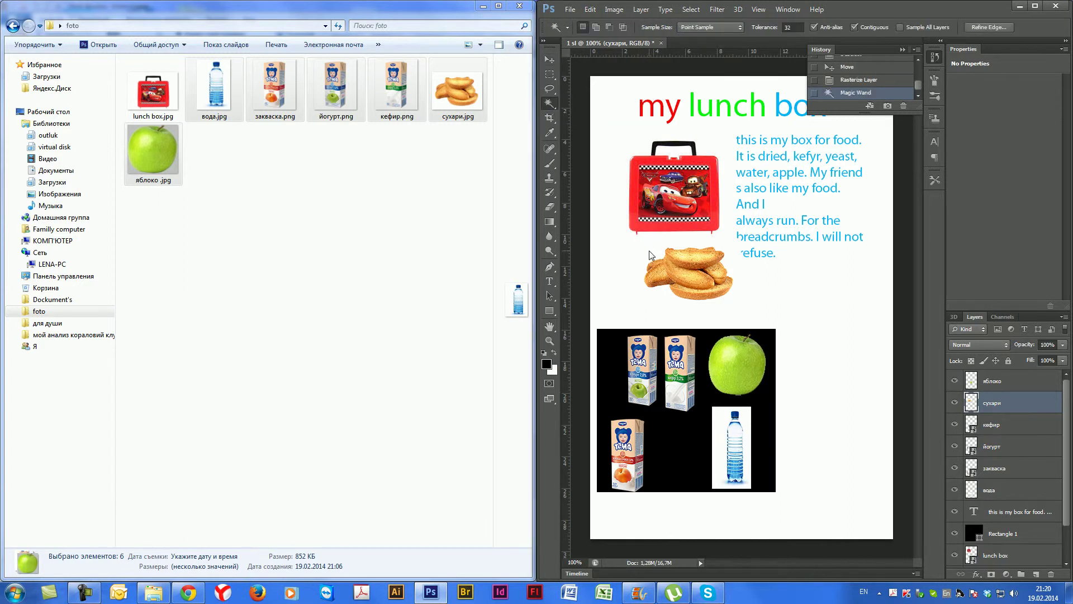
pyautogui.press('Delete')
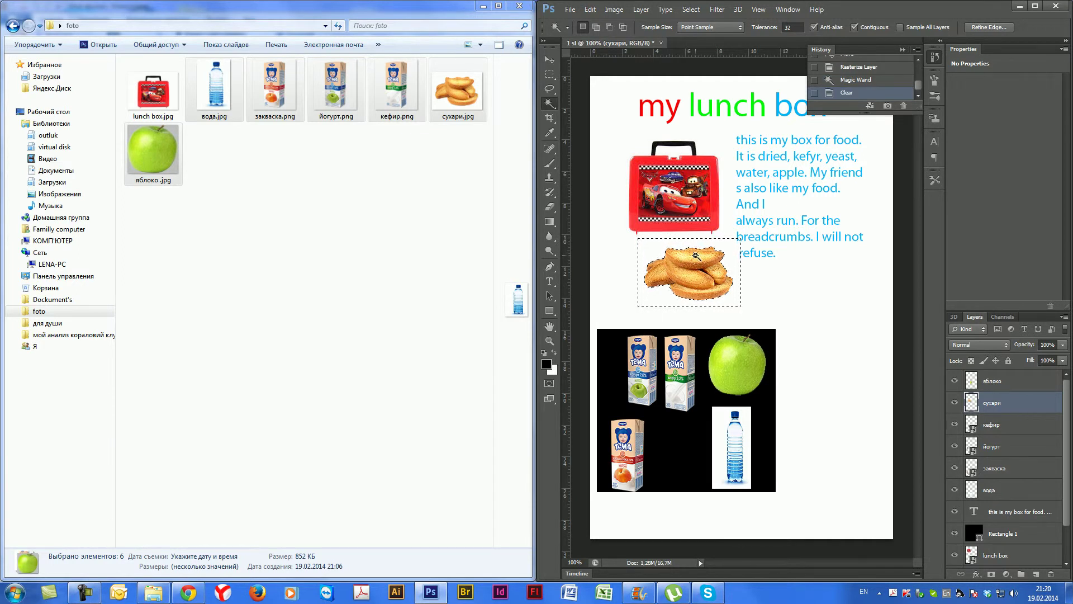
# Clear the selected background around the сухари again, deselect it, and move the сухари onto the black rectangle beside the water bottle
pyautogui.press('4')
pyautogui.hotkey('ctrl', 'z')
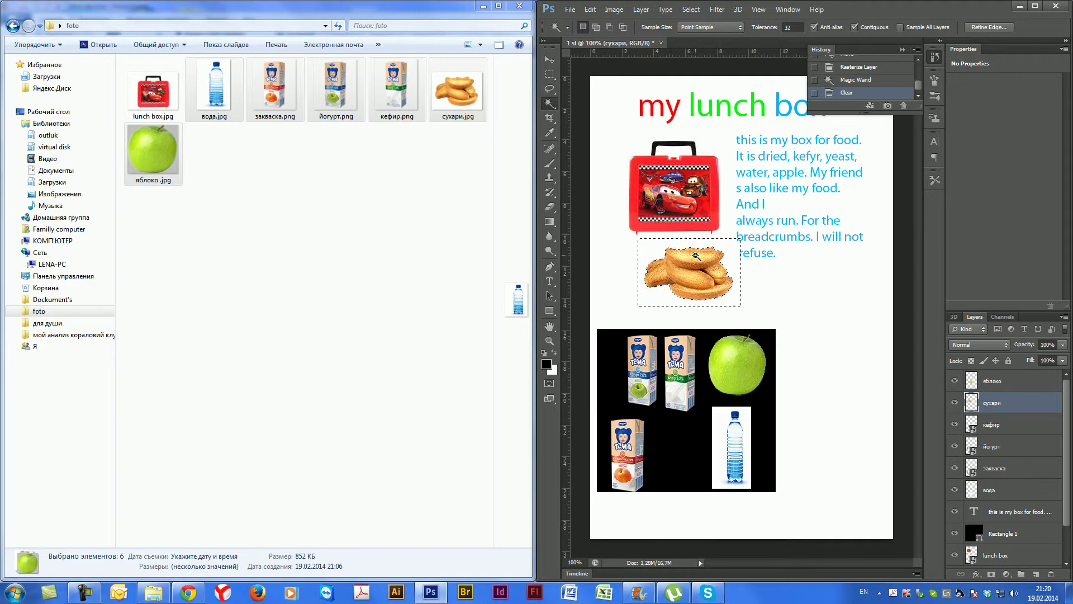
pyautogui.press('Delete')
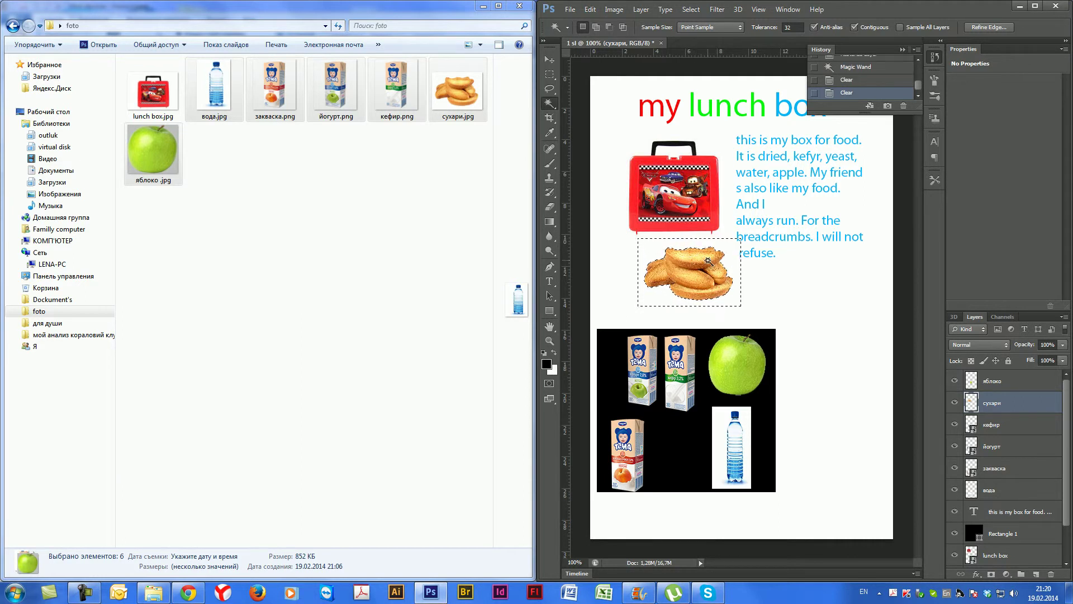
pyautogui.hotkey('ctrl', 'd')
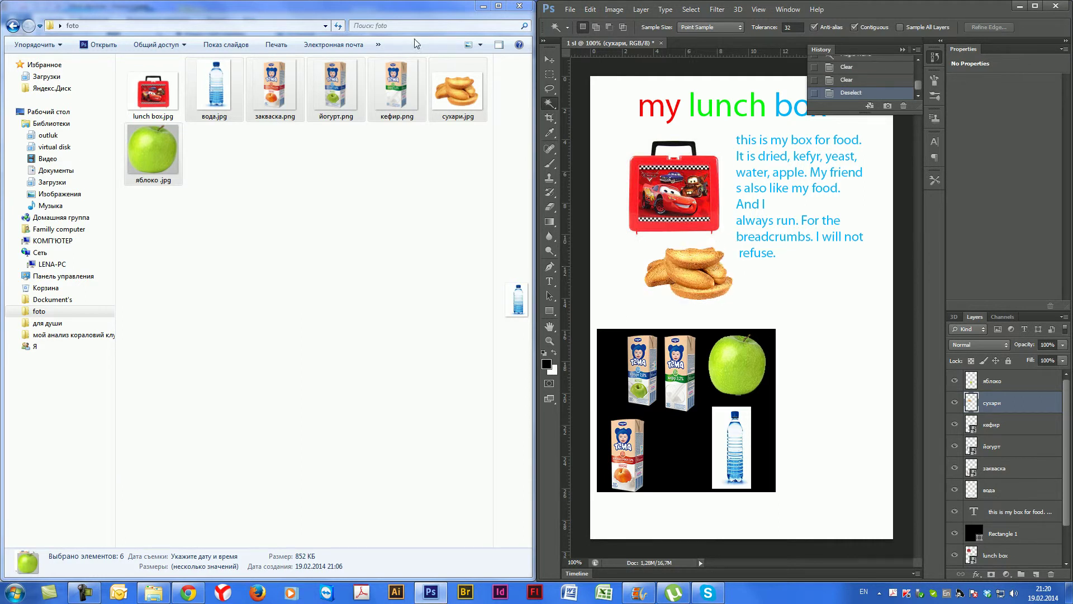
pyautogui.click(549, 61)
pyautogui.moveTo(690, 345); pyautogui.dragTo(689, 455)
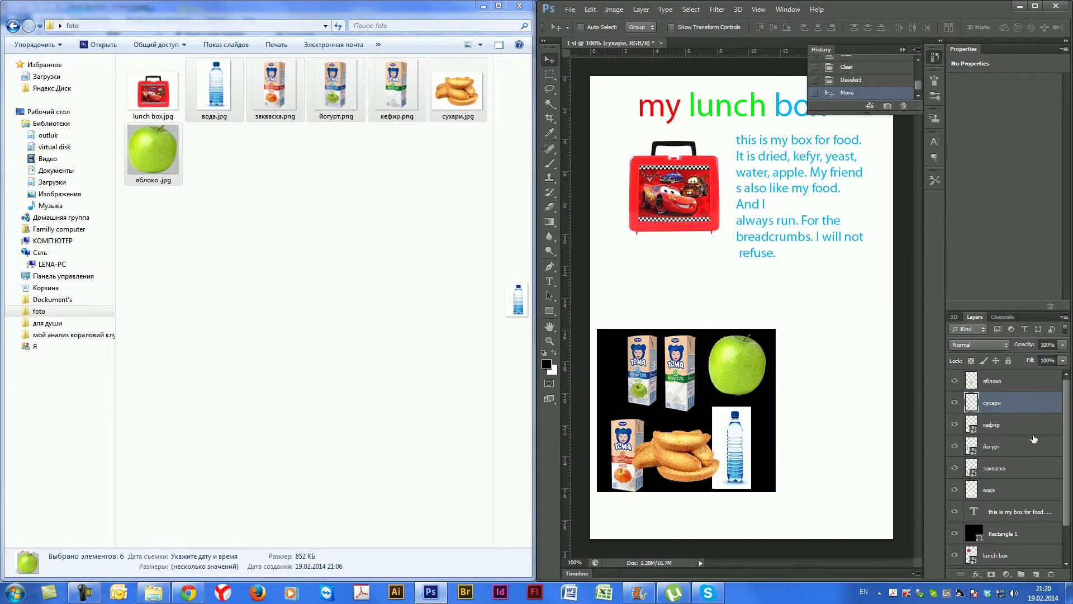
# Unlink the food layers from Rectangle 1 and link the сухари, вода and Rectangle 1 layers together
pyautogui.keyDown('ctrl'); pyautogui.click(1003, 534); pyautogui.keyUp('ctrl')
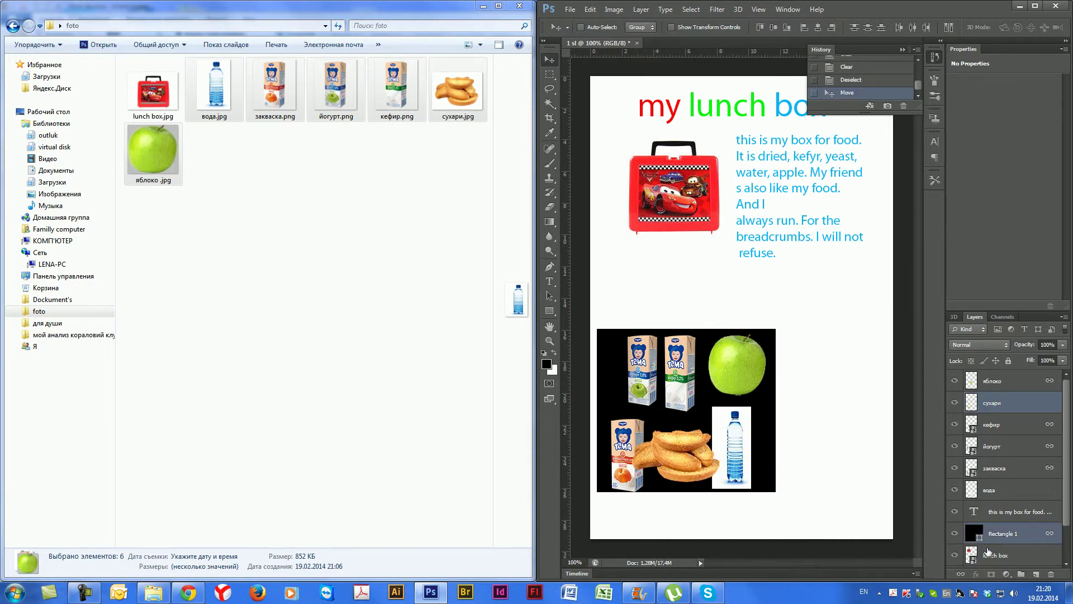
pyautogui.click(961, 574)
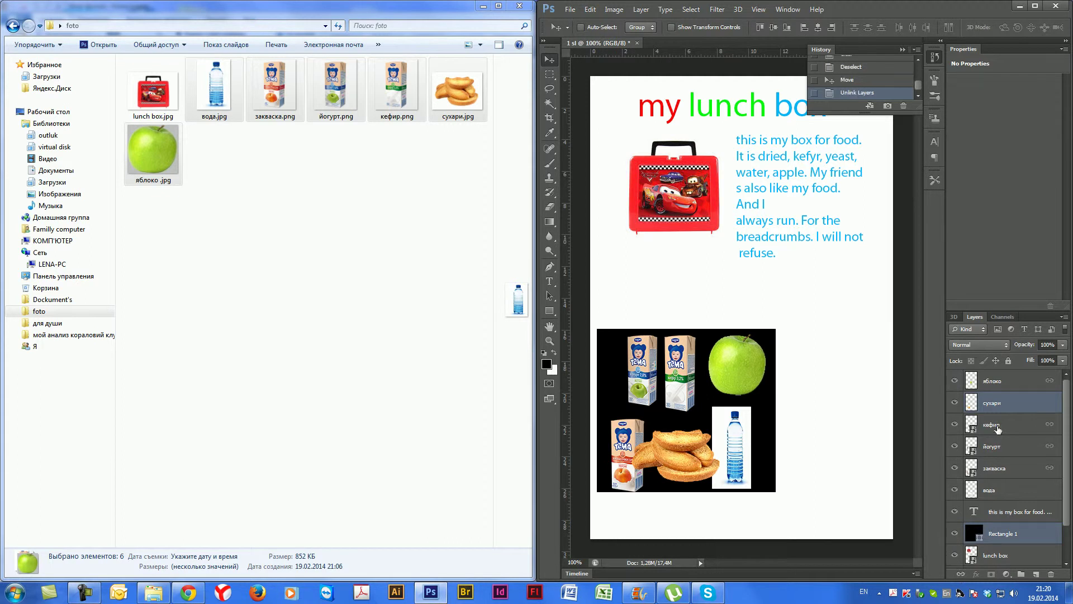
pyautogui.keyDown('ctrl'); pyautogui.click(996, 494); pyautogui.keyUp('ctrl')
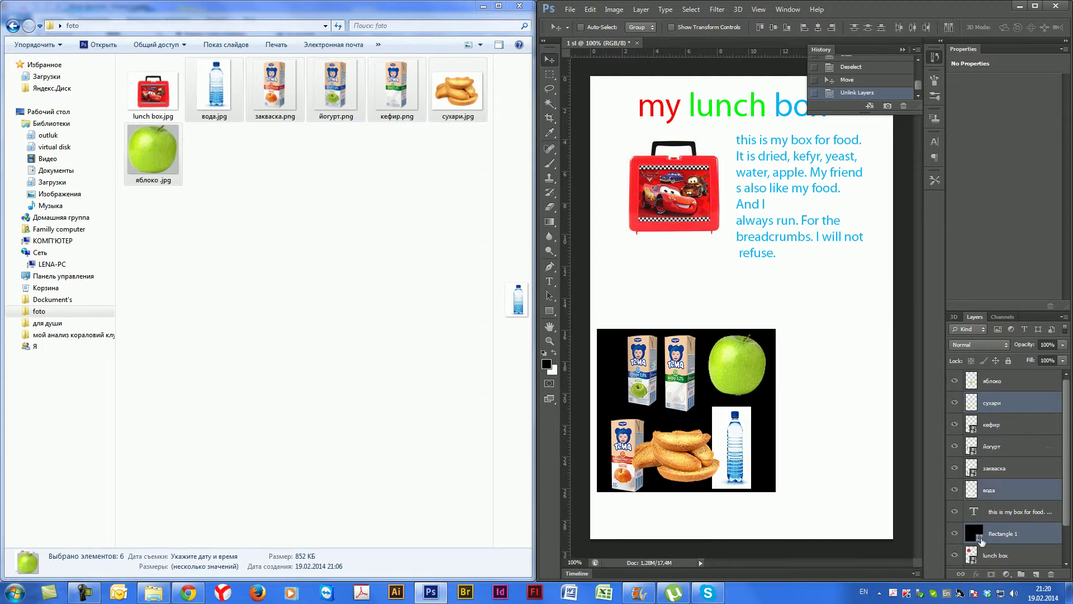
pyautogui.click(960, 574)
# Move the linked cartons and apple, and the linked сухари, bottle and rectangle, slightly left on the slide
pyautogui.click(1001, 426)
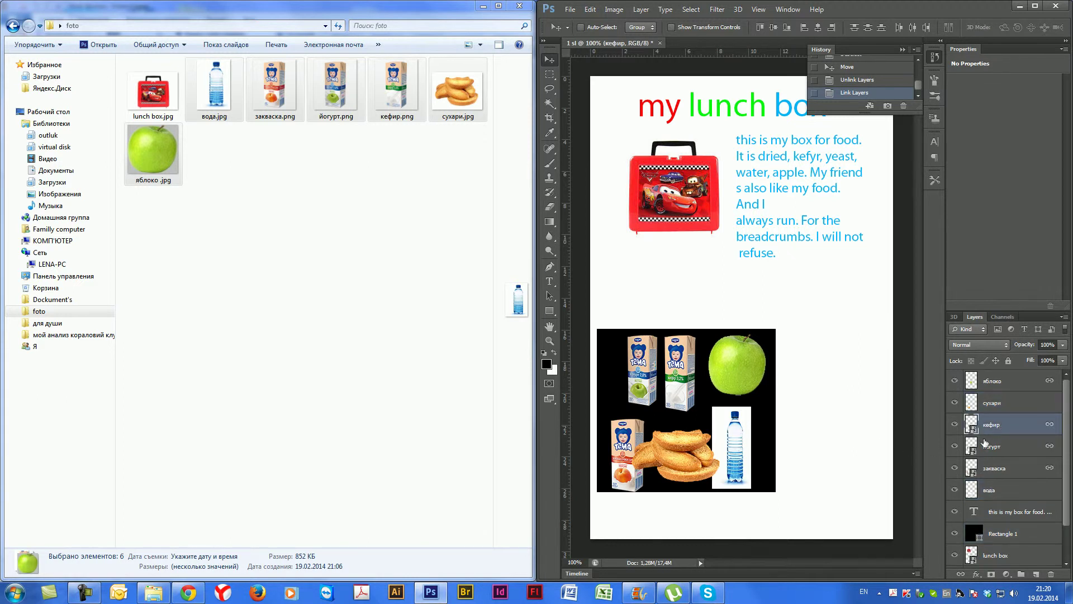
pyautogui.moveTo(744, 449); pyautogui.dragTo(729, 451)
pyautogui.hotkey('alt', ']')
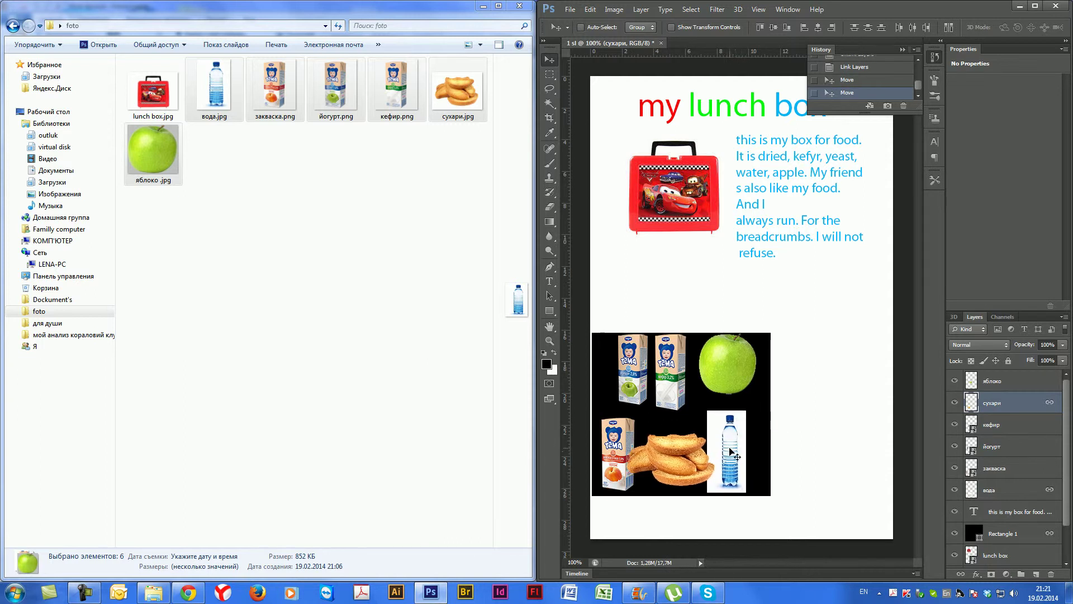
# Unlink the сухари, вода and Rectangle 1 layers, space out the сухари and bottle, and realign the black rectangle behind the food
pyautogui.click(961, 574)
pyautogui.moveTo(679, 447)
pyautogui.mouseDown()
pyautogui.moveTo(687, 452)
pyautogui.moveTo(683, 438)
pyautogui.moveTo(755, 447)
pyautogui.moveTo(695, 438)
pyautogui.mouseUp()
pyautogui.keyDown('ctrl'); pyautogui.click(734, 444); pyautogui.keyUp('ctrl')
pyautogui.click(961, 574)
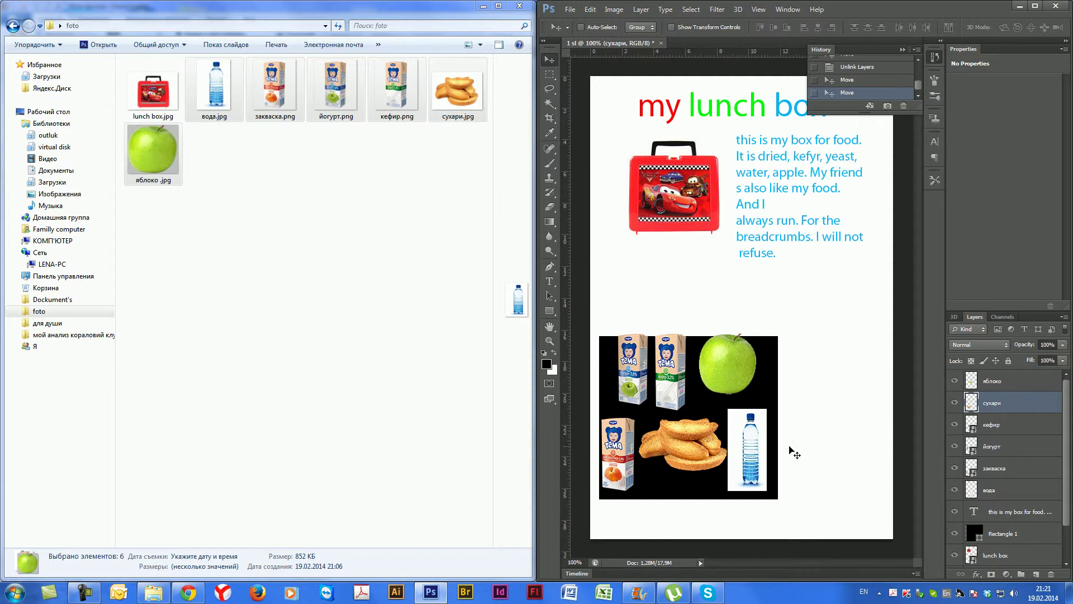
pyautogui.moveTo(701, 396); pyautogui.dragTo(702, 389)
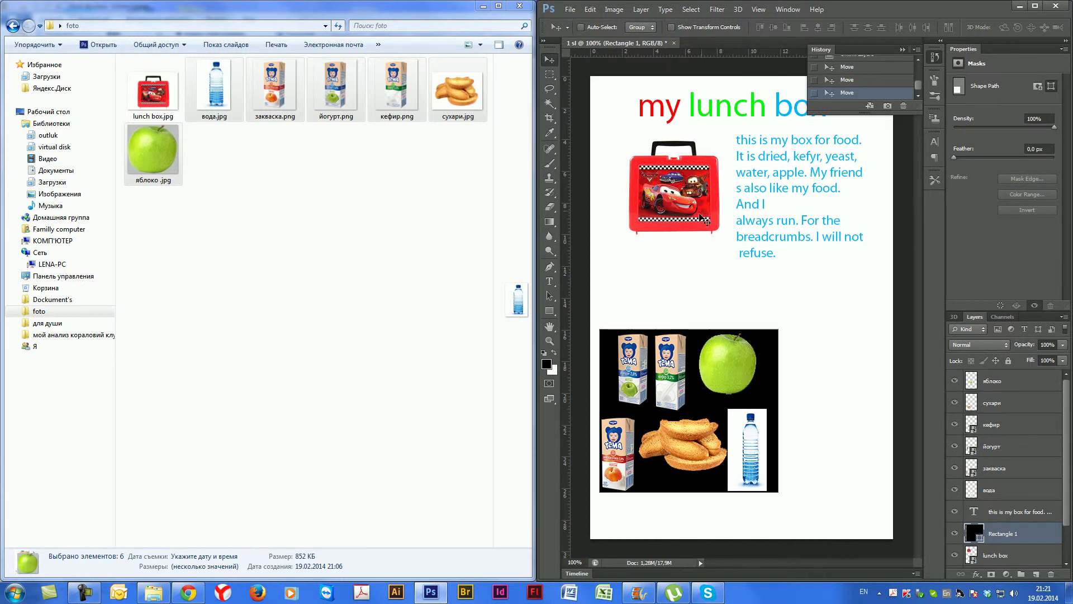
# Switch to Windows Explorer and open the desktop folder для души
pyautogui.click(154, 592)
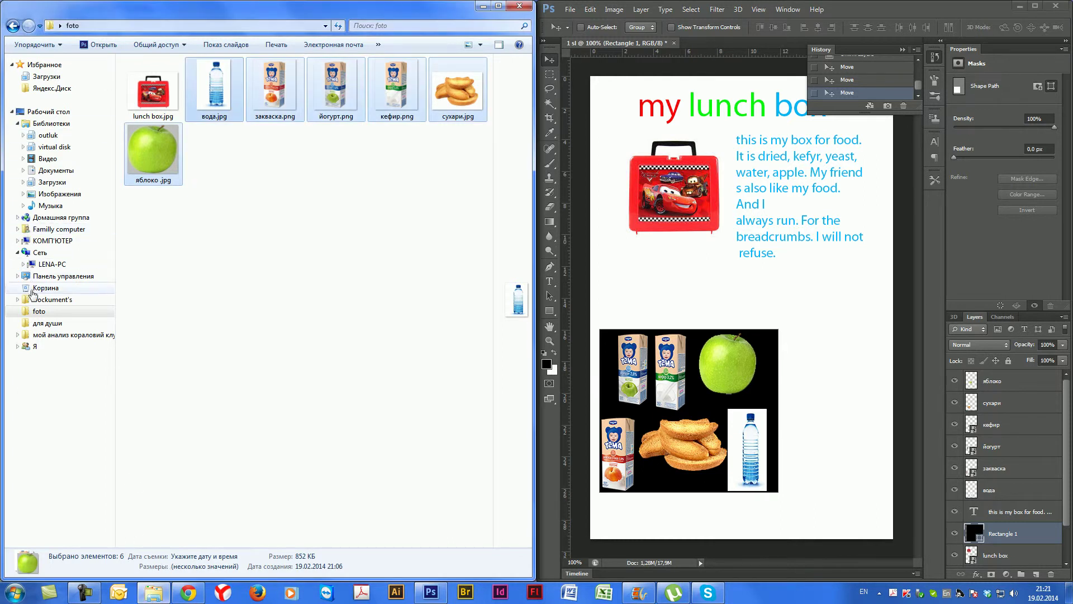
pyautogui.click(35, 243)
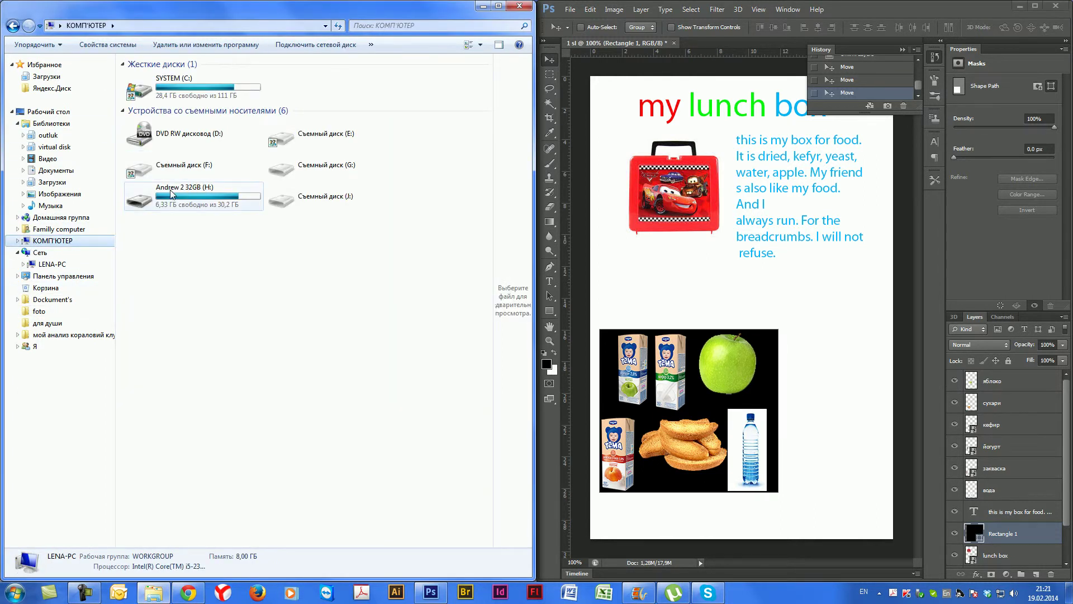
pyautogui.click(50, 112)
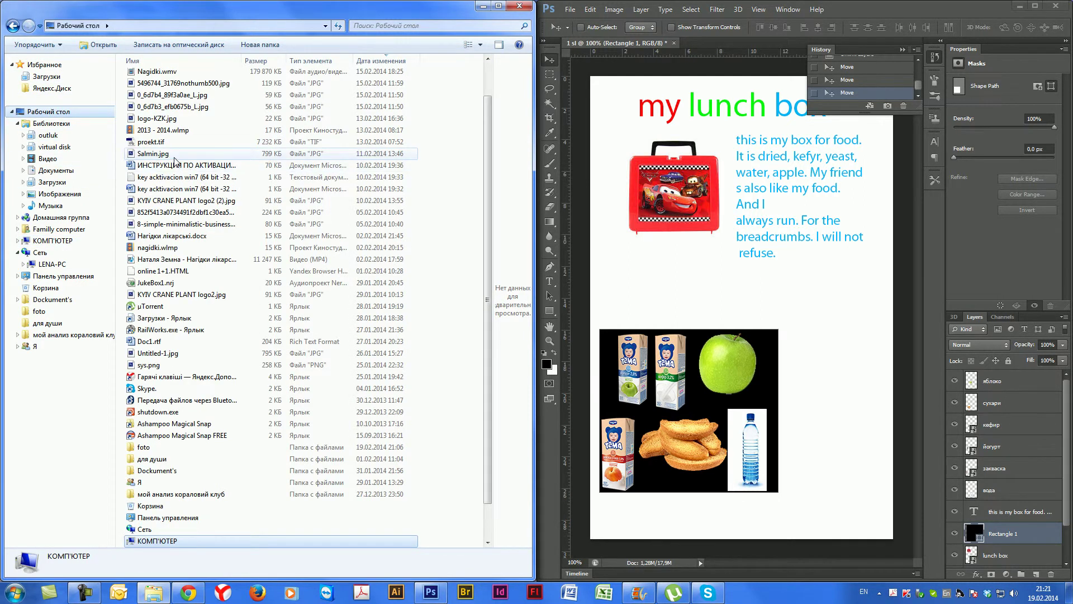
pyautogui.doubleClick(157, 459)
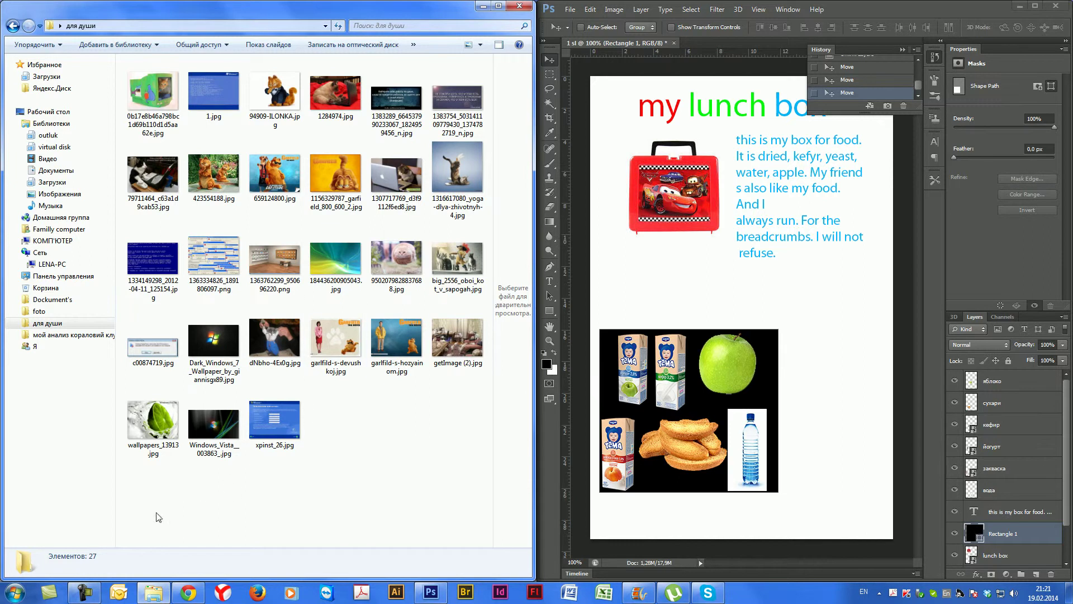
pyautogui.click(84, 593)
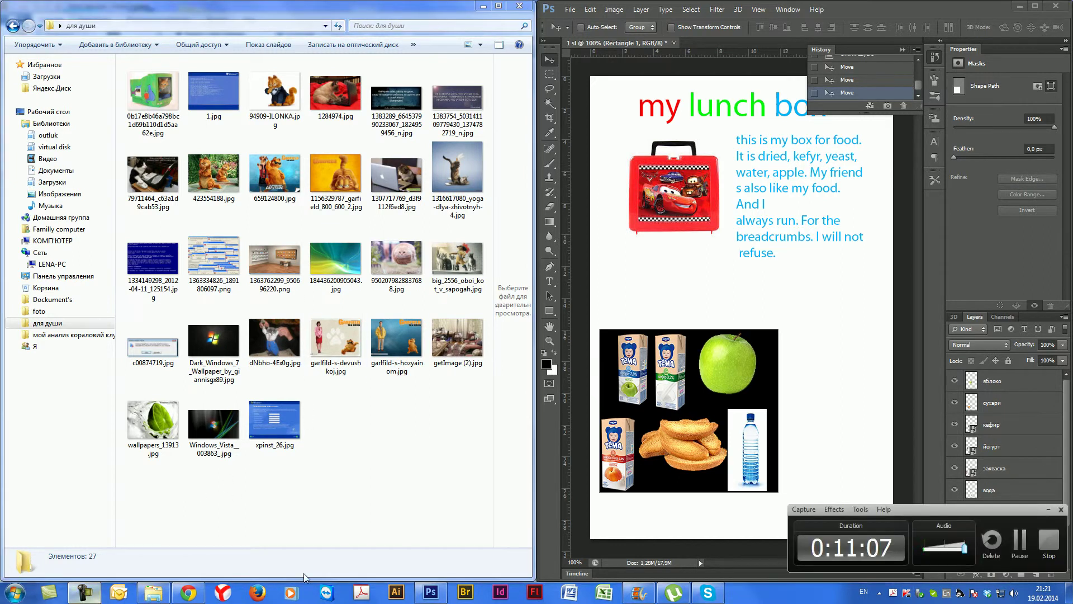
pyautogui.click(1020, 541)
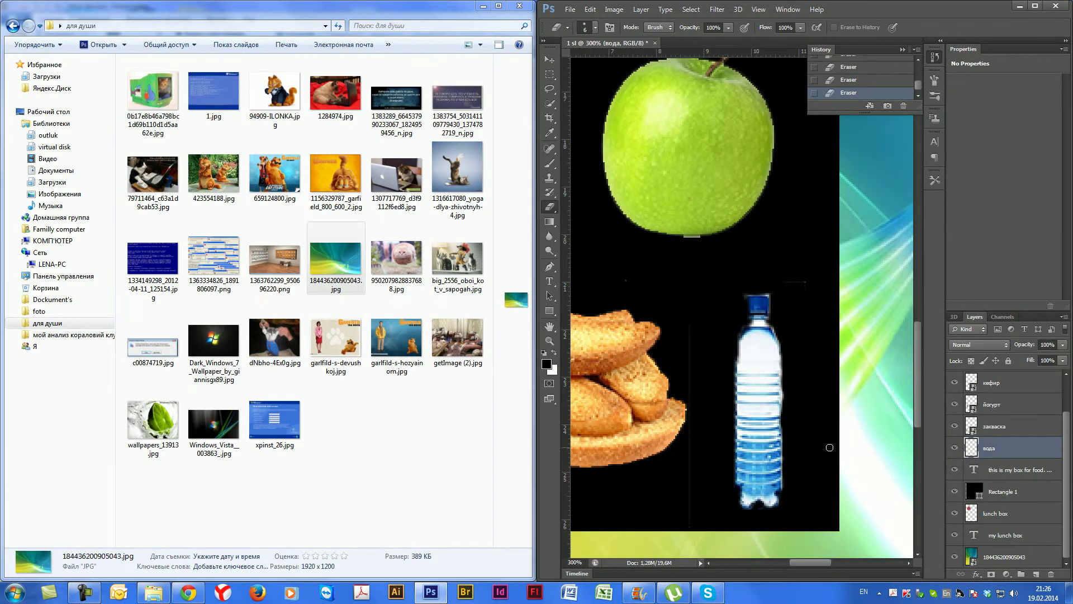
pyautogui.scroll(2, 829, 447)
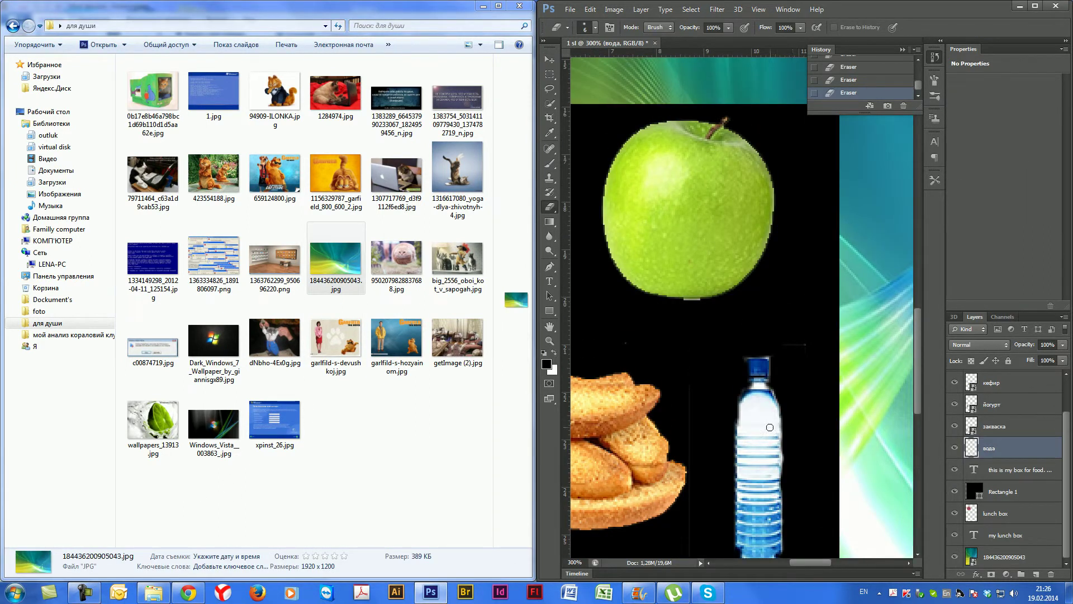
pyautogui.scroll(-1, 770, 427)
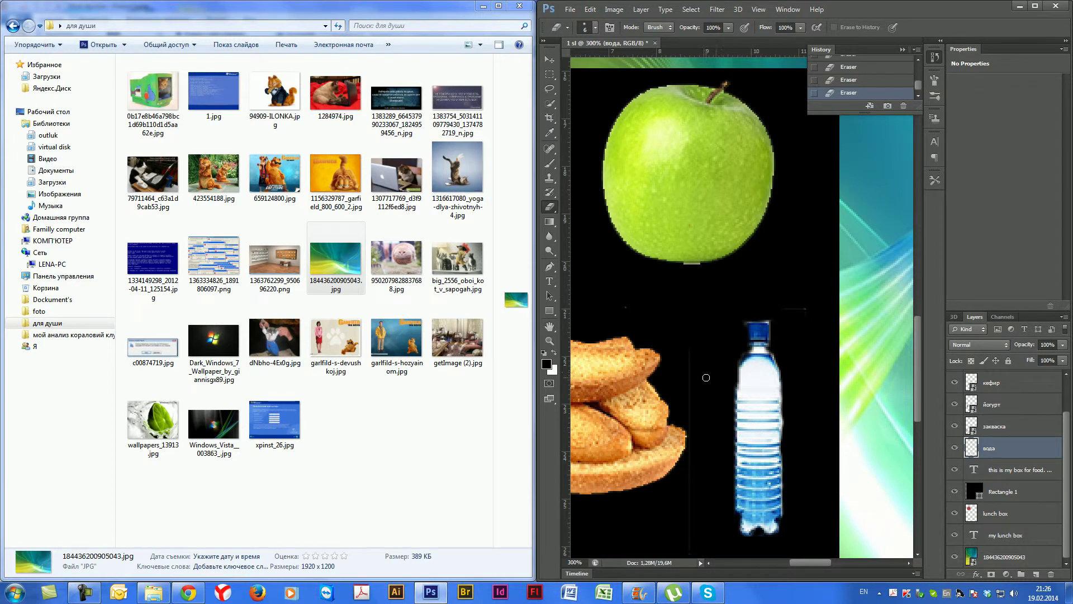
pyautogui.click(84, 591)
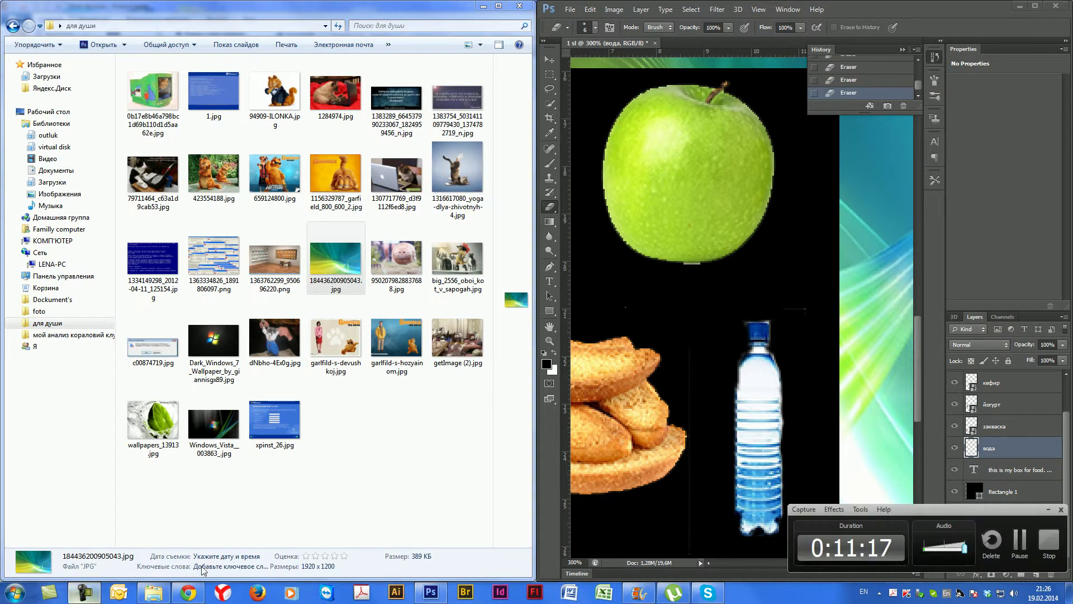
pyautogui.click(1019, 541)
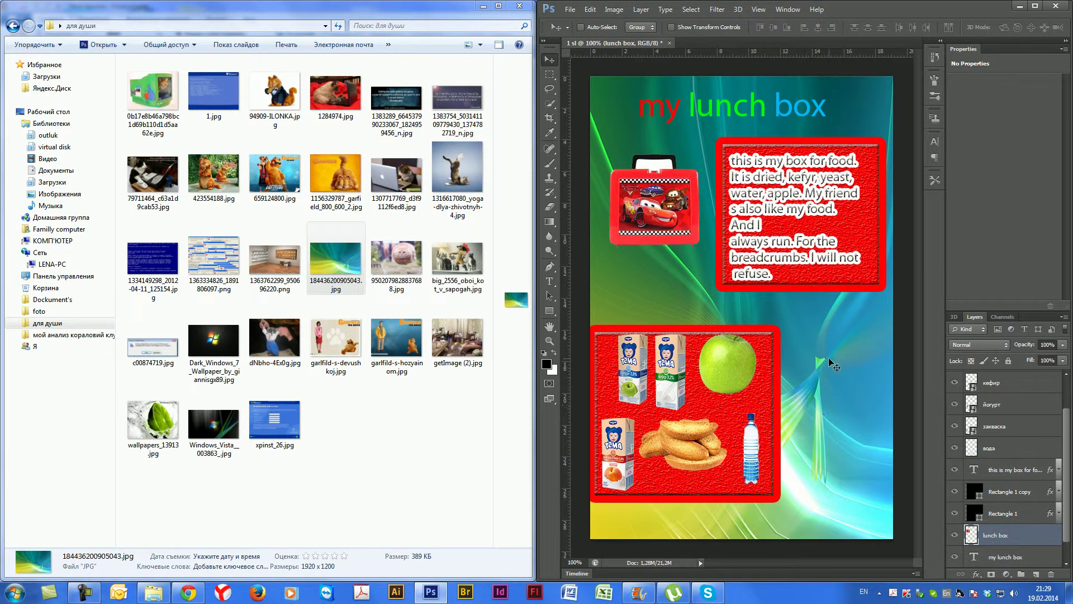
# Maximize the Photoshop window and set up saving the slide as a new file in TIFF format
pyautogui.hotkey('shift', 'alt', 'y')
pyautogui.hotkey('shift', 'alt', 'n')
pyautogui.click(1034, 5)
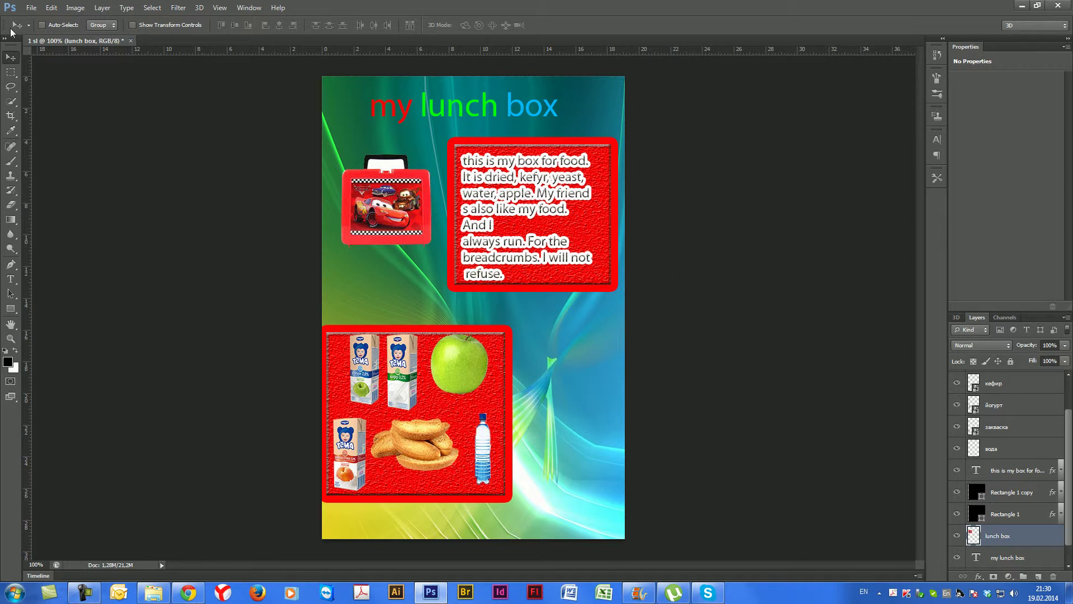
pyautogui.click(30, 8)
pyautogui.click(59, 142)
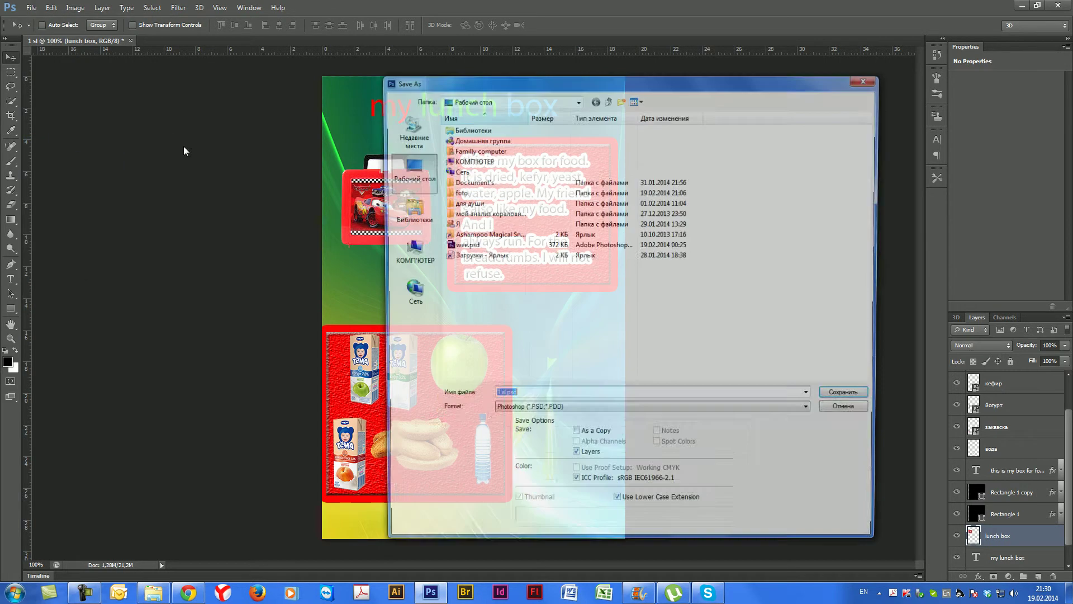
pyautogui.click(518, 413)
pyautogui.click(526, 574)
pyautogui.click(526, 575)
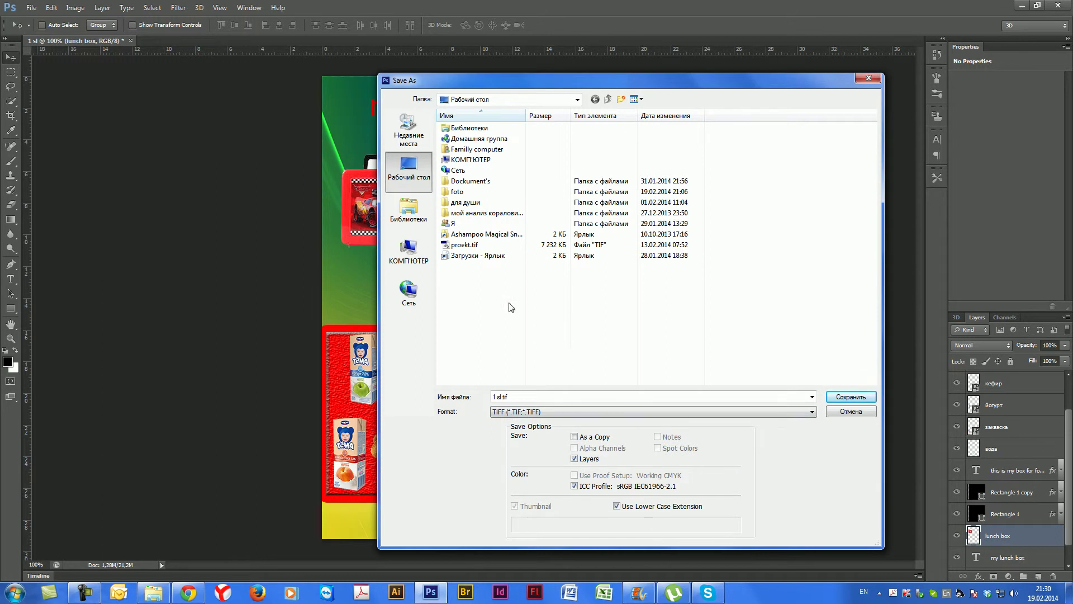
# Save the slide as 1 sl.tif in the foto folder with layers, no image compression and RLE layer compression
pyautogui.doubleClick(457, 191)
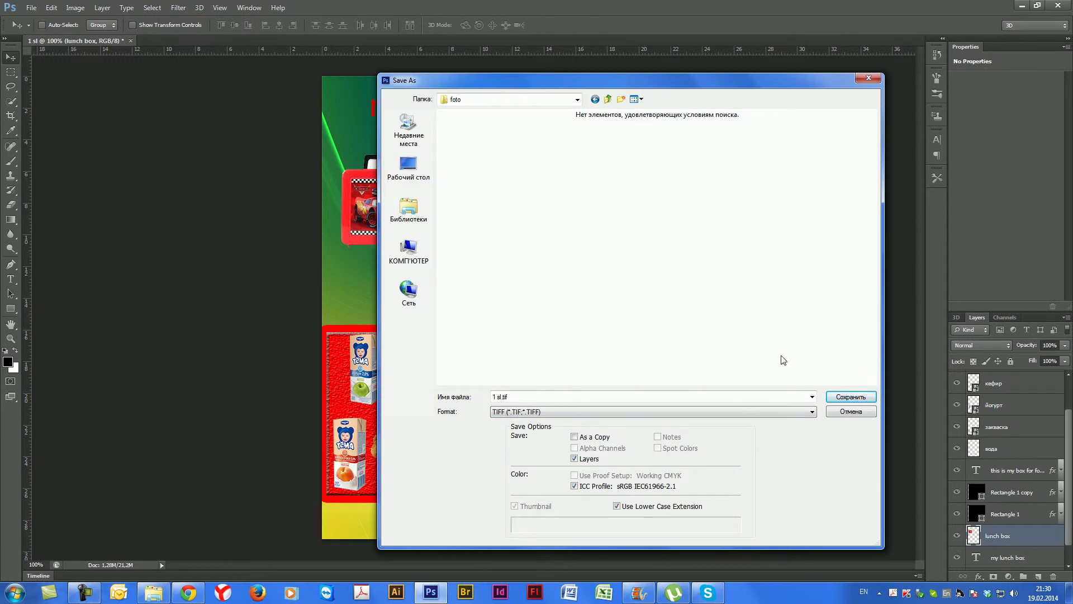
pyautogui.click(845, 398)
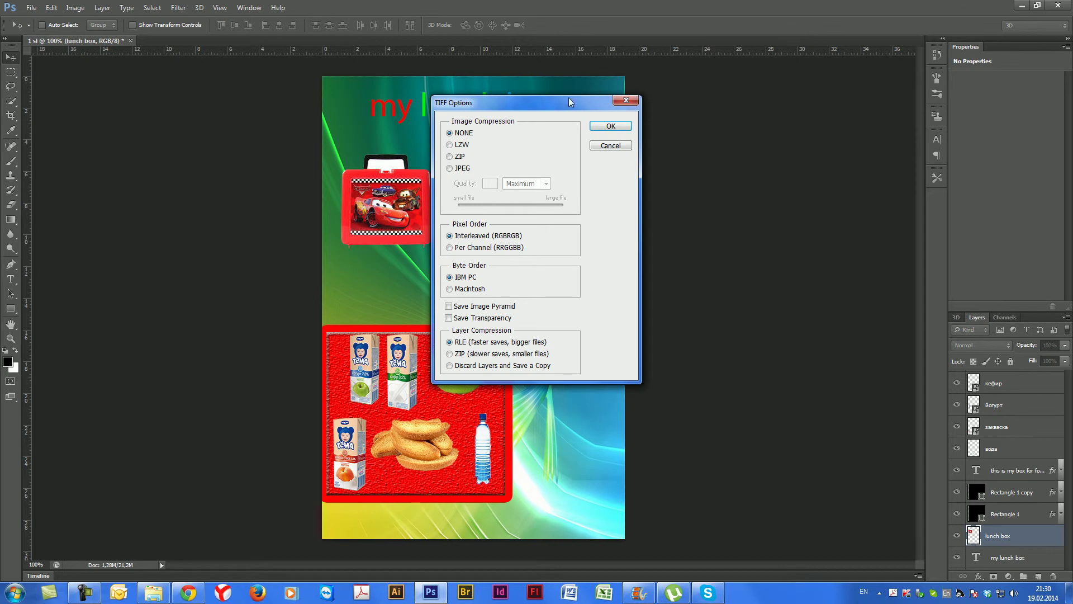
pyautogui.click(621, 127)
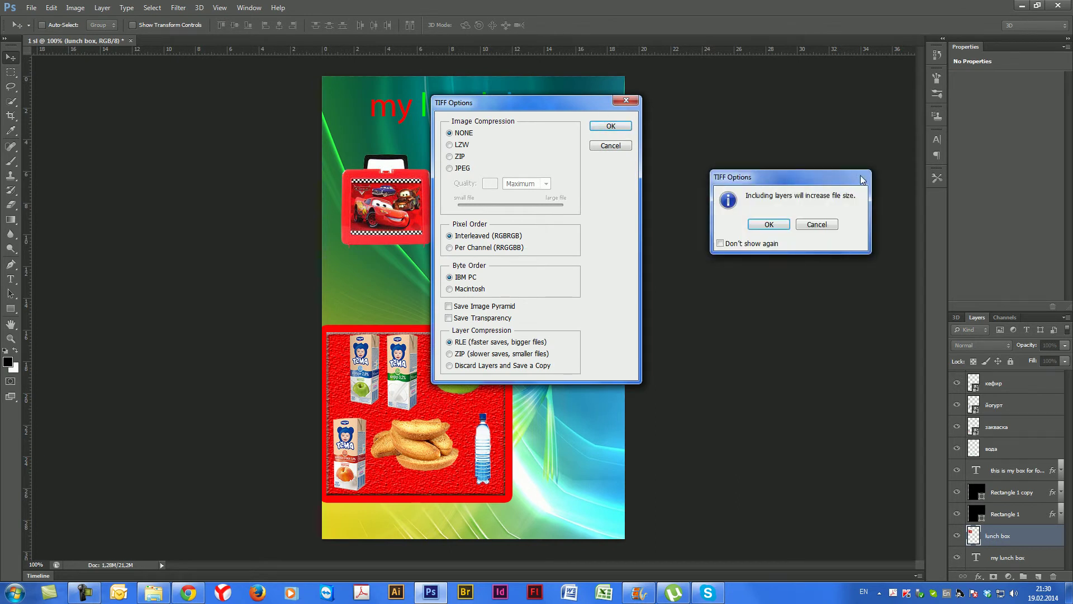
pyautogui.click(769, 224)
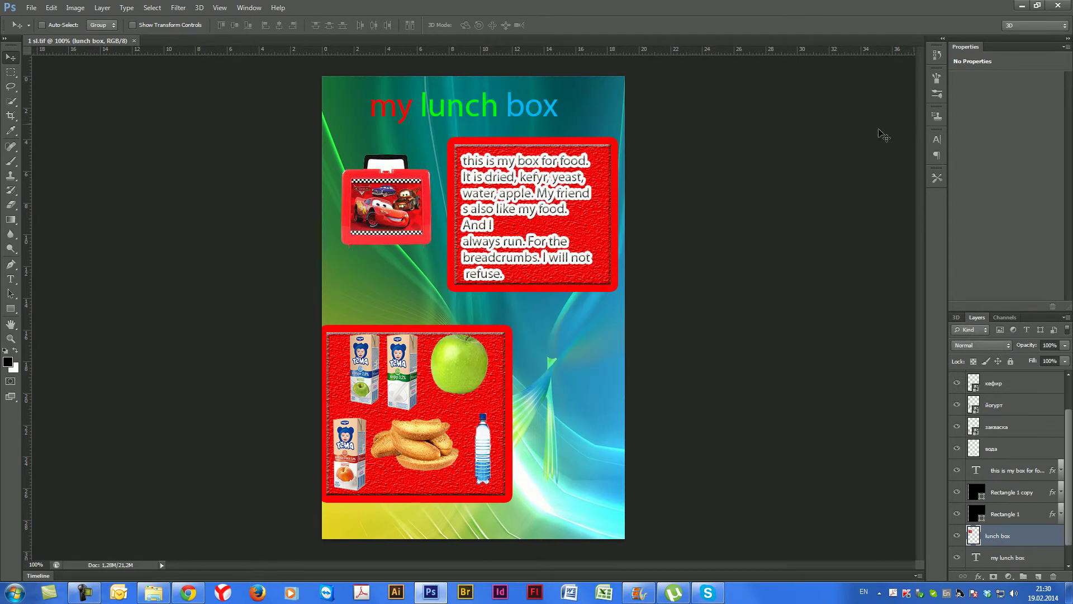
# Minimize the open windows and switch to Киностудия (Windows Movie Maker) with the empty film project
pyautogui.click(1021, 5)
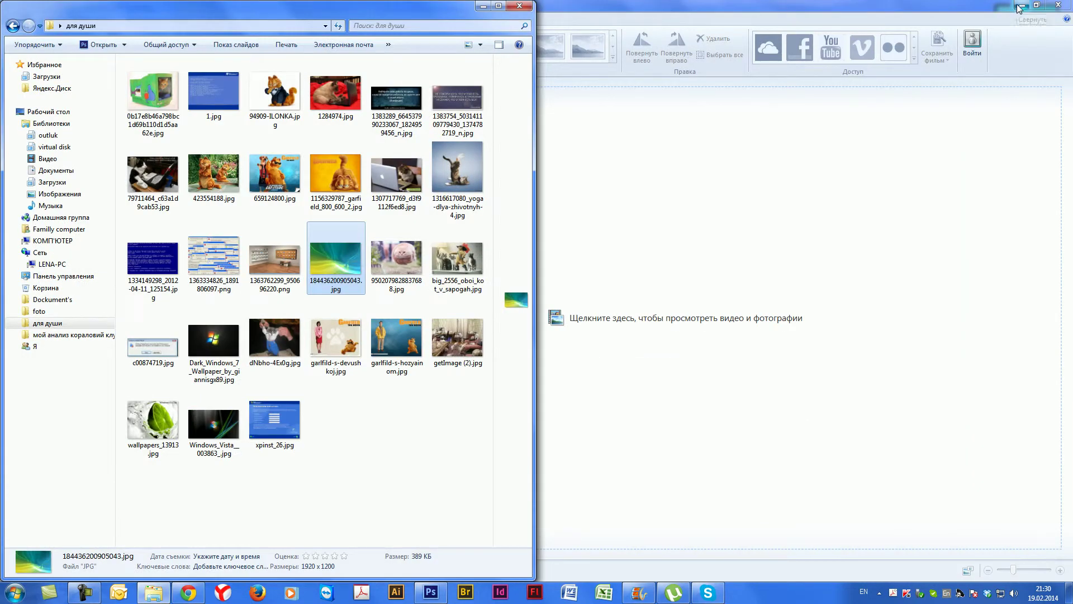
pyautogui.click(1019, 6)
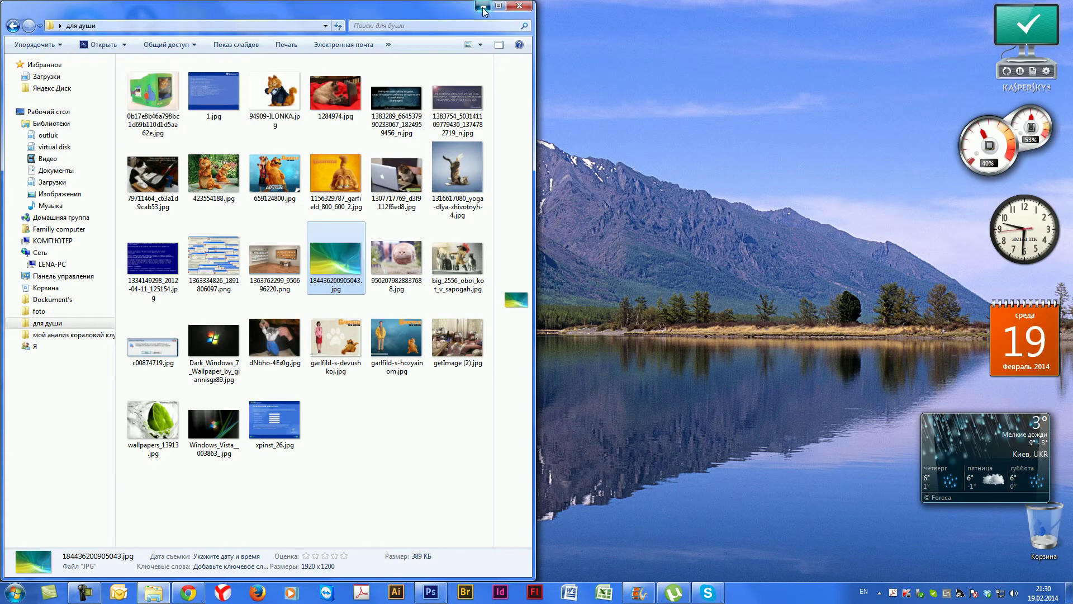
pyautogui.click(483, 7)
pyautogui.click(639, 592)
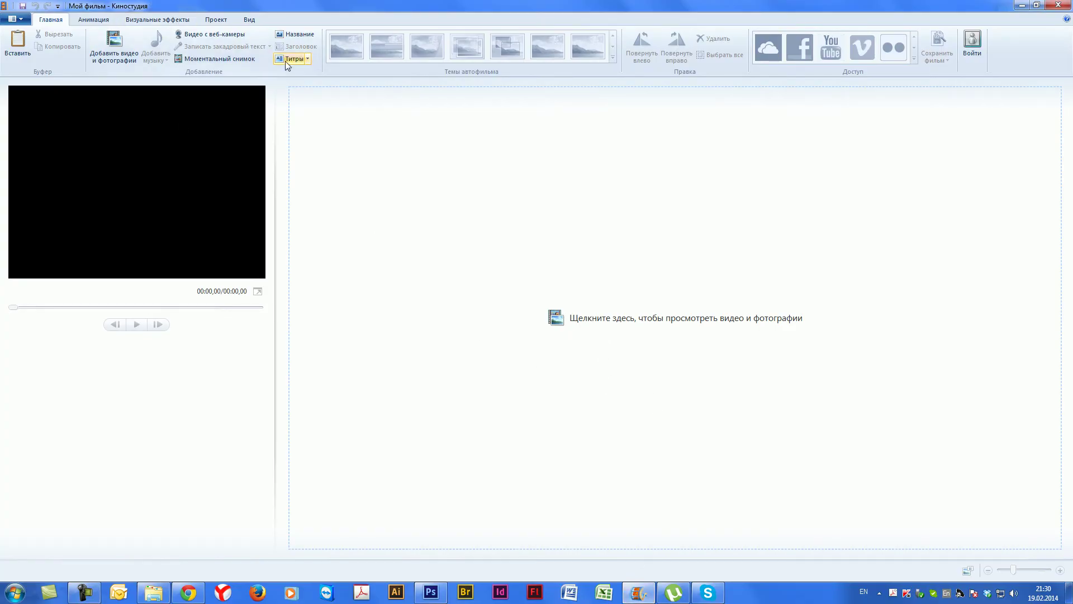
# Add a title slide to the film and replace its text with "my"
pyautogui.click(297, 34)
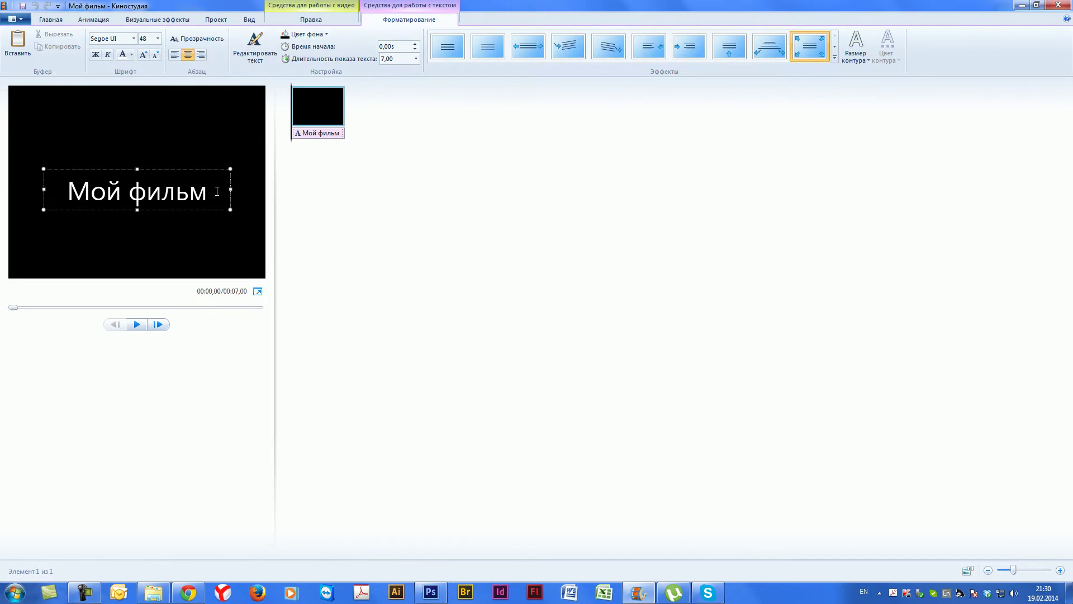
pyautogui.moveTo(207, 192); pyautogui.dragTo(2, 176)
pyautogui.write('vj')
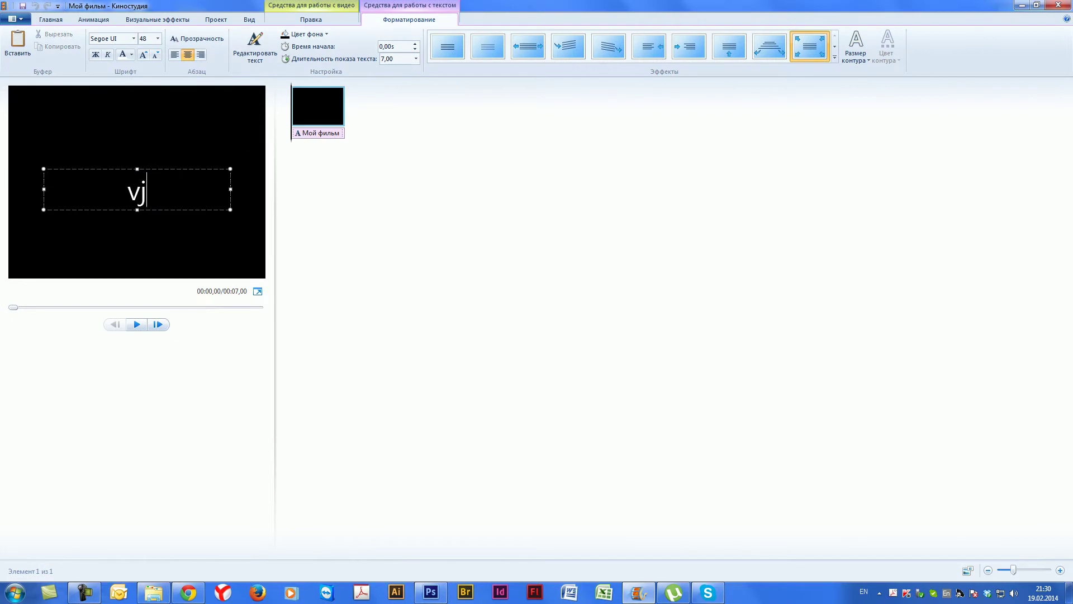
pyautogui.press('BackSpace')
pyautogui.press('BackSpace')
pyautogui.write('my')
pyautogui.click(2, 181)
# Reopen the title slide's text for editing and add the word "lunch" after "my"
pyautogui.click(307, 135)
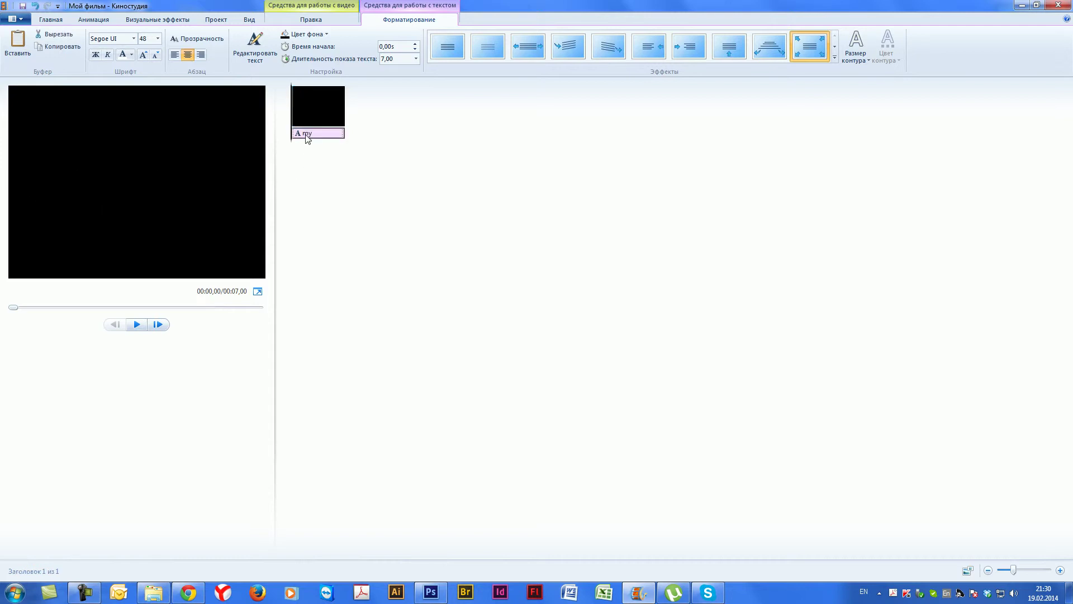
pyautogui.click(170, 200)
pyautogui.click(306, 134)
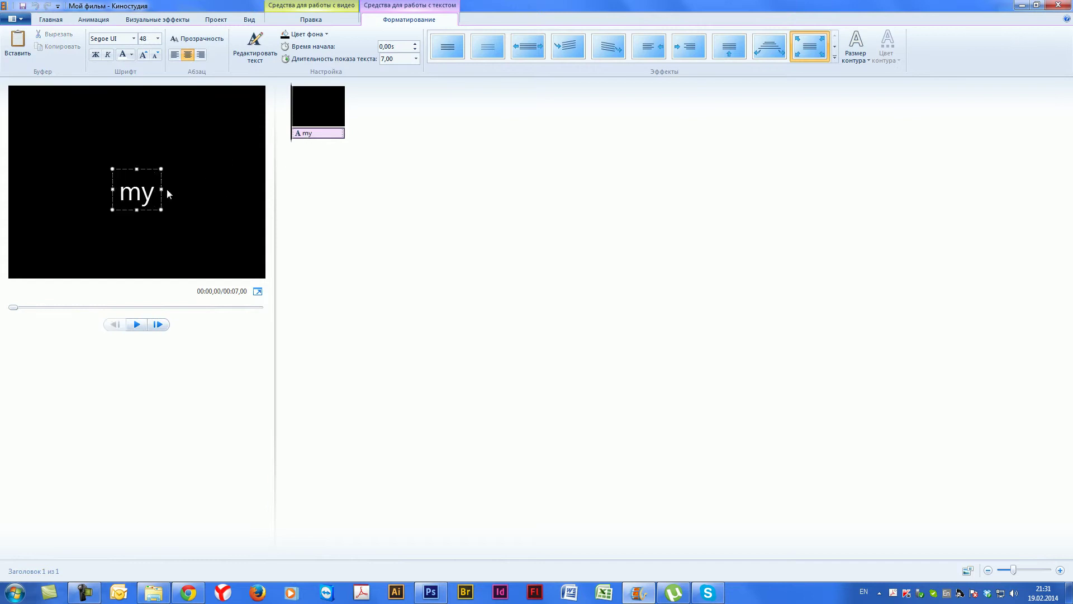
pyautogui.press('Return')
pyautogui.write('lb')
pyautogui.press('BackSpace')
pyautogui.write('un')
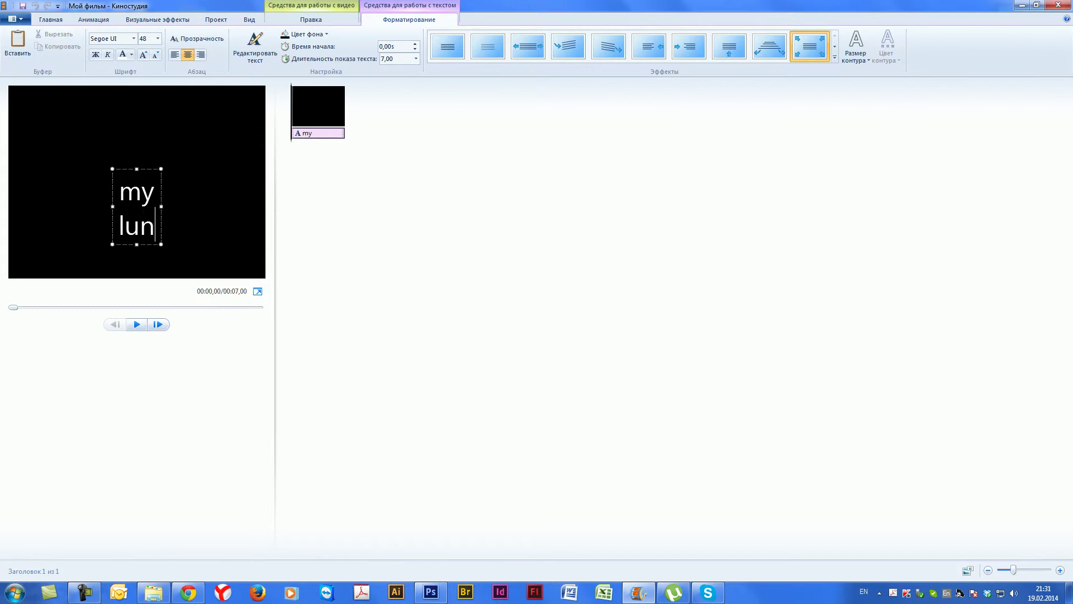
pyautogui.write('c')
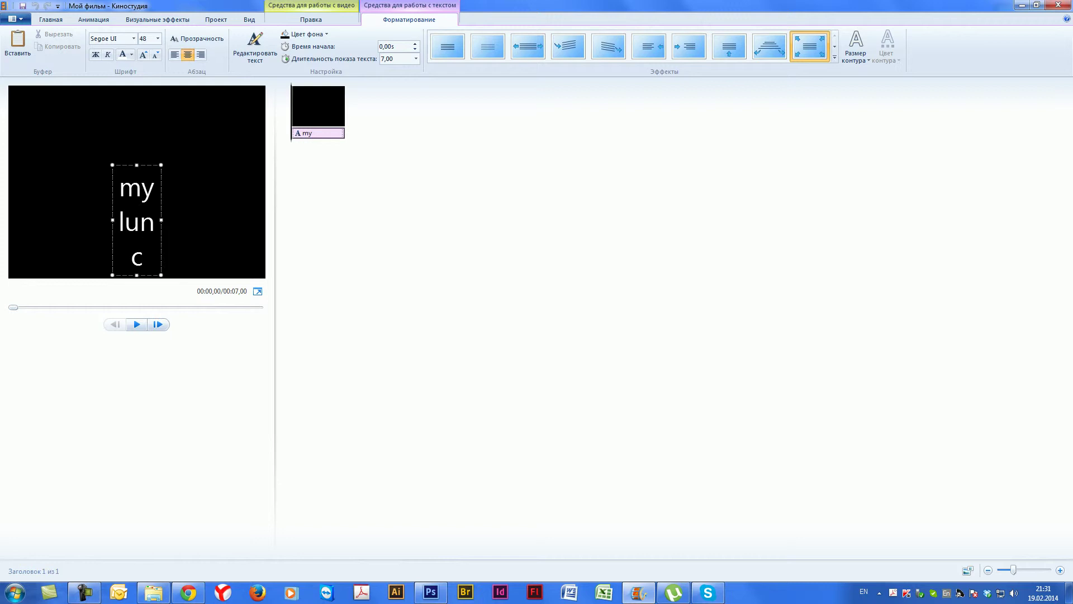
pyautogui.write('h')
# Widen the title's text frame and complete the text as "my lunch box" on a single line
pyautogui.moveTo(161, 165); pyautogui.dragTo(249, 137)
pyautogui.click(242, 163)
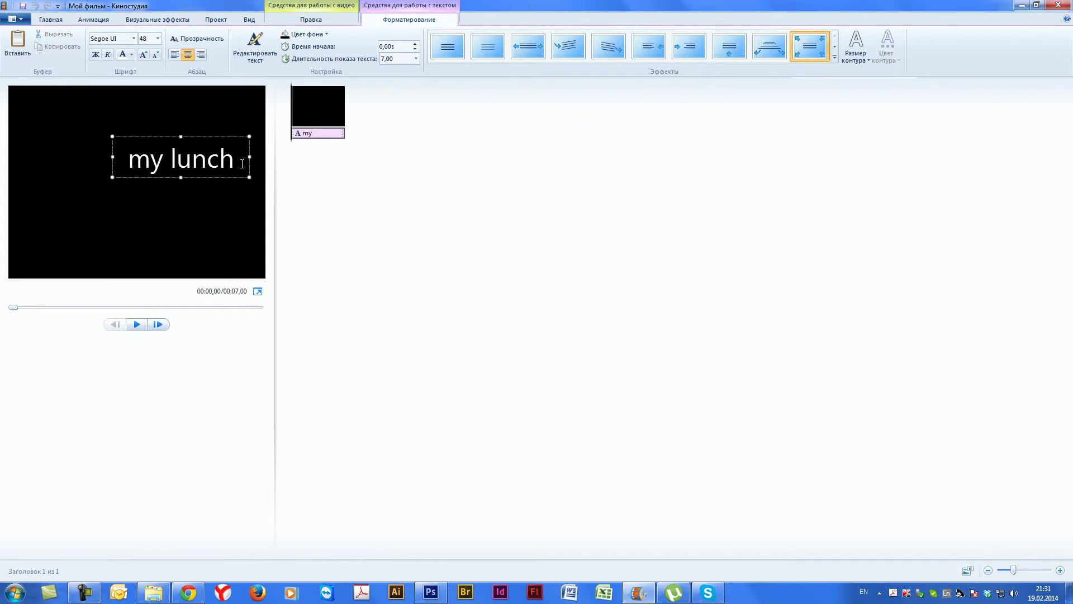
pyautogui.write('bo')
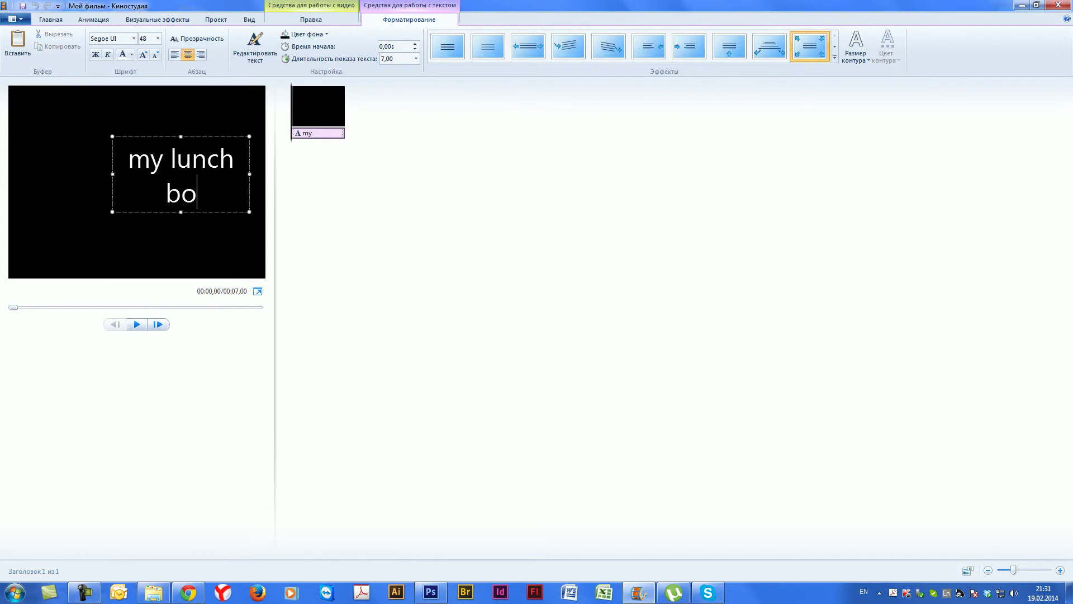
pyautogui.write('x')
pyautogui.moveTo(113, 173); pyautogui.dragTo(356, 166)
# Colour the title text red, set its font size to 72 and widen its frame so it fits on one line
pyautogui.click(132, 54)
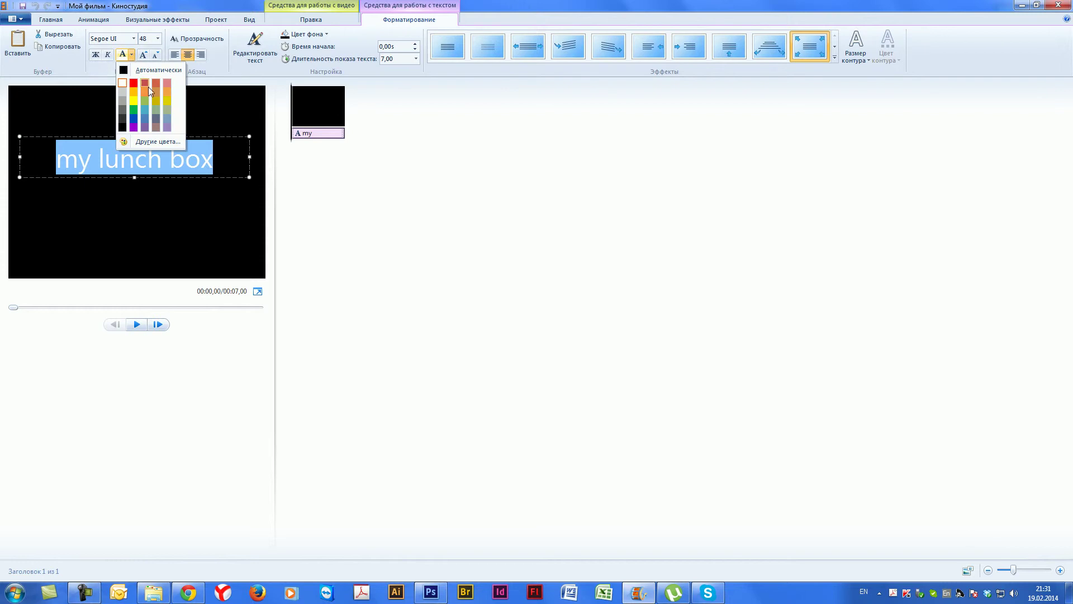
pyautogui.click(133, 83)
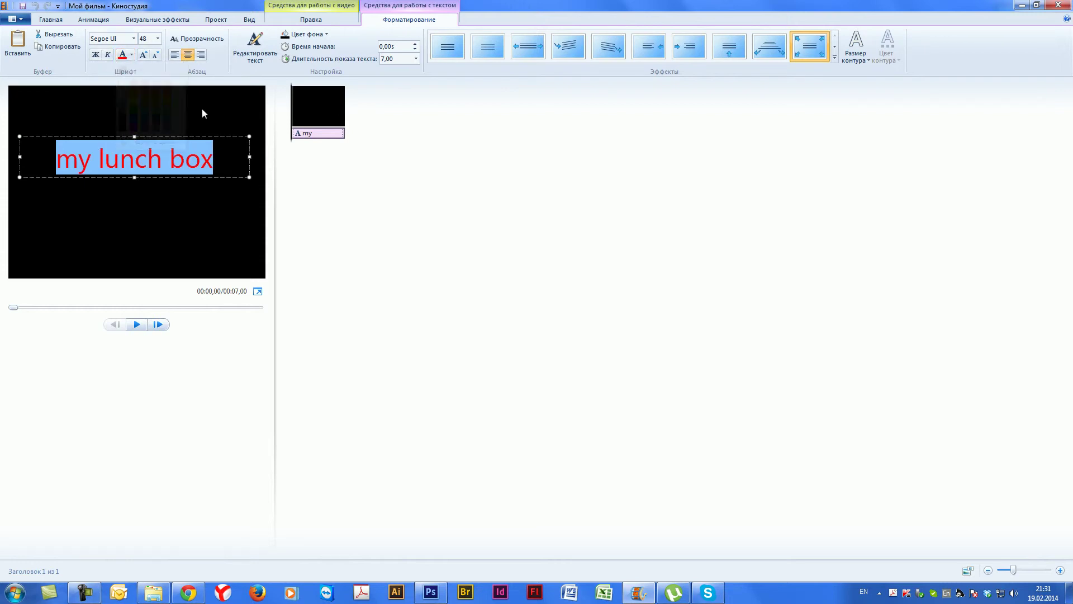
pyautogui.click(158, 39)
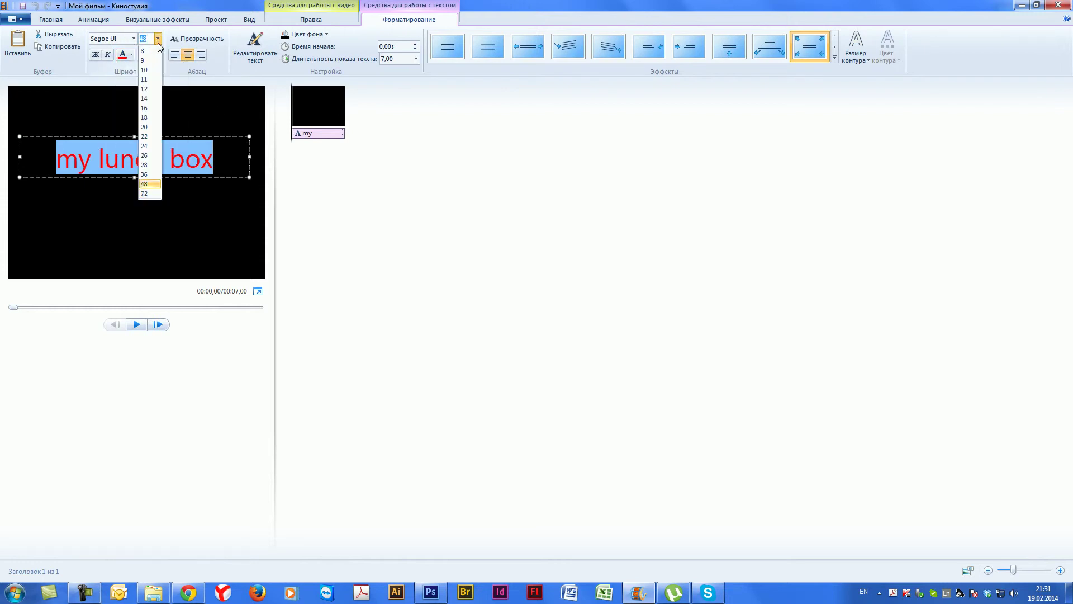
pyautogui.click(149, 197)
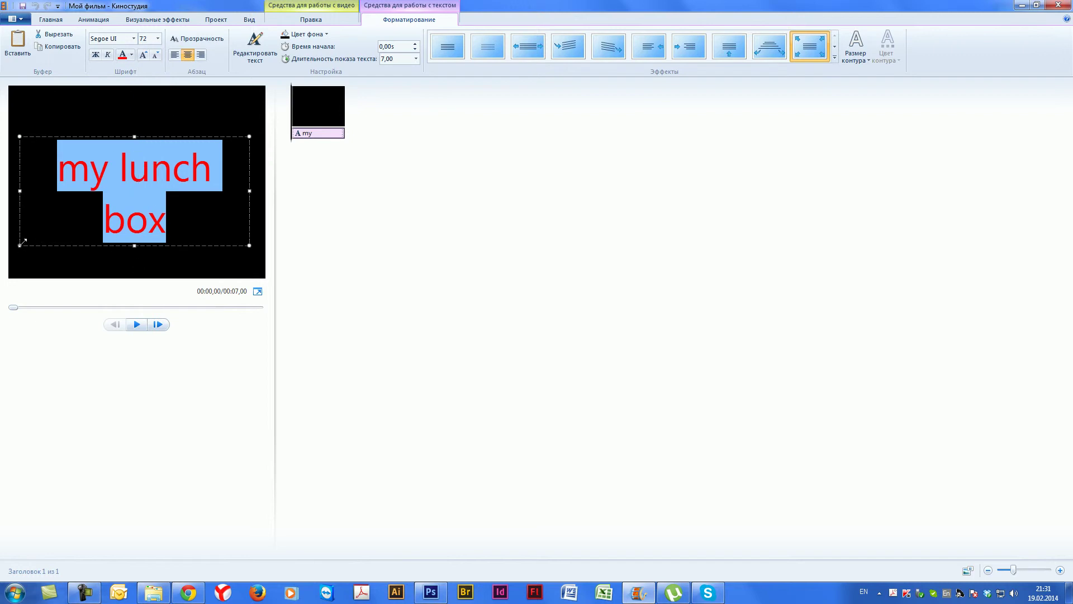
pyautogui.moveTo(22, 189); pyautogui.dragTo(11, 188)
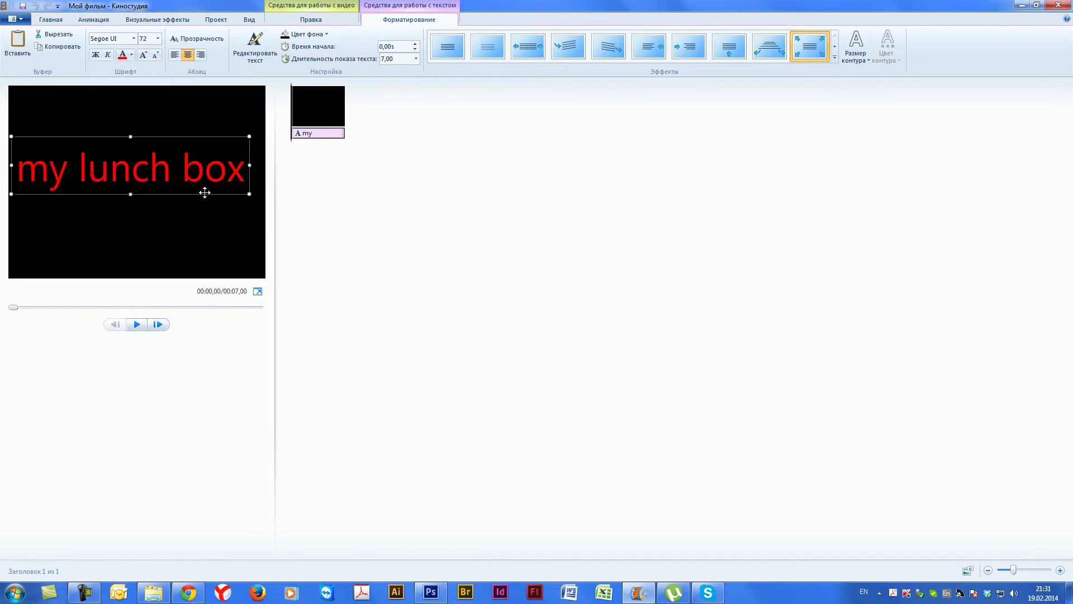
# Set the title slide's background colour to light blue and play a preview of the title
pyautogui.click(287, 35)
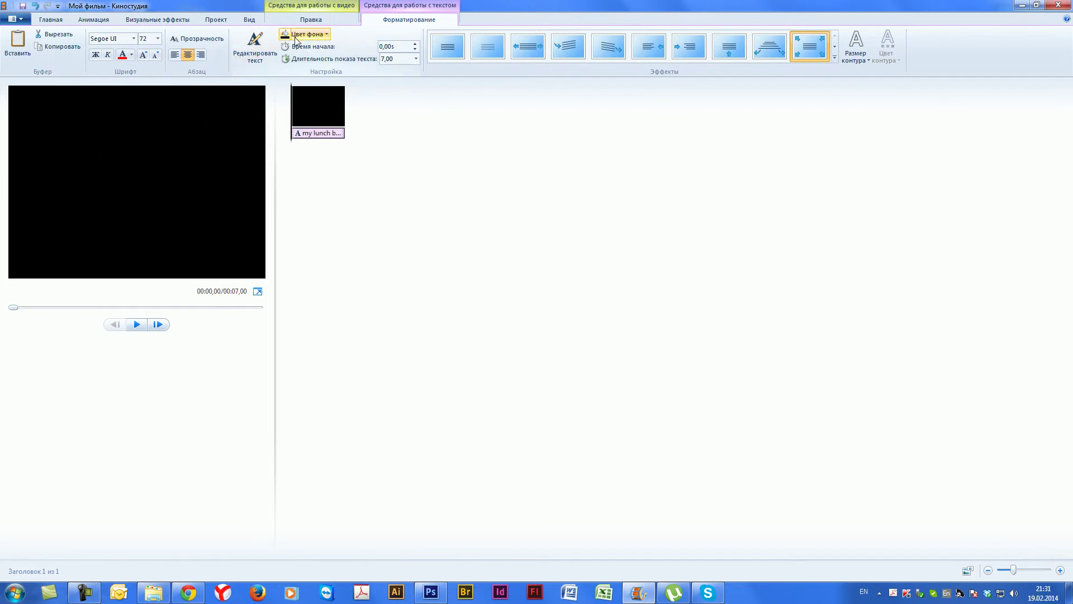
pyautogui.click(288, 36)
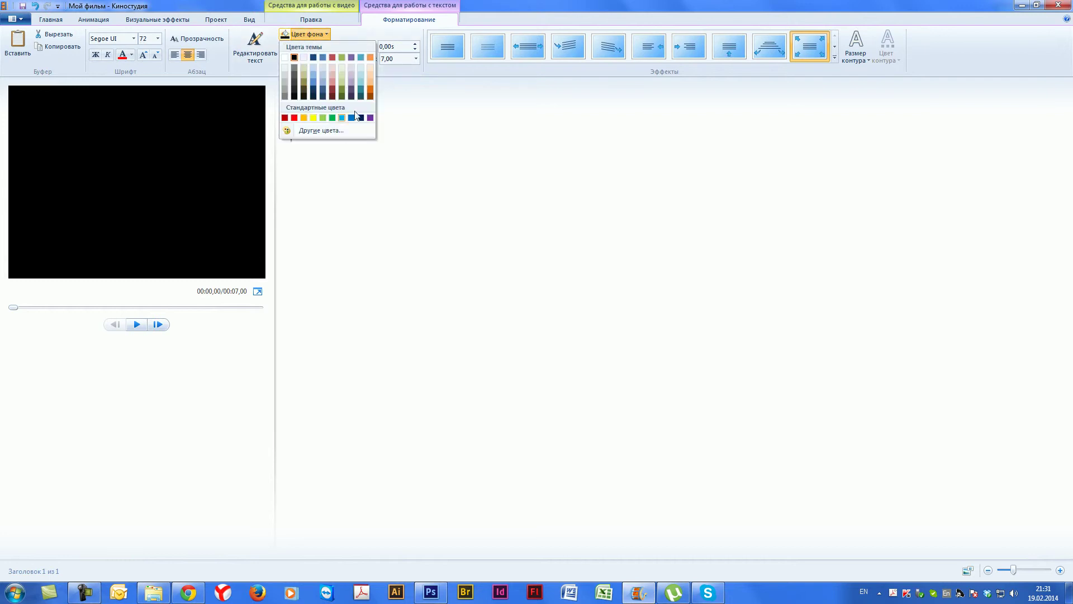
pyautogui.click(314, 75)
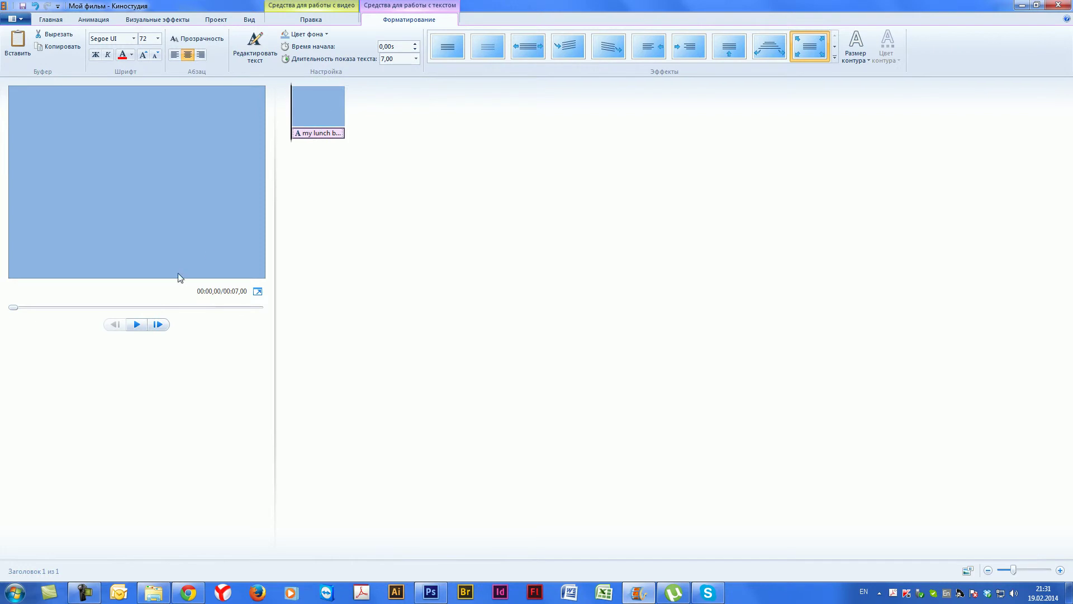
pyautogui.click(137, 325)
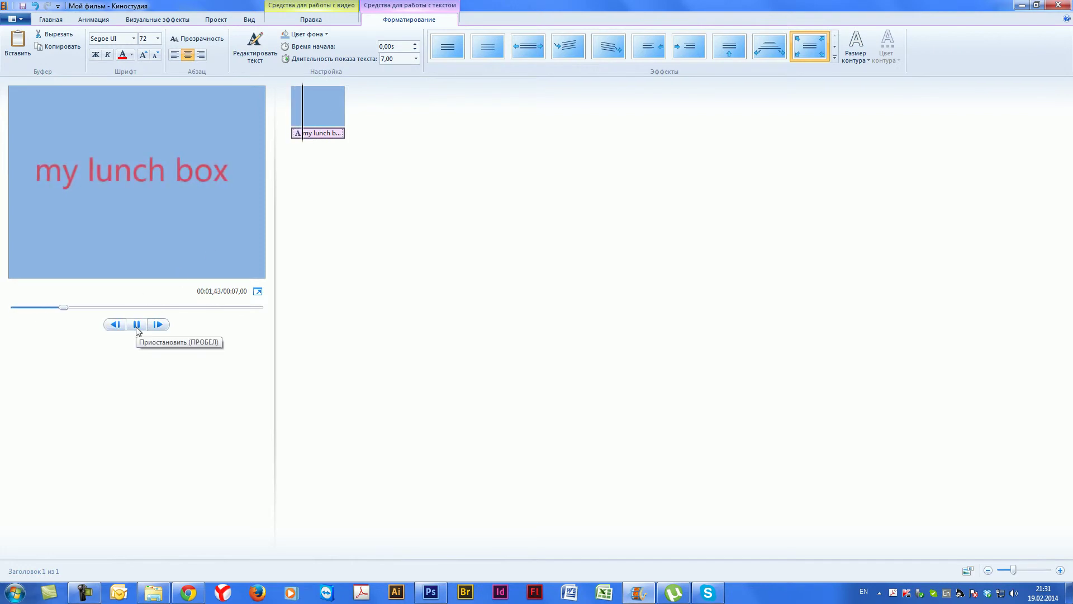
# Apply the text effect with horizontal two-way arrows to the title and preview it
pyautogui.click(528, 46)
pyautogui.click(137, 324)
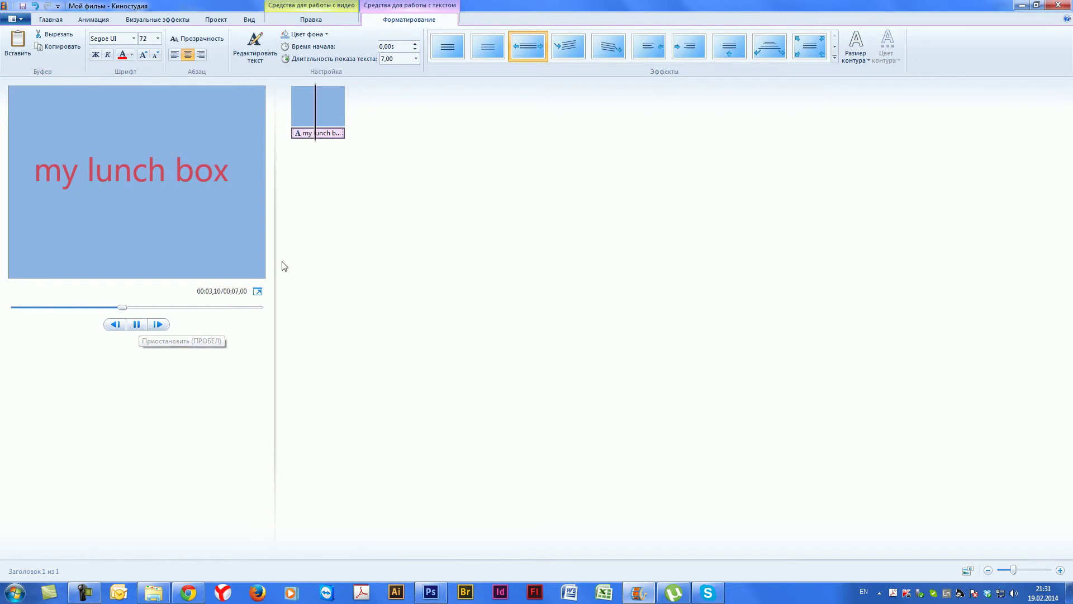
pyautogui.press('space')
# Replay the title slide from its start, pause while the text is shown, and move the title text to the top of the frame
pyautogui.click(300, 114)
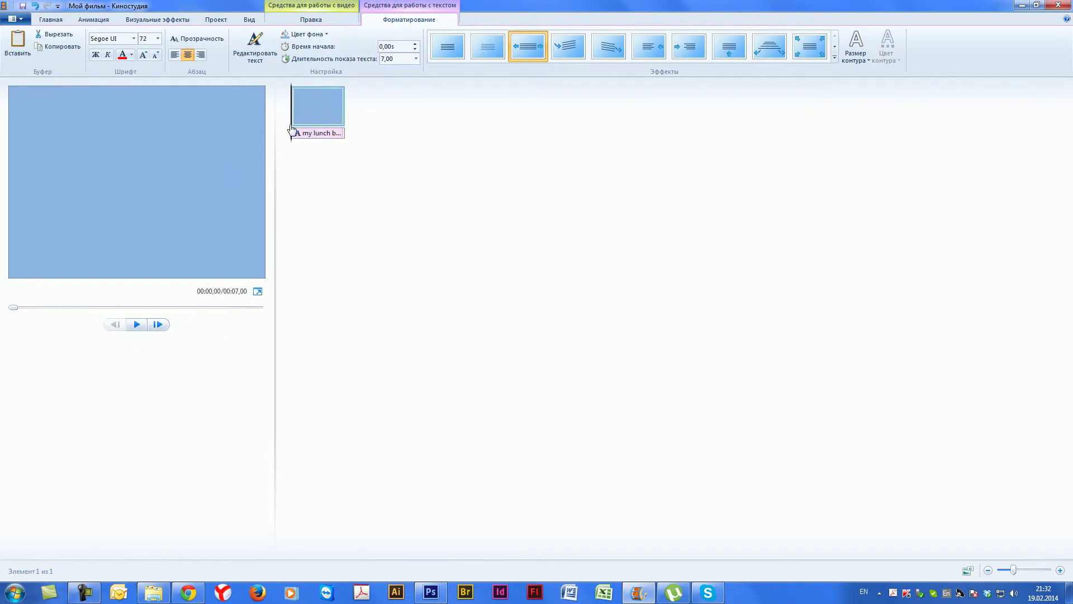
pyautogui.click(136, 326)
pyautogui.click(135, 327)
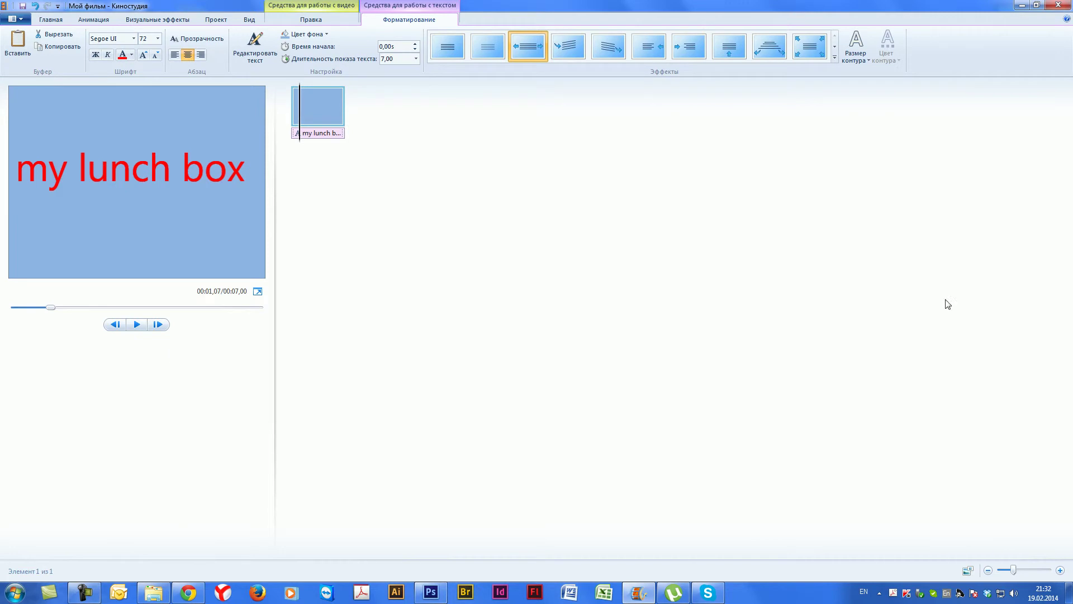
pyautogui.click(153, 166)
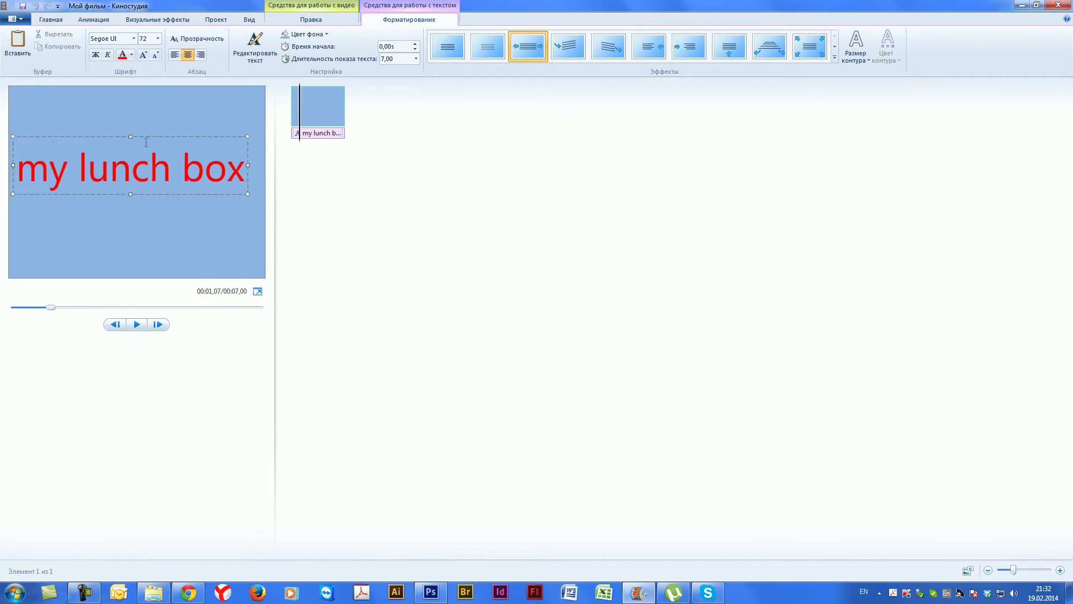
pyautogui.moveTo(142, 135); pyautogui.dragTo(147, 100)
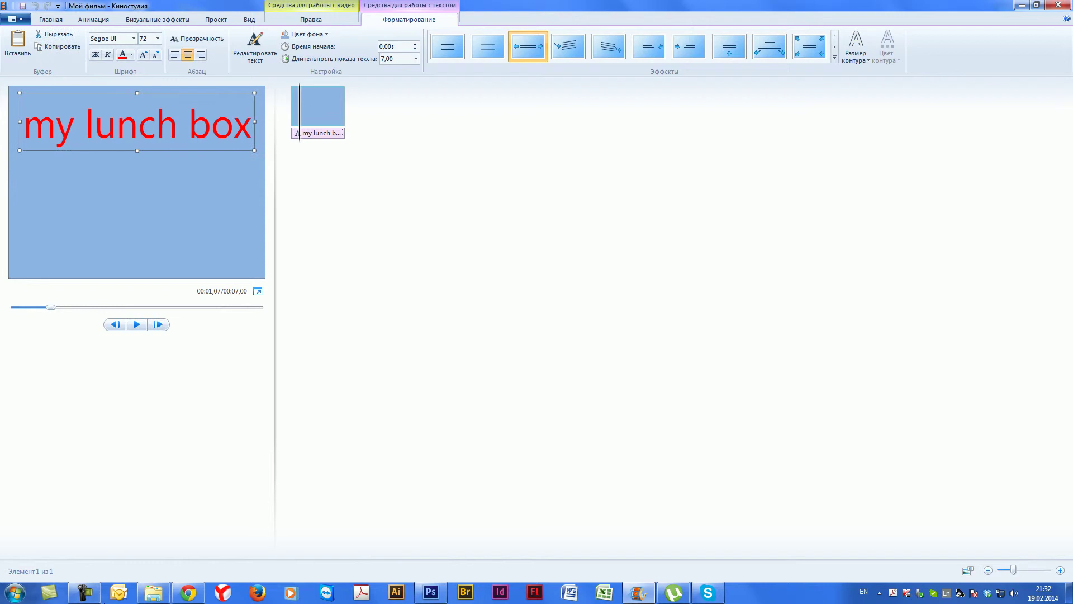
# Open the foto folder in Windows Explorer and add lunch box.jpg to the film after the title slide
pyautogui.click(154, 593)
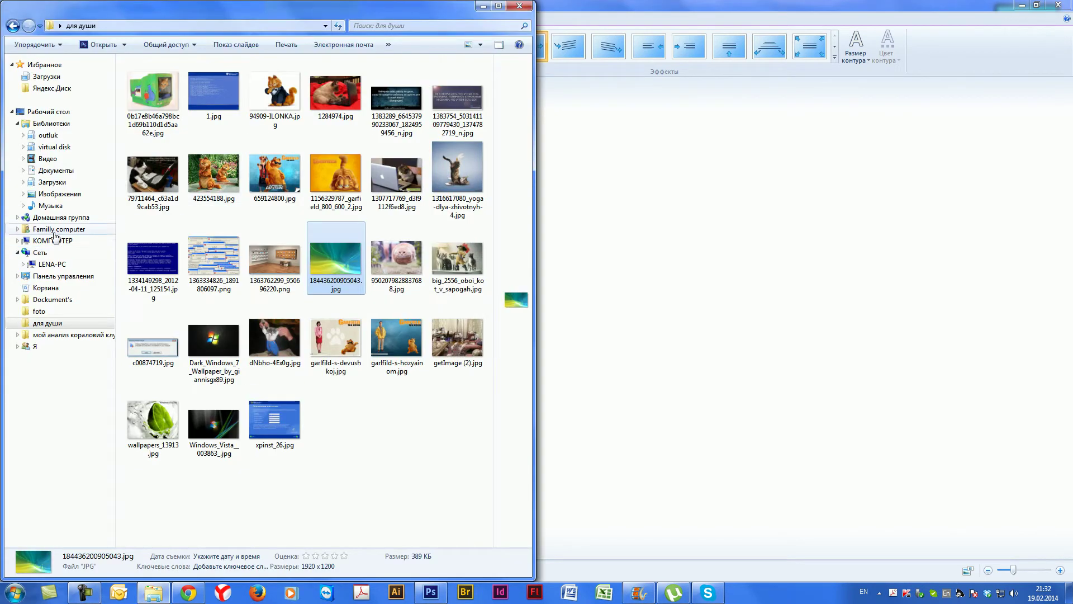
pyautogui.click(48, 111)
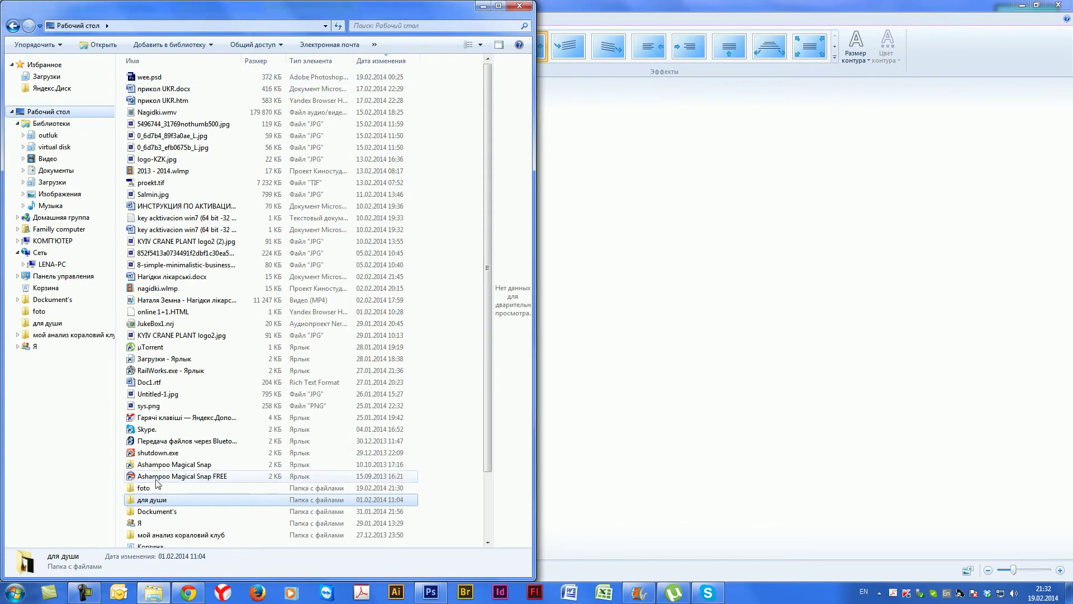
pyautogui.doubleClick(152, 492)
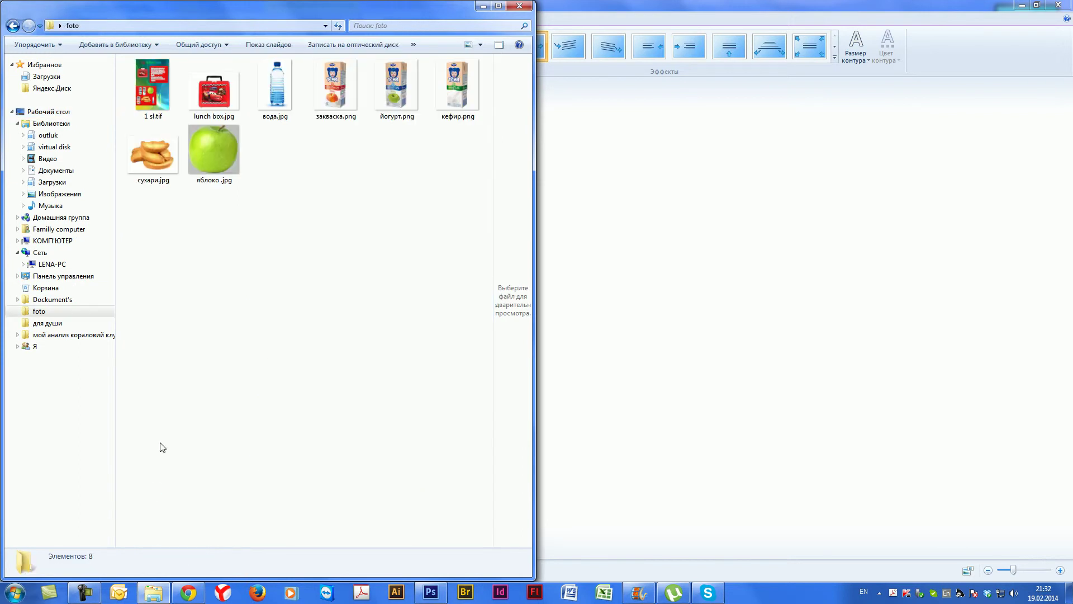
pyautogui.click(210, 63)
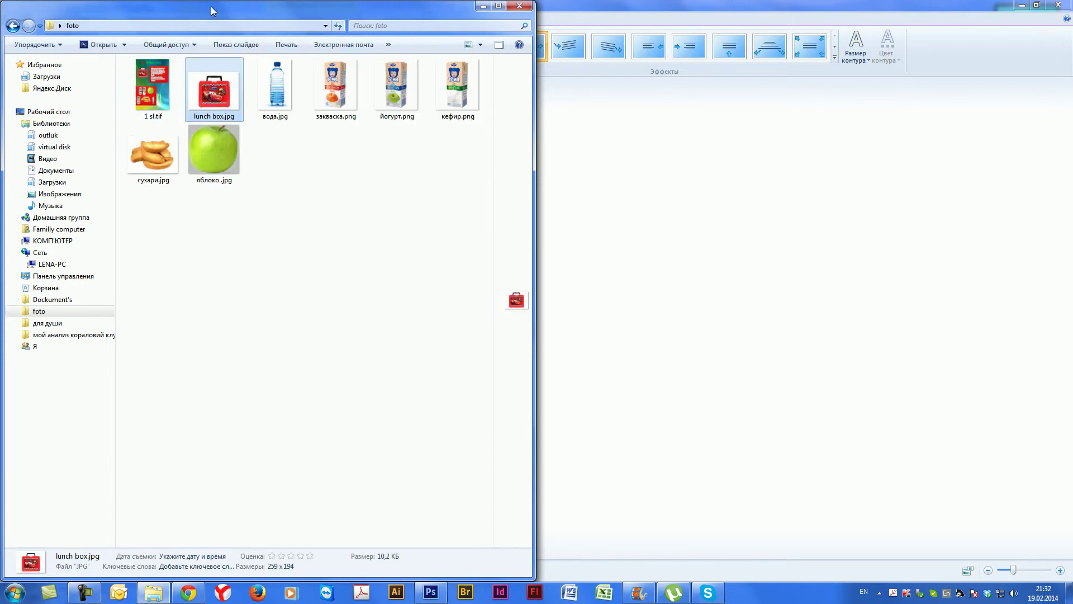
pyautogui.moveTo(207, 14); pyautogui.dragTo(543, 79)
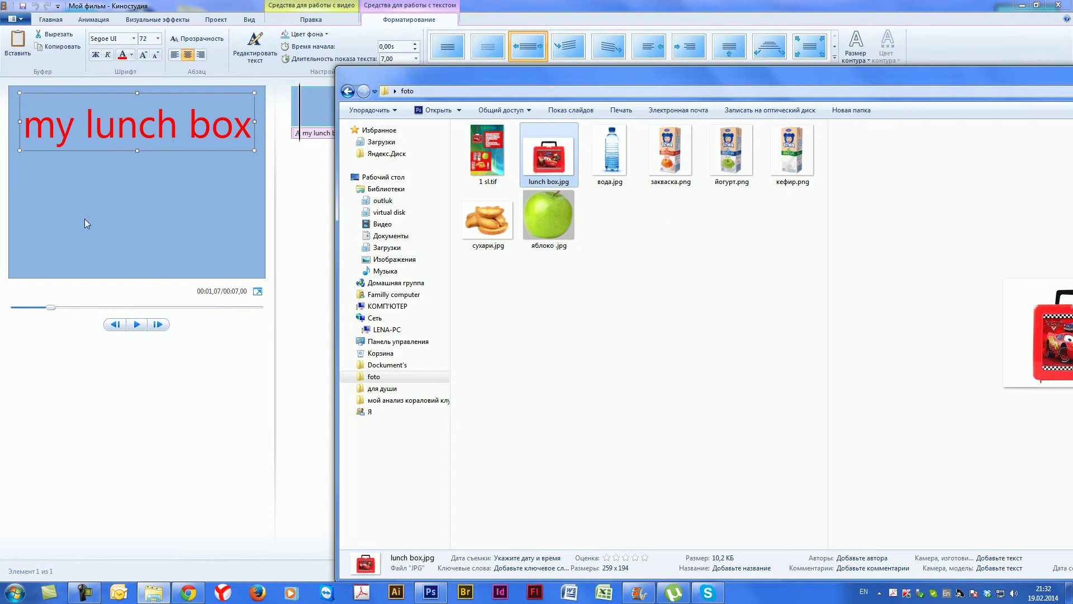
pyautogui.moveTo(557, 81); pyautogui.dragTo(717, 135)
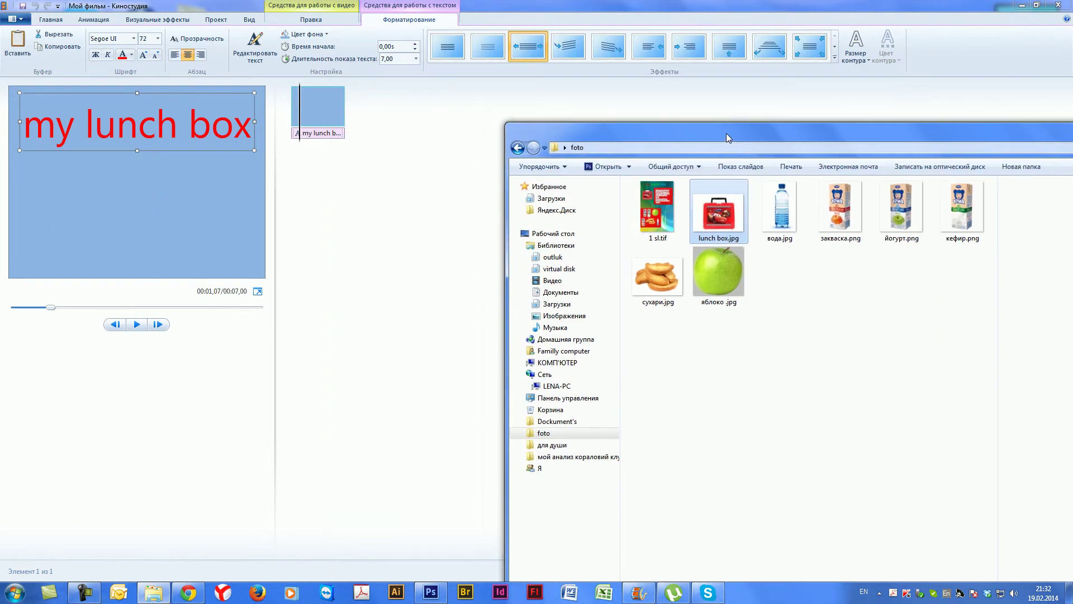
pyautogui.moveTo(720, 220); pyautogui.dragTo(391, 127)
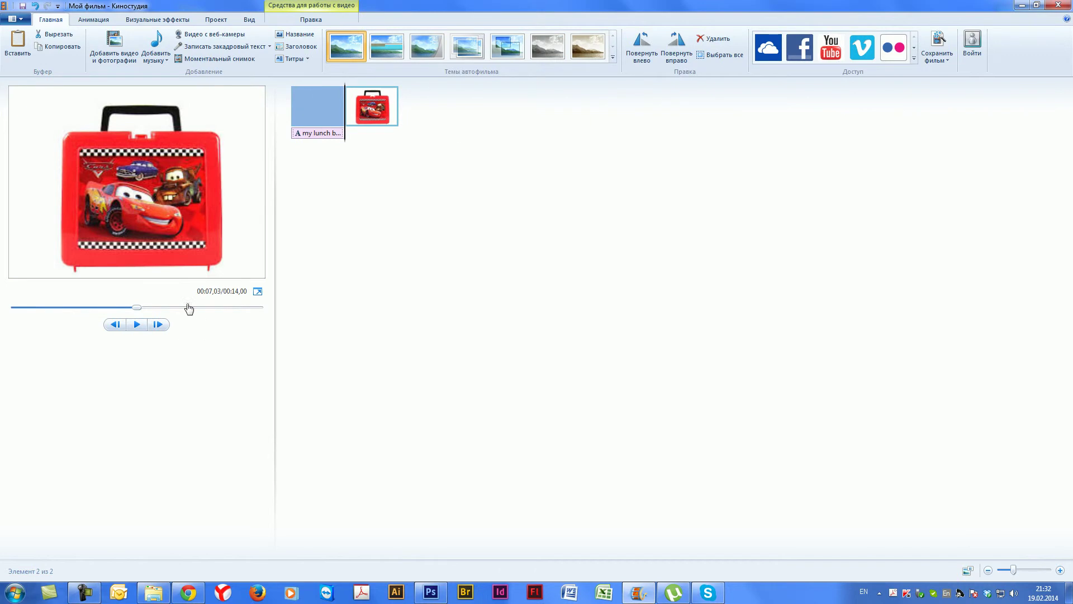
# Play the film from the title slide into the lunch box picture, then stop the playback
pyautogui.click(331, 122)
pyautogui.click(137, 325)
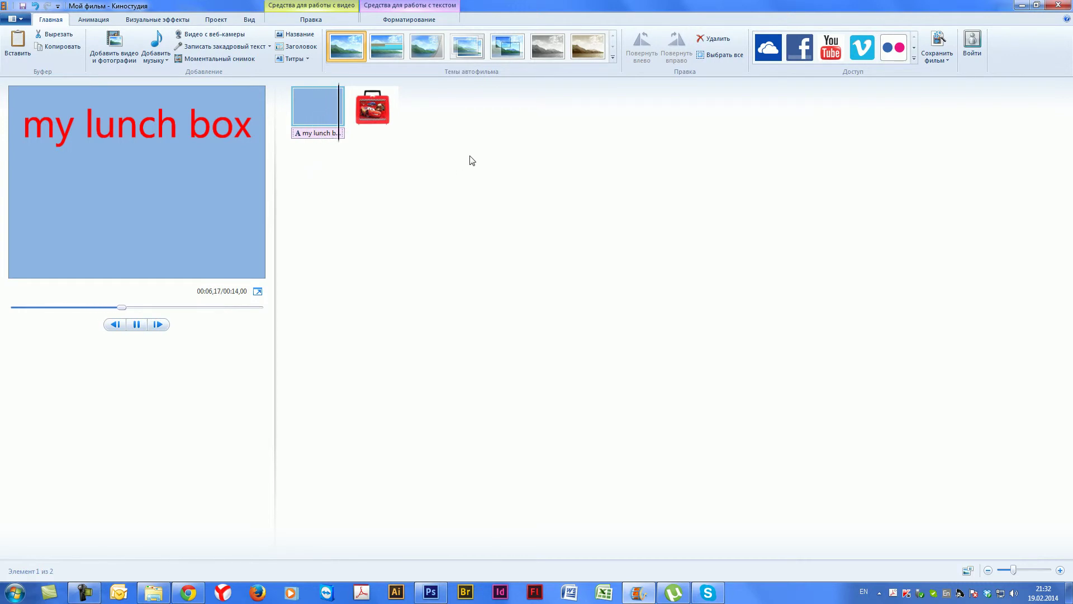
pyautogui.click(137, 324)
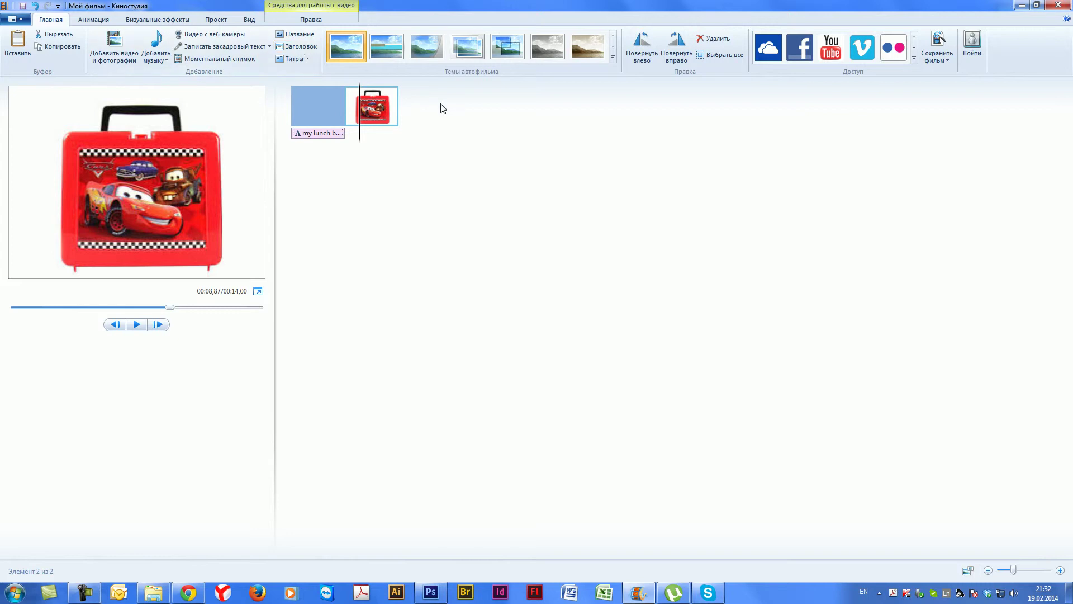
pyautogui.click(299, 49)
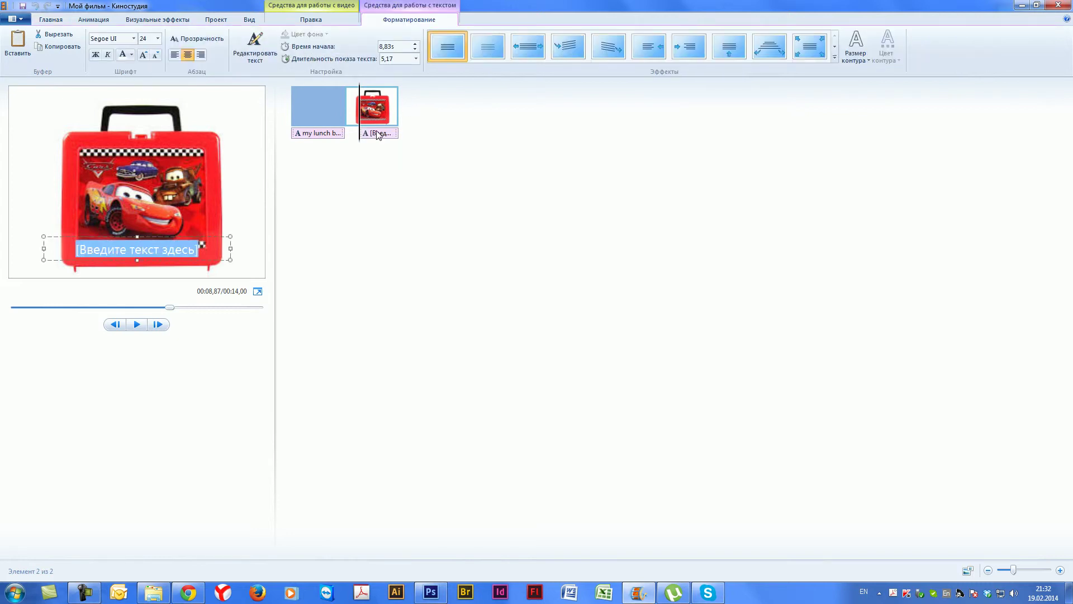
pyautogui.click(379, 134)
pyautogui.press('Delete')
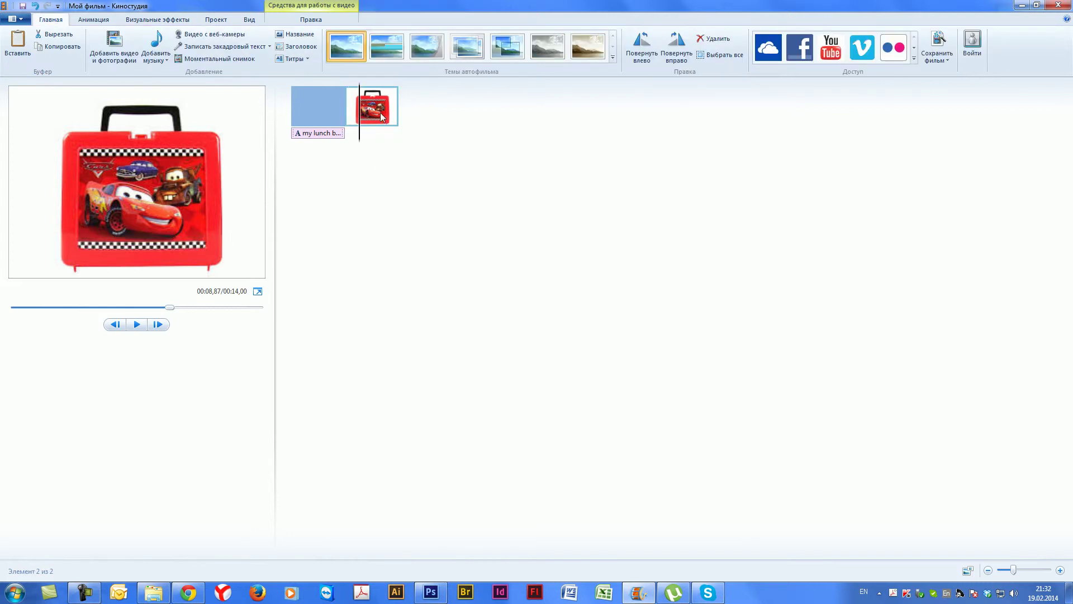
# Add a title slide, place it after the lunch box picture, and replace its placeholder text with "my proekt"
pyautogui.click(296, 34)
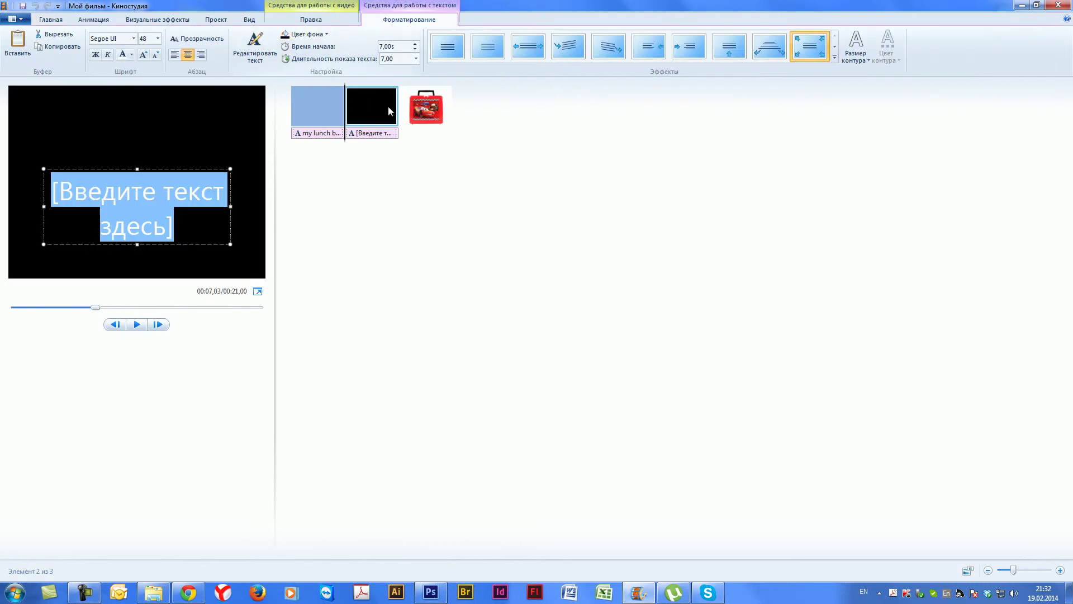
pyautogui.moveTo(373, 107); pyautogui.dragTo(481, 108)
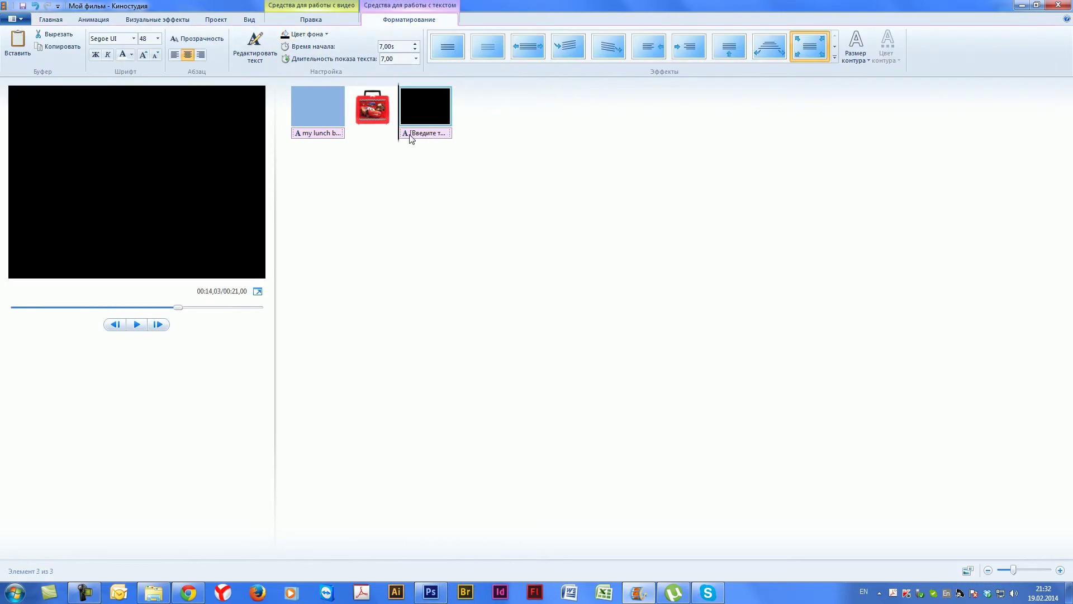
pyautogui.moveTo(68, 195); pyautogui.dragTo(203, 251)
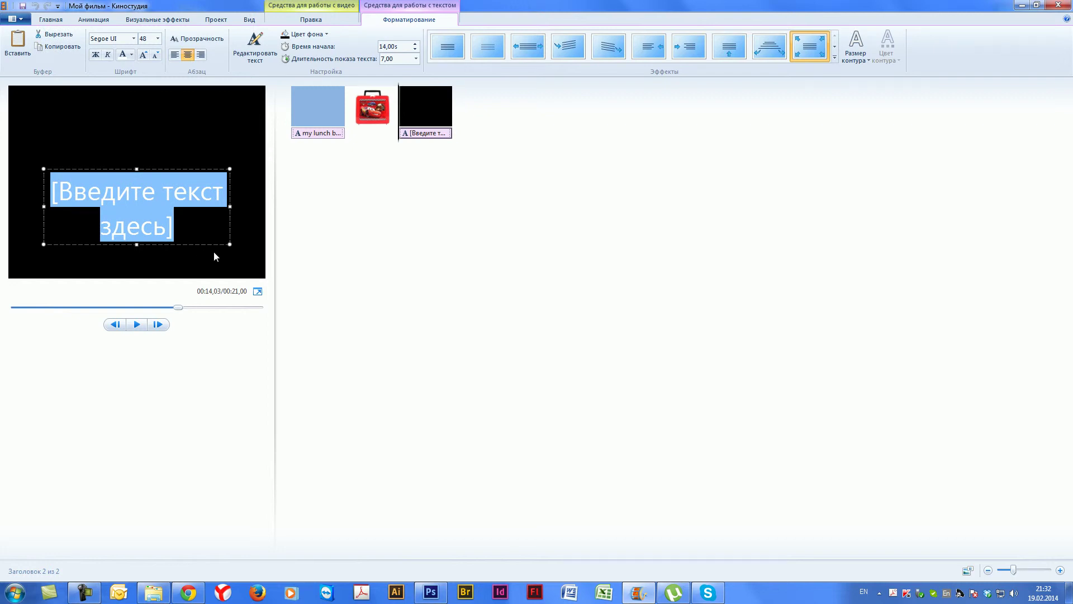
pyautogui.write('my')
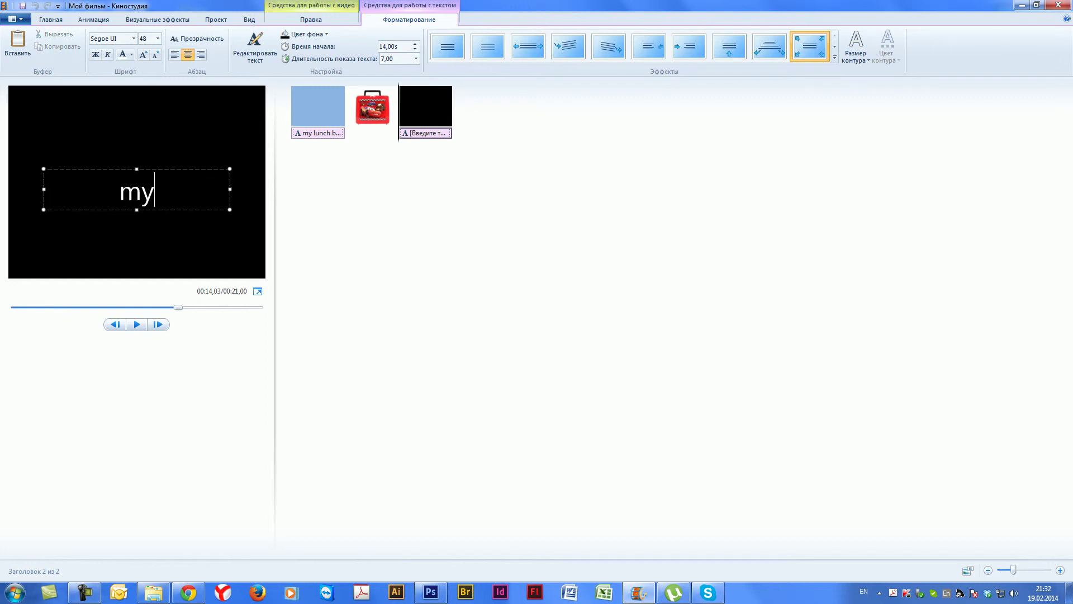
pyautogui.write(' proec')
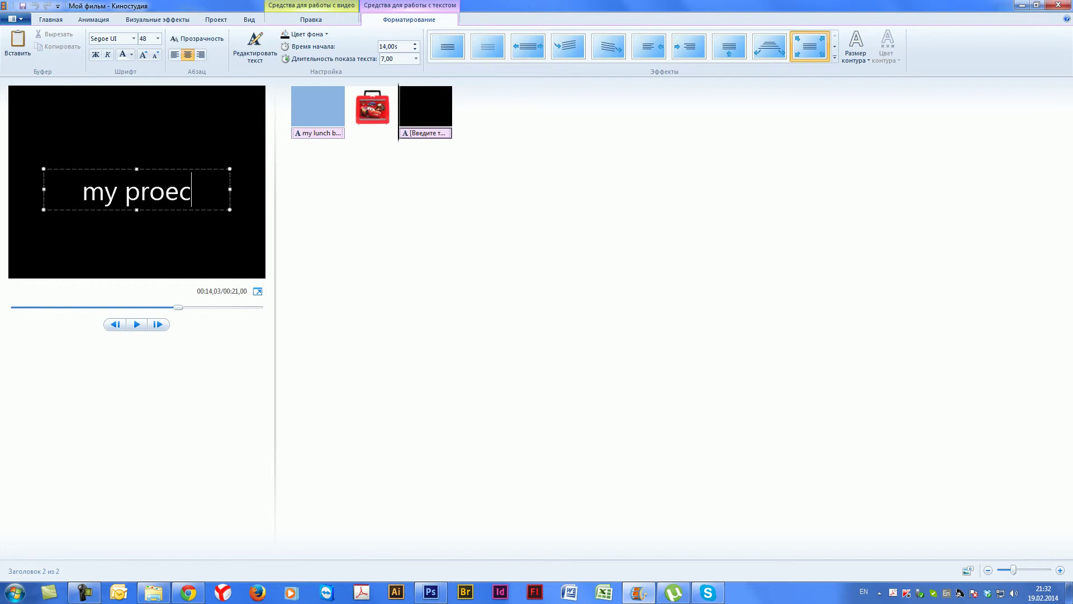
pyautogui.write('t')
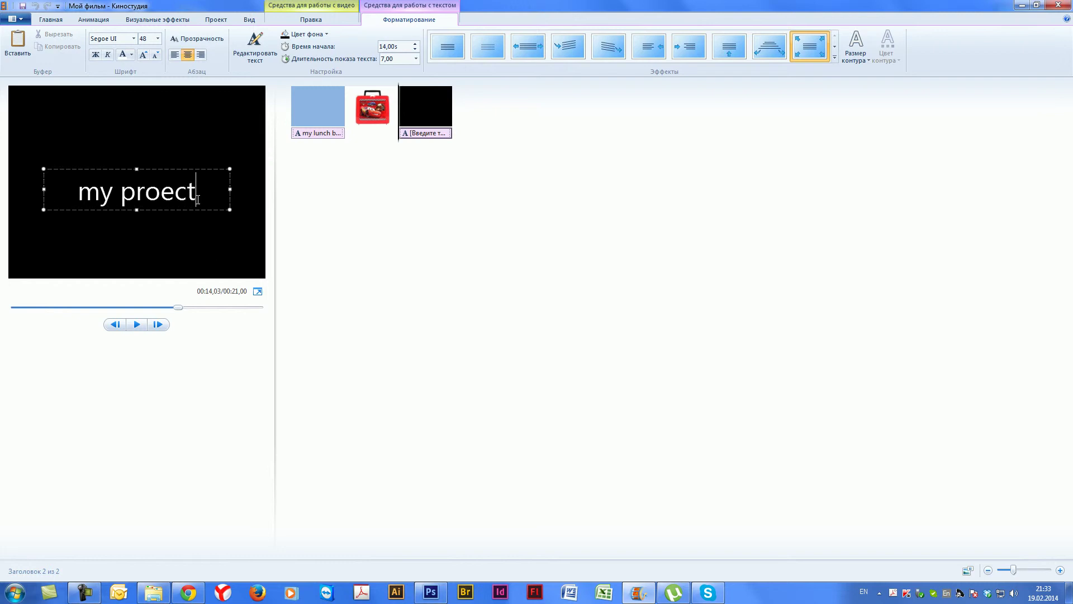
pyautogui.moveTo(175, 192); pyautogui.dragTo(74, 193)
pyautogui.write('k')
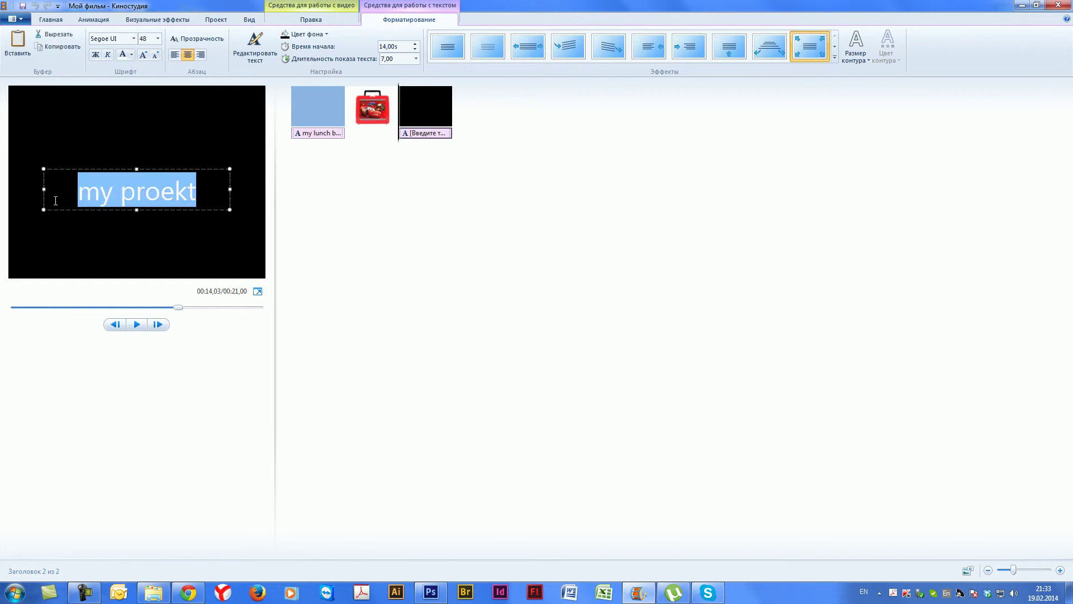
# Give the "my proekt" slide a light blue background and format its text in red at size 72
pyautogui.click(311, 35)
pyautogui.click(312, 78)
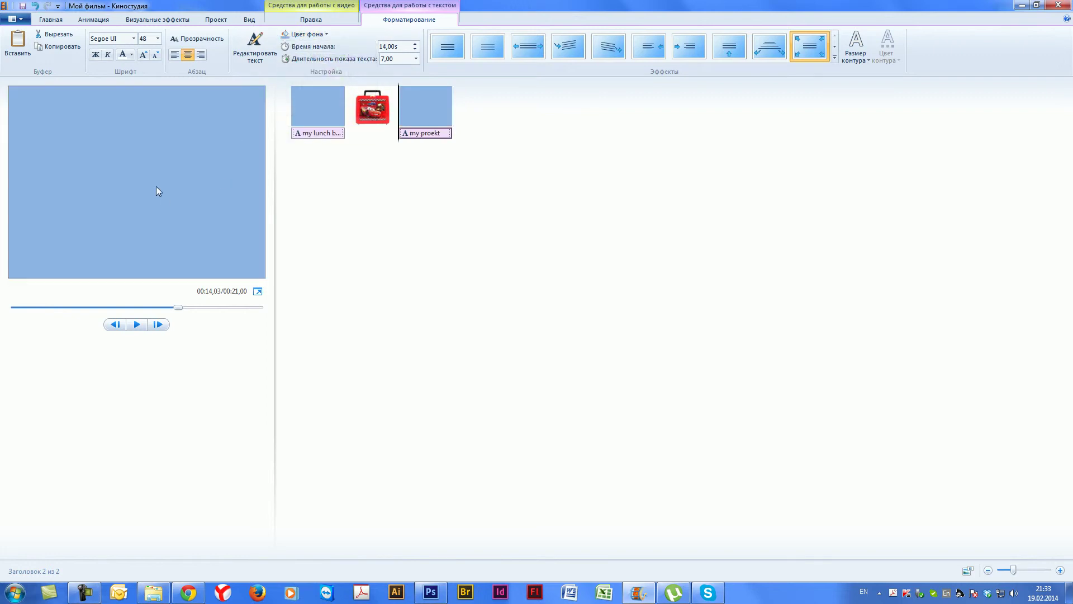
pyautogui.moveTo(81, 194); pyautogui.dragTo(214, 190)
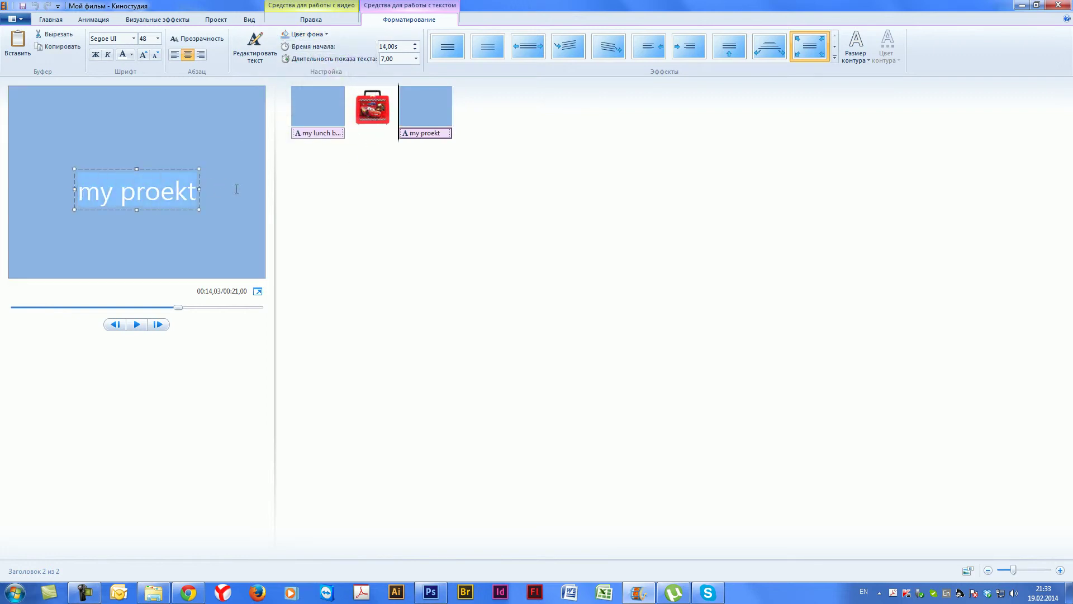
pyautogui.click(132, 54)
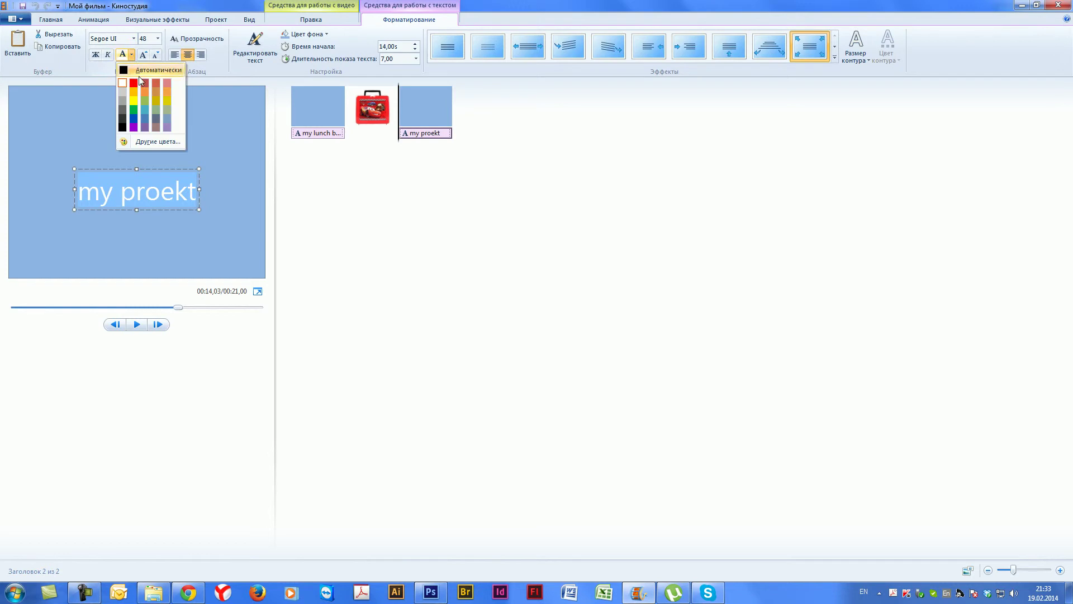
pyautogui.click(134, 83)
pyautogui.click(158, 39)
pyautogui.click(144, 194)
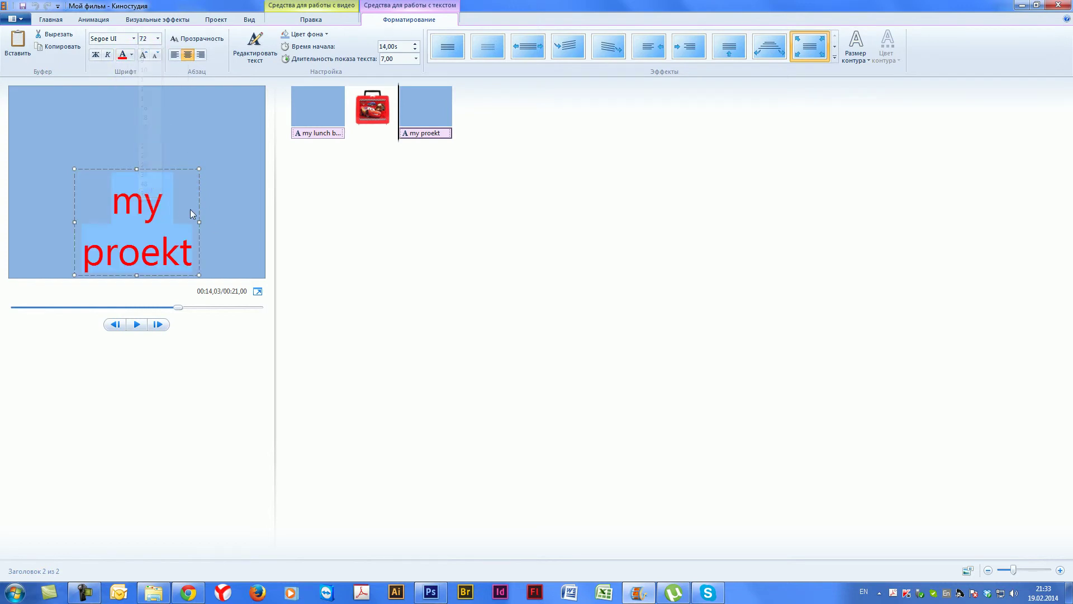
# Widen the "my proekt" text box so the title fits on one line and move it to the top of the frame
pyautogui.moveTo(200, 219); pyautogui.dragTo(278, 218)
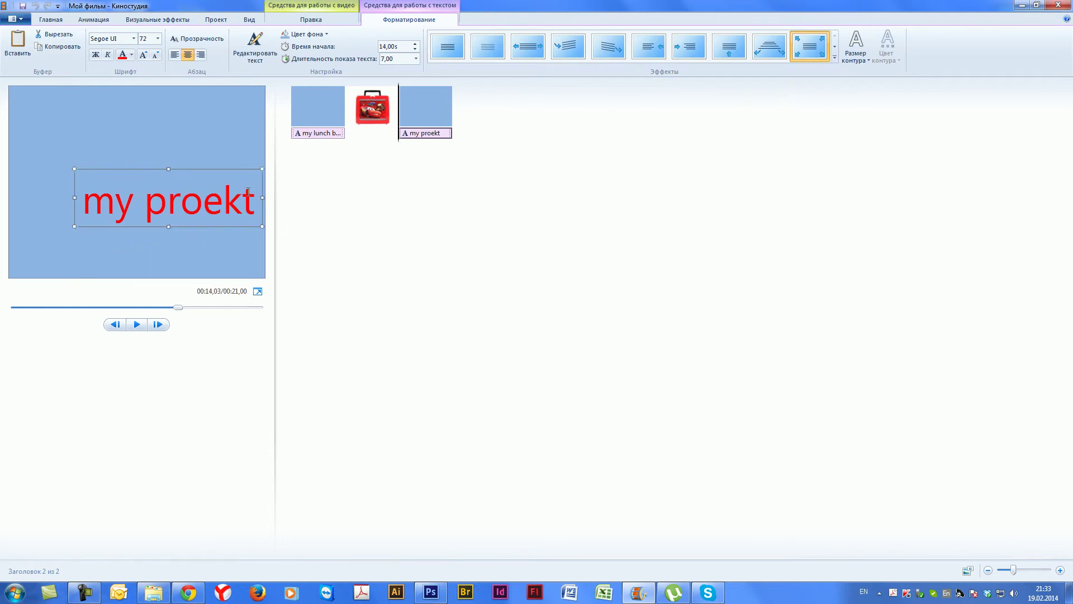
pyautogui.moveTo(203, 185); pyautogui.dragTo(178, 182)
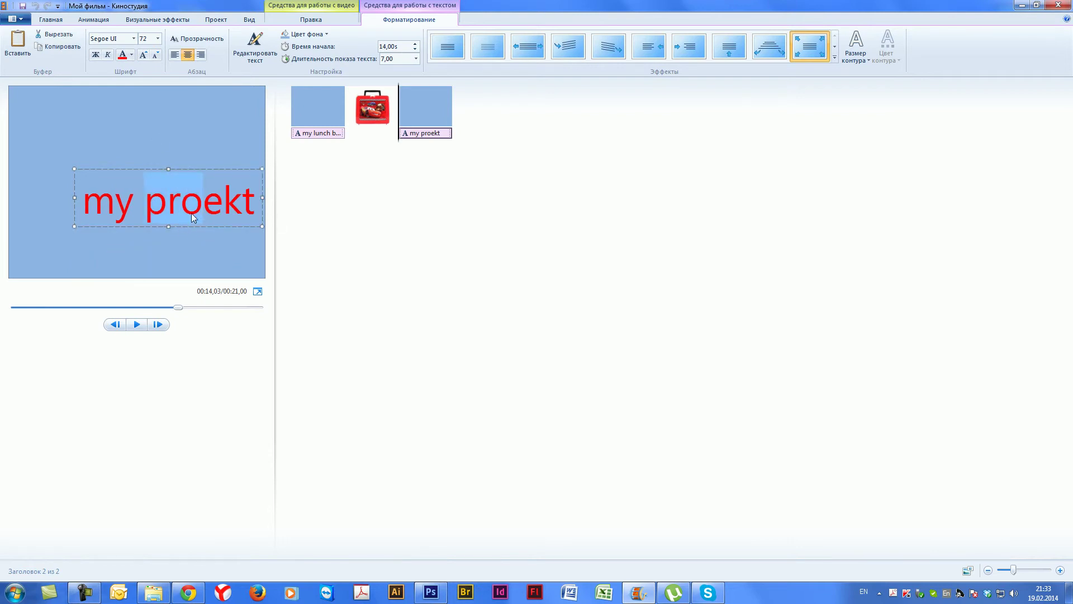
pyautogui.moveTo(196, 225); pyautogui.dragTo(162, 153)
pyautogui.hotkey('ctrl', 'a')
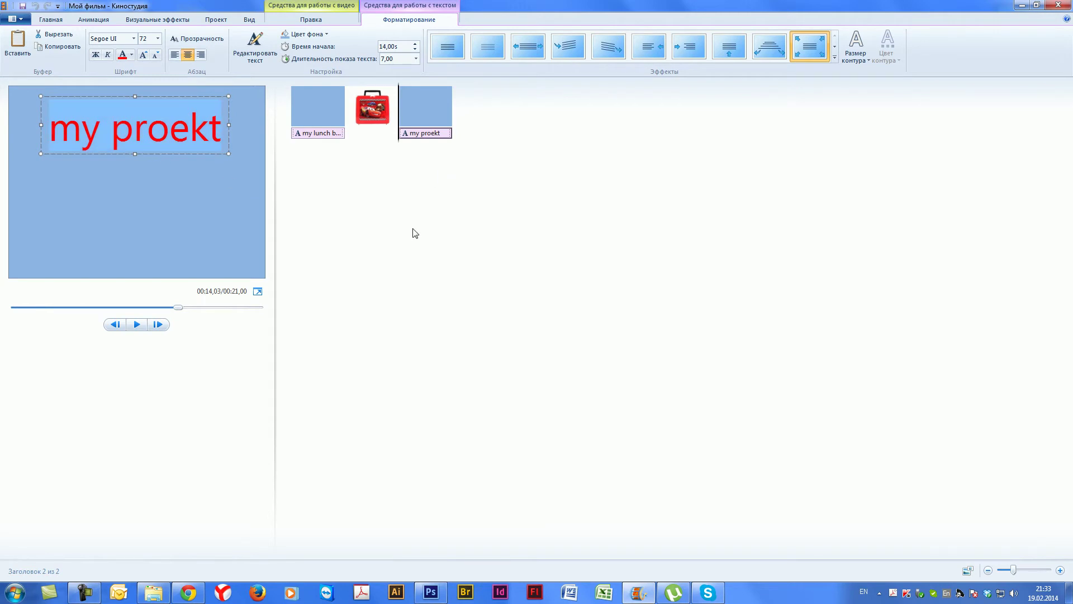
# Open the foto folder in Windows Explorer and add 1 sl.tif to the film after the "my proekt" slide
pyautogui.click(154, 592)
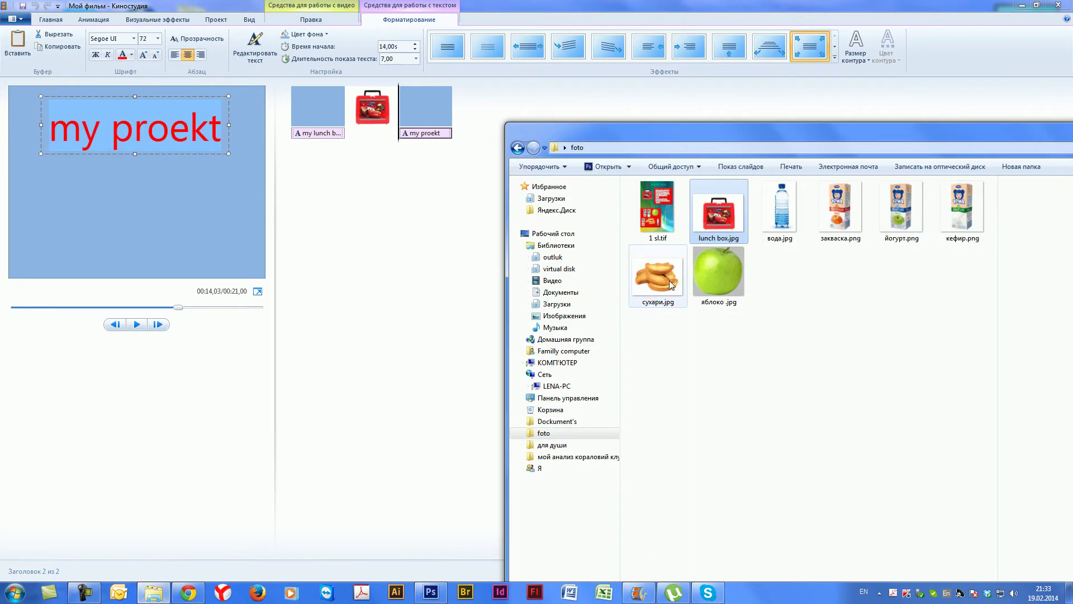
pyautogui.moveTo(665, 224); pyautogui.dragTo(479, 107)
# Preview the film full screen from the first title slide, then leave the full-screen view
pyautogui.click(318, 130)
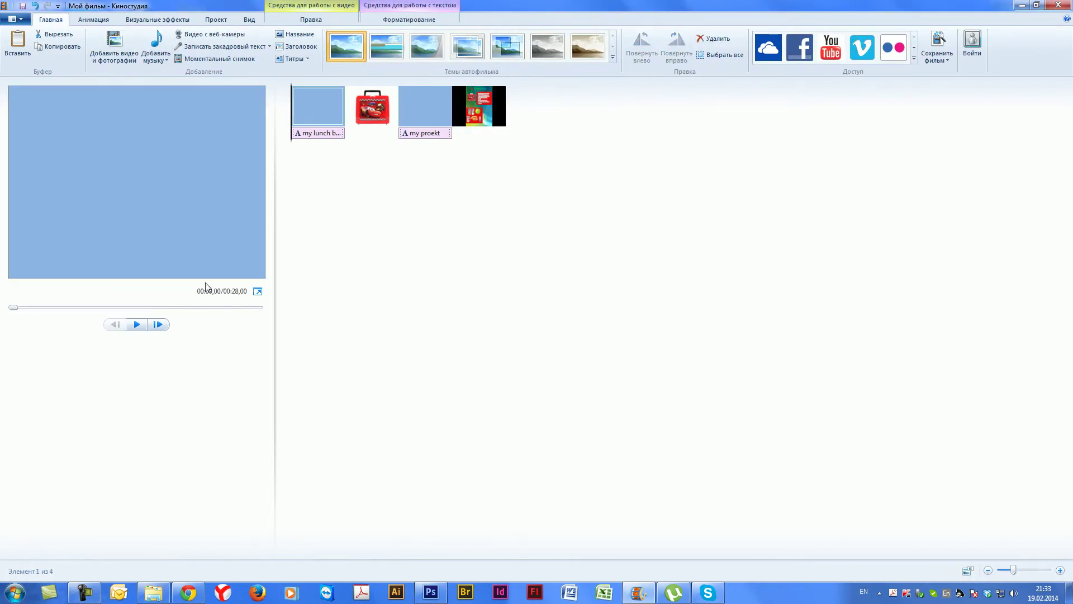
pyautogui.click(258, 292)
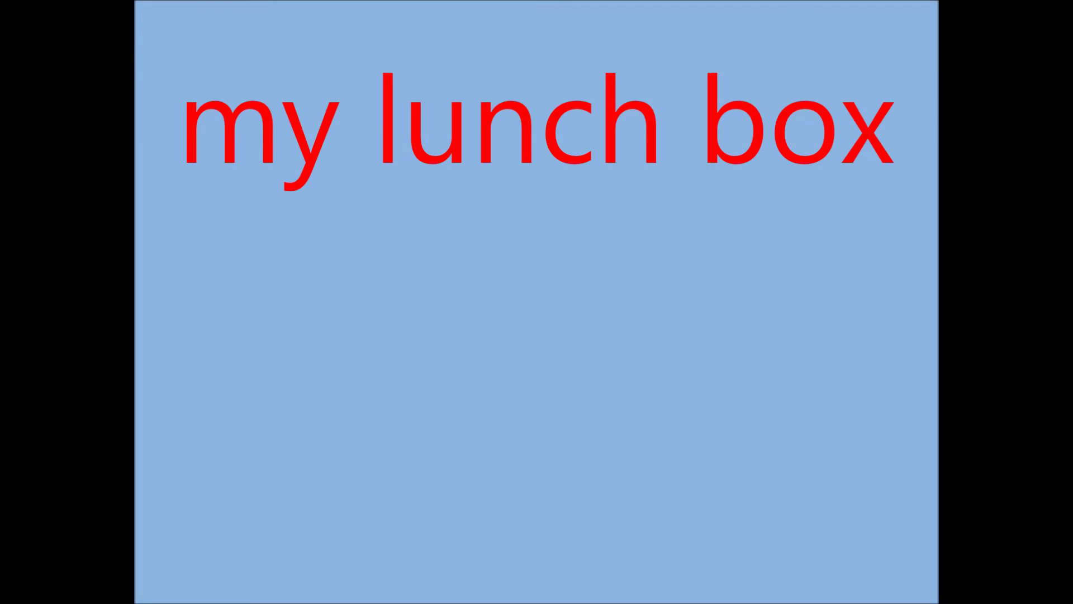
pyautogui.press('Escape')
pyautogui.click(138, 331)
# Set the duration of both title slides, "my lunch box" and "my proekt", to 3 seconds each
pyautogui.click(392, 19)
pyautogui.click(317, 89)
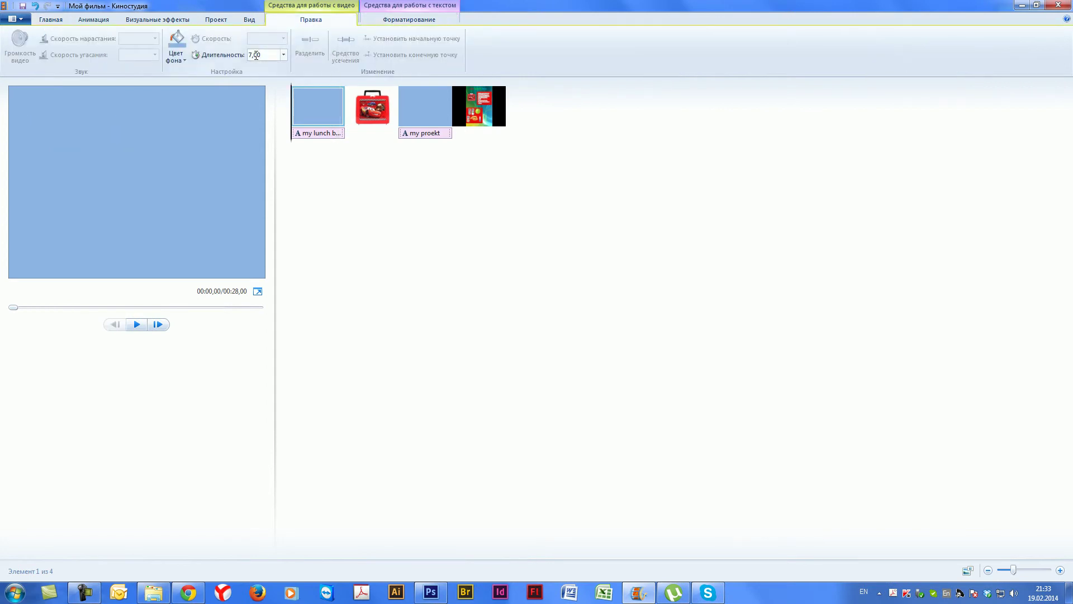
pyautogui.click(252, 54)
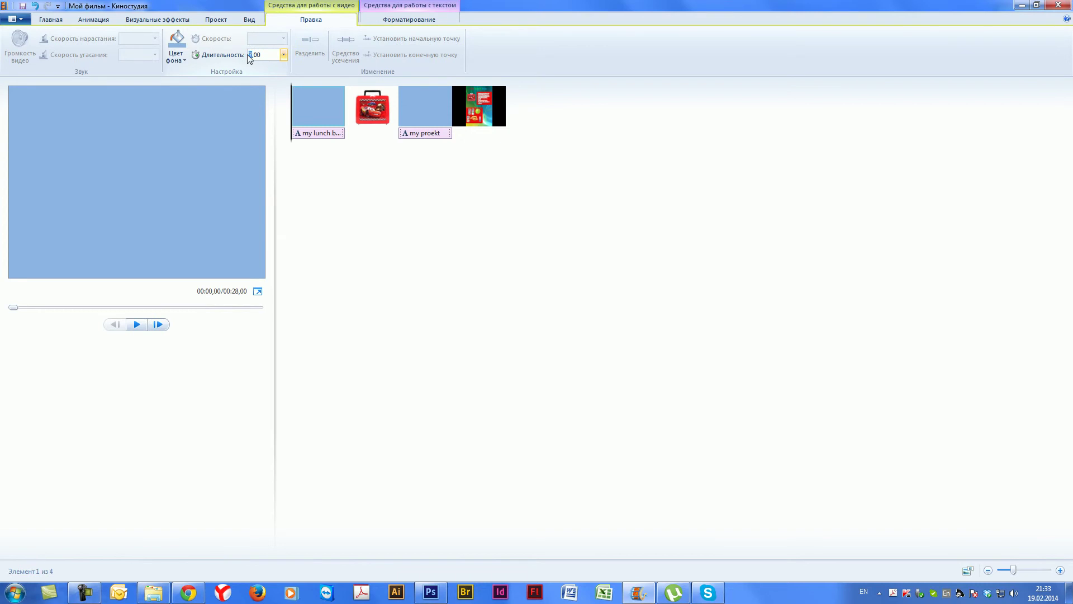
pyautogui.write('3,0')
pyautogui.press('Return')
pyautogui.click(400, 89)
pyautogui.click(251, 55)
pyautogui.write('3')
# Set the display duration of the 1 sl.tif picture to 35 seconds
pyautogui.click(474, 92)
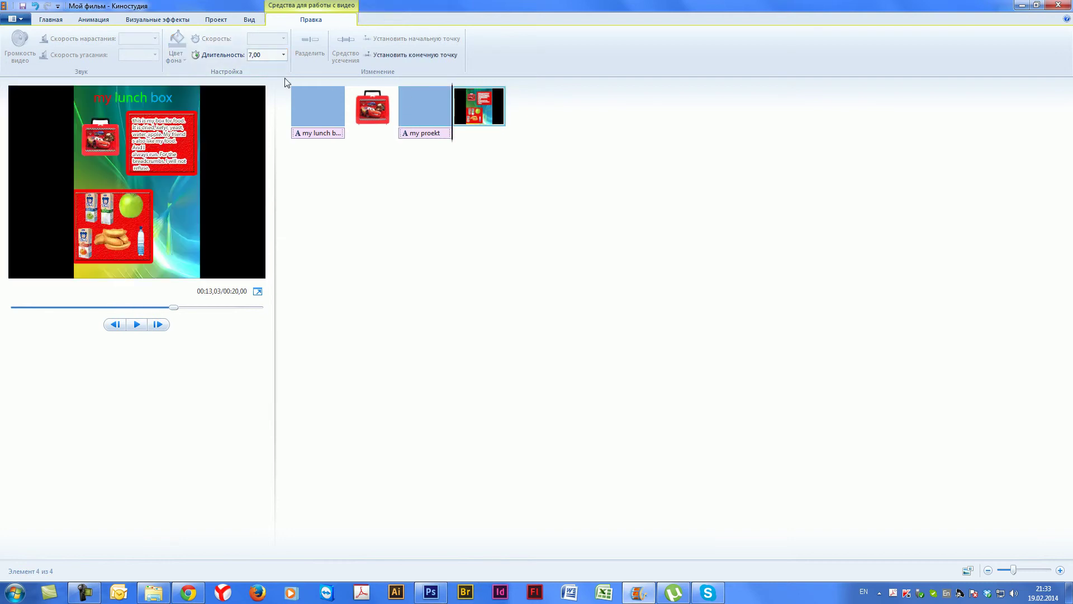
pyautogui.click(251, 55)
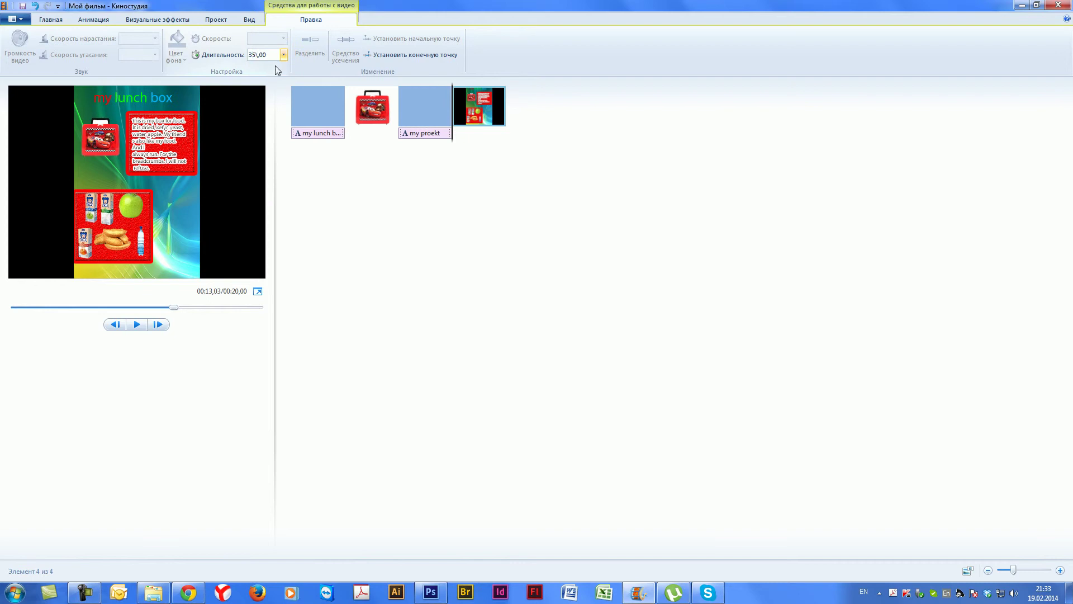
pyautogui.write('35')
pyautogui.press('Return')
# Set the display duration of the lunch box picture to 3 seconds
pyautogui.click(376, 102)
pyautogui.click(251, 54)
pyautogui.write('3')
pyautogui.press('Return')
# Preview the film around the 1 sl.tif picture, then bring up the Chrome window and minimise it again
pyautogui.click(506, 105)
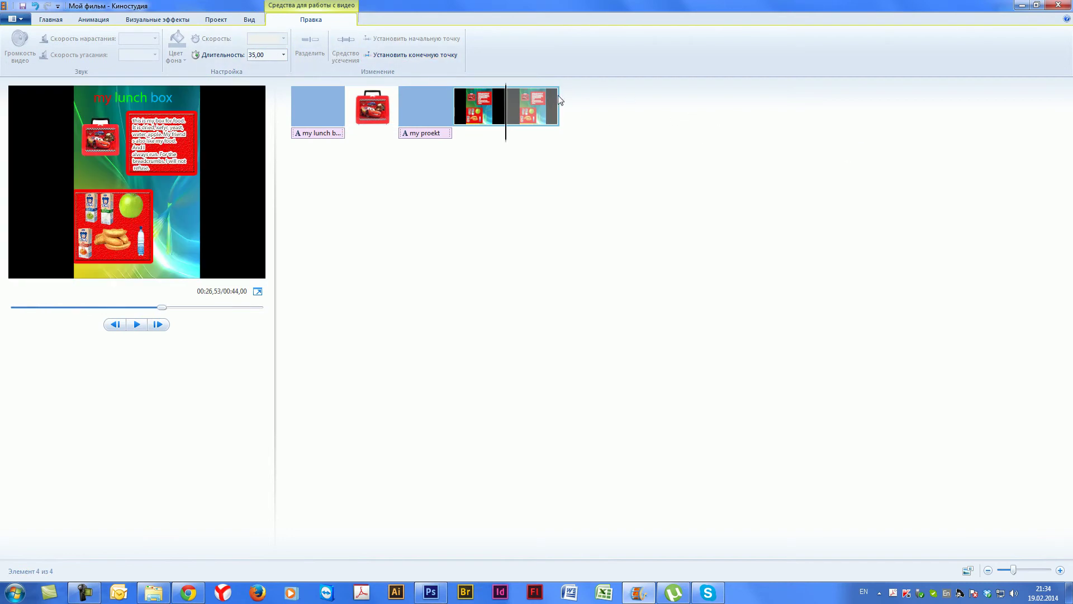
pyautogui.press('space')
pyautogui.click(137, 325)
pyautogui.click(188, 593)
pyautogui.click(1018, 23)
# Add a title slide at the end of the film after the 1 sl.tif picture and start its text with "my"
pyautogui.click(51, 20)
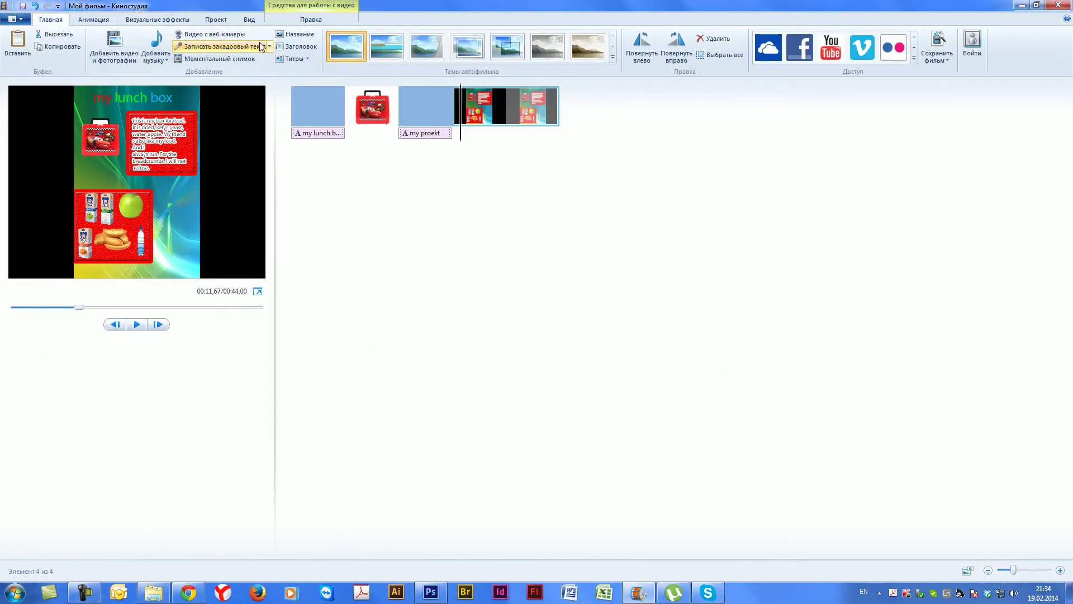
pyautogui.click(302, 39)
pyautogui.moveTo(501, 140); pyautogui.dragTo(643, 109)
pyautogui.click(585, 135)
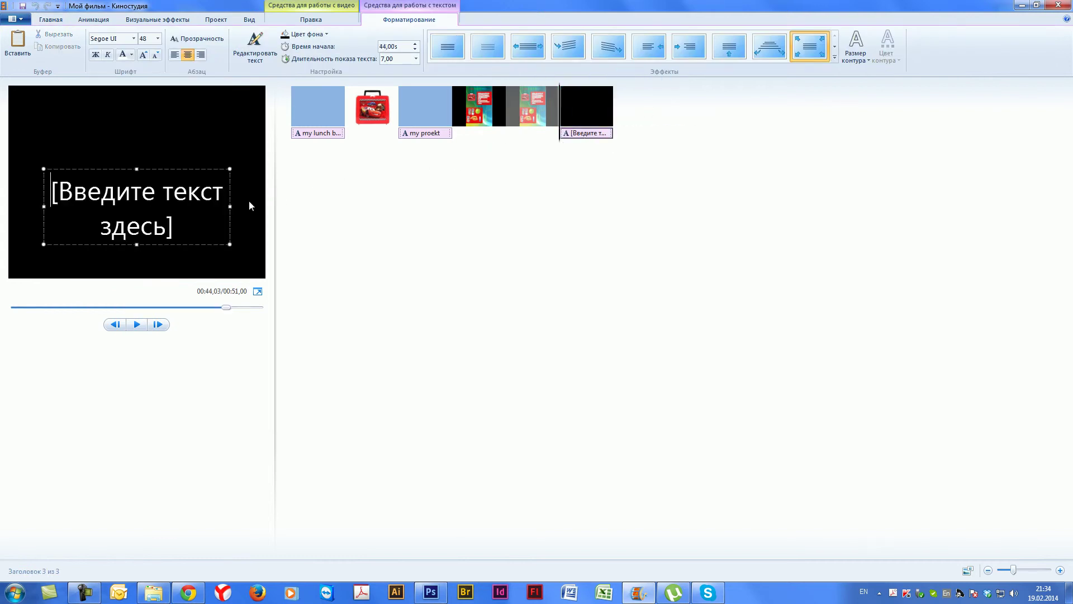
pyautogui.moveTo(45, 204); pyautogui.dragTo(214, 244)
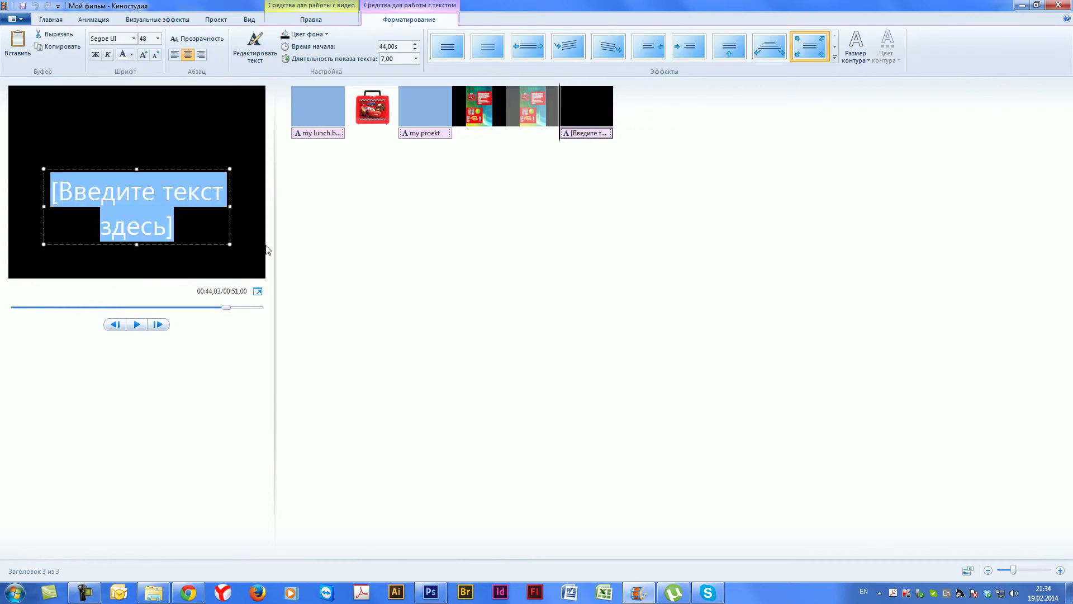
pyautogui.write('my')
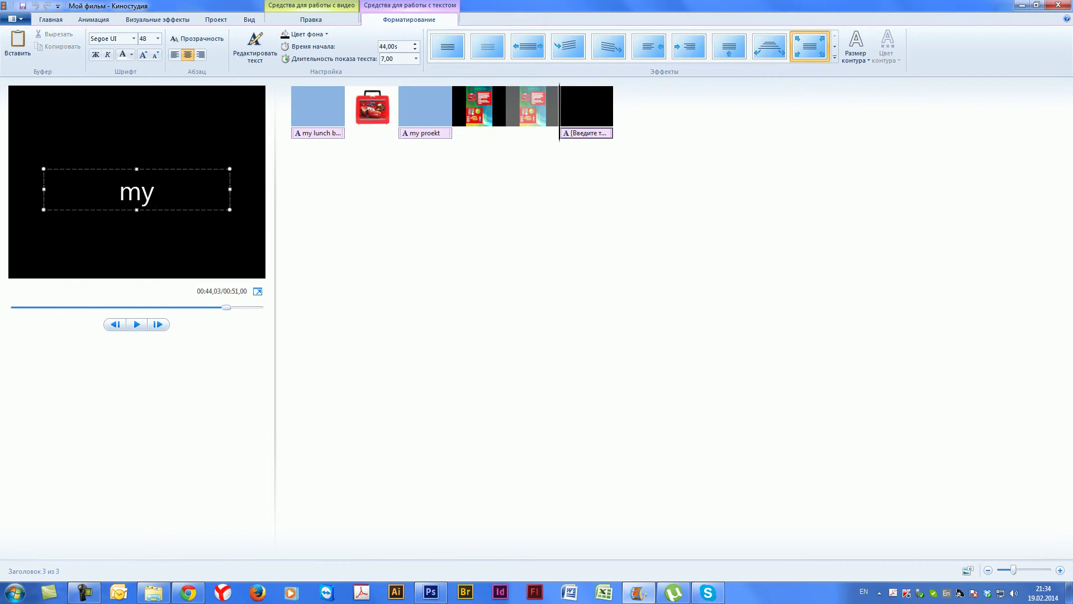
# Switch to Google Translate in Chrome and replace the Ukrainian source text with "їжа" to translate it into English
pyautogui.click(188, 592)
pyautogui.hotkey('ctrl', 'a')
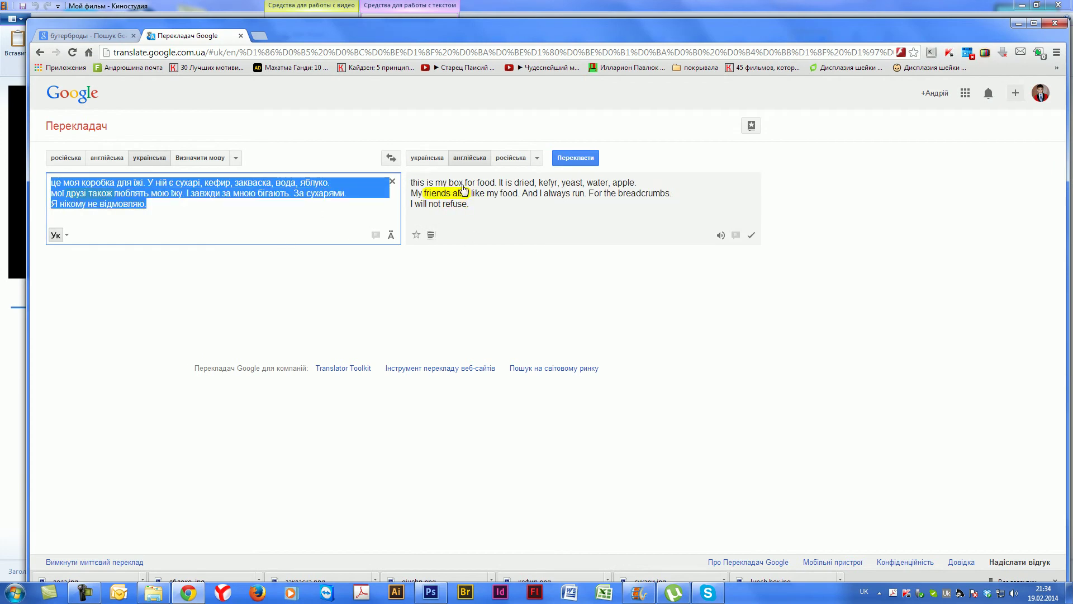
pyautogui.click(170, 204)
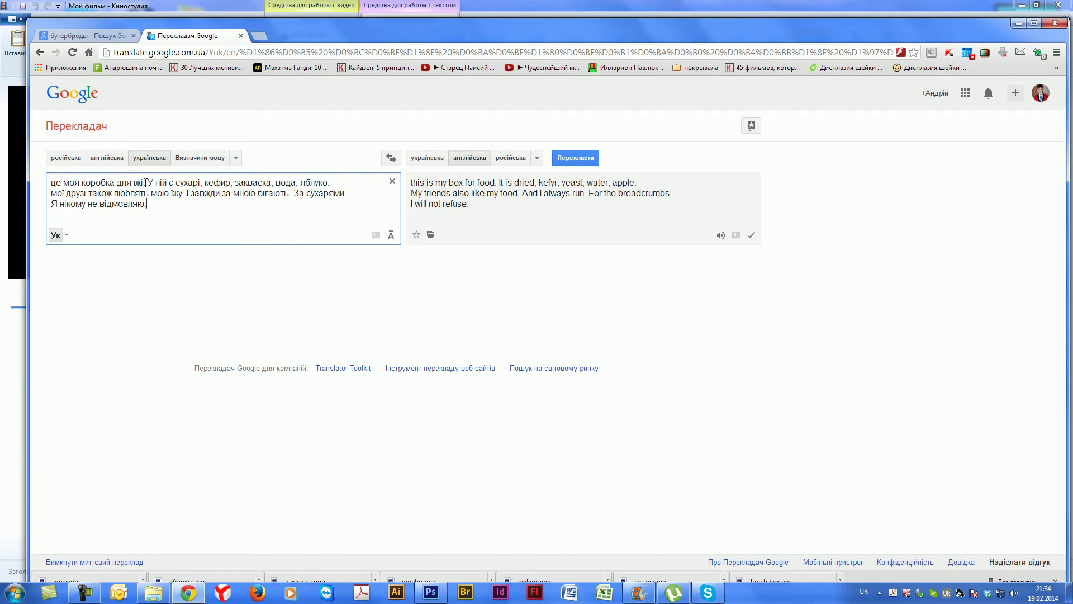
pyautogui.moveTo(144, 183); pyautogui.dragTo(1, 176)
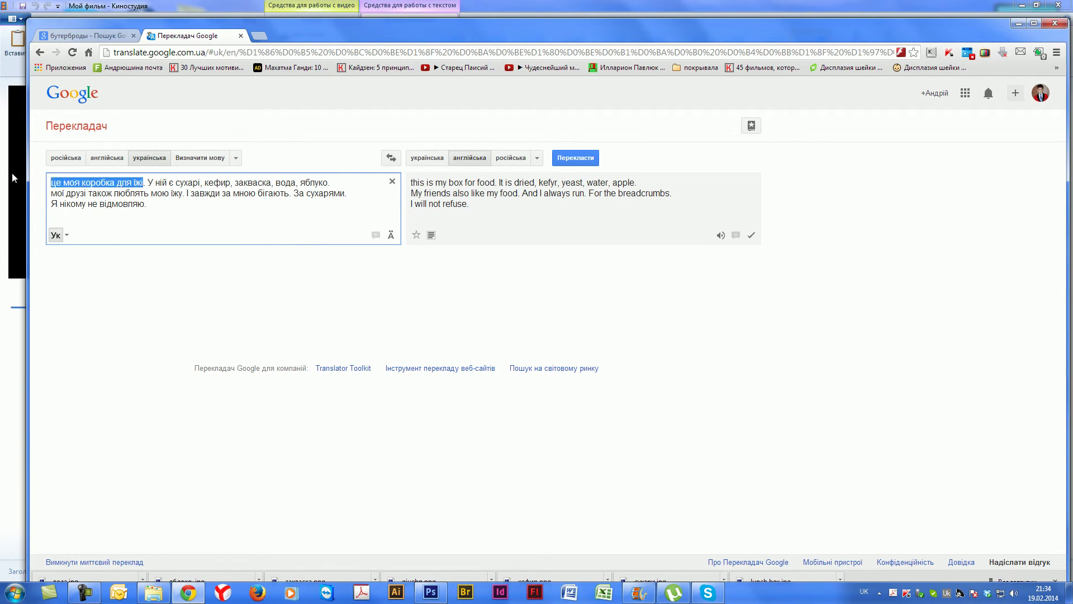
pyautogui.hotkey('ctrl', 'a')
pyautogui.write('ї')
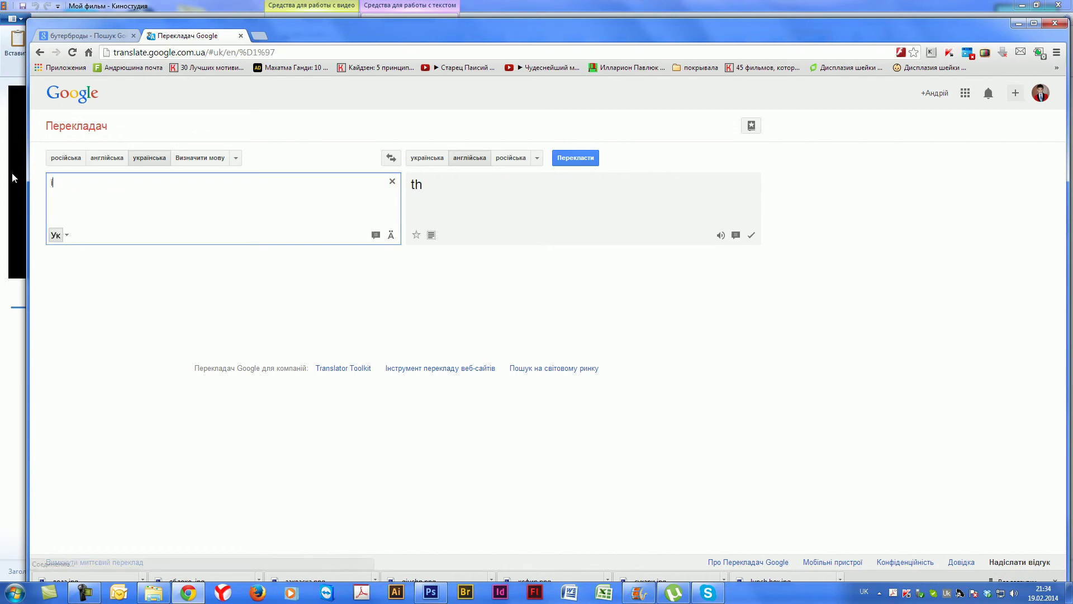
pyautogui.write('жа')
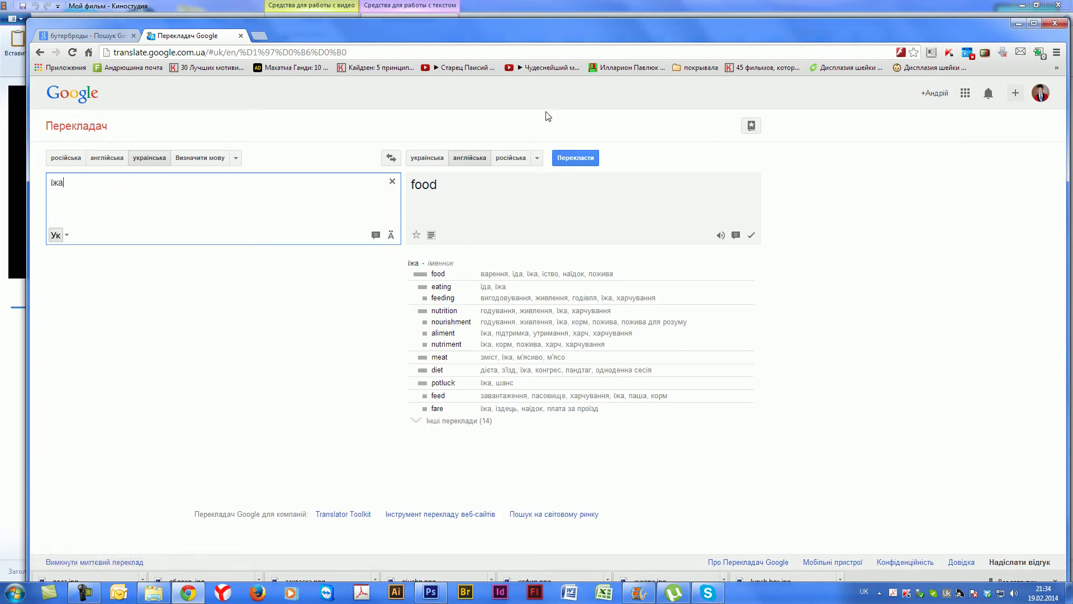
# Copy the translation "food", return to Movie Maker, and paste it after "my" in the new title
pyautogui.moveTo(483, 177); pyautogui.dragTo(411, 197)
pyautogui.hotkey('ctrl', 'c')
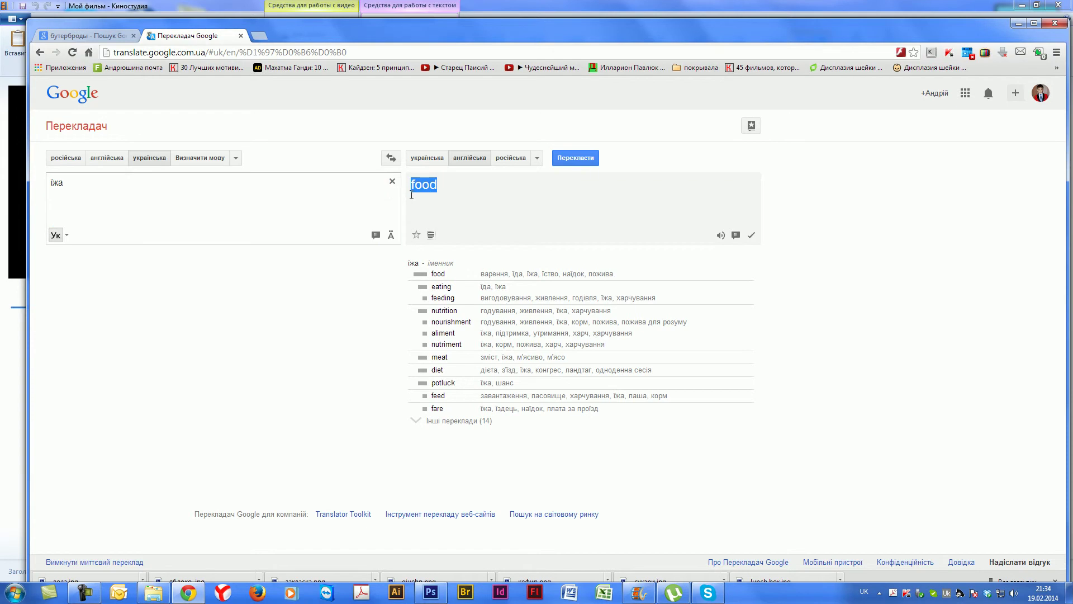
pyautogui.click(1019, 22)
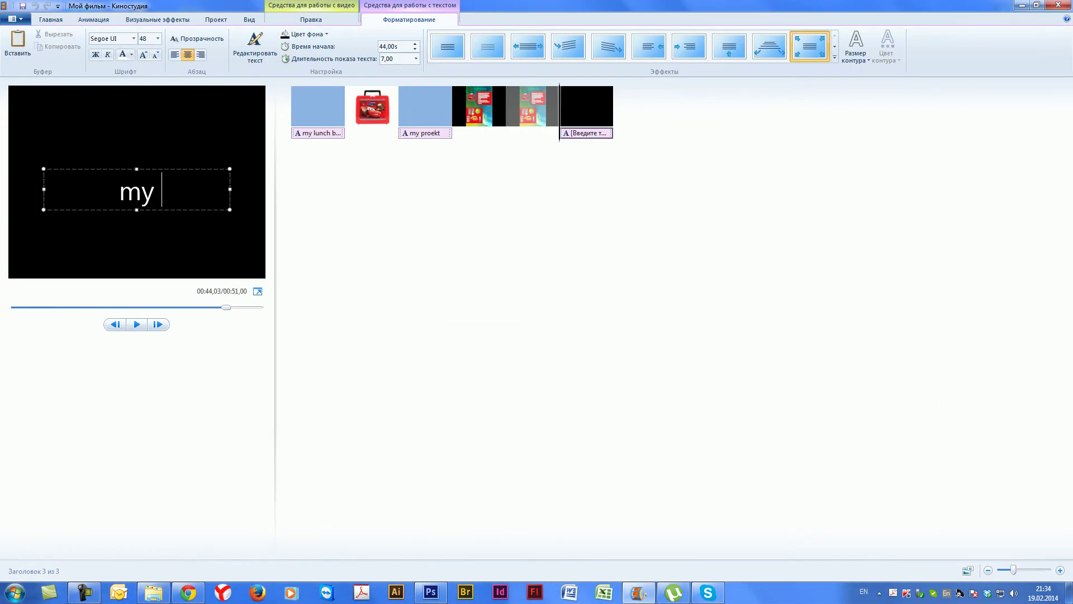
pyautogui.hotkey('ctrl', 'v')
# Change the colour of the whole "my food" title text to red
pyautogui.hotkey('ctrl', 'a')
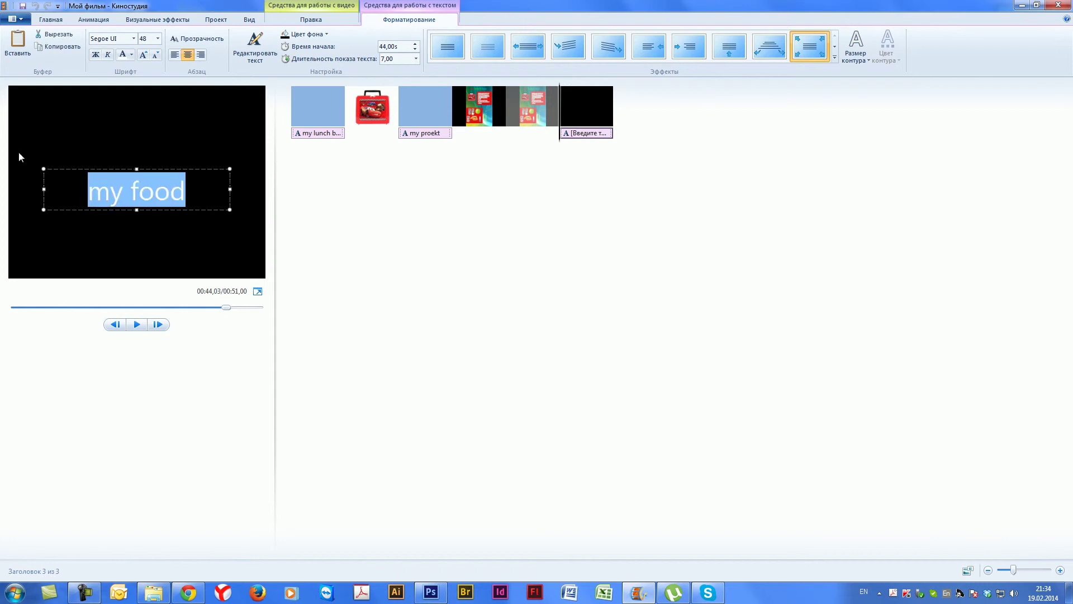
pyautogui.click(131, 54)
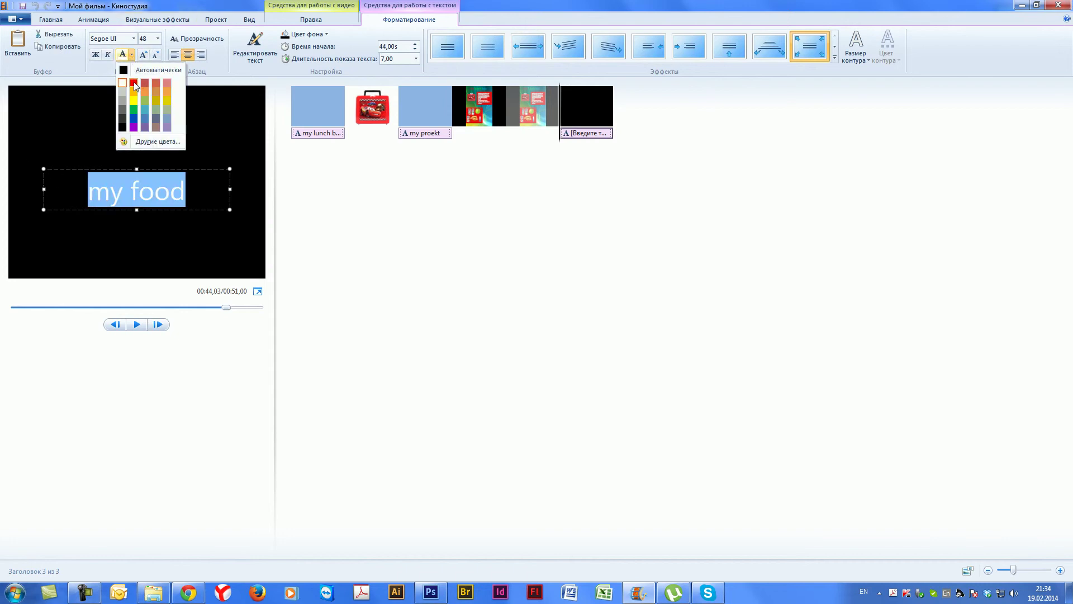
pyautogui.click(134, 82)
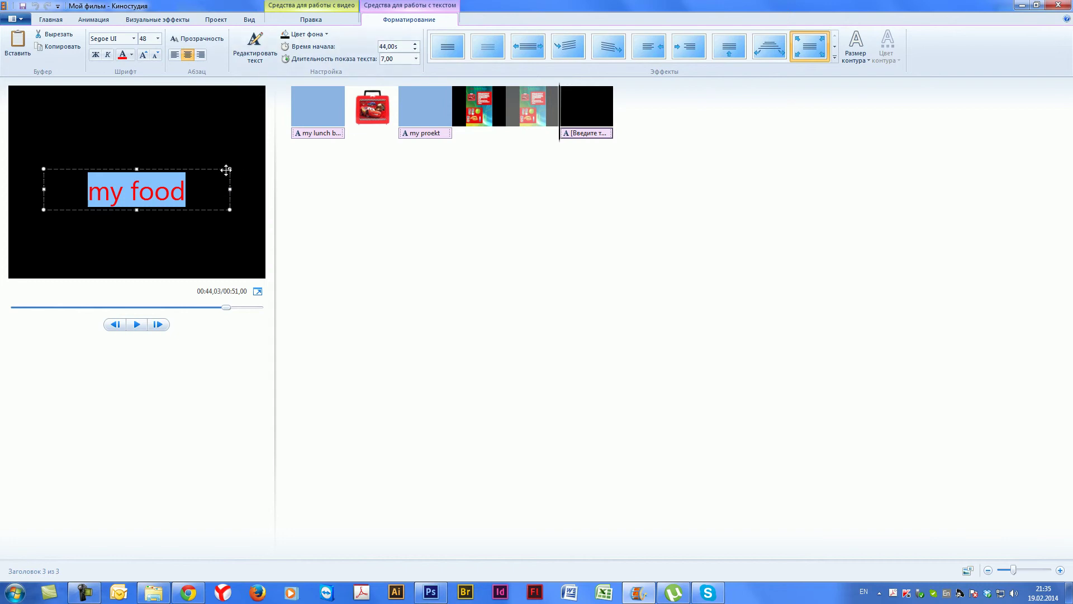
# Give the "my food" slide the same light blue background as the other titles and apply the horizontal stretching text effect
pyautogui.click(304, 34)
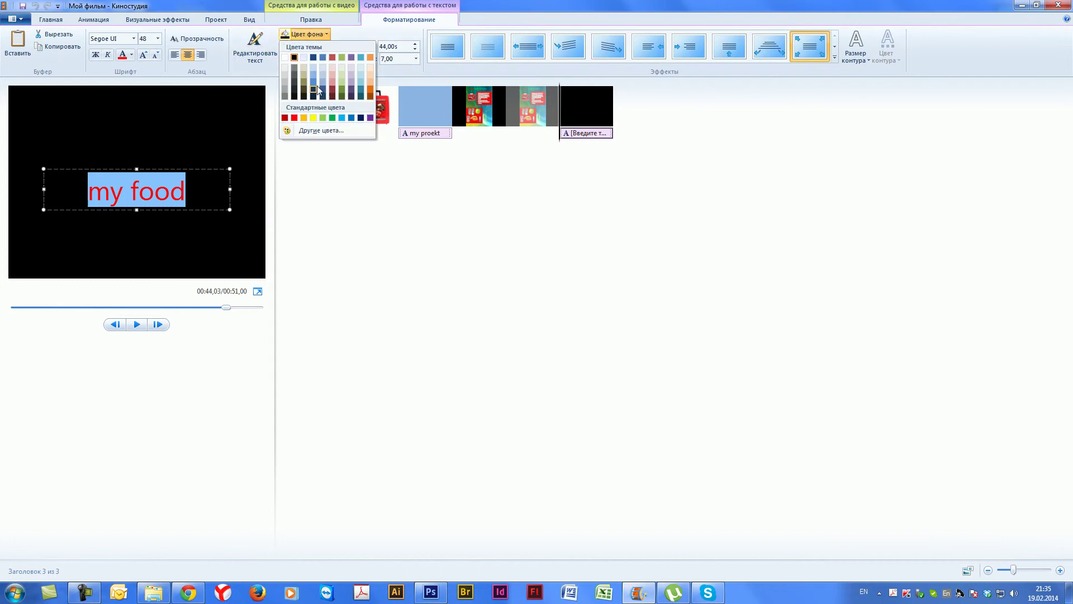
pyautogui.click(314, 82)
pyautogui.click(304, 35)
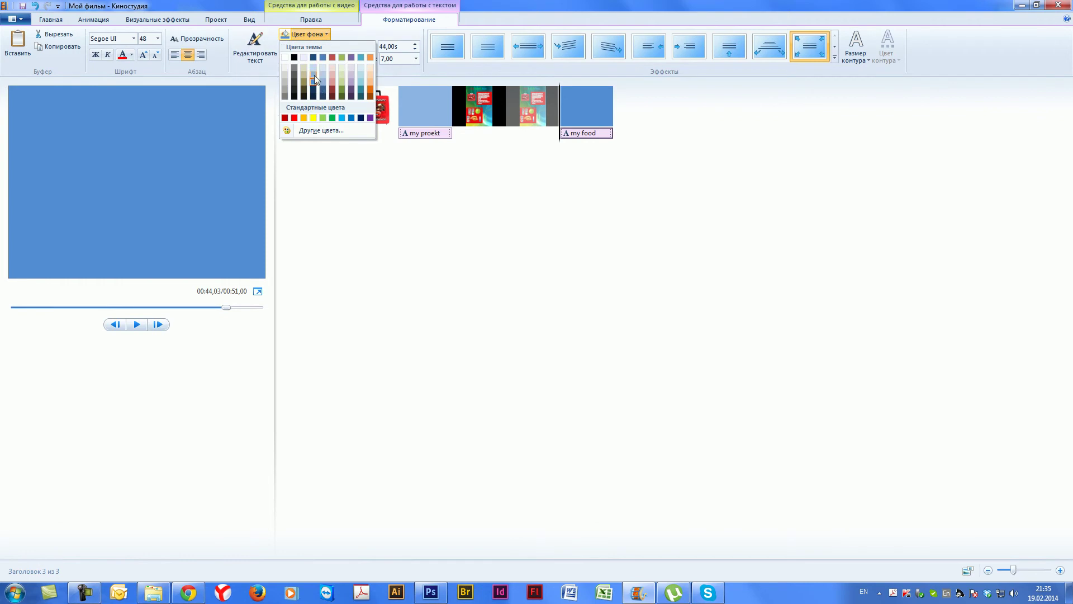
pyautogui.click(314, 77)
pyautogui.click(140, 325)
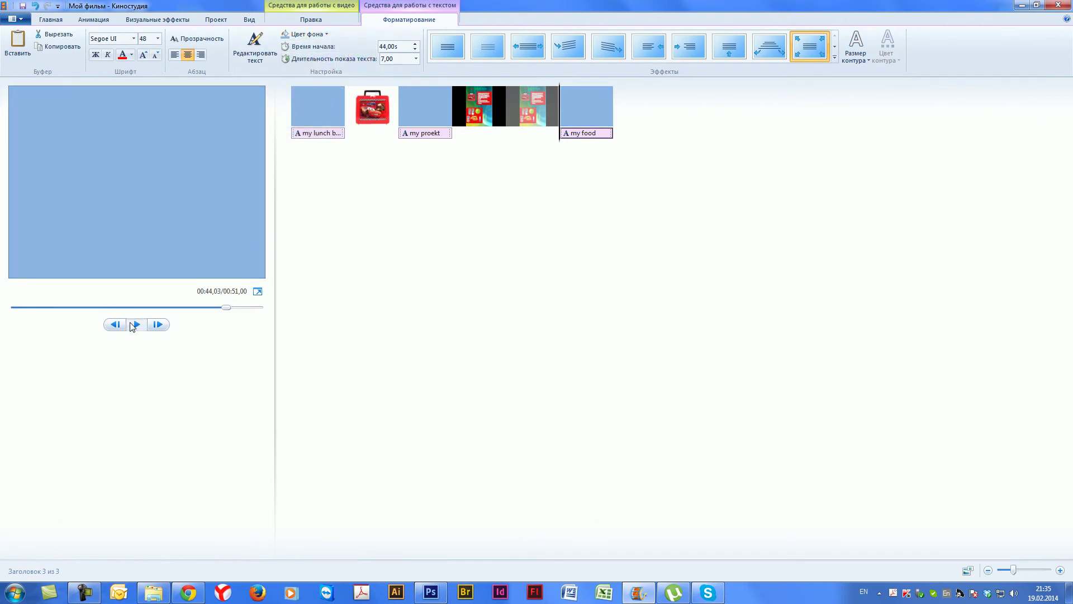
pyautogui.click(525, 50)
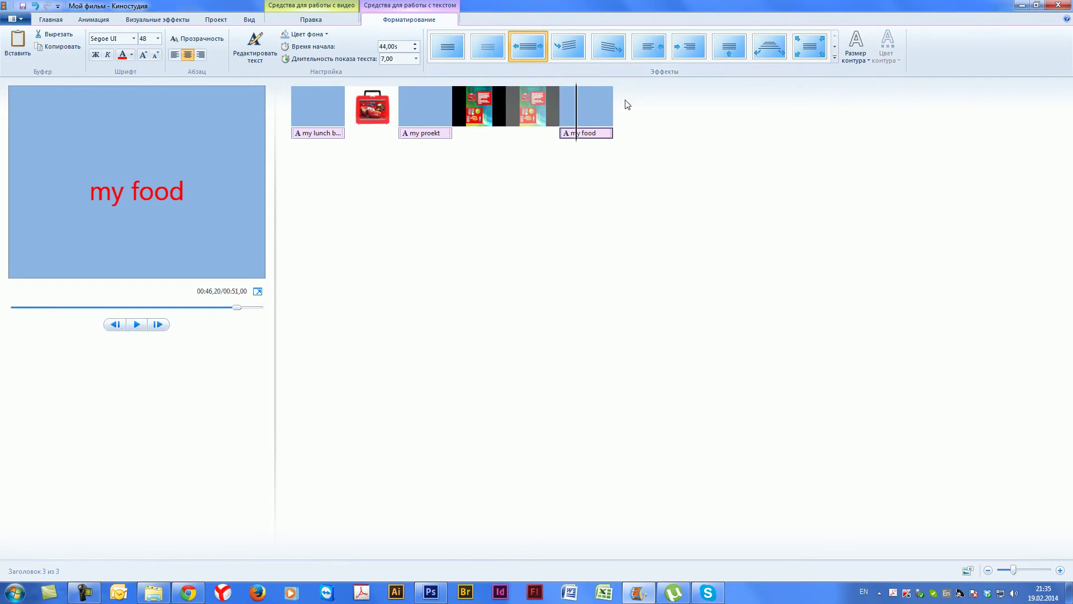
# Add every foto folder picture except 1 sl.tif to the end of the film and remove the duplicate lunch box picture
pyautogui.click(153, 592)
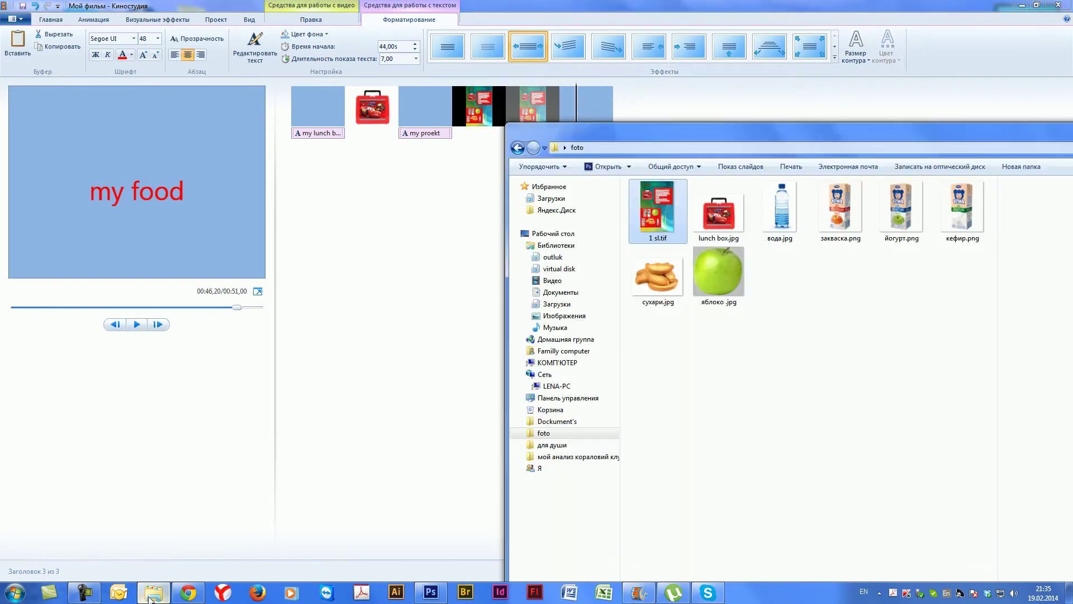
pyautogui.click(730, 242)
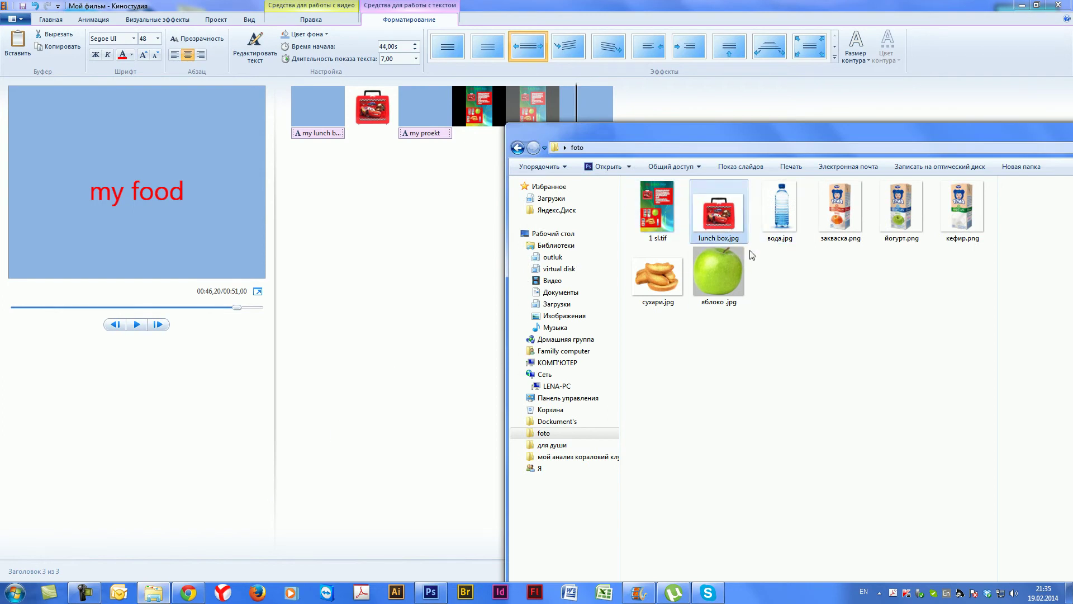
pyautogui.moveTo(745, 246); pyautogui.dragTo(962, 223)
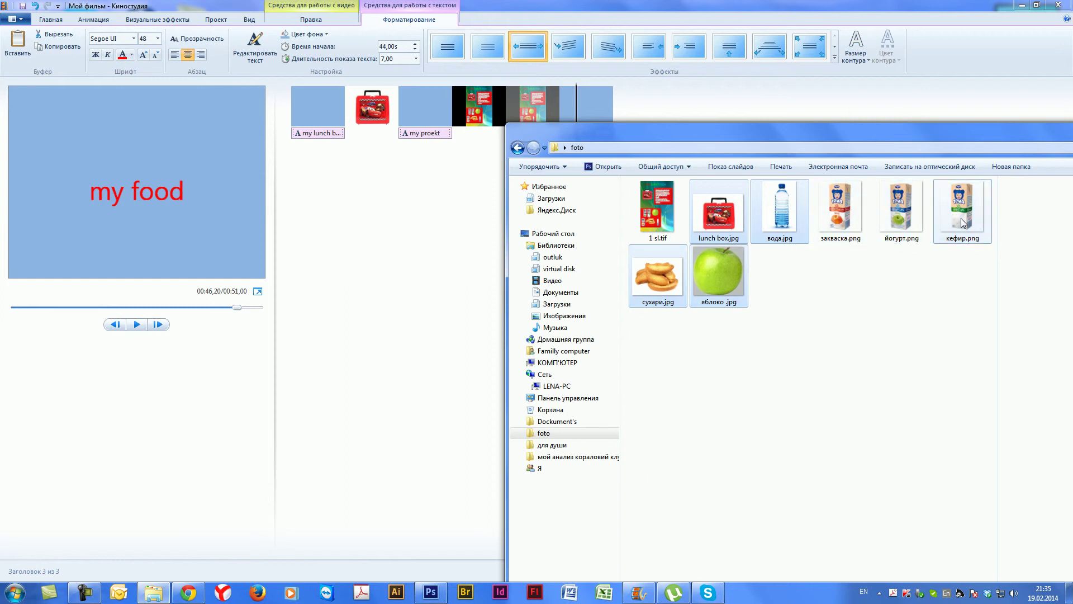
pyautogui.keyDown('ctrl'); pyautogui.click(901, 215); pyautogui.keyUp('ctrl')
pyautogui.keyDown('ctrl'); pyautogui.click(840, 215); pyautogui.keyUp('ctrl')
pyautogui.moveTo(840, 215); pyautogui.dragTo(728, 105)
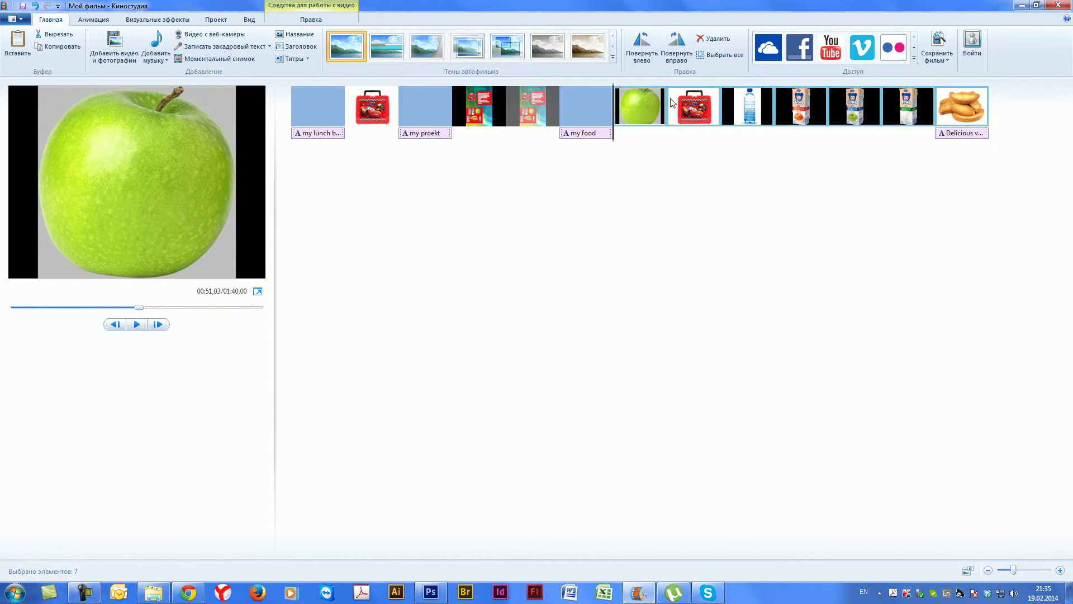
pyautogui.click(703, 115)
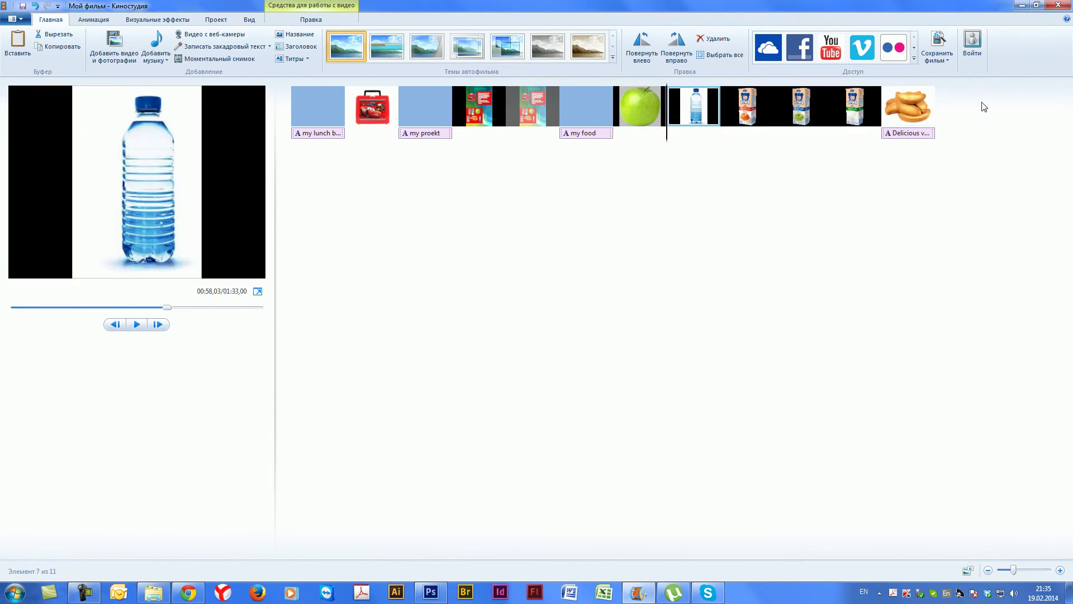
# Set the duration of all six food pictures, from the apple to the rusks, to 4,00 seconds
pyautogui.keyDown('ctrl'); pyautogui.click(742, 112); pyautogui.keyUp('ctrl')
pyautogui.keyDown('ctrl'); pyautogui.click(800, 107); pyautogui.keyUp('ctrl')
pyautogui.keyDown('ctrl'); pyautogui.click(854, 107); pyautogui.keyUp('ctrl')
pyautogui.keyDown('ctrl'); pyautogui.click(898, 109); pyautogui.keyUp('ctrl')
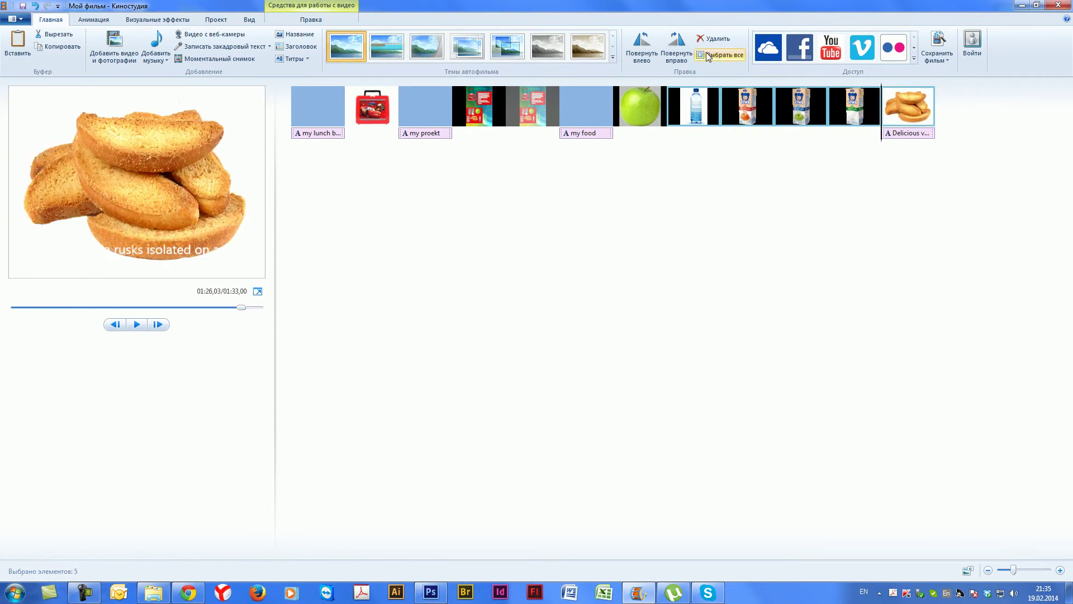
pyautogui.click(495, 48)
pyautogui.keyDown('shift'); pyautogui.click(633, 108); pyautogui.keyUp('shift')
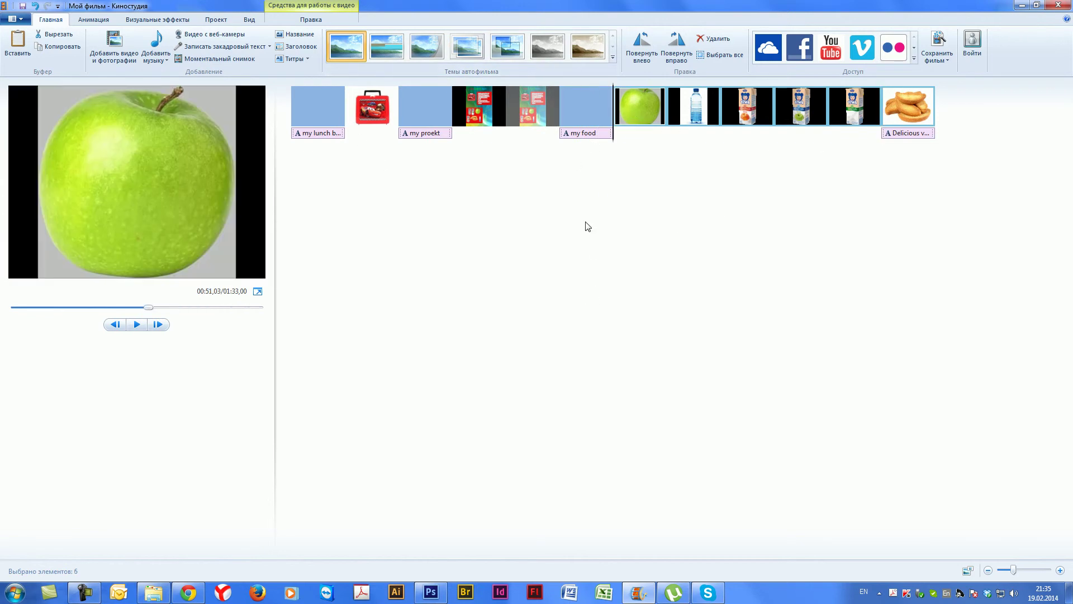
pyautogui.click(213, 22)
pyautogui.scroll(1, 213, 23)
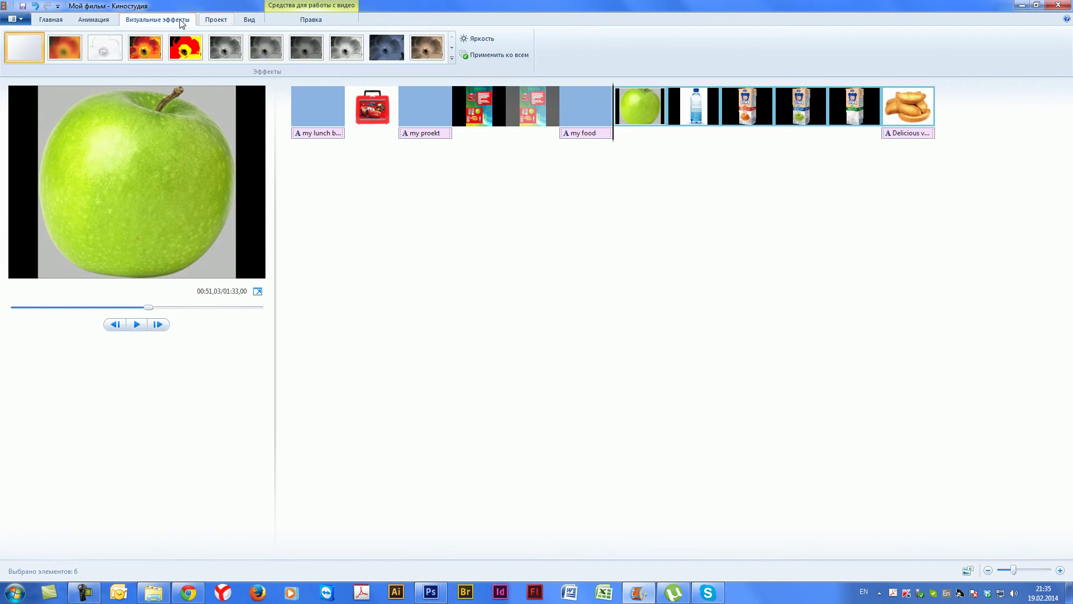
pyautogui.click(248, 19)
pyautogui.click(300, 20)
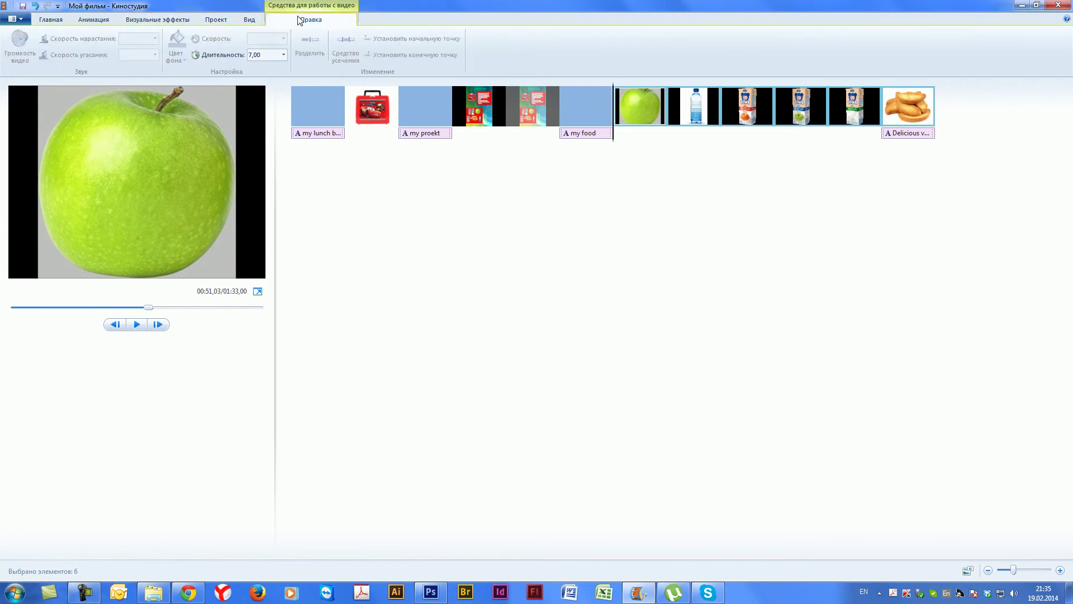
pyautogui.doubleClick(252, 54)
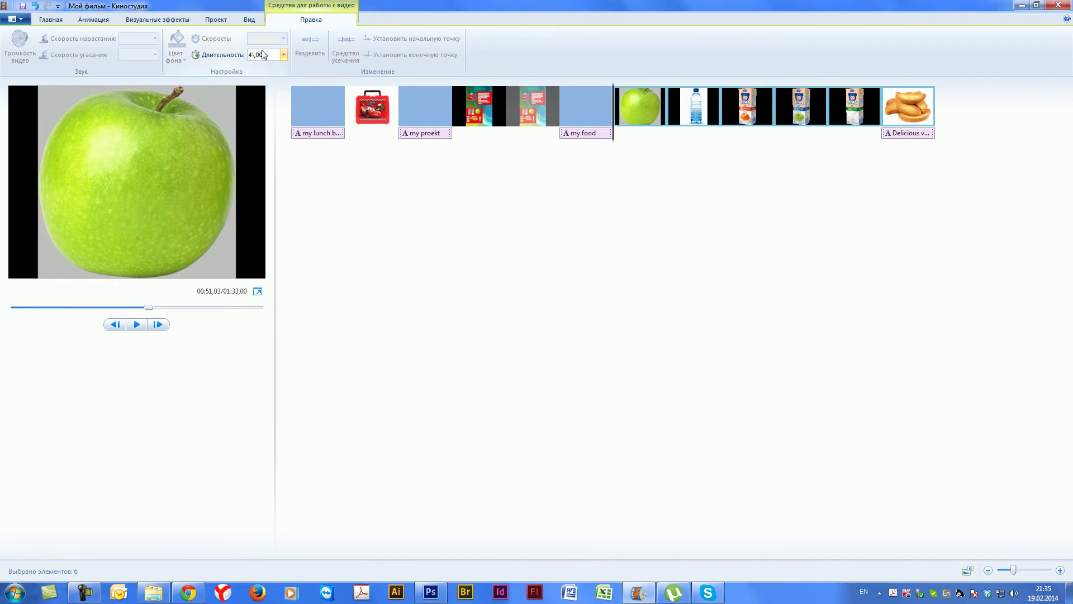
pyautogui.press('Return')
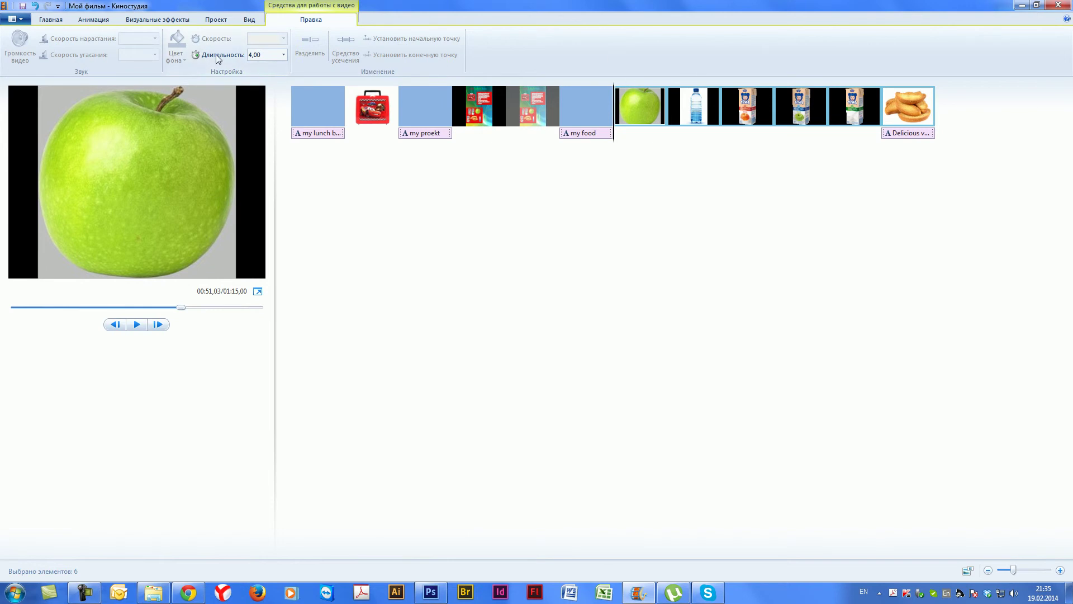
# Apply the first transition of the Шторки category to the six selected food pictures
pyautogui.click(48, 20)
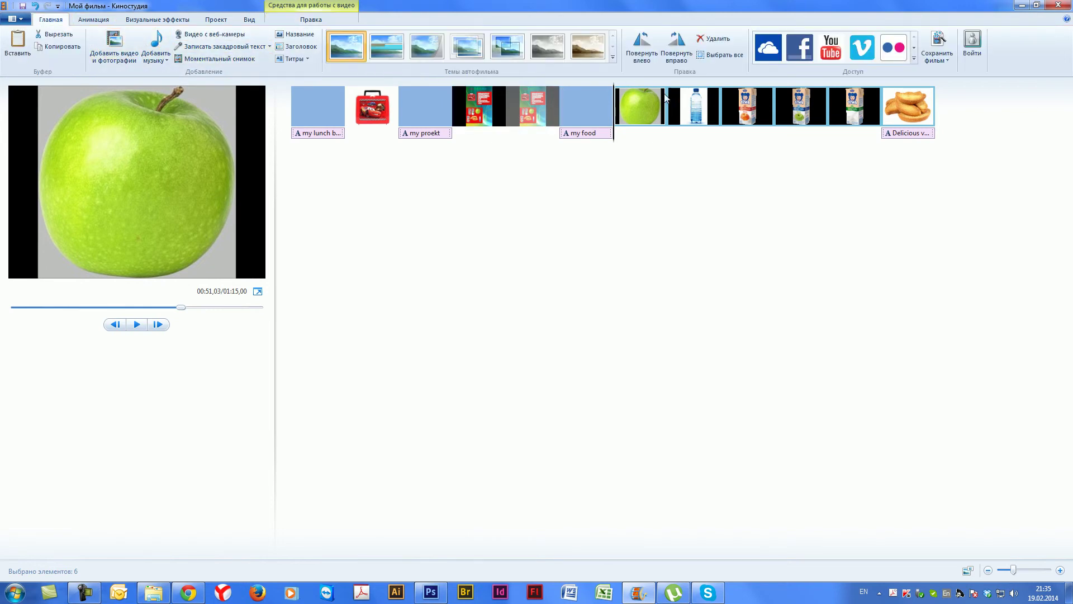
pyautogui.click(166, 24)
pyautogui.click(93, 20)
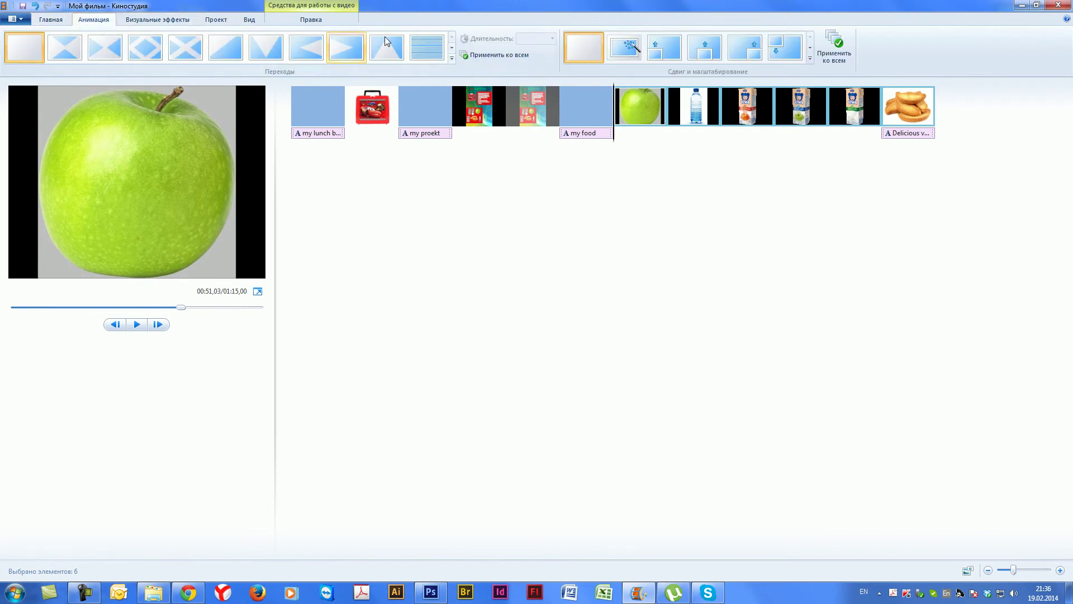
pyautogui.click(452, 58)
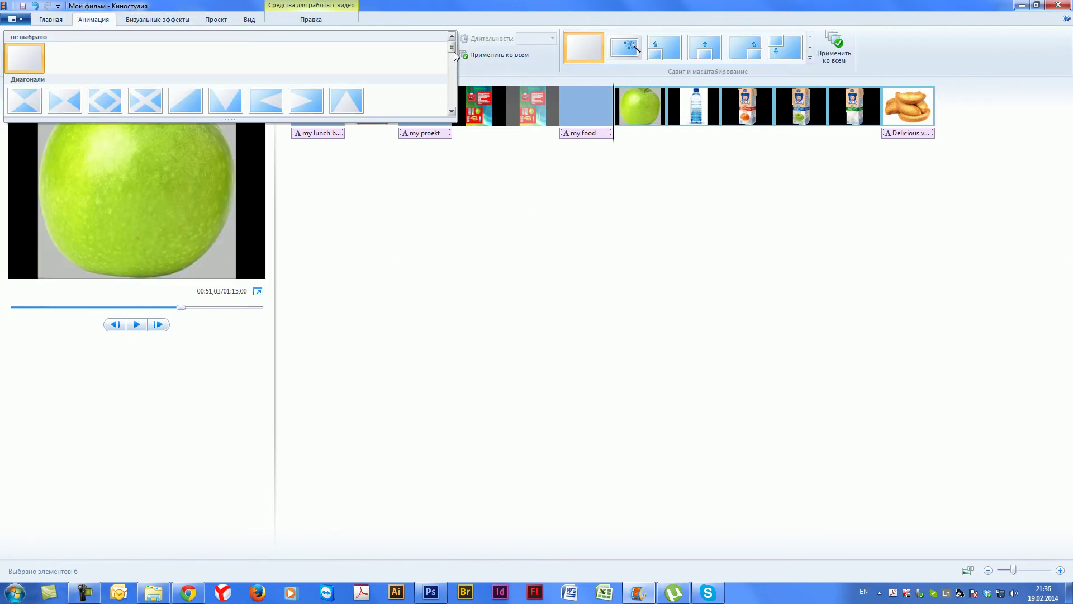
pyautogui.scroll(-2, 453, 66)
pyautogui.scroll(-2, 452, 68)
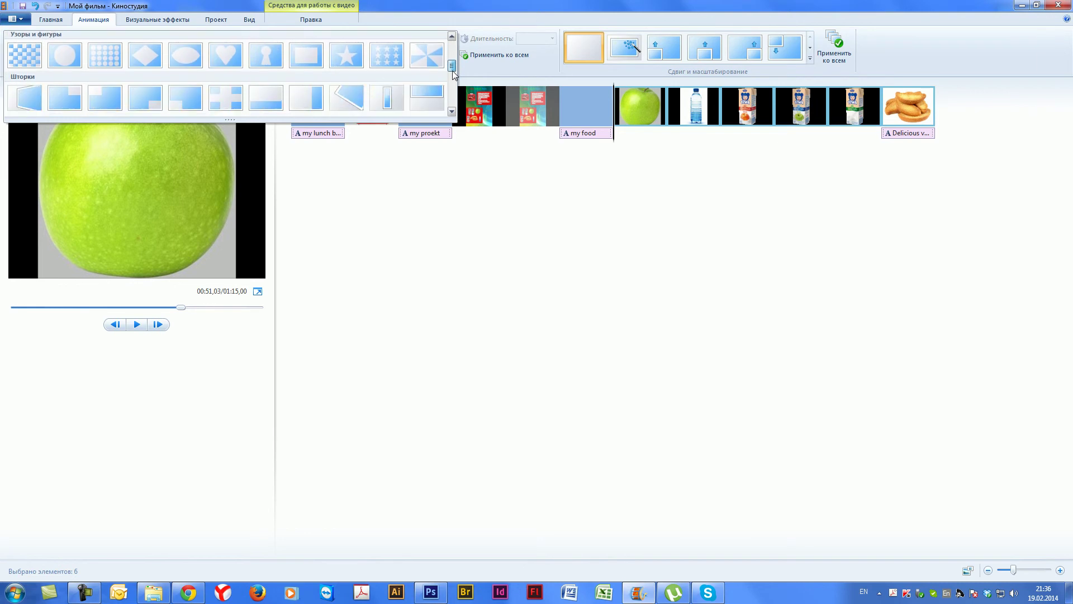
pyautogui.click(36, 88)
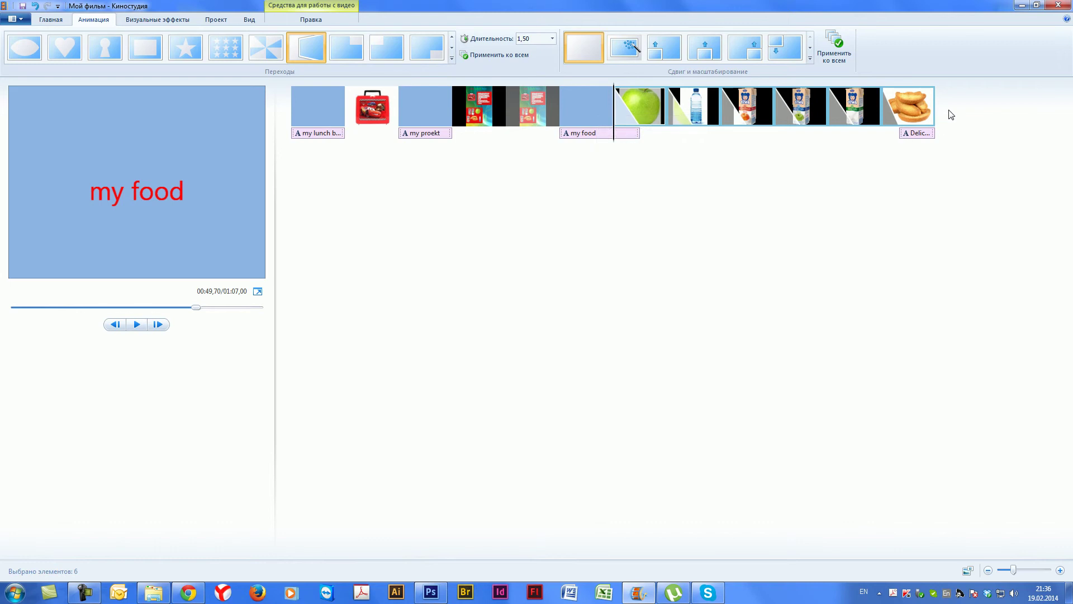
# Delete the caption on the rusks picture and apply automatic pan and zoom to all pictures in the film
pyautogui.click(928, 137)
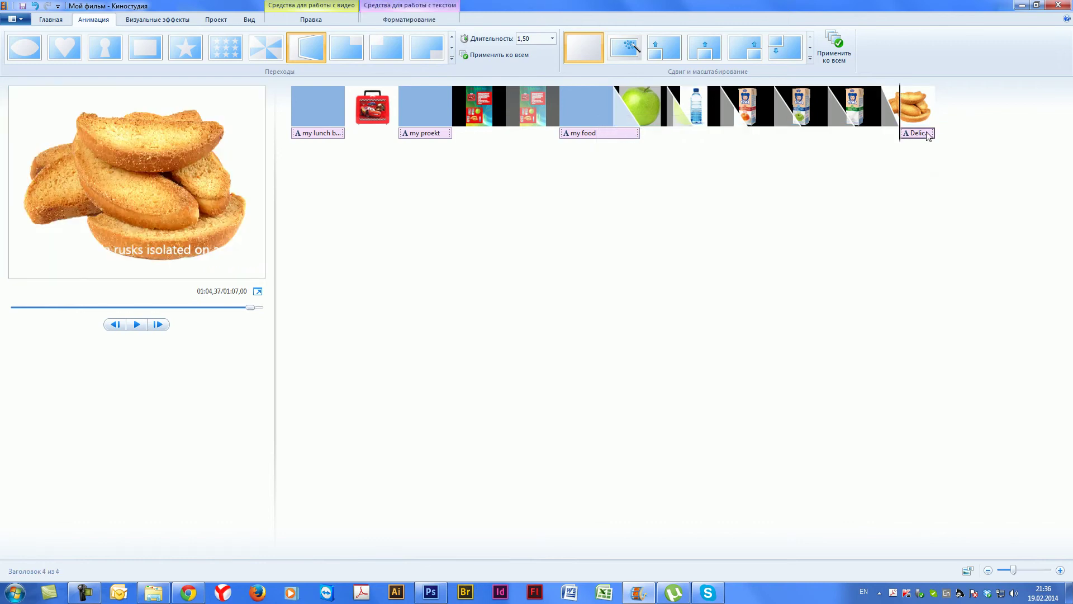
pyautogui.press('Delete')
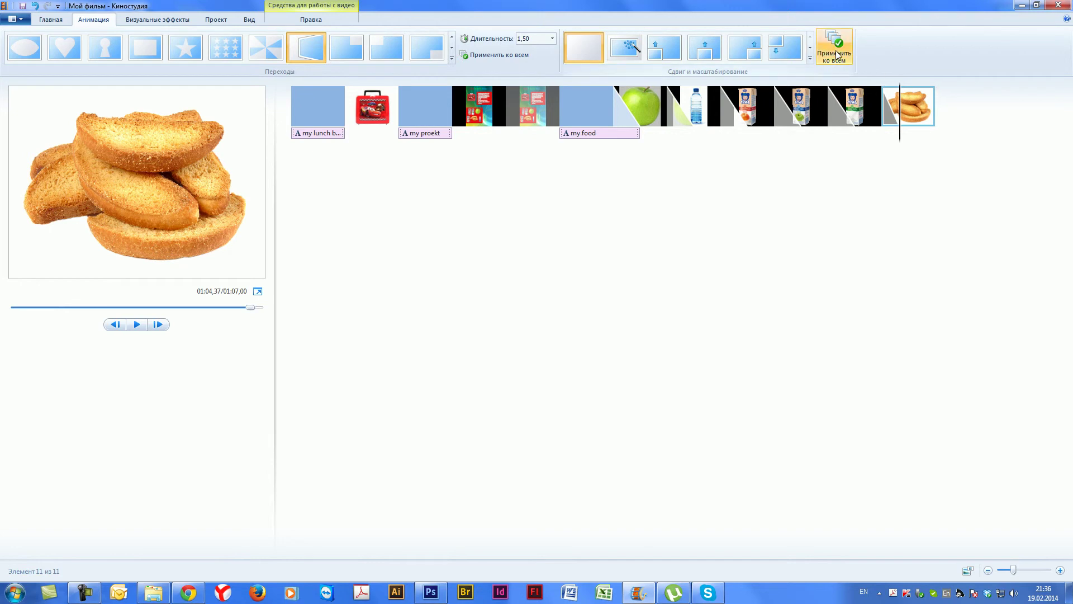
pyautogui.click(636, 58)
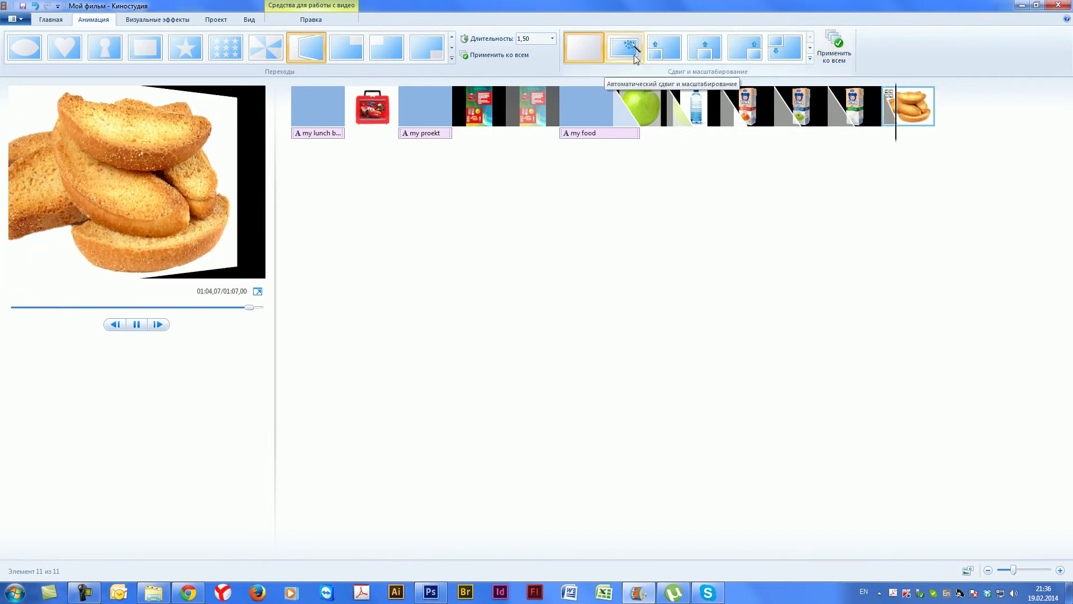
pyautogui.click(834, 48)
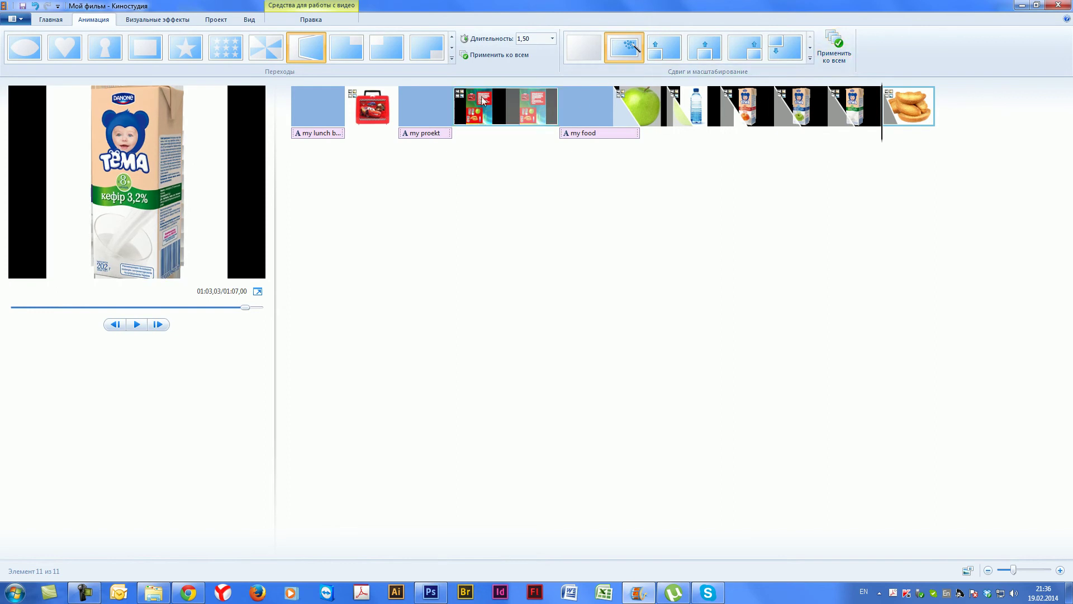
# Remove the pan and zoom effect from the first lunch box picture and the 1 sl.tif picture
pyautogui.click(353, 114)
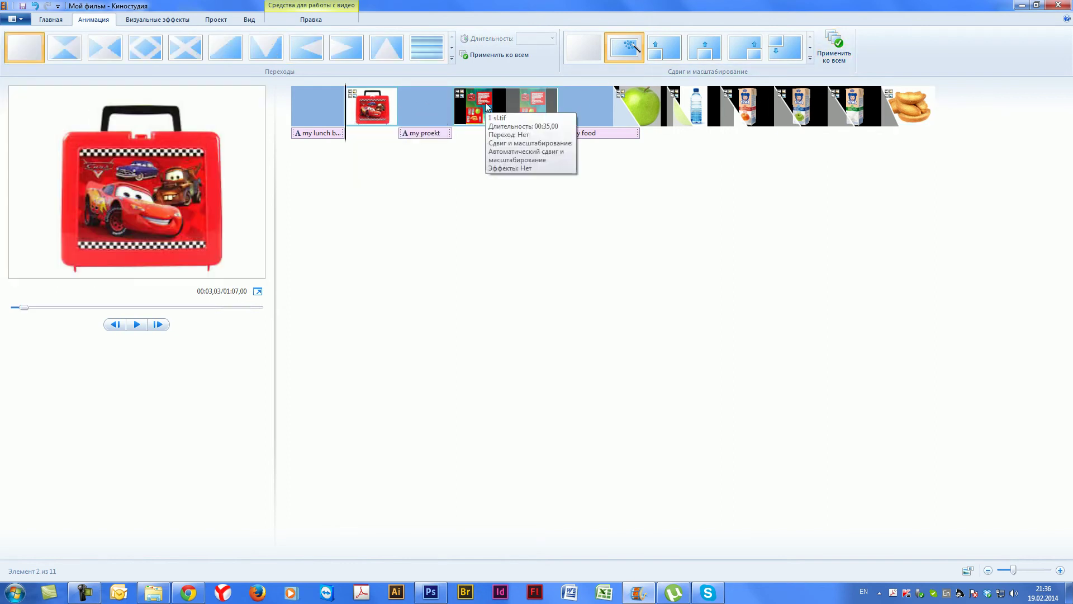
pyautogui.keyDown('ctrl'); pyautogui.click(489, 106); pyautogui.keyUp('ctrl')
pyautogui.click(577, 57)
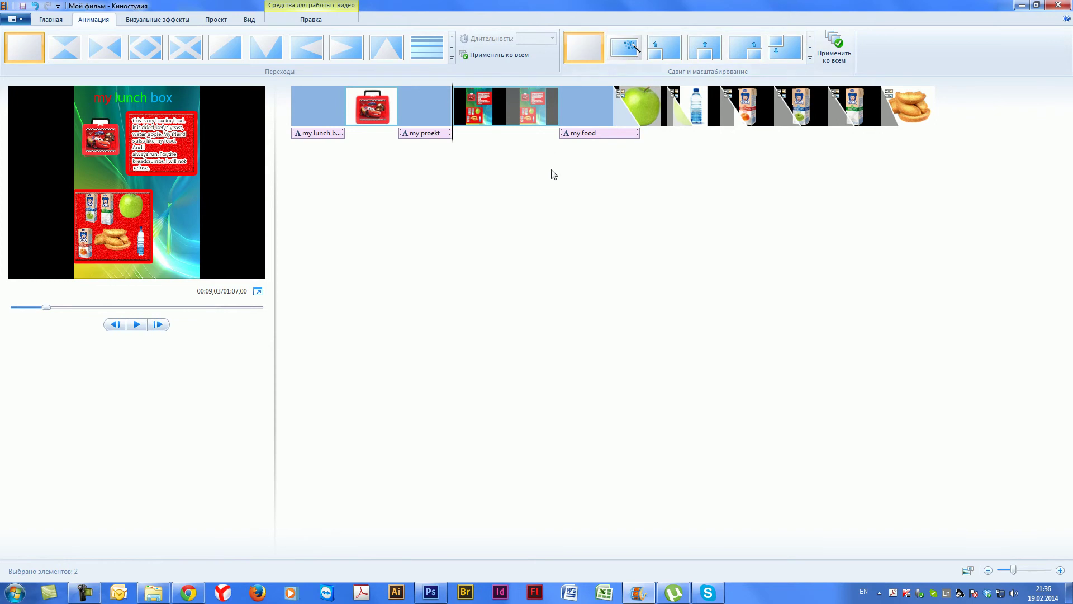
pyautogui.click(642, 111)
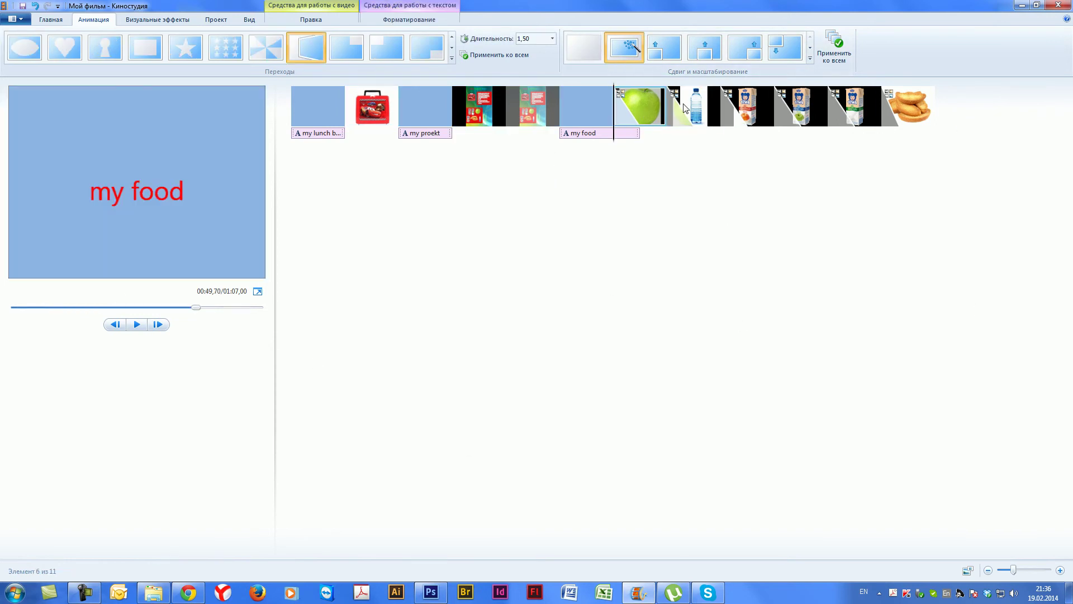
pyautogui.click(907, 103)
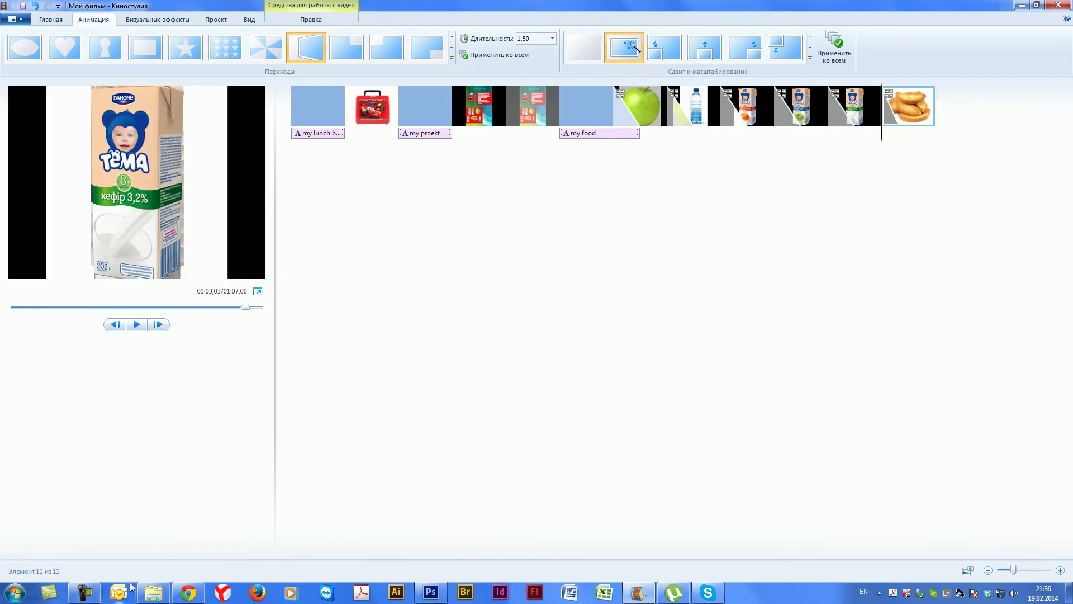
# Switch to the file explorer and open the Music\misik\misik folder on removable drive H:
pyautogui.click(153, 592)
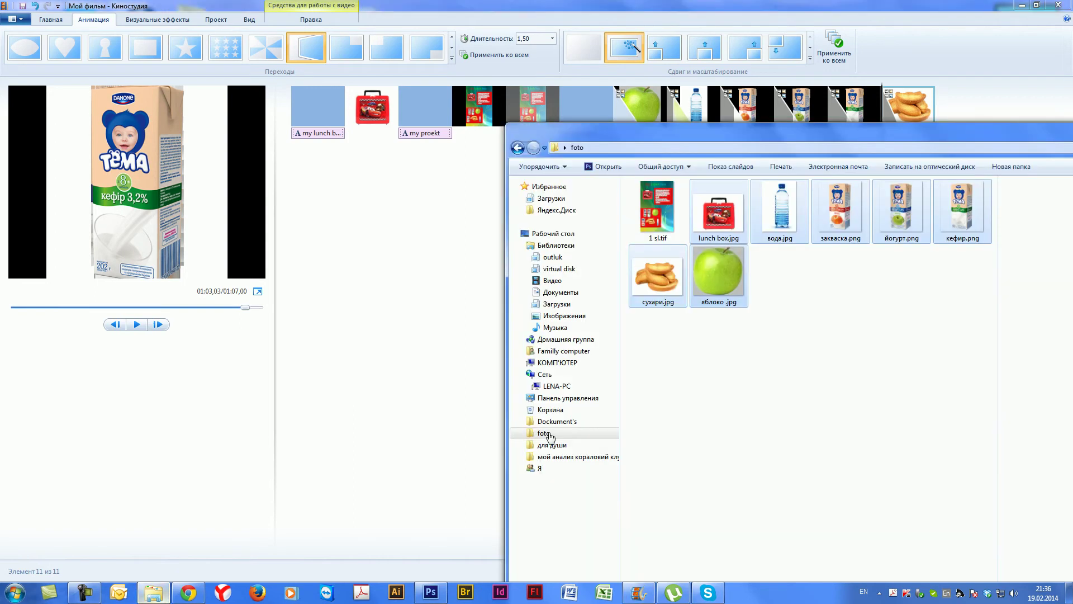
pyautogui.click(557, 363)
pyautogui.doubleClick(701, 327)
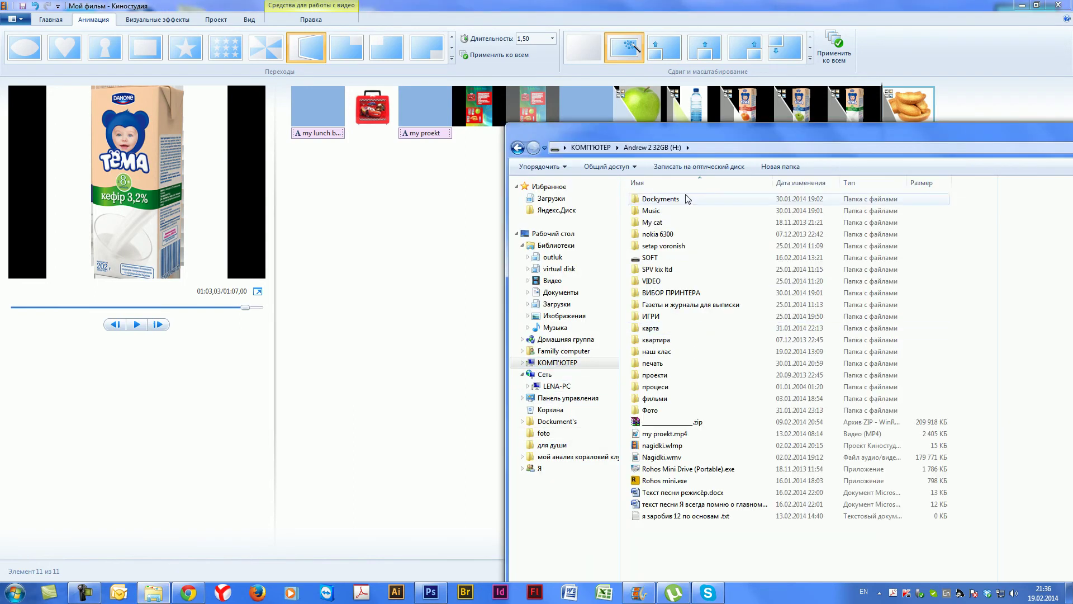
pyautogui.doubleClick(678, 211)
pyautogui.doubleClick(676, 203)
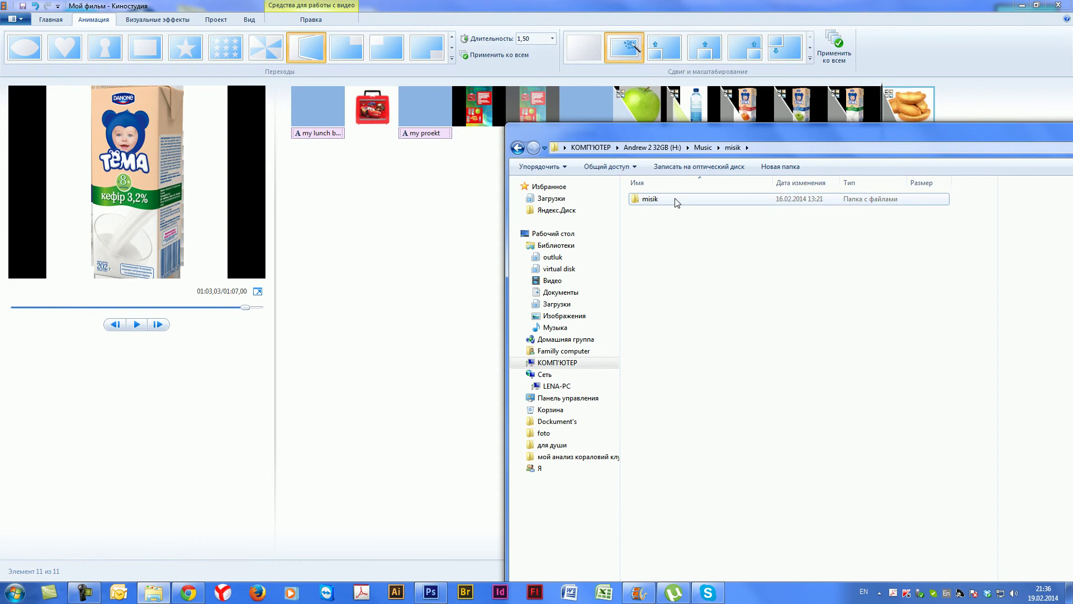
pyautogui.doubleClick(677, 201)
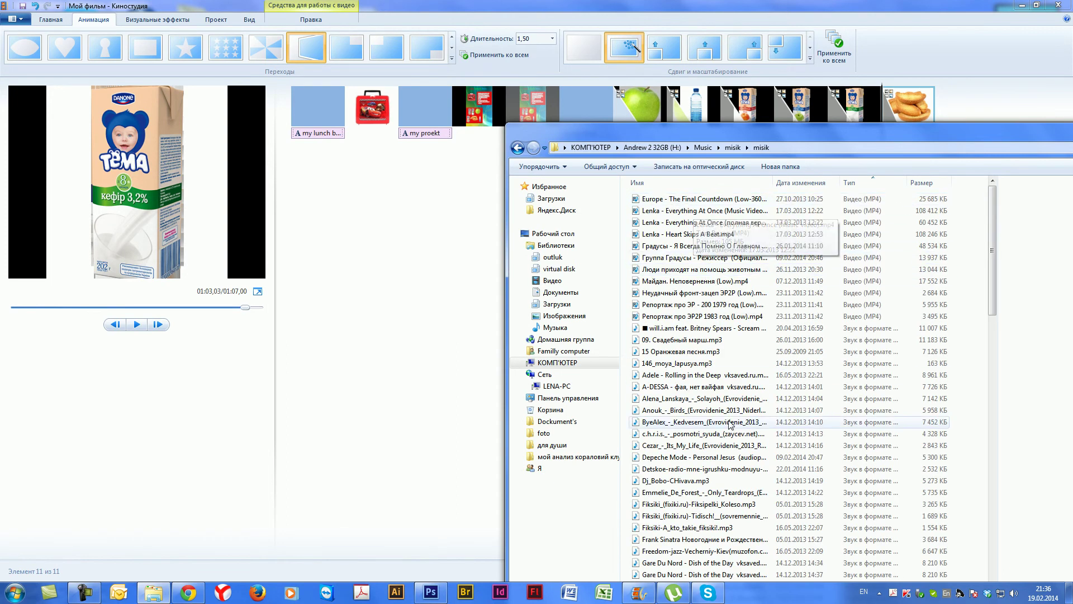
# Add the Depeche Mode - Personal Jesus audio file to the film as background music starting at the beginning
pyautogui.scroll(-3, 688, 251)
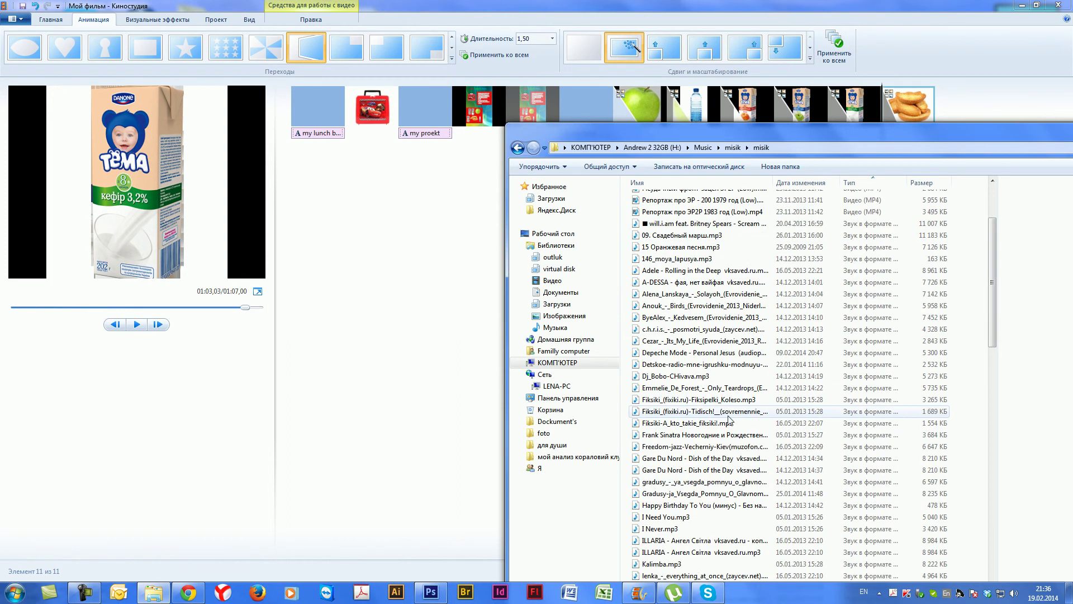
pyautogui.click(674, 358)
pyautogui.moveTo(713, 132); pyautogui.dragTo(744, 220)
pyautogui.moveTo(711, 441); pyautogui.dragTo(288, 138)
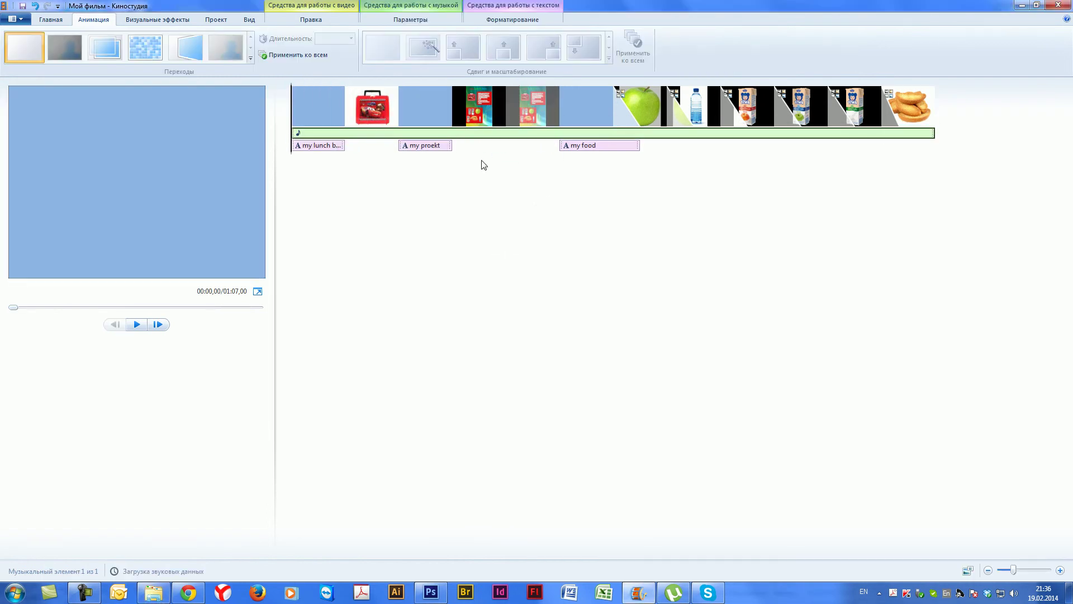
# Preview the film full screen from the first title slide and return to the editor
pyautogui.click(301, 114)
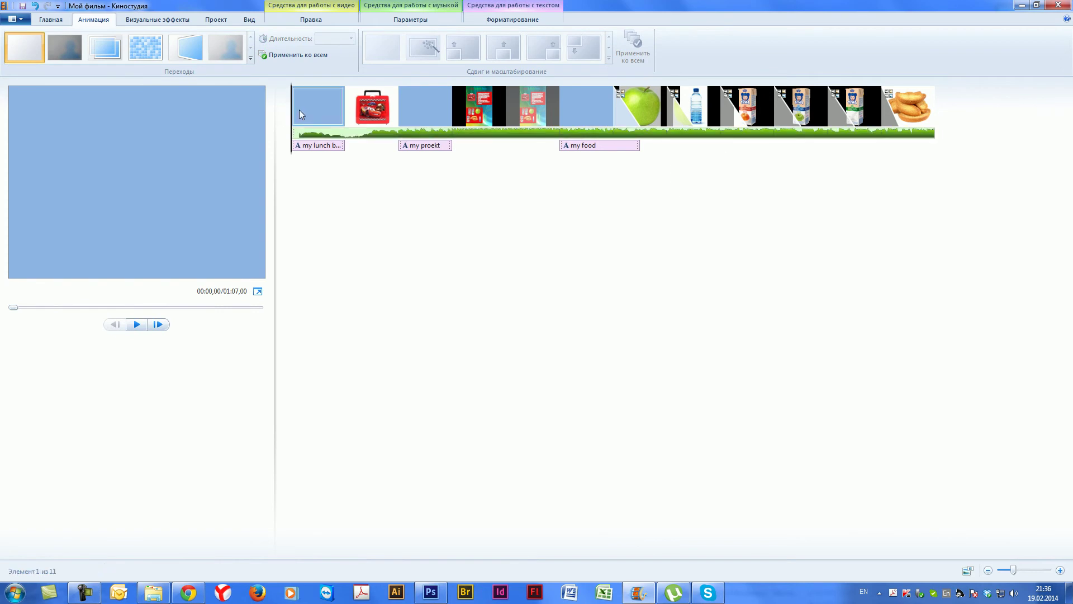
pyautogui.click(258, 293)
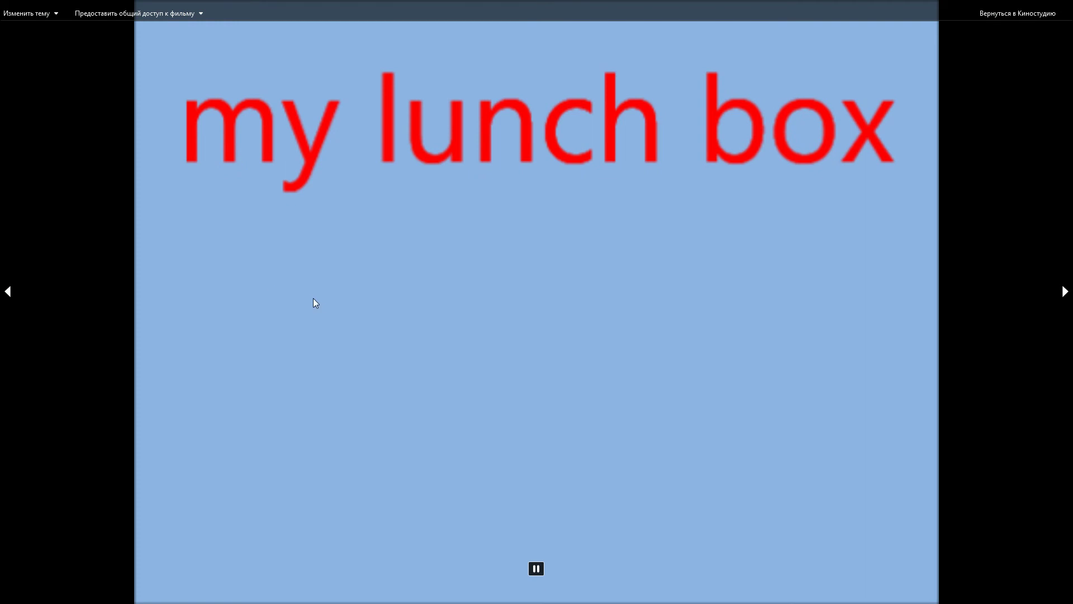
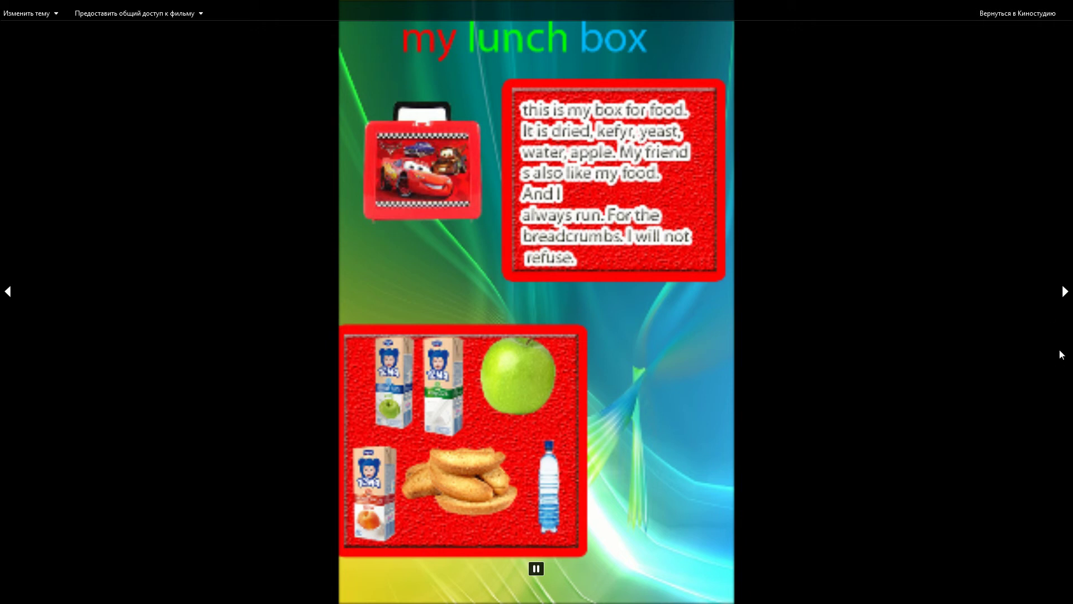
pyautogui.click(1065, 292)
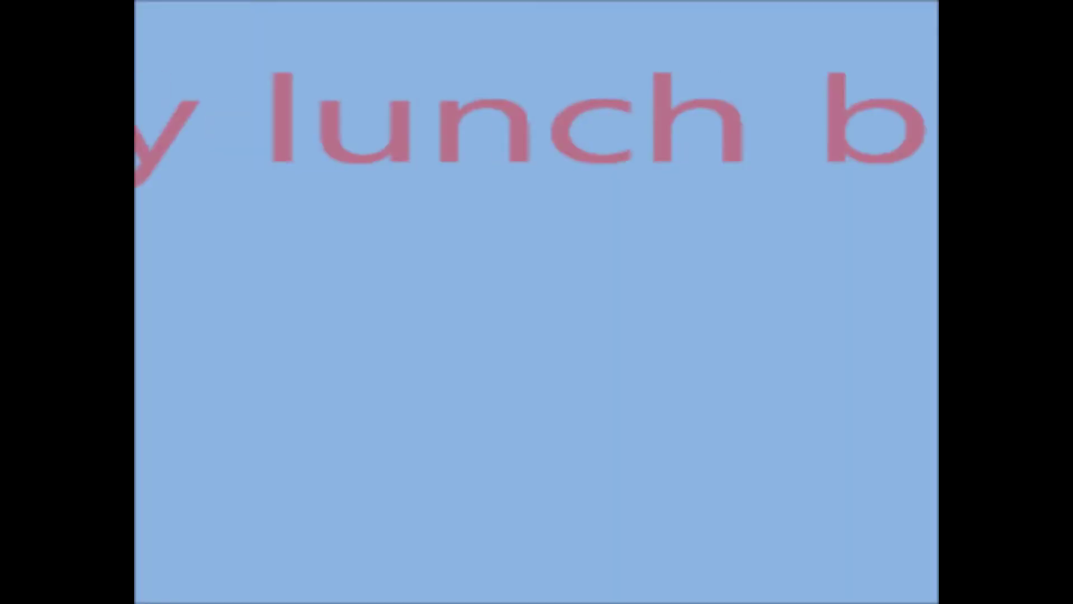
pyautogui.press('Escape')
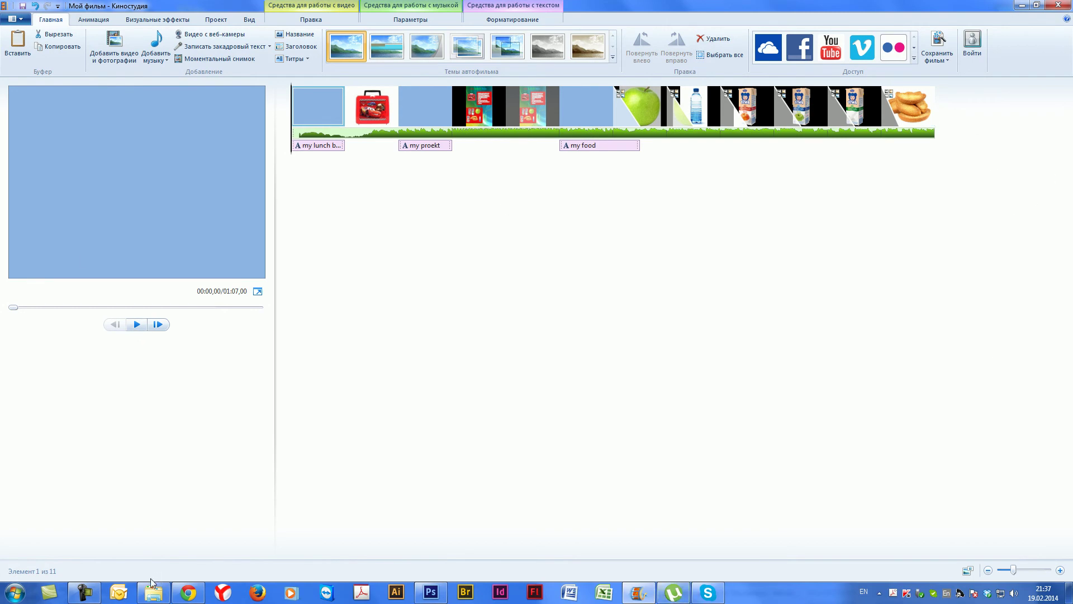
pyautogui.moveTo(152, 598)
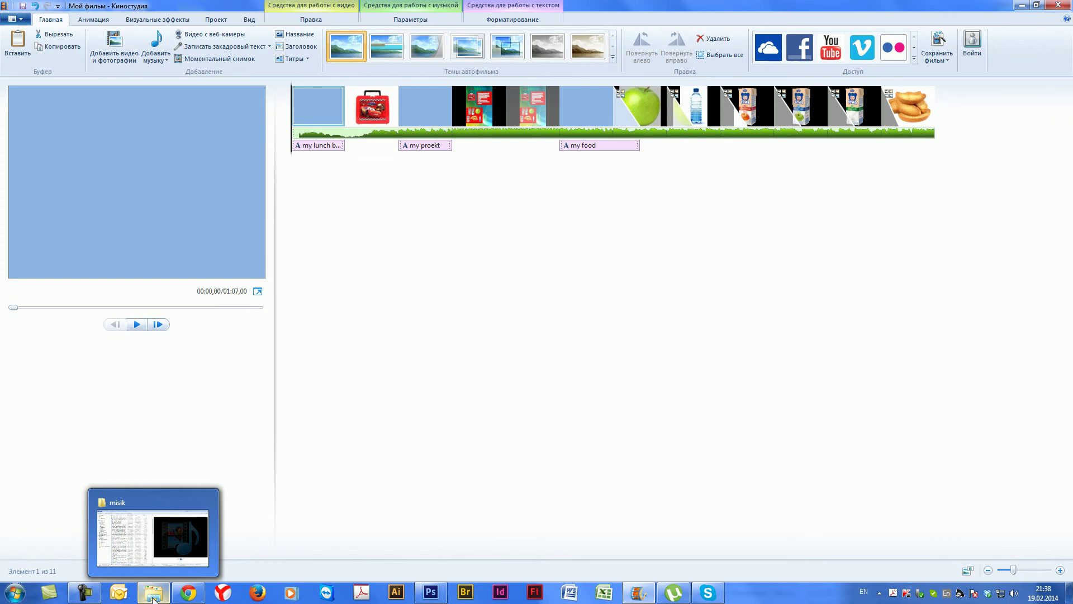
pyautogui.click(156, 525)
pyautogui.moveTo(750, 228); pyautogui.dragTo(319, 219)
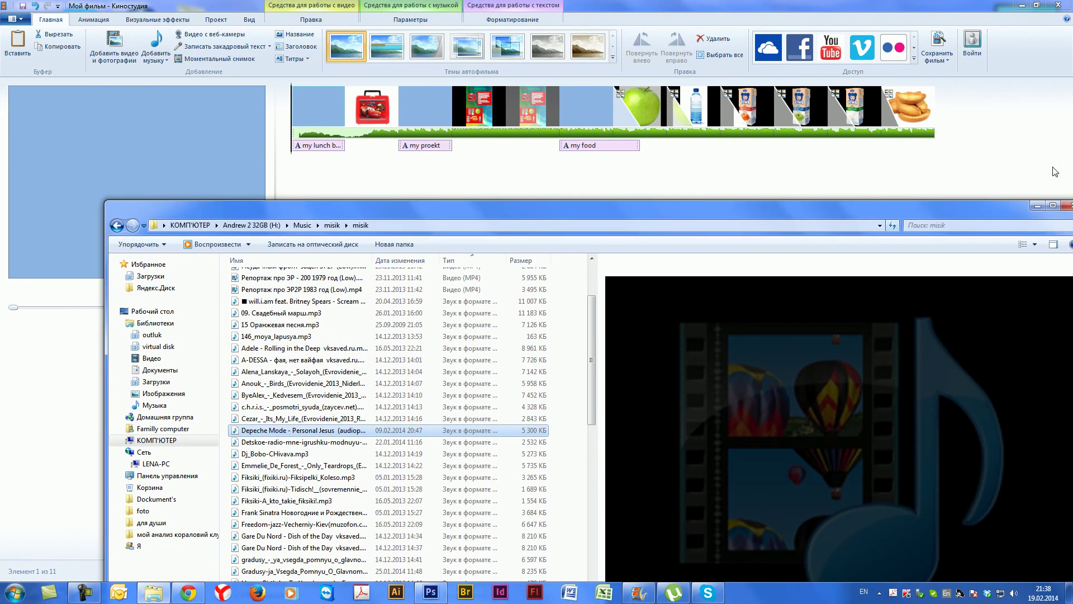
pyautogui.click(1036, 207)
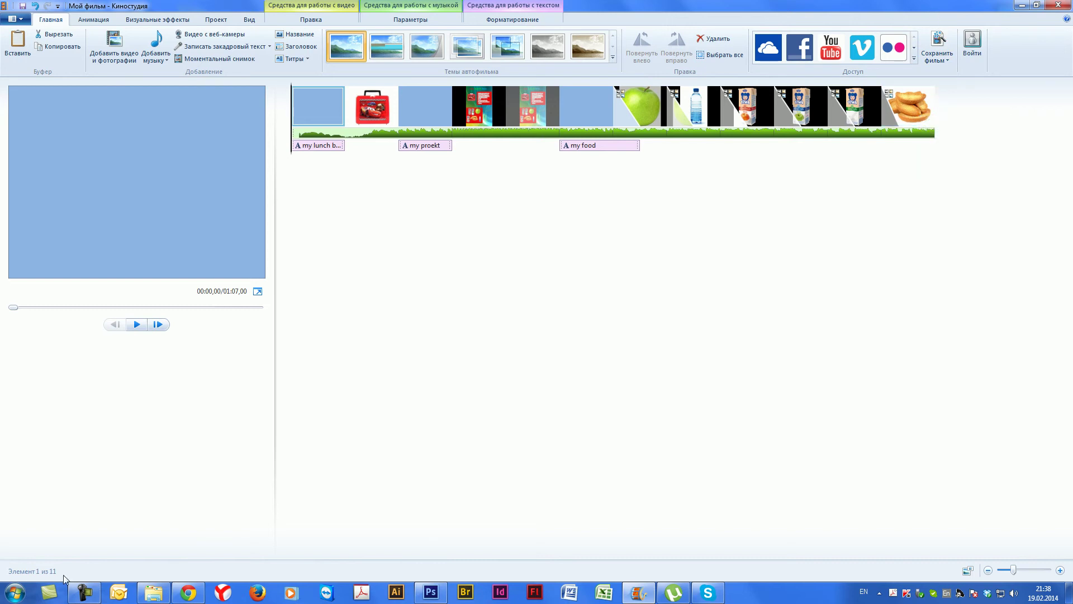
pyautogui.click(83, 591)
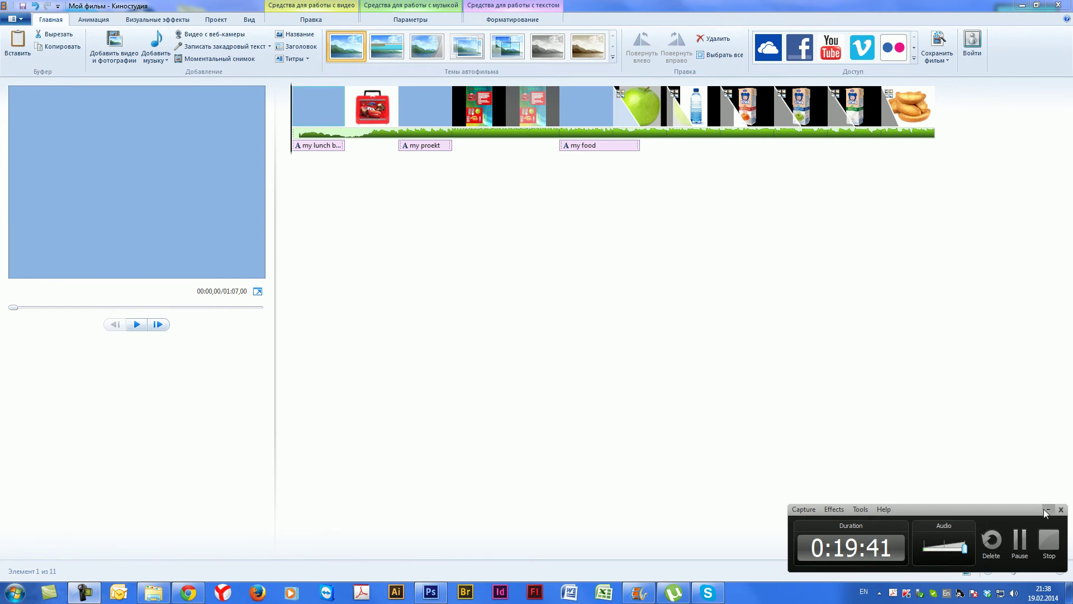
pyautogui.click(1017, 551)
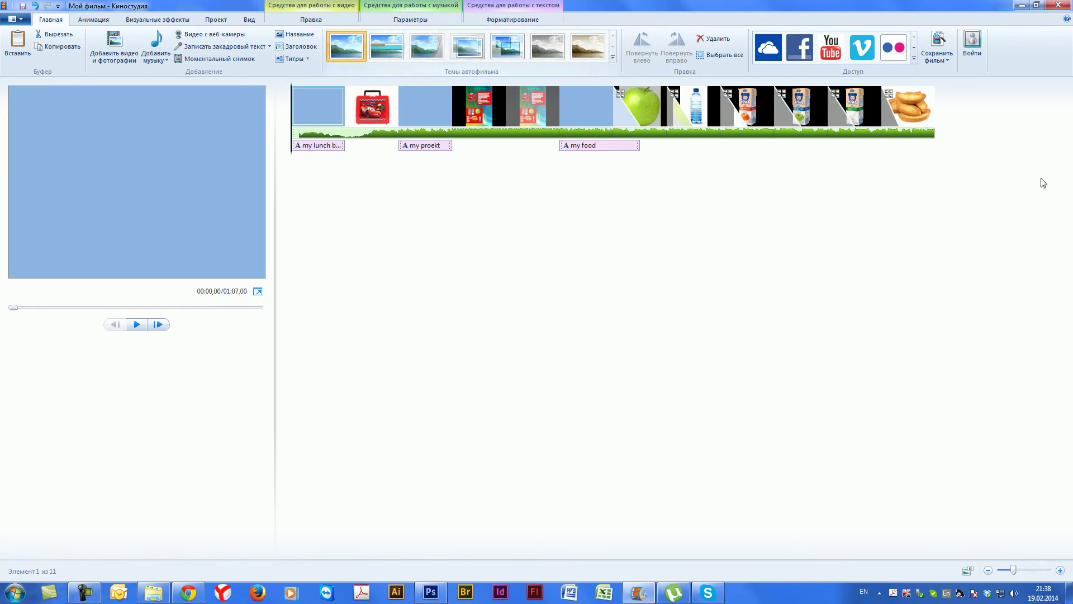
# Switch to Google Translate in the browser and translate "кінець" from Ukrainian to English
pyautogui.click(1026, 5)
pyautogui.click(188, 593)
pyautogui.click(84, 184)
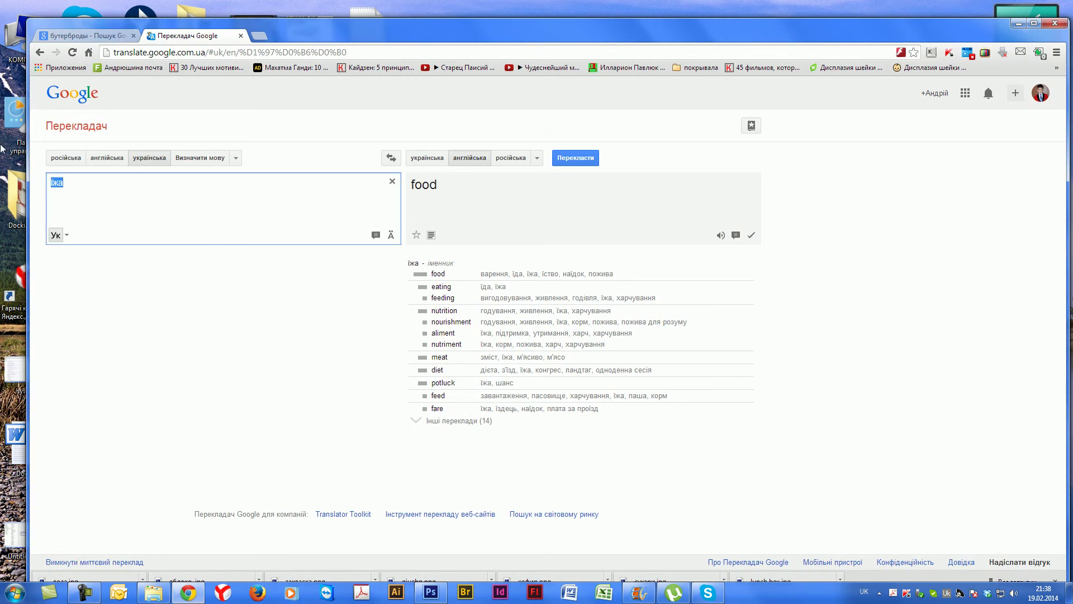
pyautogui.write('кі')
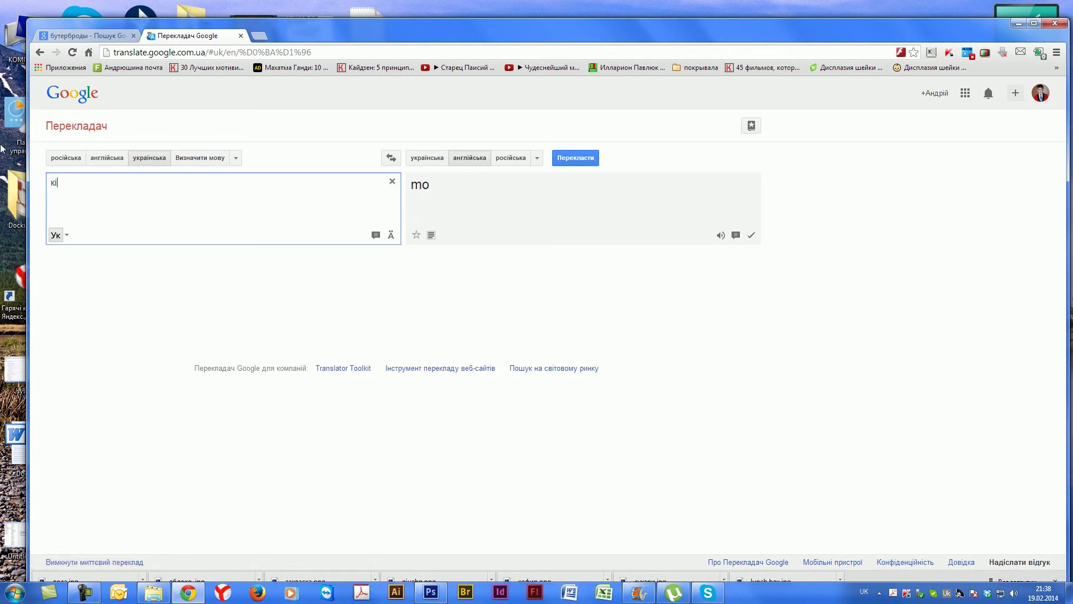
pyautogui.write('нець')
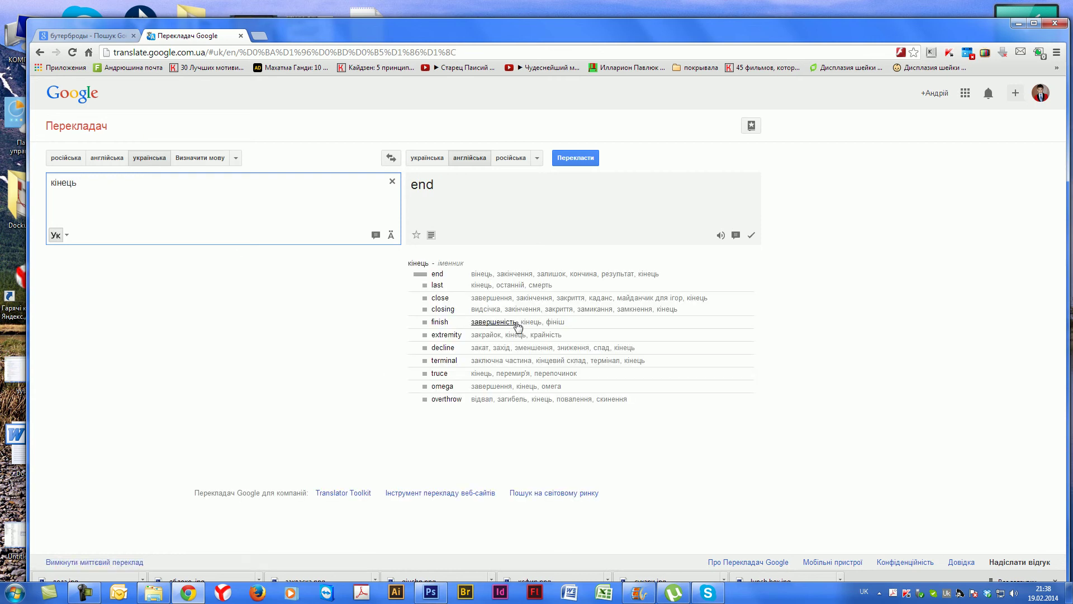
pyautogui.moveTo(448, 189); pyautogui.dragTo(407, 187)
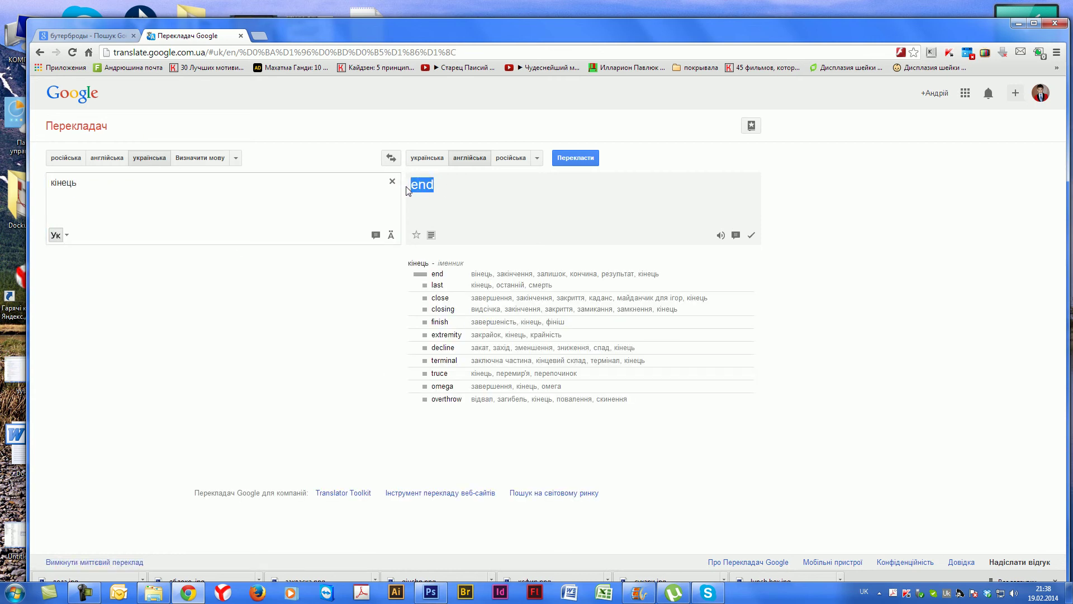
# Return to Киностудия, add a new title slide and move it to the end of the film after the rusks picture
pyautogui.click(640, 594)
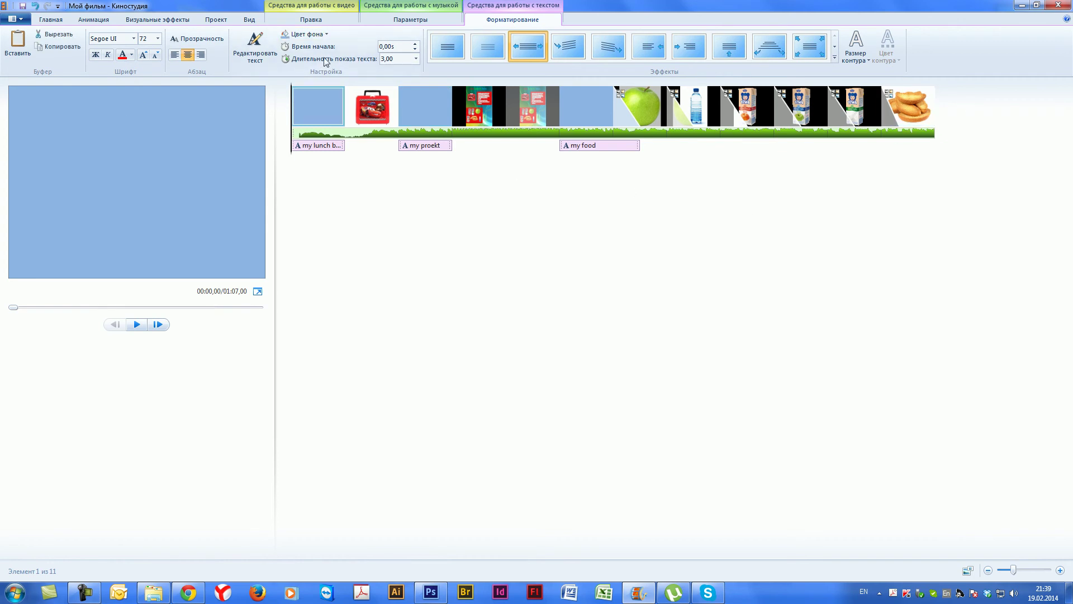
pyautogui.click(51, 19)
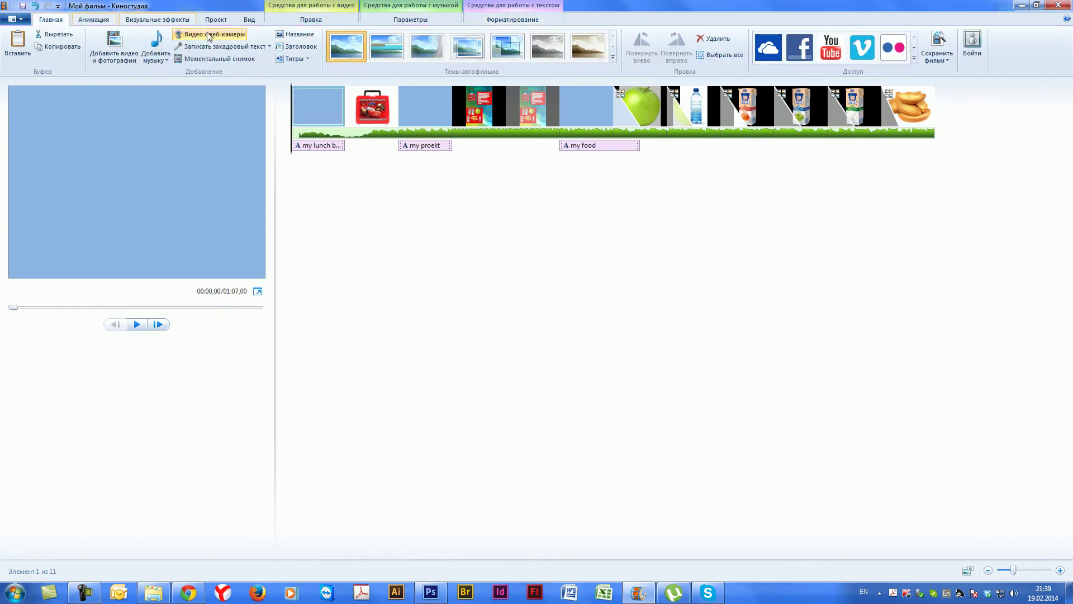
pyautogui.click(295, 47)
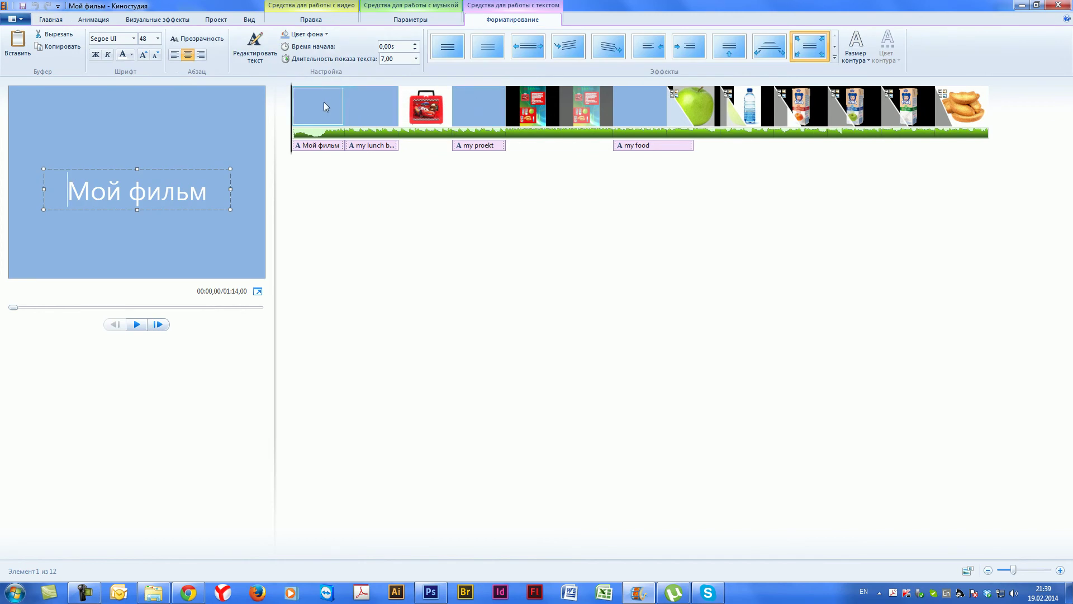
pyautogui.moveTo(323, 108); pyautogui.dragTo(1045, 114)
# Replace the text on the final title slide with "end"
pyautogui.click(963, 147)
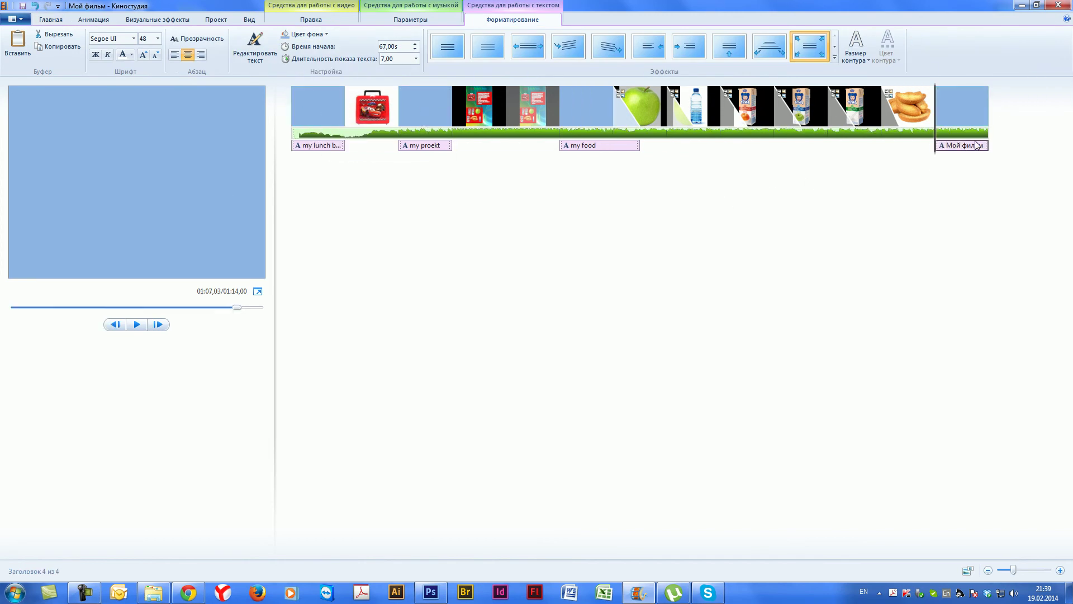
pyautogui.moveTo(101, 195); pyautogui.dragTo(205, 190)
pyautogui.write('end')
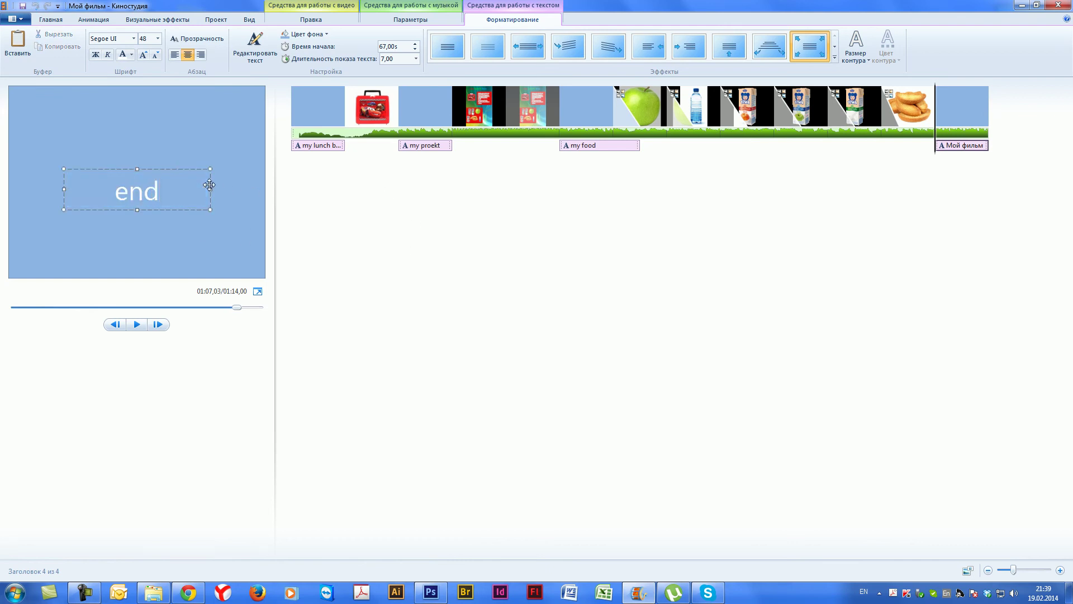
pyautogui.moveTo(167, 191); pyautogui.dragTo(106, 165)
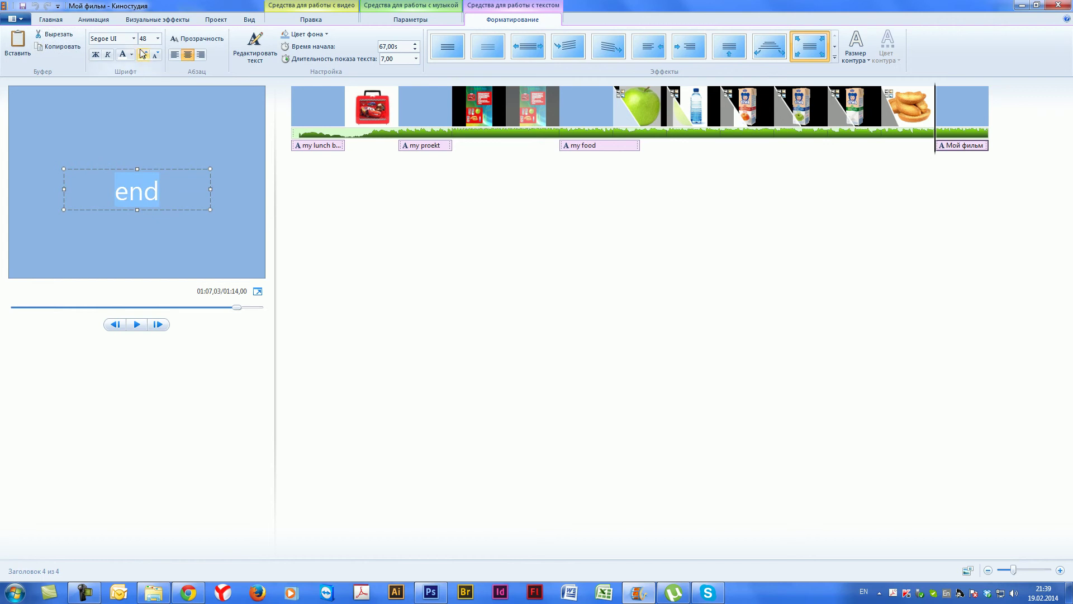
pyautogui.press('Return')
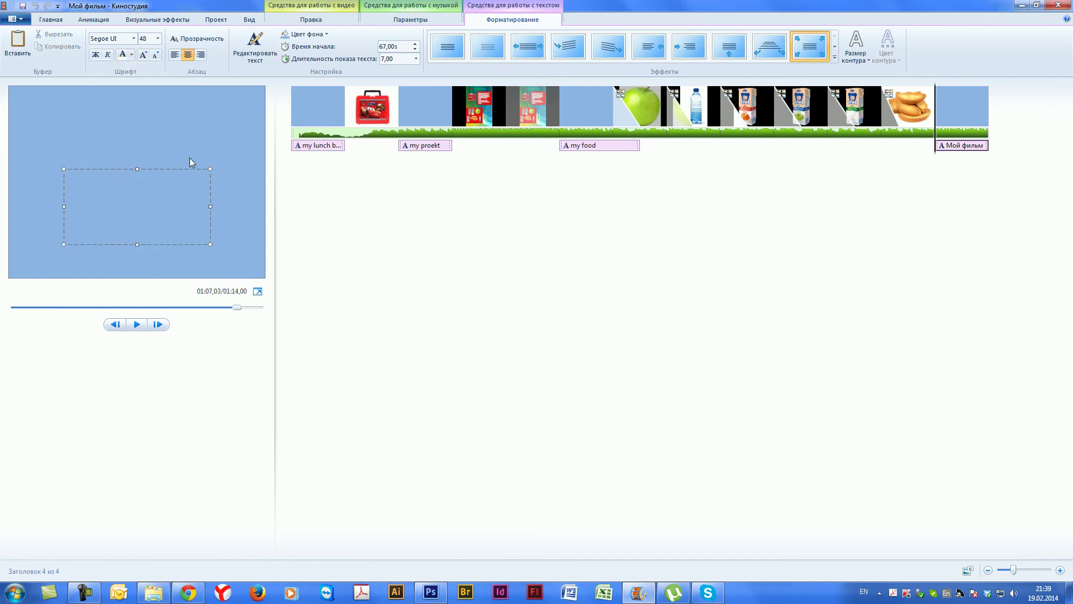
pyautogui.hotkey('ctrl', 'z')
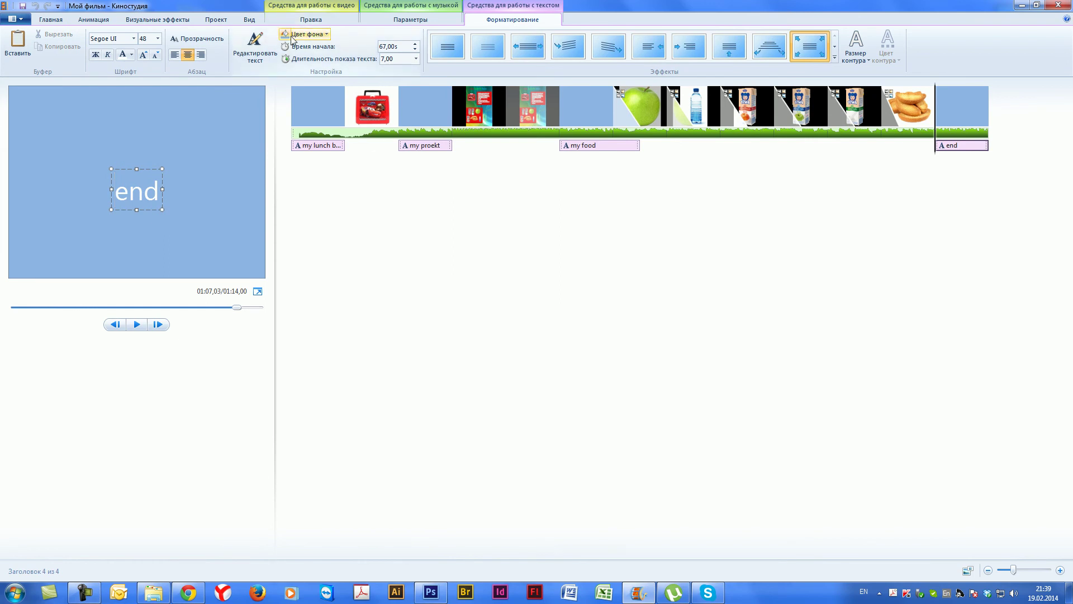
# Set the background colour of the "end" title slide to black
pyautogui.click(330, 35)
pyautogui.click(295, 58)
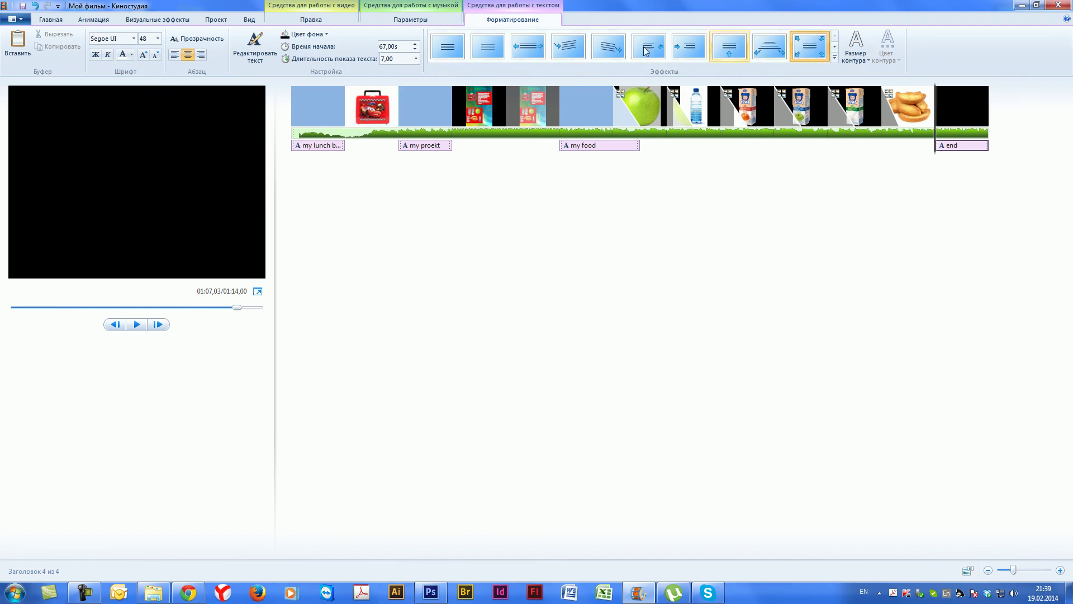
# Start saving the film with the Компьютер setting and name the MPEG-4 file "my proekt 2"
pyautogui.click(15, 18)
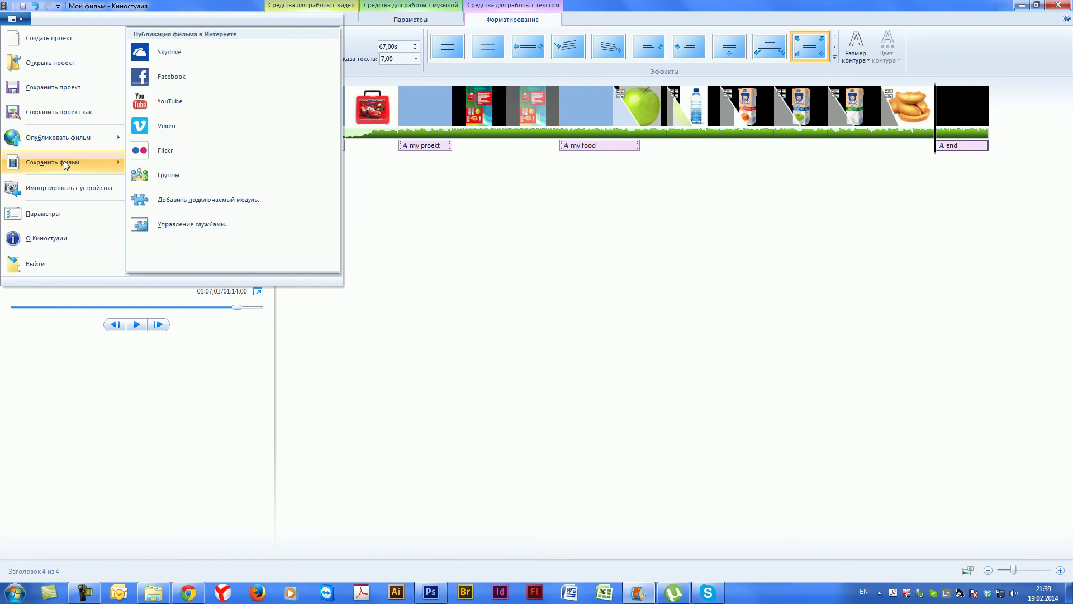
pyautogui.moveTo(66, 165)
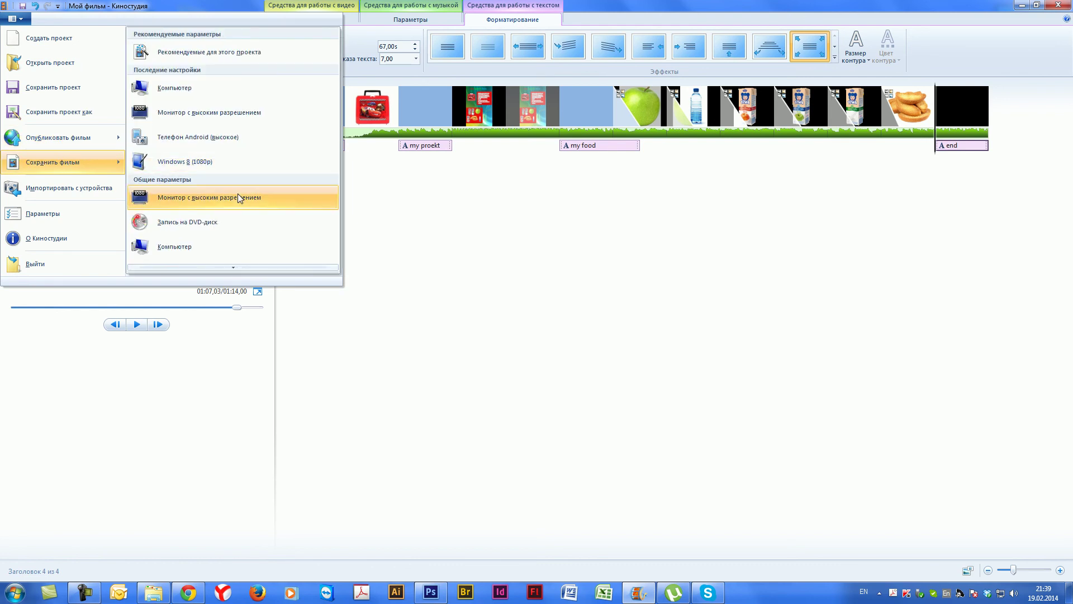
pyautogui.click(187, 247)
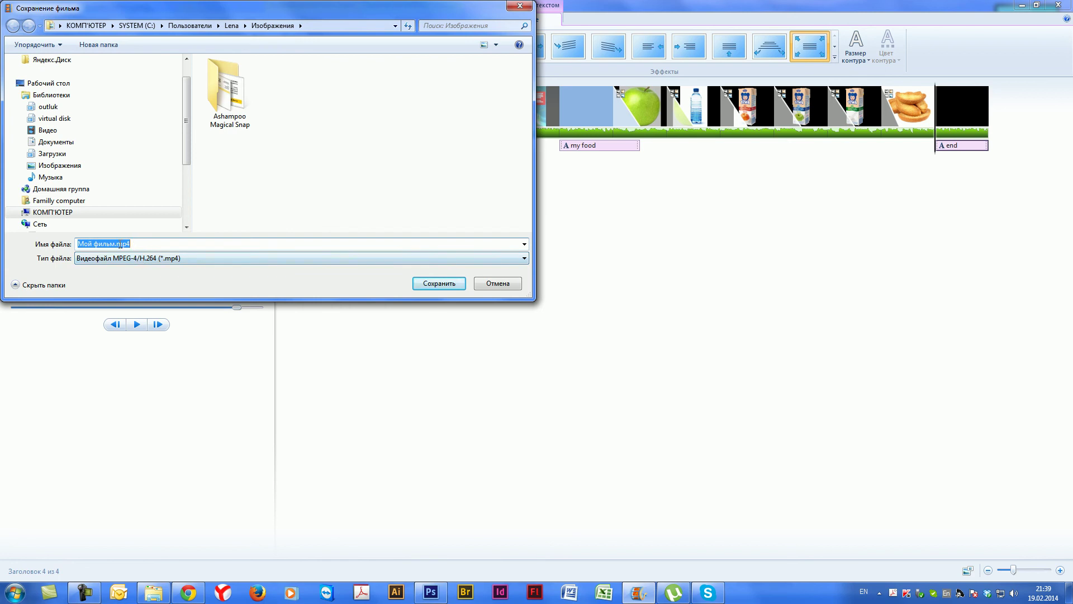
pyautogui.moveTo(114, 245); pyautogui.dragTo(57, 247)
pyautogui.press('BackSpace')
pyautogui.click(79, 245)
pyautogui.write('my proekt 2')
# Save the film file to the root of removable drive H: and close the completion dialog
pyautogui.click(150, 215)
pyautogui.doubleClick(283, 208)
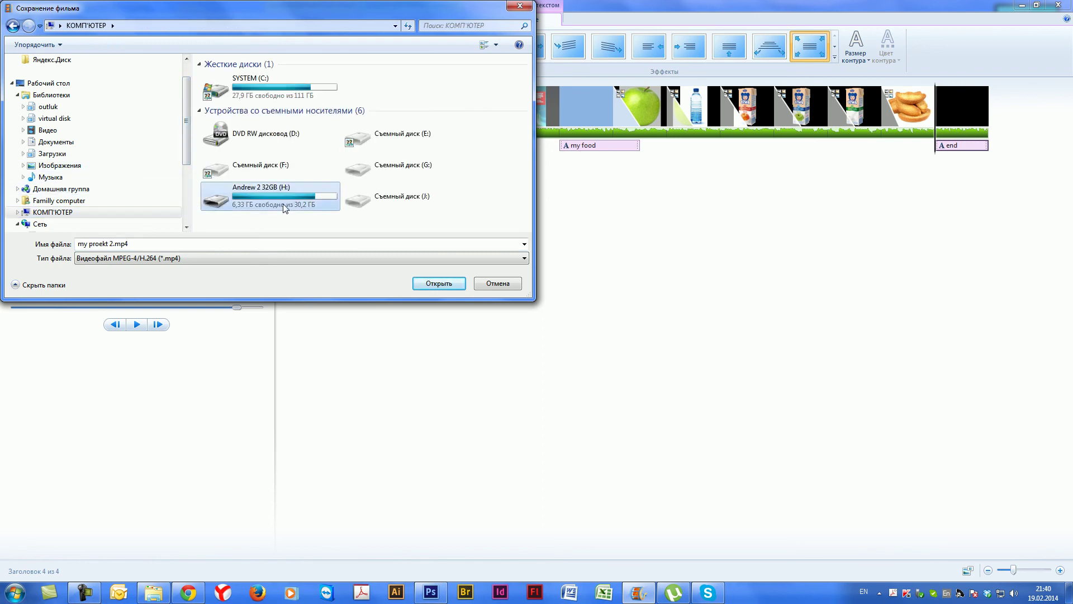
pyautogui.click(441, 285)
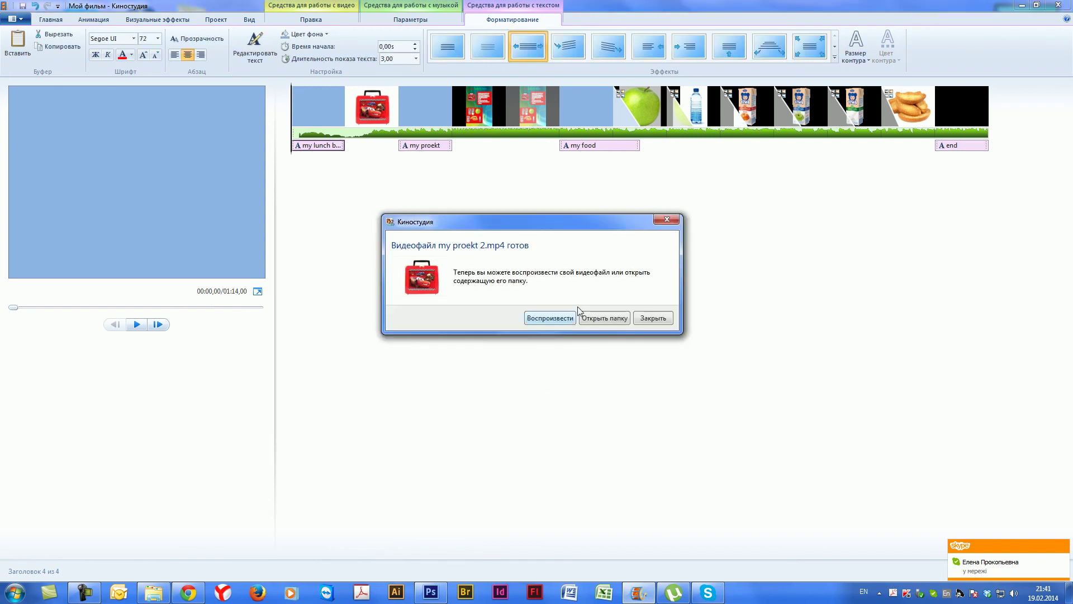
pyautogui.click(653, 318)
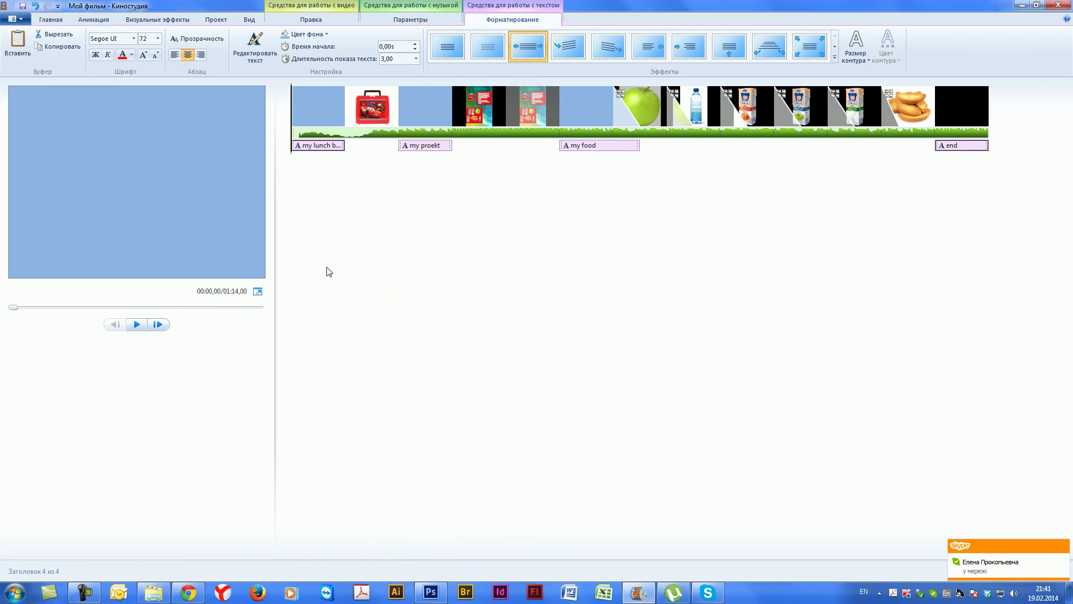
# Start saving the project as a .wlmp file named "my" and choose the root of removable drive H: as its location
pyautogui.click(22, 6)
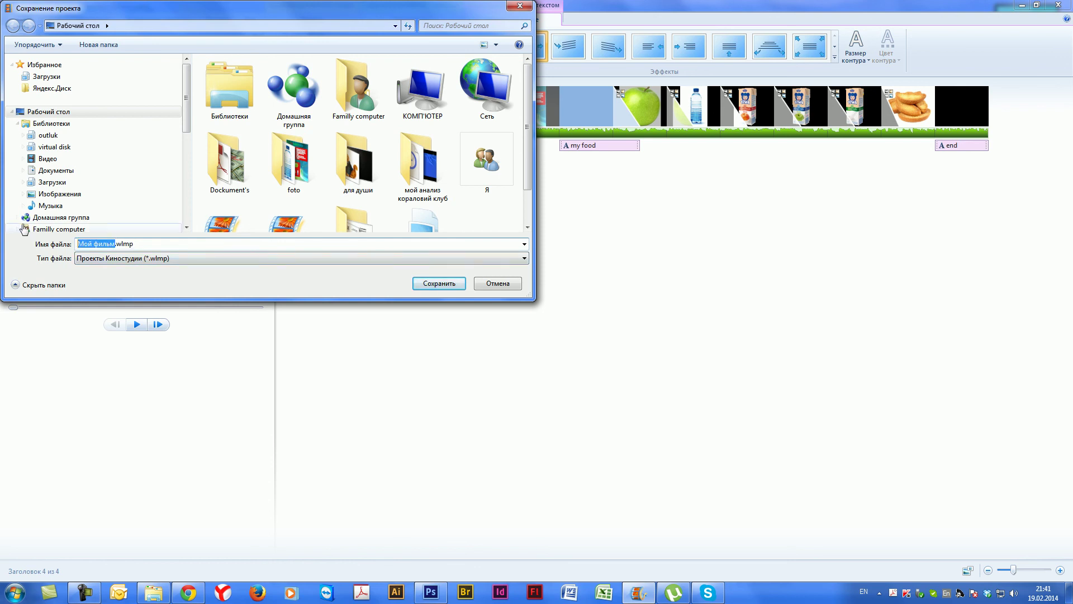
pyautogui.press('BackSpace')
pyautogui.write('my')
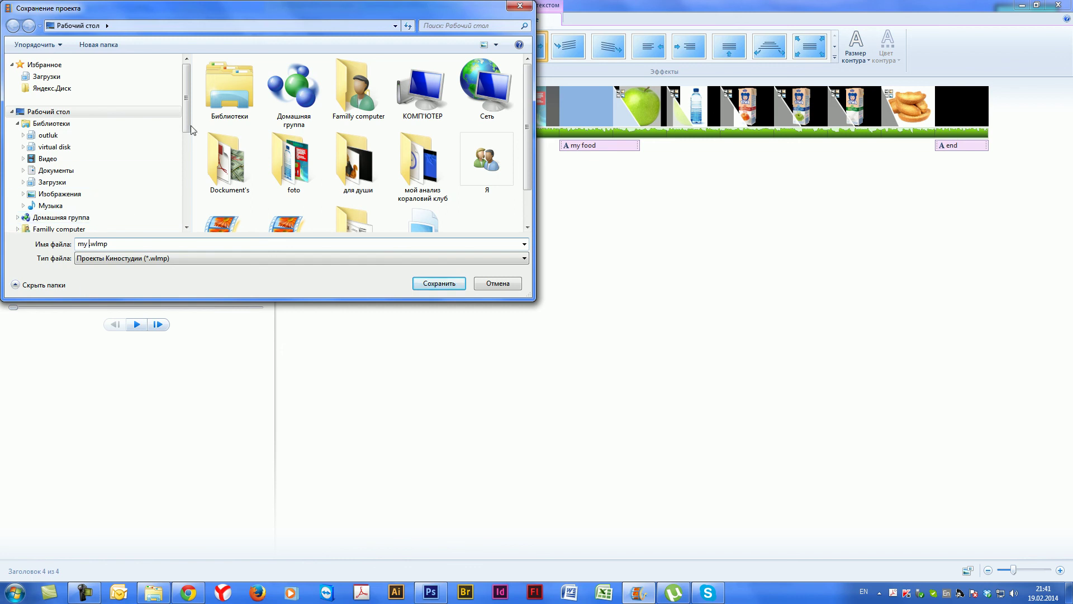
pyautogui.scroll(-6, 172, 195)
pyautogui.click(66, 118)
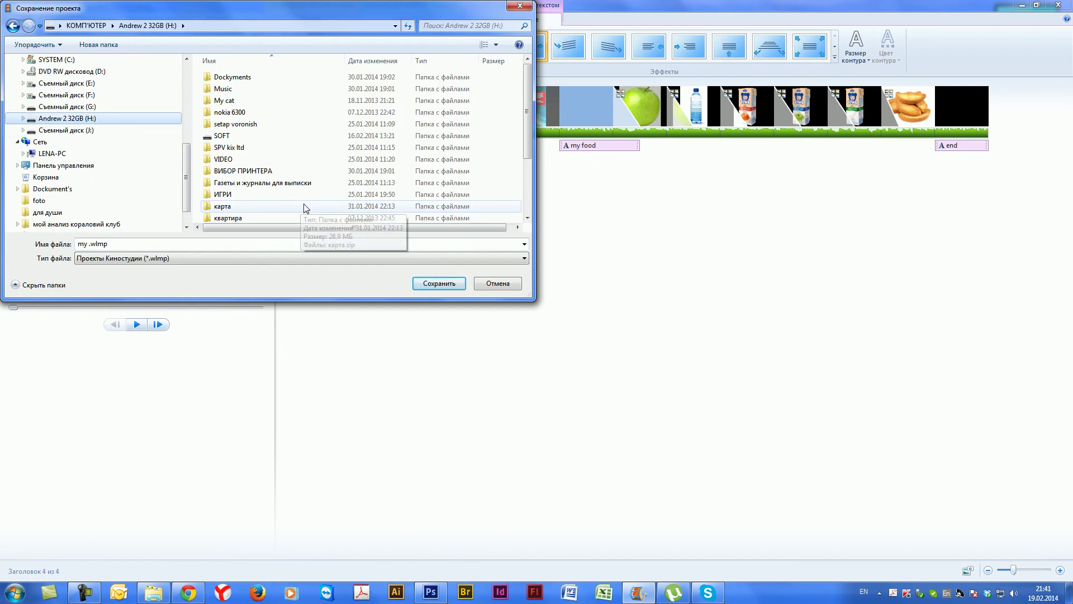
pyautogui.scroll(-3, 460, 134)
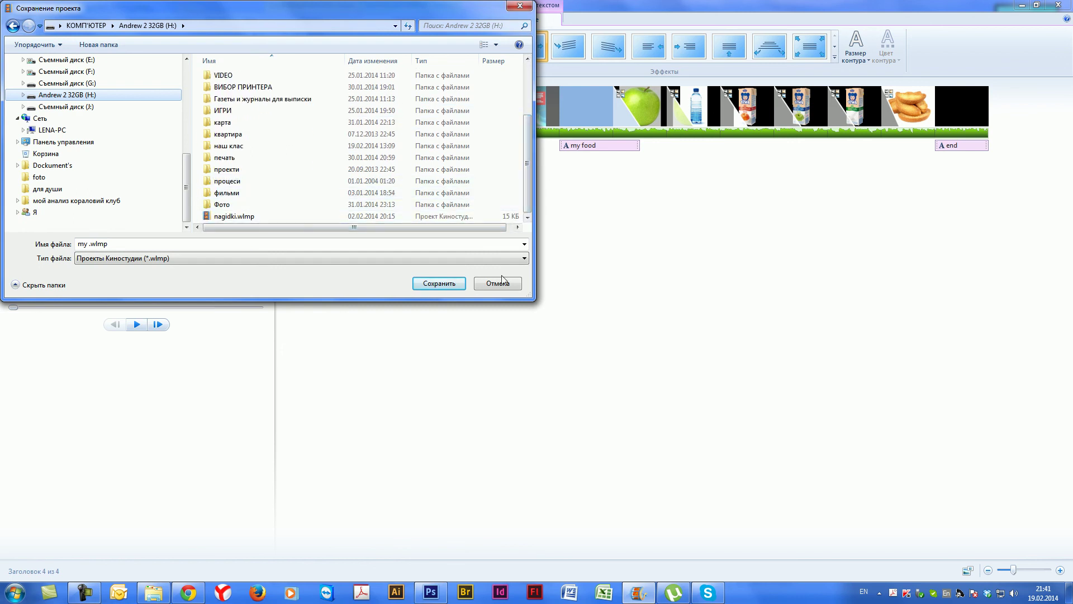
pyautogui.moveTo(535, 302); pyautogui.dragTo(600, 429)
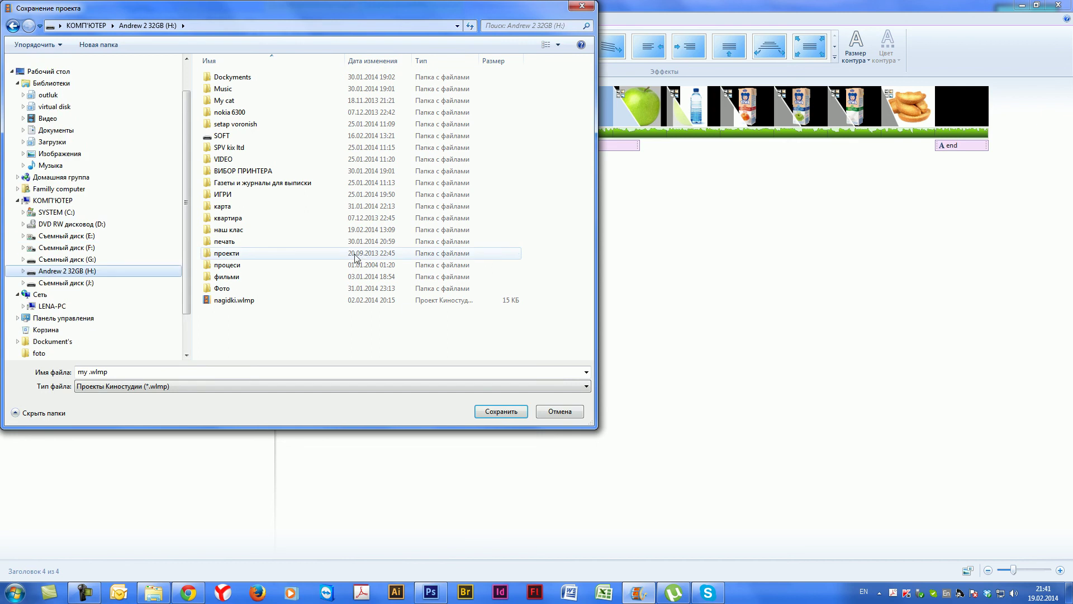
# Complete the project file name as "my proect 2" and save the project
pyautogui.click(147, 386)
pyautogui.click(126, 373)
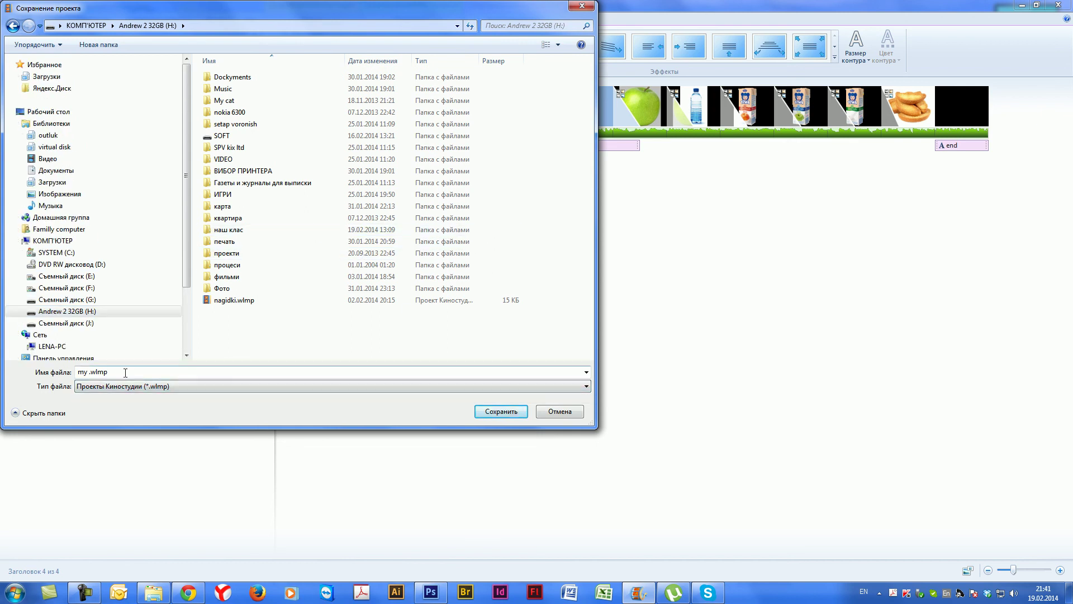
pyautogui.moveTo(76, 375)
pyautogui.mouseDown()
pyautogui.moveTo(109, 373)
pyautogui.moveTo(89, 376)
pyautogui.mouseUp()
pyautogui.click(86, 374)
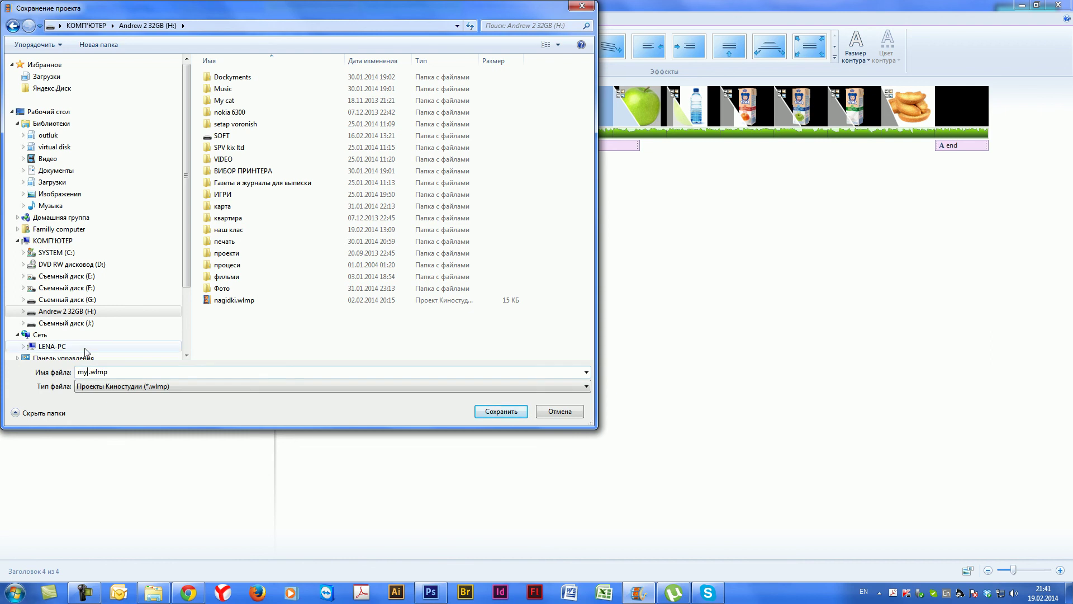
pyautogui.write('proect')
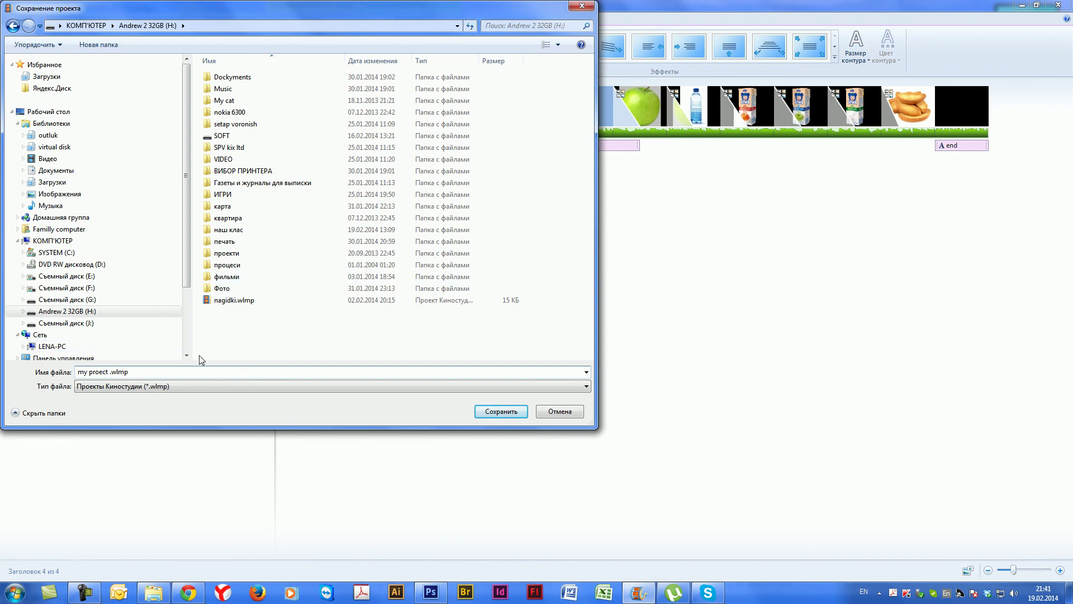
pyautogui.write('2')
pyautogui.click(496, 414)
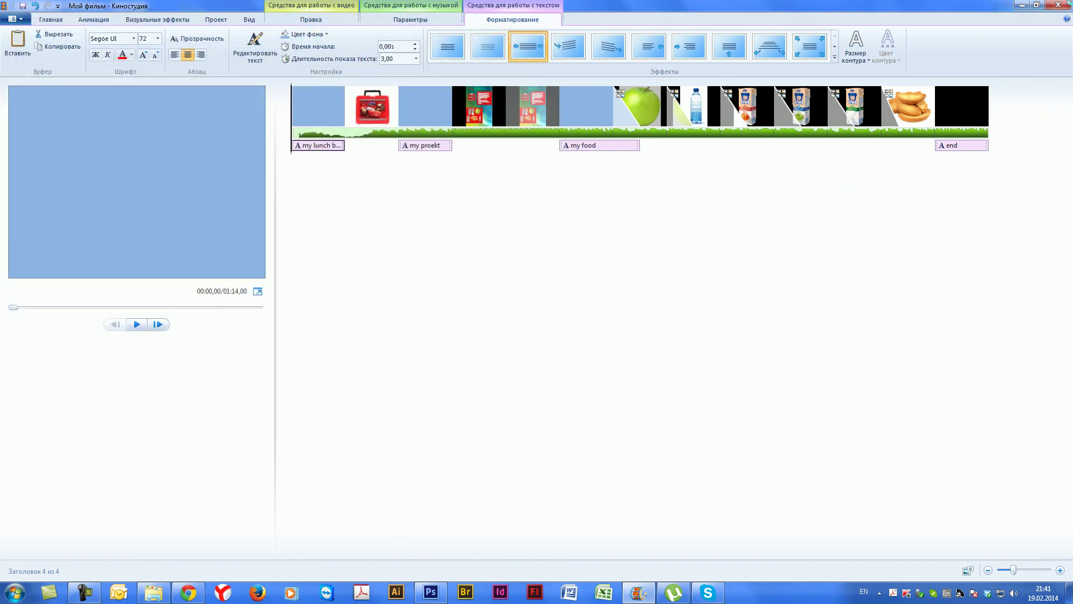
# Close Киностудия and minimize the browser window to clear the desktop
pyautogui.click(1058, 6)
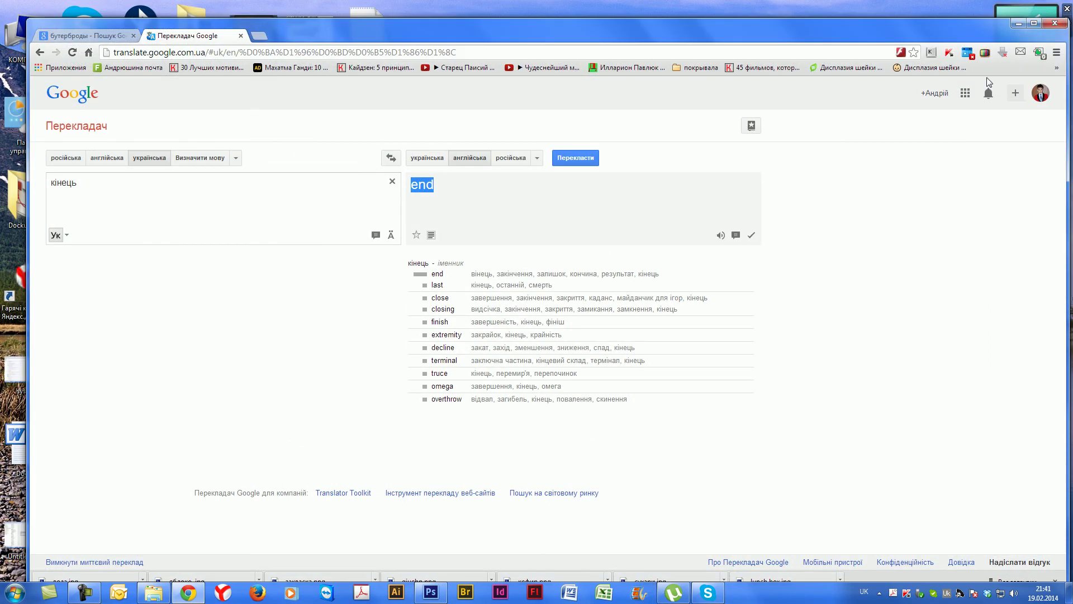
pyautogui.click(1016, 24)
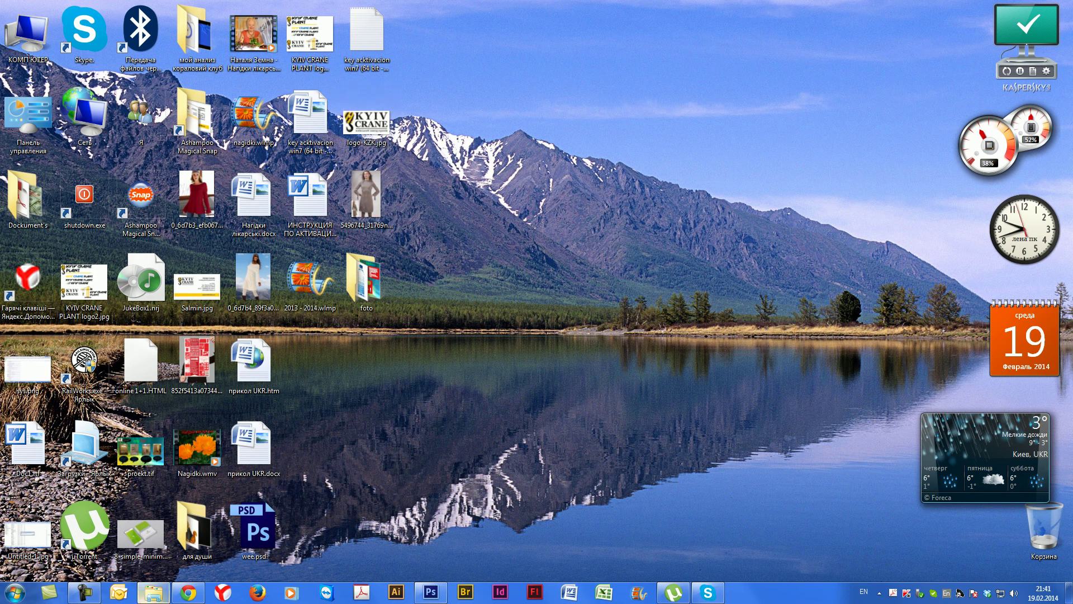
pyautogui.click(84, 592)
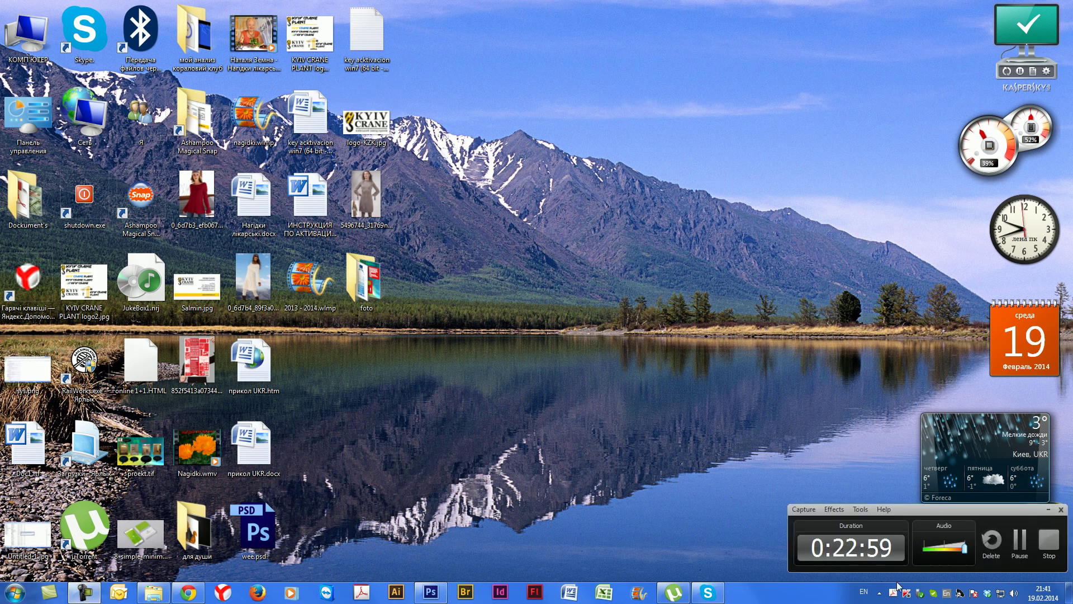